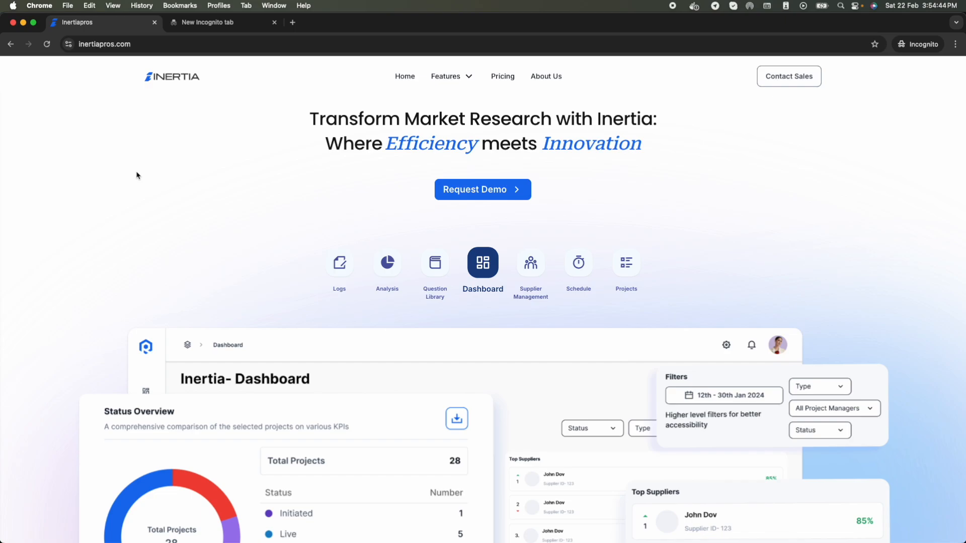
Step: Scroll down the homepage to 'Let's see Inertia's Magic!' and switch the comparison to With Inertia
{"action": "mouse_move", "coordinate": [455, 77]}
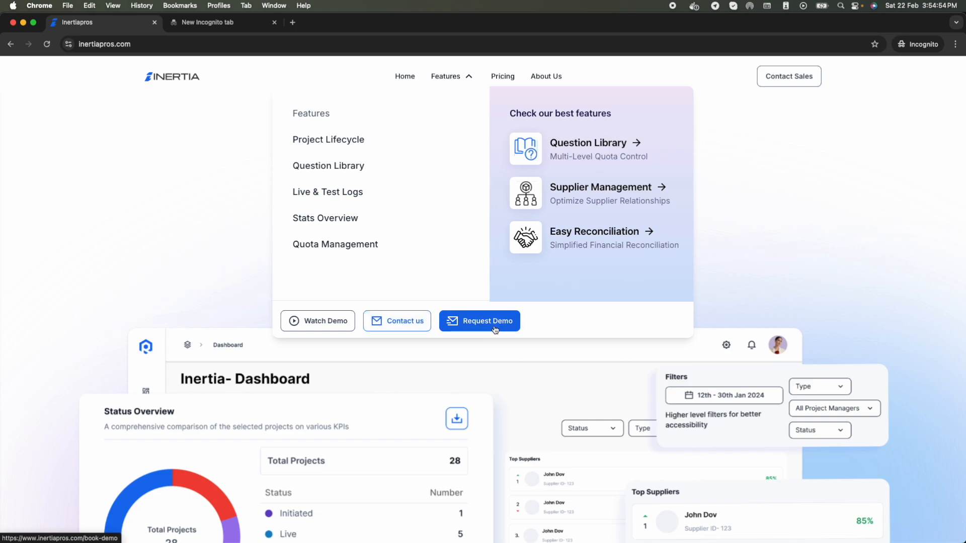
{"action": "scroll", "coordinate": [481, 397], "scroll_direction": "down", "scroll_amount": 7}
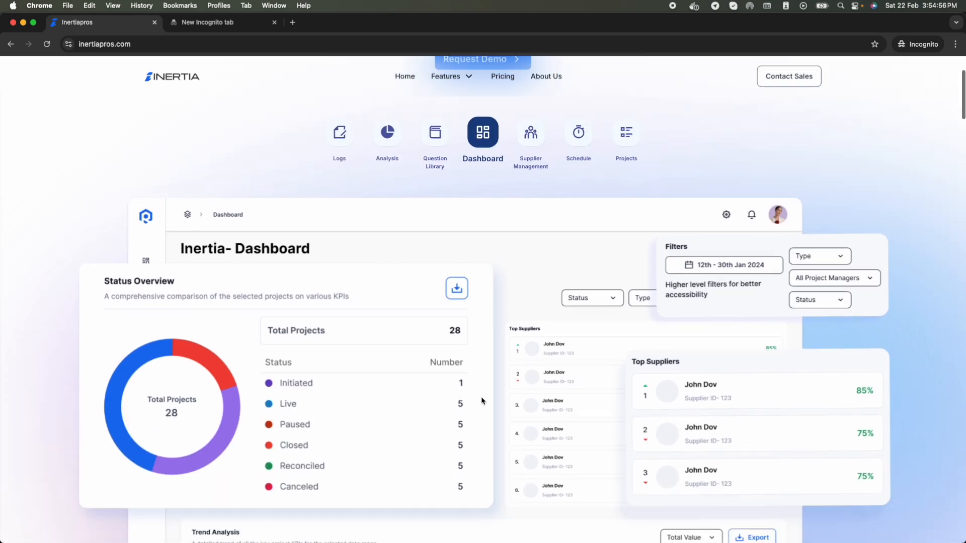
{"action": "scroll", "coordinate": [481, 400], "scroll_direction": "down", "scroll_amount": 5}
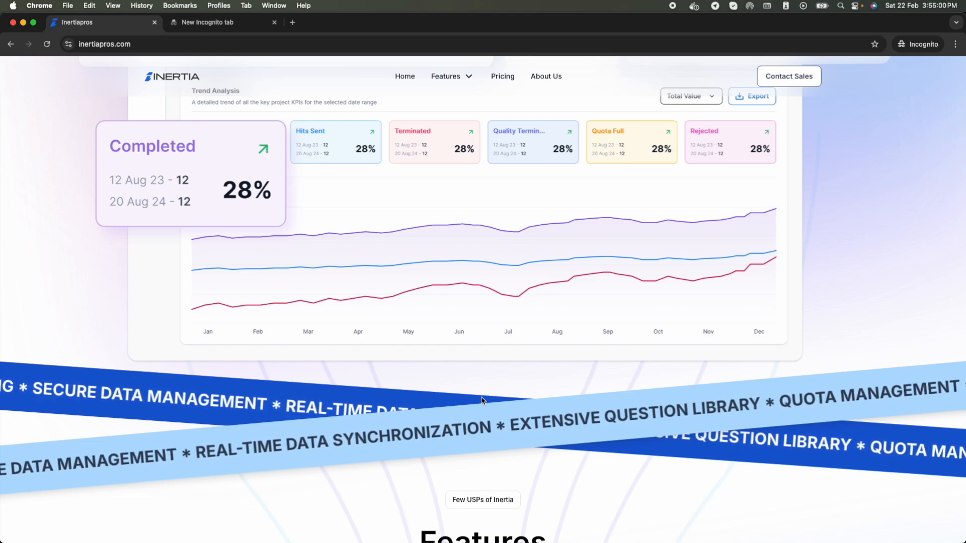
{"action": "scroll", "coordinate": [481, 400], "scroll_direction": "down", "scroll_amount": 5}
{"action": "scroll", "coordinate": [481, 401], "scroll_direction": "down", "scroll_amount": 7}
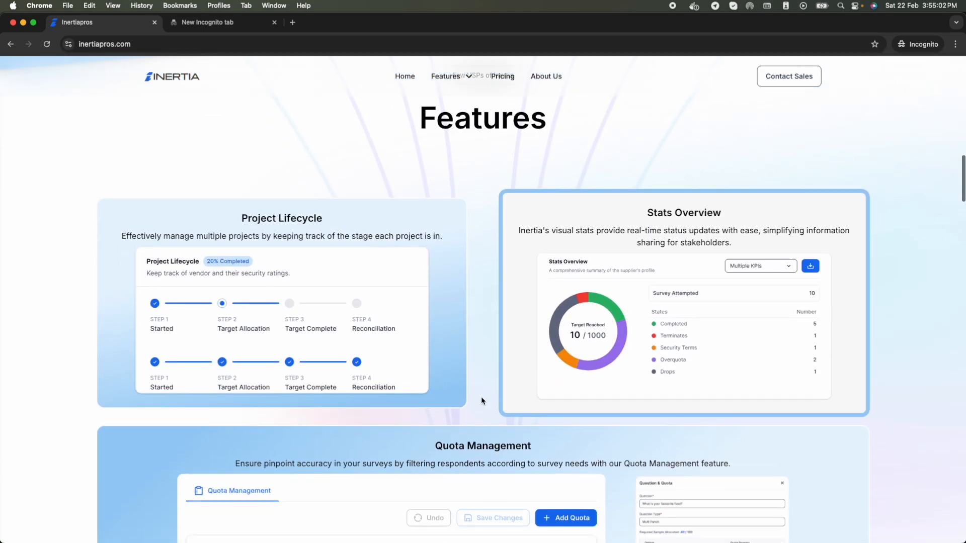
{"action": "scroll", "coordinate": [481, 399], "scroll_direction": "down", "scroll_amount": 7}
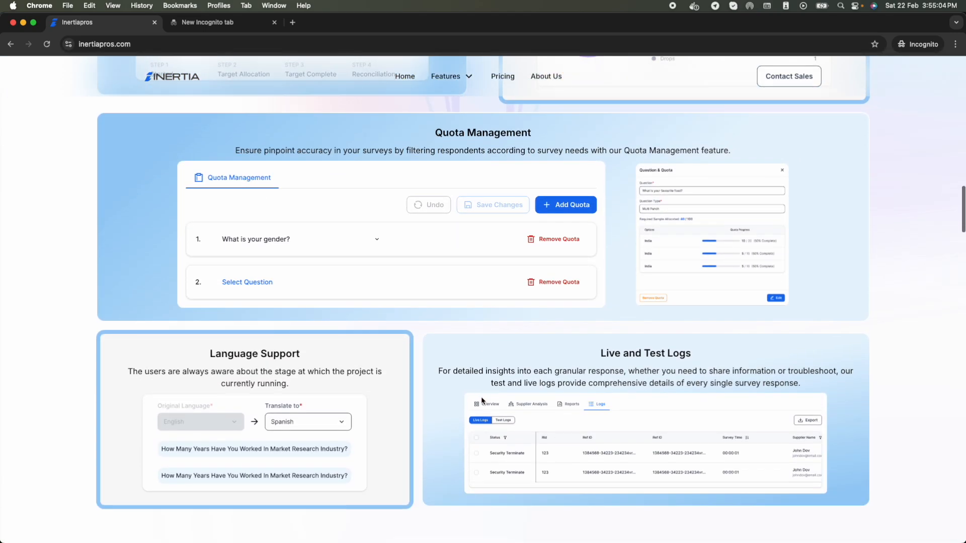
{"action": "scroll", "coordinate": [481, 400], "scroll_direction": "down", "scroll_amount": 11}
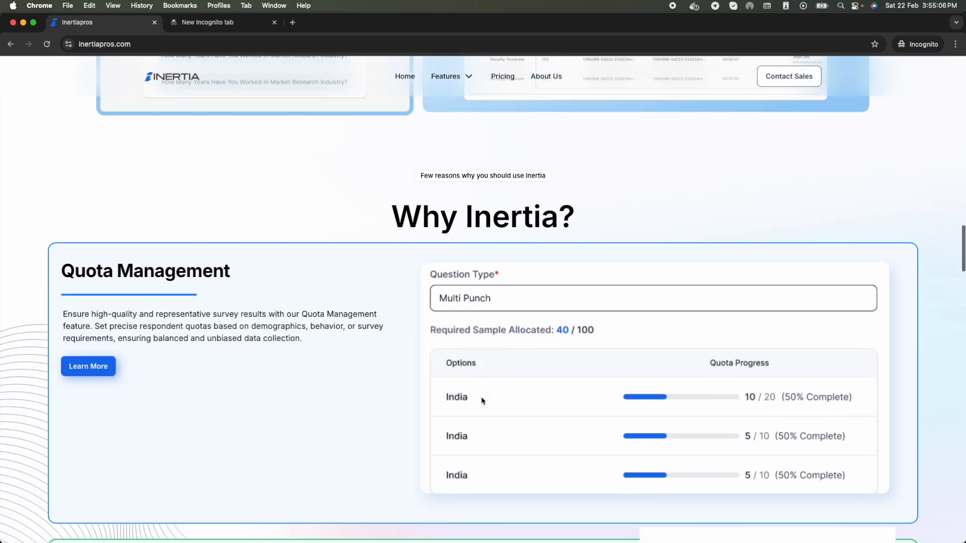
{"action": "scroll", "coordinate": [481, 401], "scroll_direction": "down", "scroll_amount": 9}
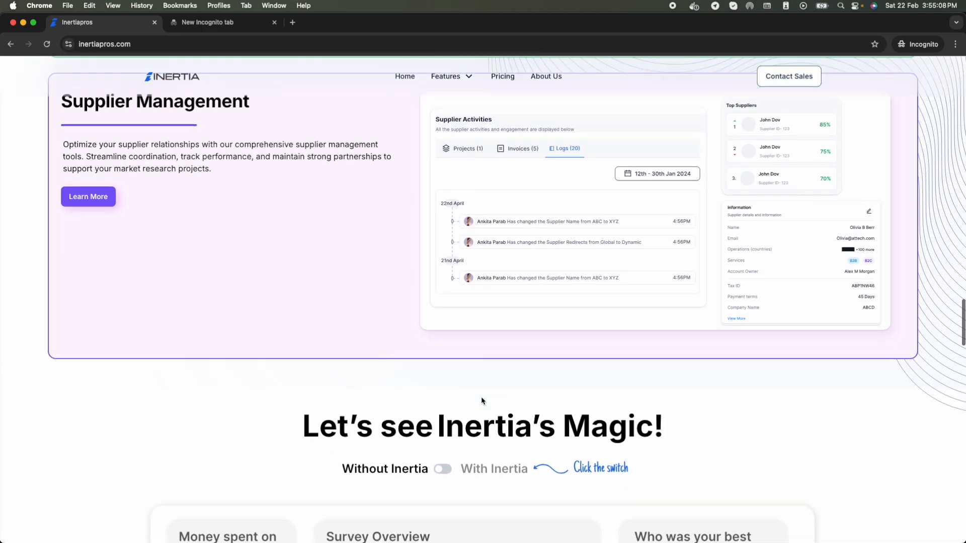
{"action": "scroll", "coordinate": [481, 401], "scroll_direction": "down", "scroll_amount": 4}
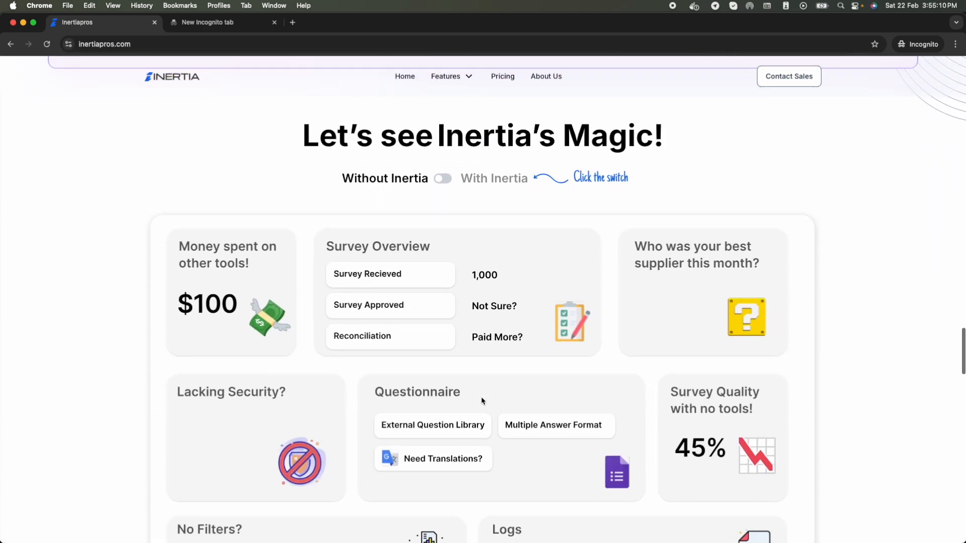
{"action": "left_click", "coordinate": [445, 179]}
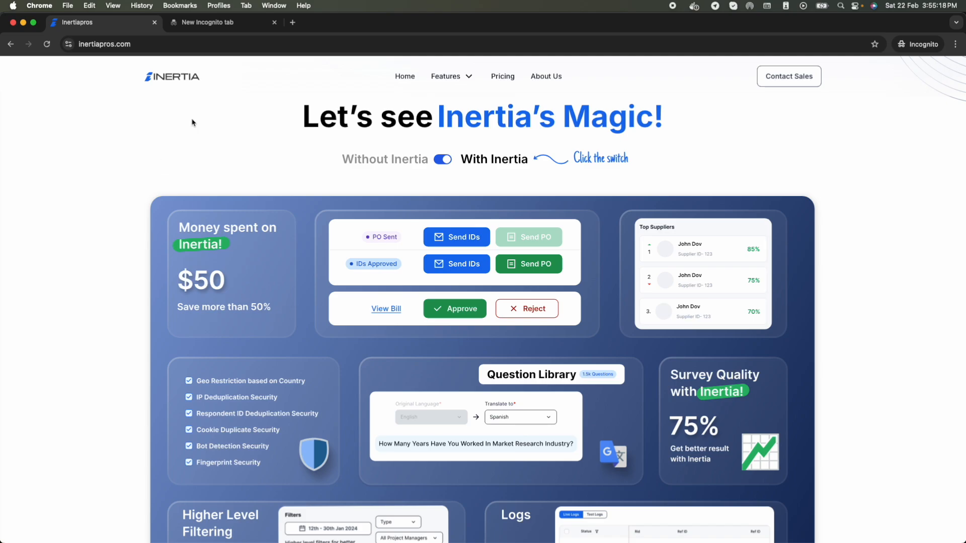
Step: In the incognito tab, load app.inertiapros.com and log in with the saved credentials
{"action": "left_click", "coordinate": [218, 28]}
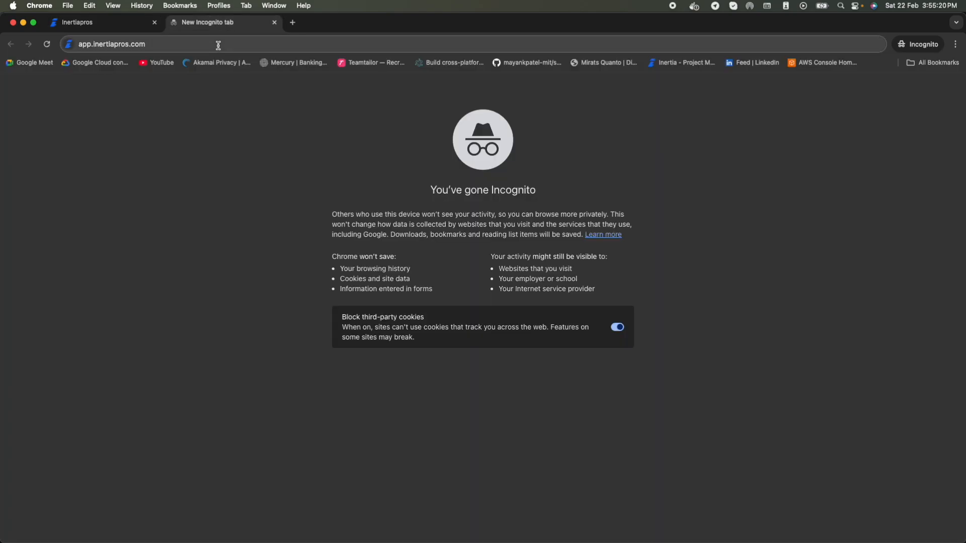
{"action": "left_click", "coordinate": [218, 47]}
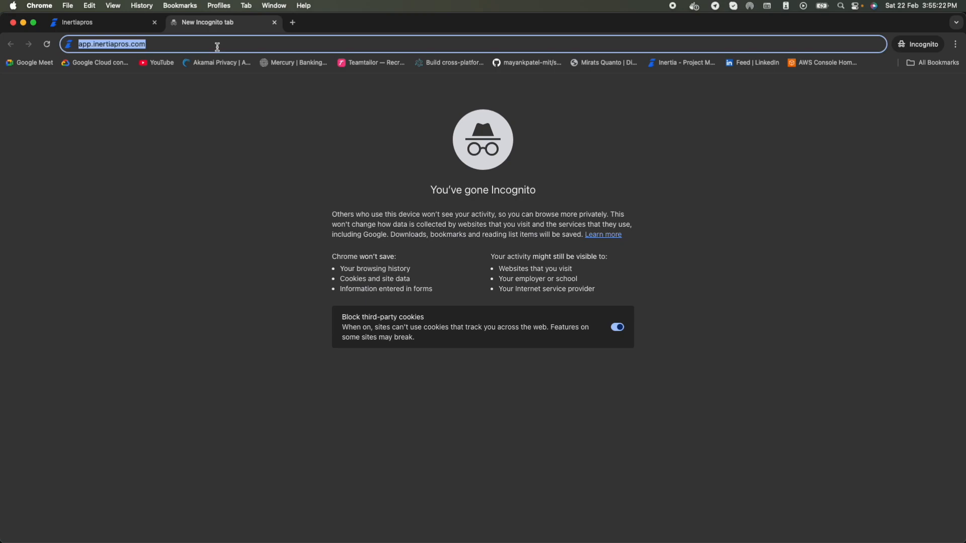
{"action": "key", "text": "Return"}
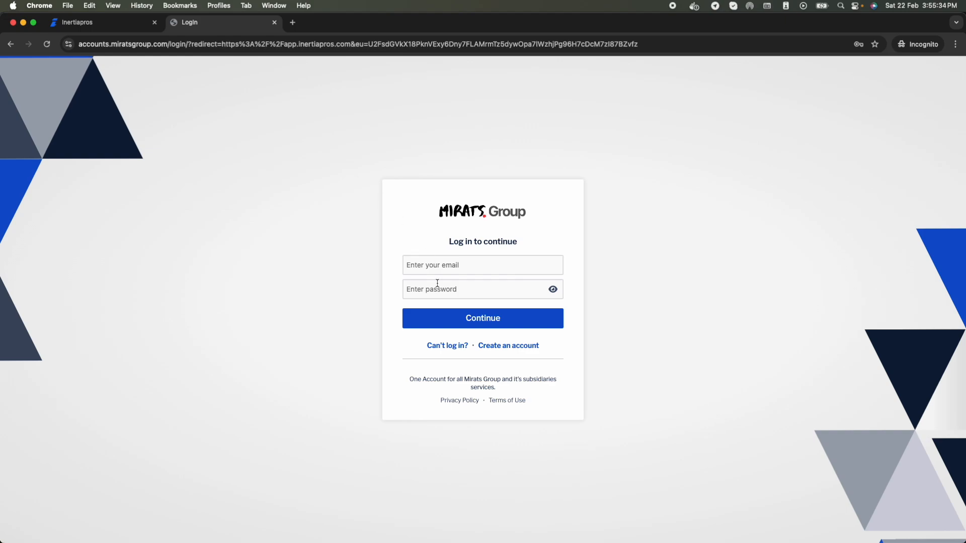
{"action": "left_click", "coordinate": [501, 348]}
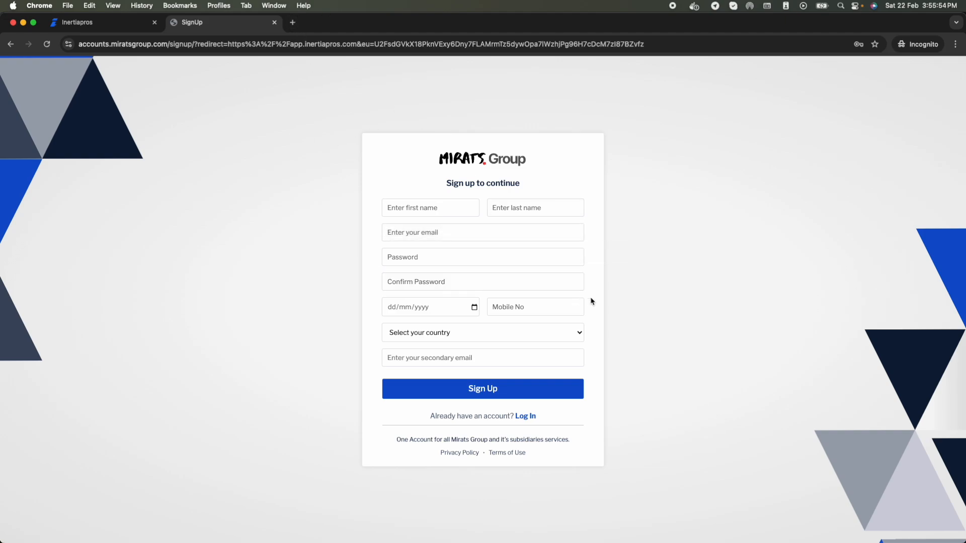
{"action": "left_click", "coordinate": [527, 416]}
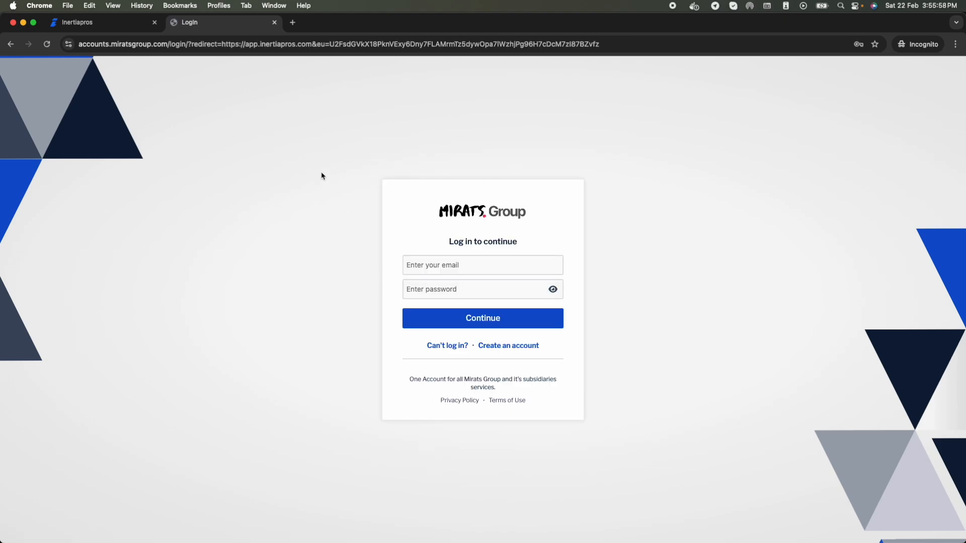
{"action": "left_click", "coordinate": [444, 268]}
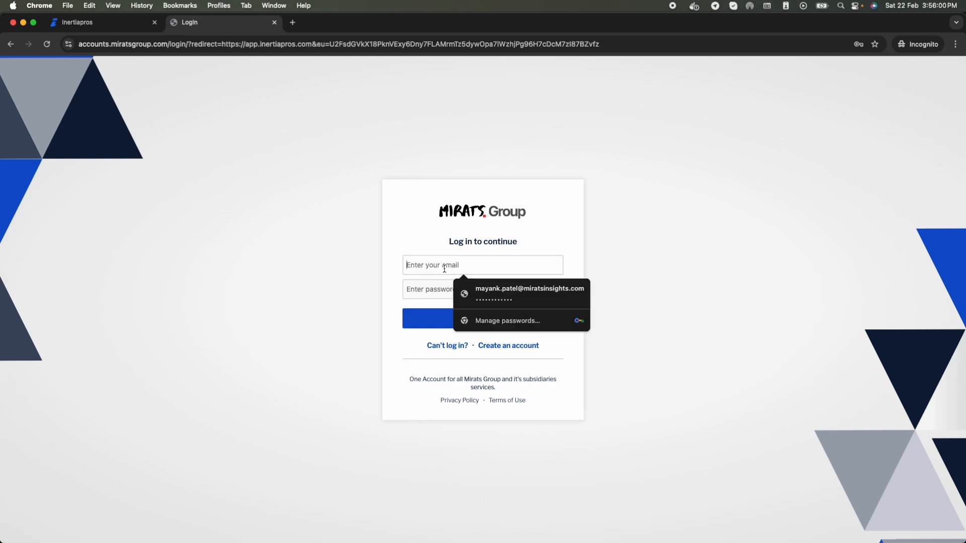
{"action": "left_click", "coordinate": [520, 290]}
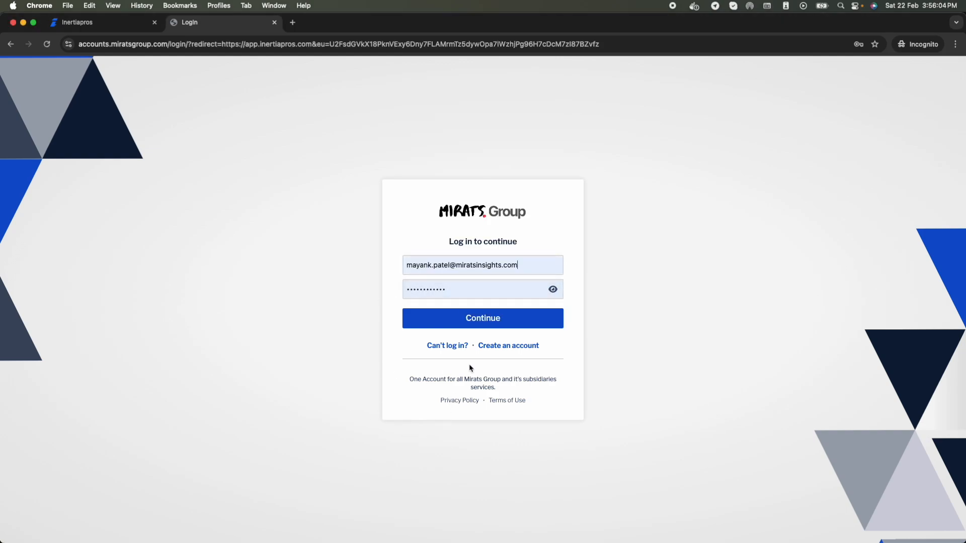
{"action": "left_click", "coordinate": [485, 325]}
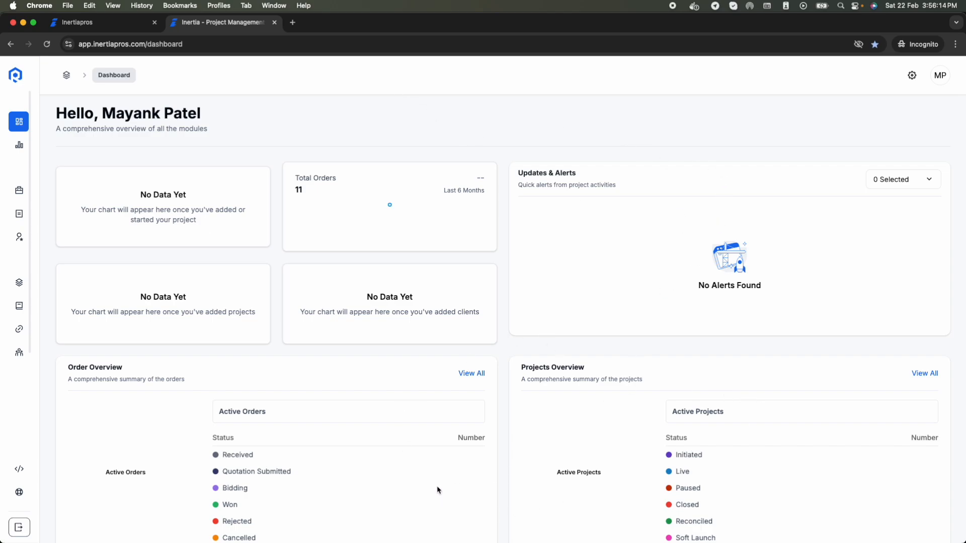
Step: Expand the left sidebar and go to the Reports and Analysis page
{"action": "scroll", "coordinate": [437, 490], "scroll_direction": "down", "scroll_amount": 2}
{"action": "scroll", "coordinate": [427, 470], "scroll_direction": "up", "scroll_amount": 2}
{"action": "mouse_move", "coordinate": [6, 187]}
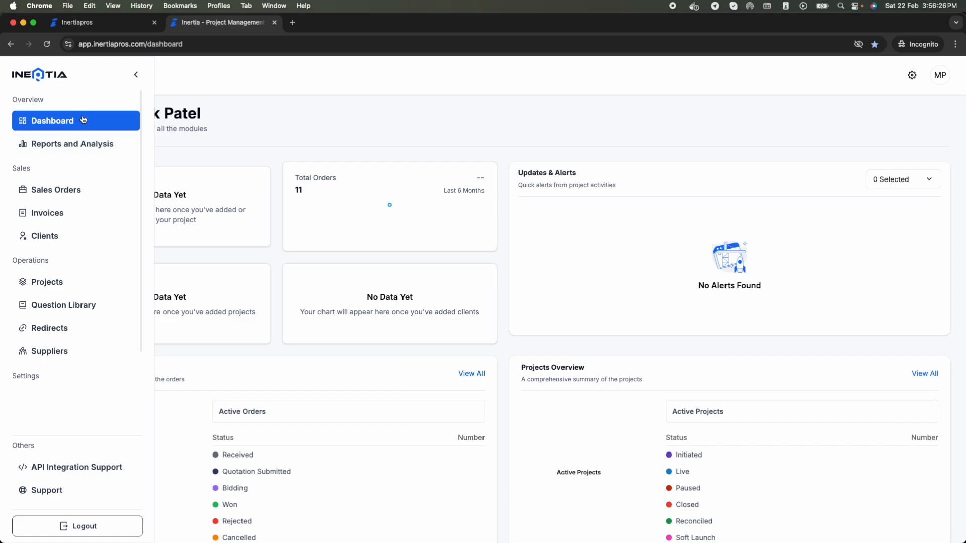
{"action": "scroll", "coordinate": [87, 310], "scroll_direction": "down", "scroll_amount": 1}
{"action": "scroll", "coordinate": [86, 311], "scroll_direction": "down", "scroll_amount": 2}
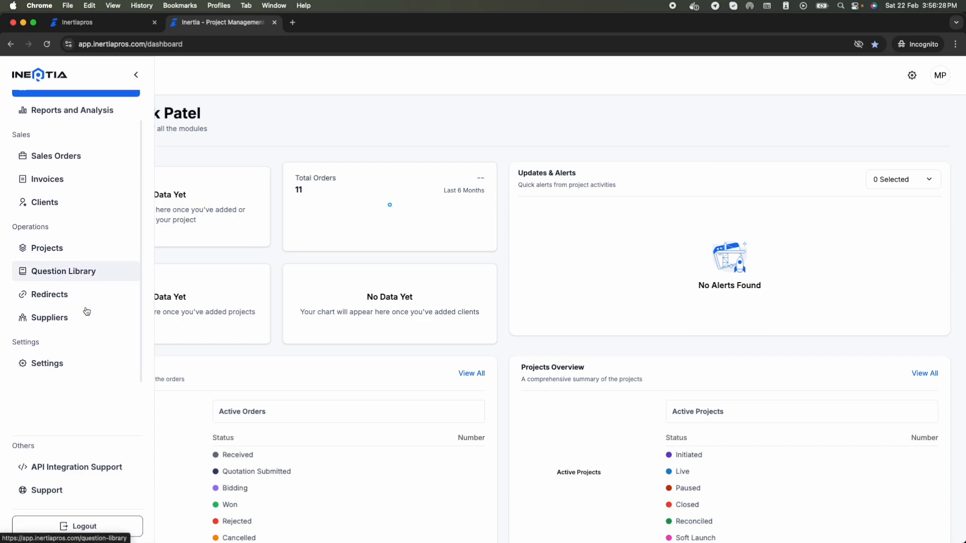
{"action": "scroll", "coordinate": [84, 310], "scroll_direction": "up", "scroll_amount": 3}
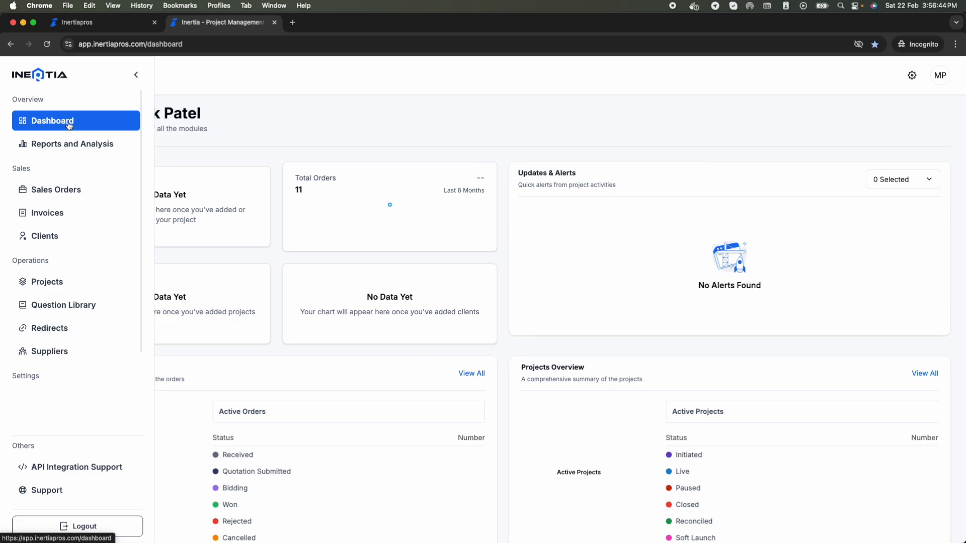
{"action": "left_click", "coordinate": [80, 154]}
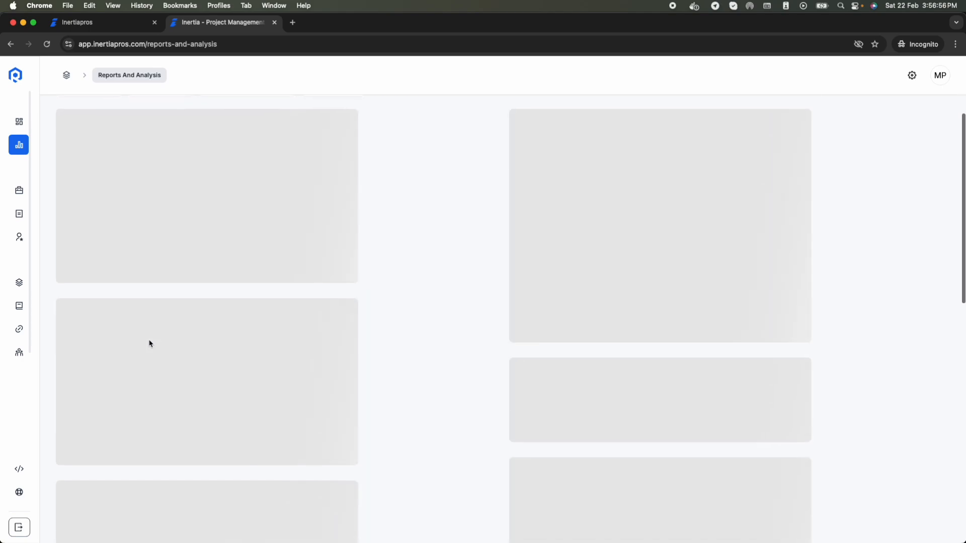
Step: Visit Sales Orders and Invoices, then go to Clients to see My New Client listed
{"action": "mouse_move", "coordinate": [23, 242]}
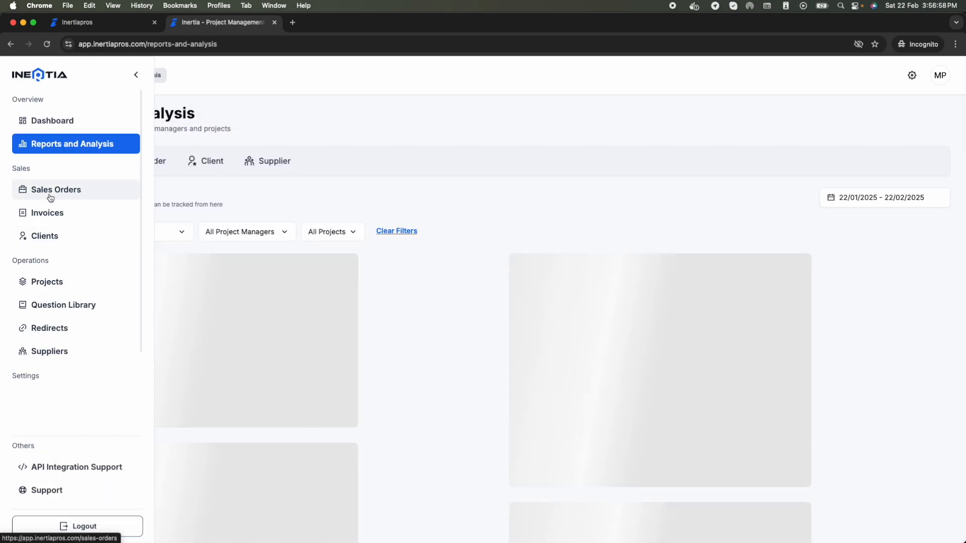
{"action": "left_click", "coordinate": [49, 195]}
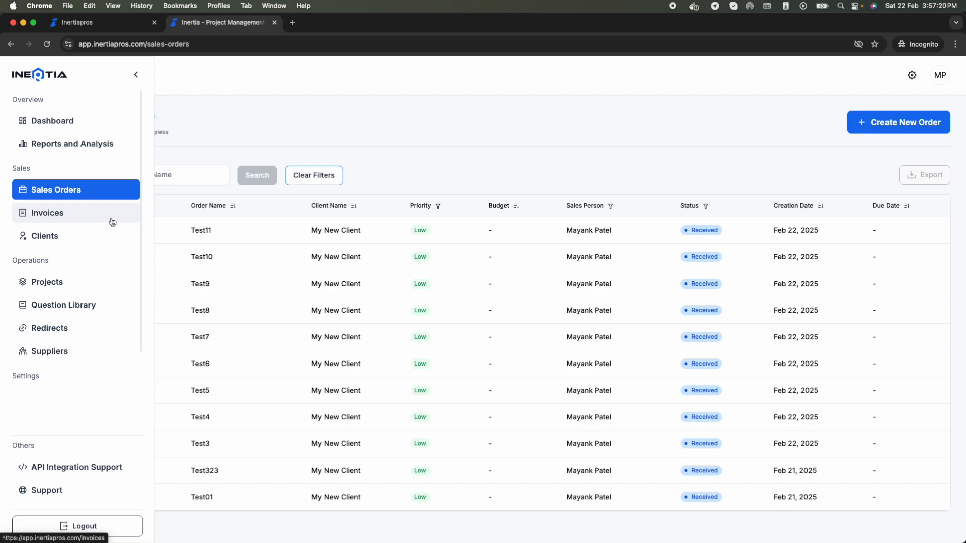
{"action": "left_click", "coordinate": [75, 220]}
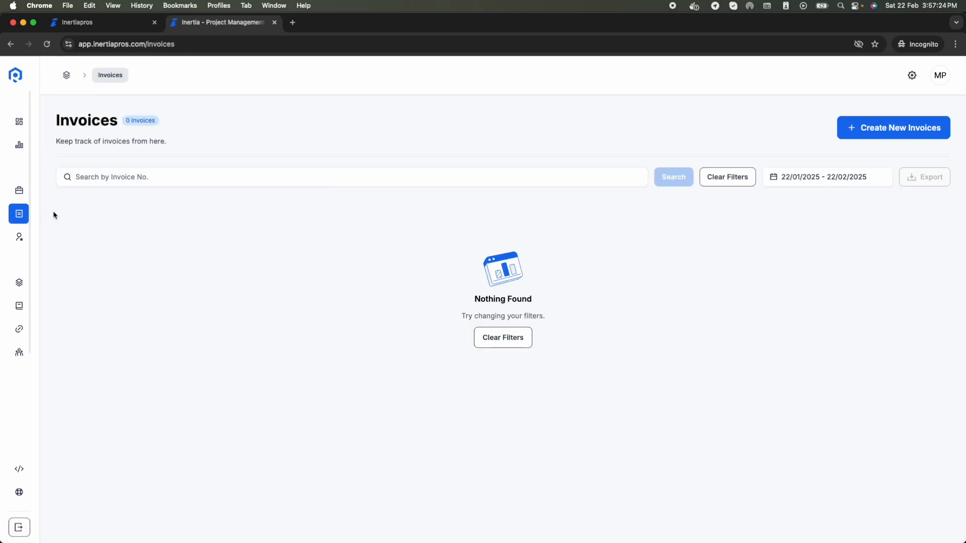
{"action": "left_click", "coordinate": [56, 240]}
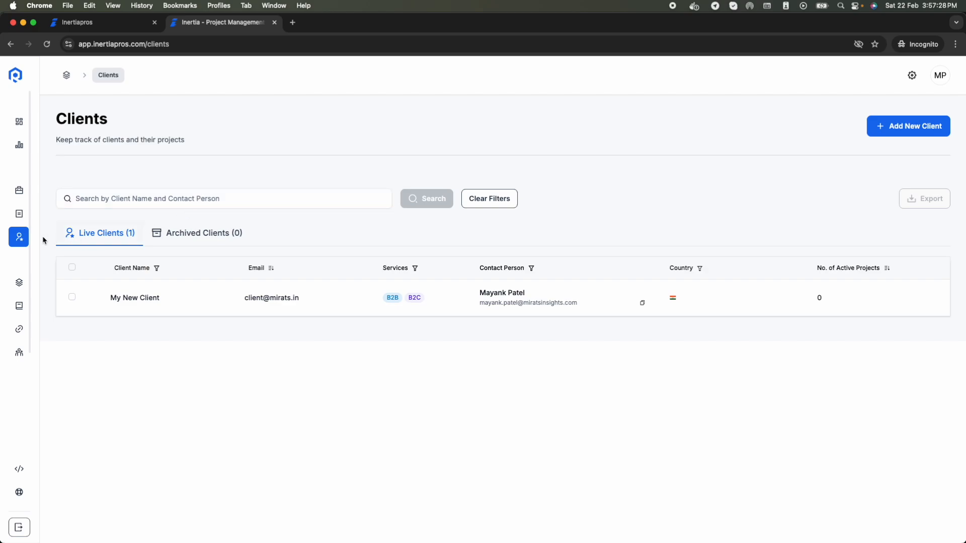
{"action": "mouse_move", "coordinate": [34, 242]}
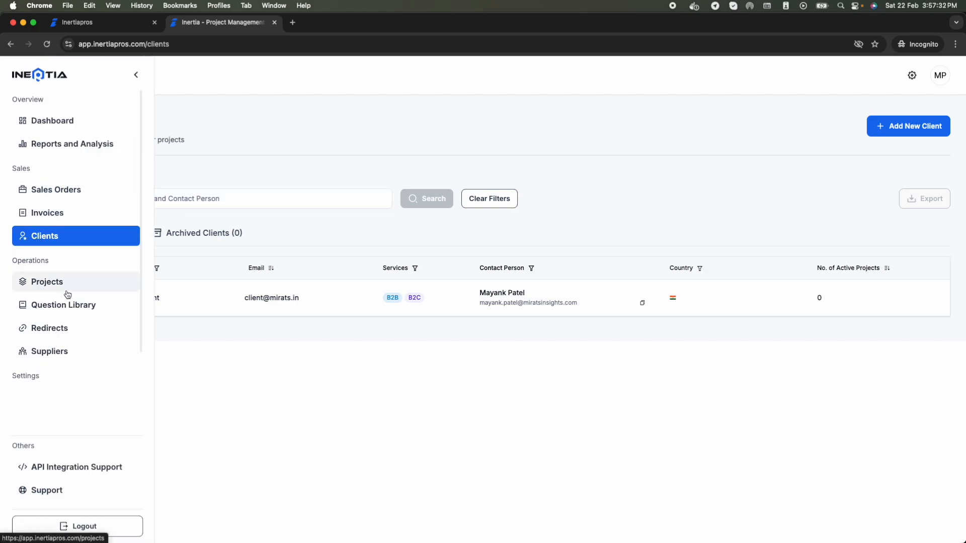
{"action": "scroll", "coordinate": [62, 289], "scroll_direction": "down", "scroll_amount": 1}
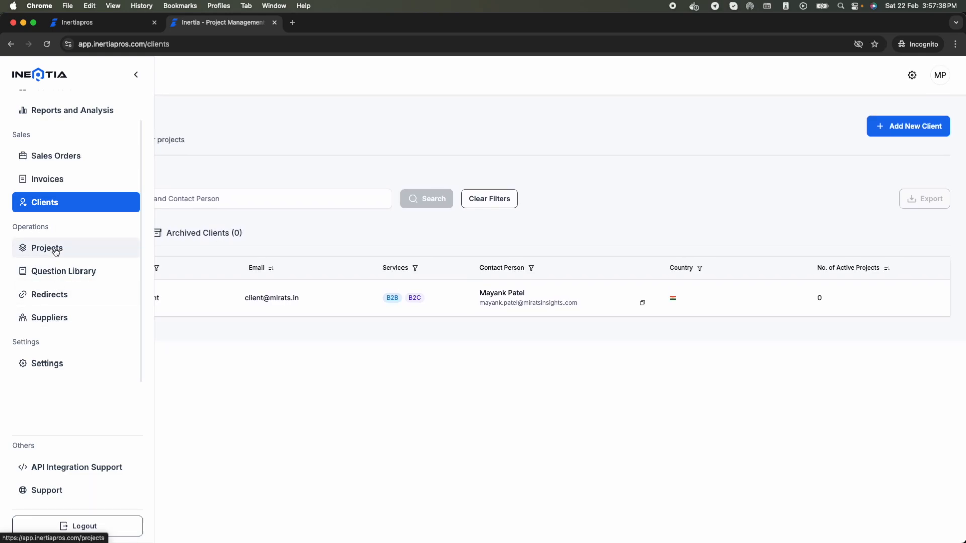
{"action": "left_click", "coordinate": [92, 300]}
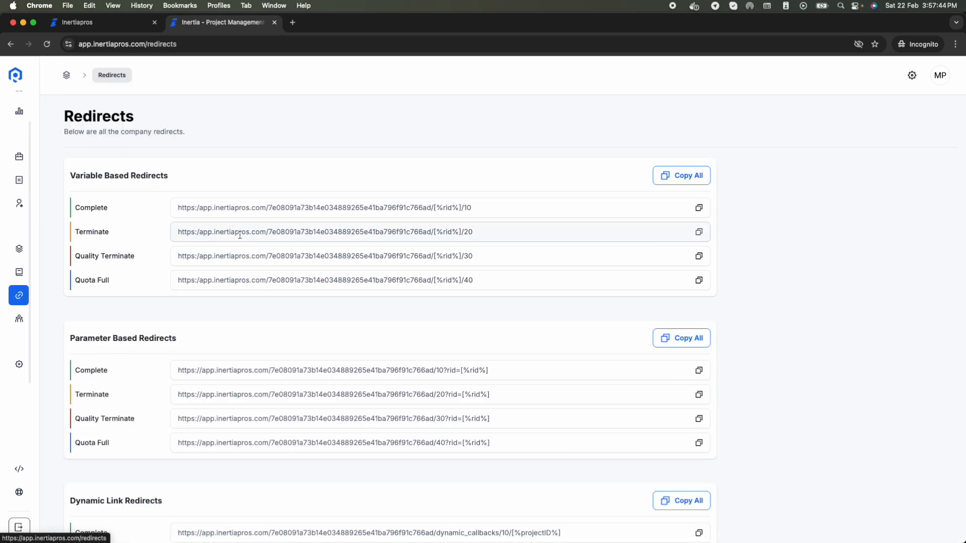
{"action": "scroll", "coordinate": [102, 248], "scroll_direction": "down", "scroll_amount": 4}
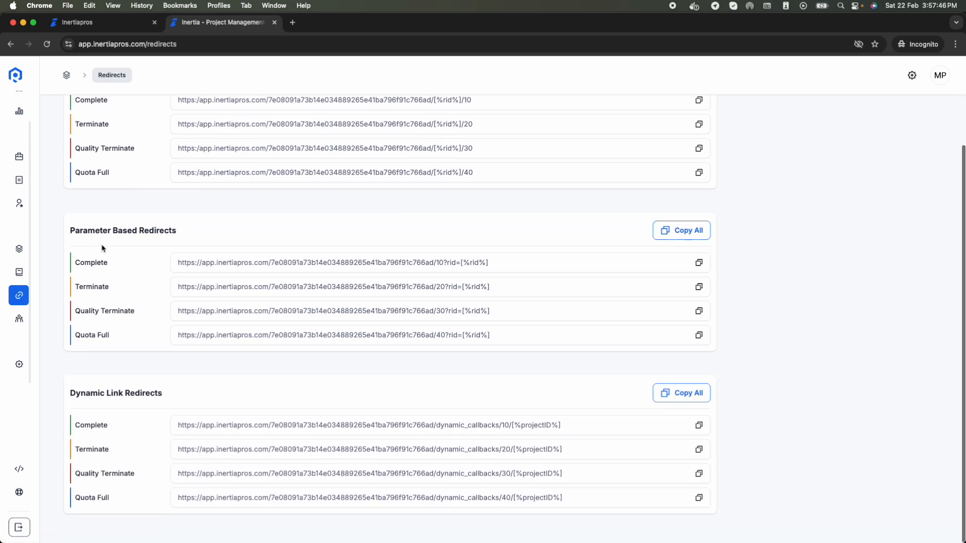
{"action": "scroll", "coordinate": [102, 249], "scroll_direction": "up", "scroll_amount": 2}
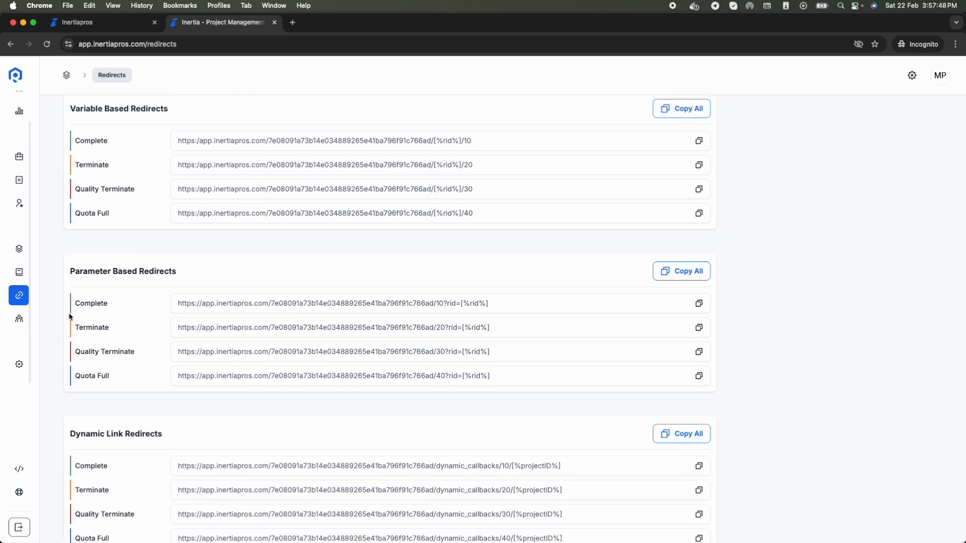
{"action": "scroll", "coordinate": [95, 465], "scroll_direction": "down", "scroll_amount": 2}
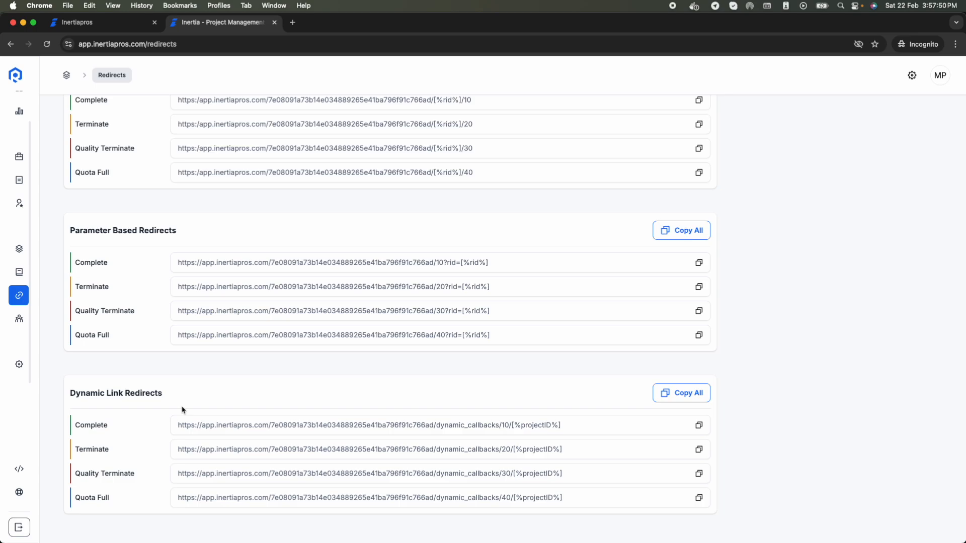
{"action": "scroll", "coordinate": [182, 410], "scroll_direction": "up", "scroll_amount": 5}
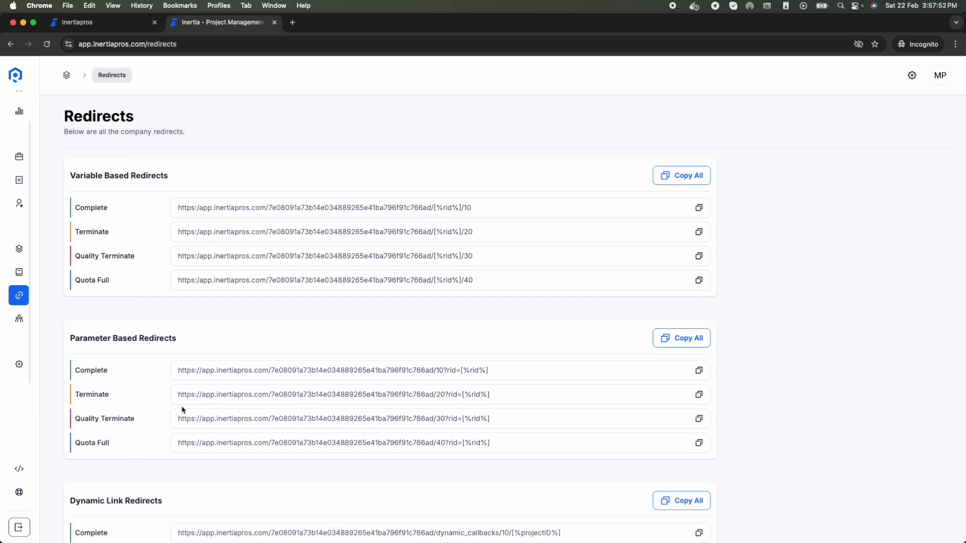
{"action": "double_click", "coordinate": [87, 339]}
{"action": "left_click_drag", "start_coordinate": [86, 338], "coordinate": [200, 340]}
{"action": "left_click", "coordinate": [200, 340]}
{"action": "scroll", "coordinate": [194, 342], "scroll_direction": "down", "scroll_amount": 3}
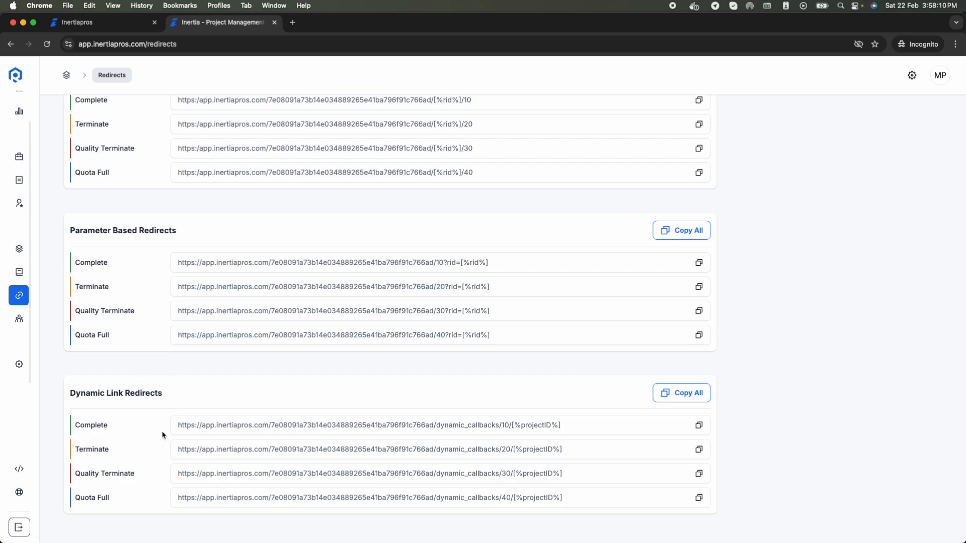
{"action": "mouse_move", "coordinate": [35, 317]}
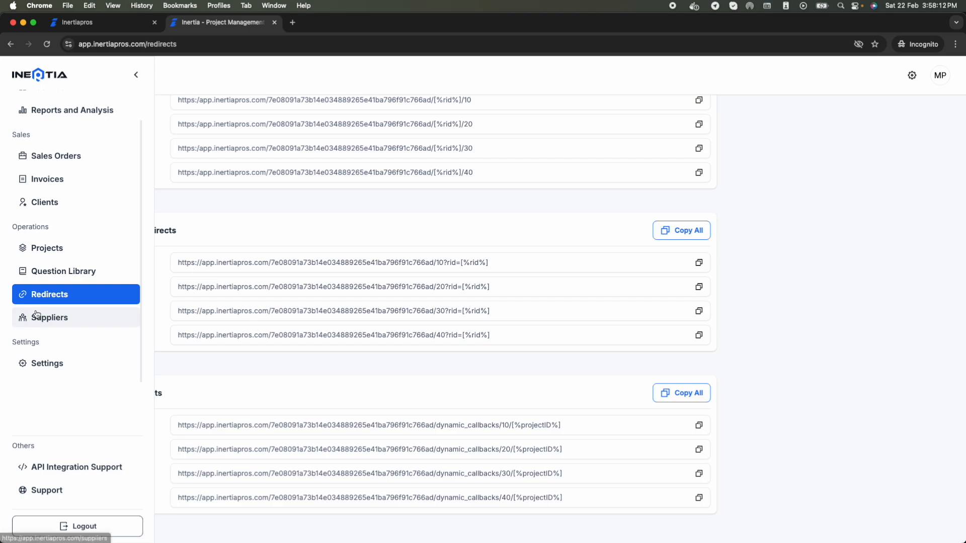
{"action": "left_click", "coordinate": [65, 316]}
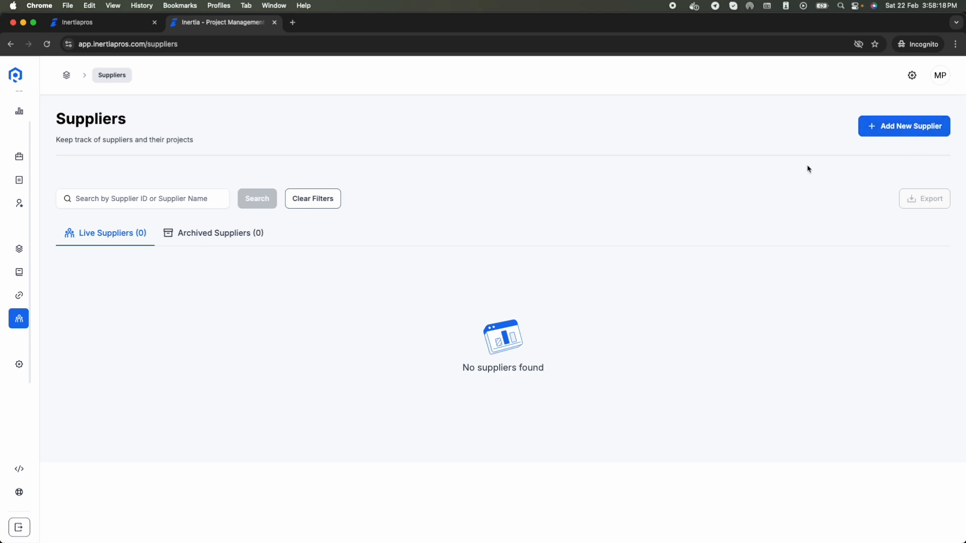
Step: Choose Add Manually under Add New Supplier to get the empty Supplier Info form
{"action": "left_click", "coordinate": [900, 129]}
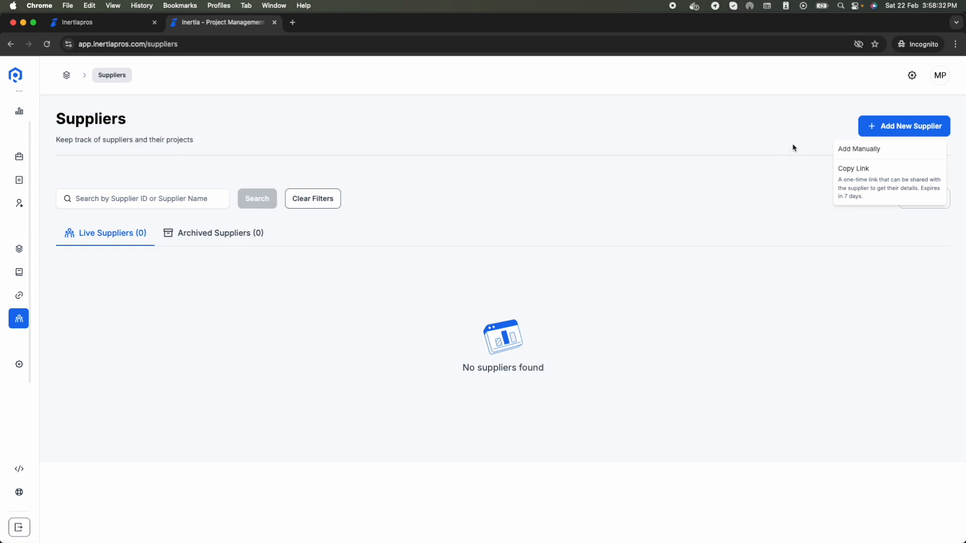
{"action": "left_click", "coordinate": [869, 153]}
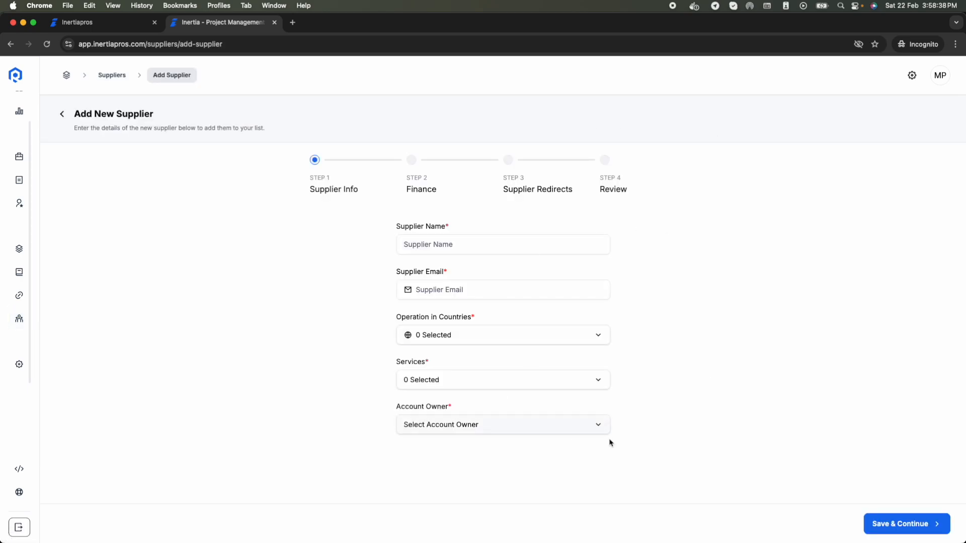
{"action": "mouse_move", "coordinate": [28, 326]}
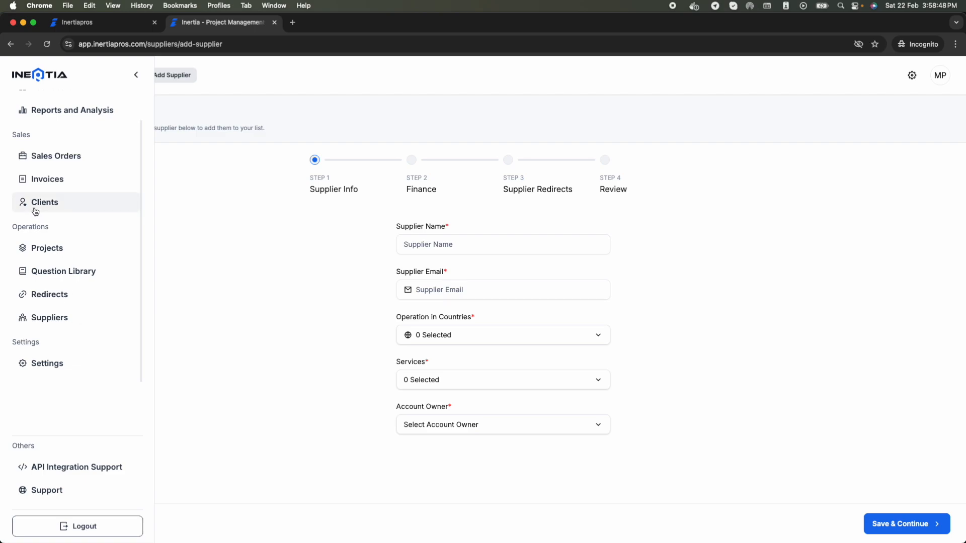
Step: Start a new client named Apple and enter the client's e-mail address
{"action": "left_click", "coordinate": [66, 210]}
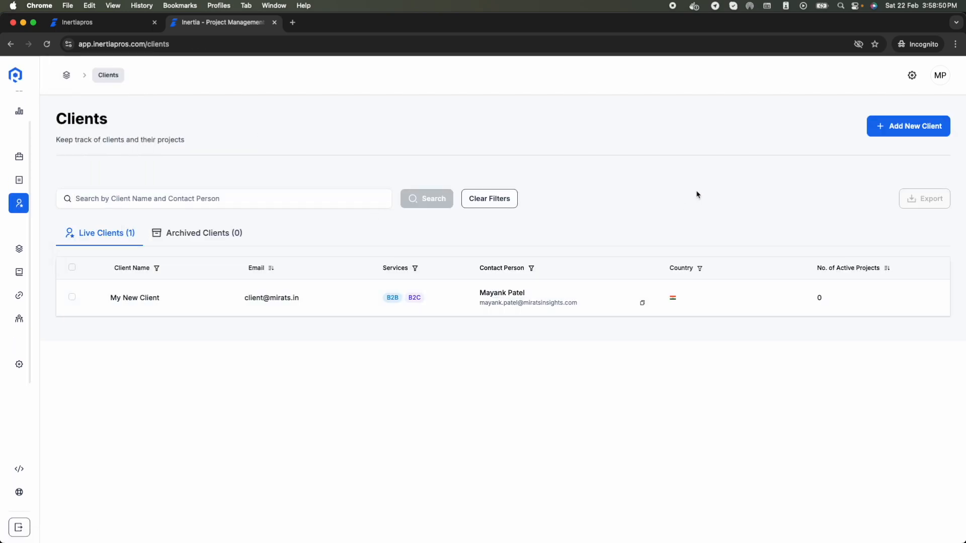
{"action": "left_click", "coordinate": [908, 133]}
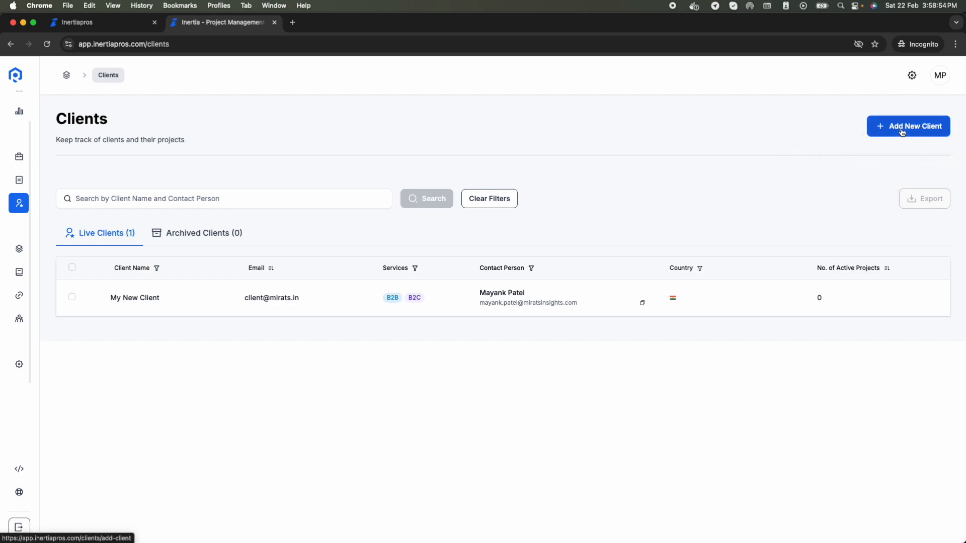
{"action": "left_click", "coordinate": [902, 132]}
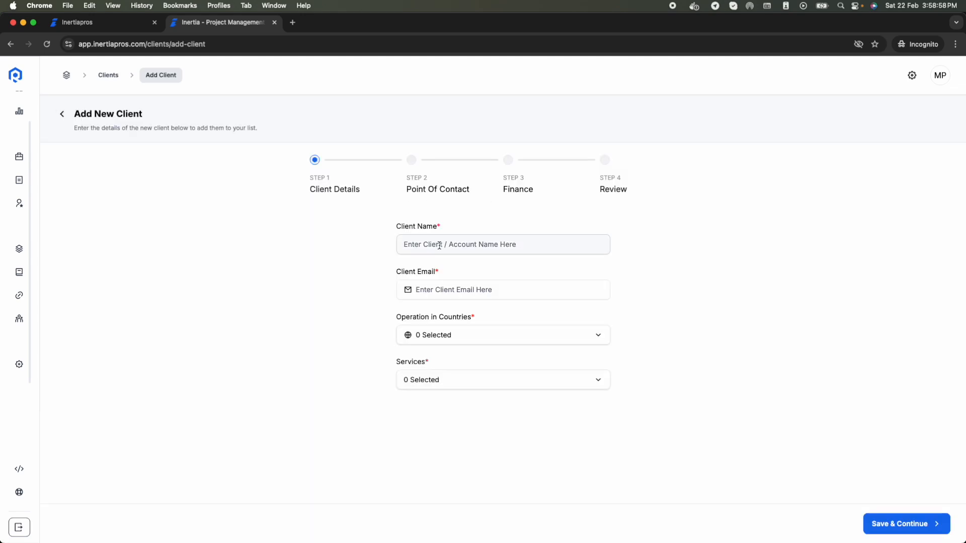
{"action": "left_click", "coordinate": [440, 246]}
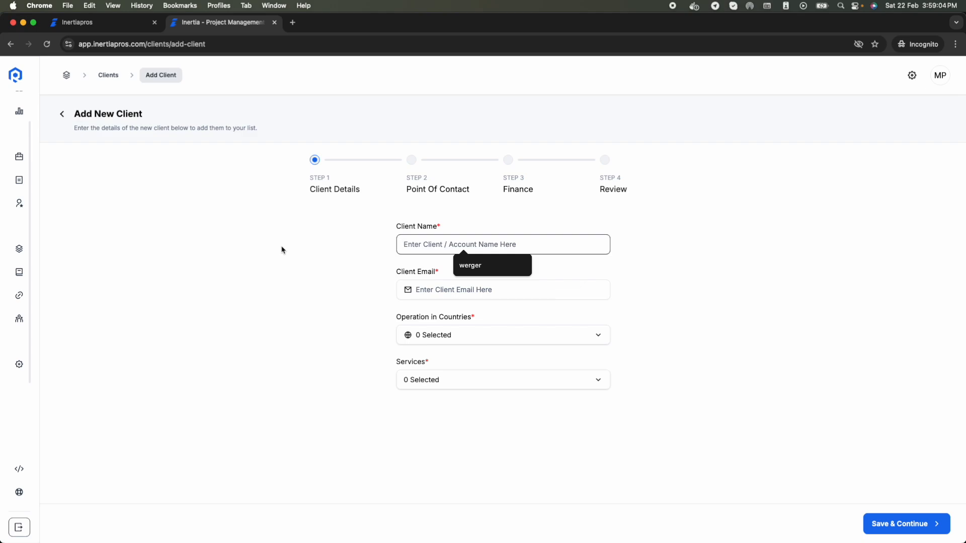
{"action": "type", "text": "Apple"}
{"action": "key", "text": "Tab"}
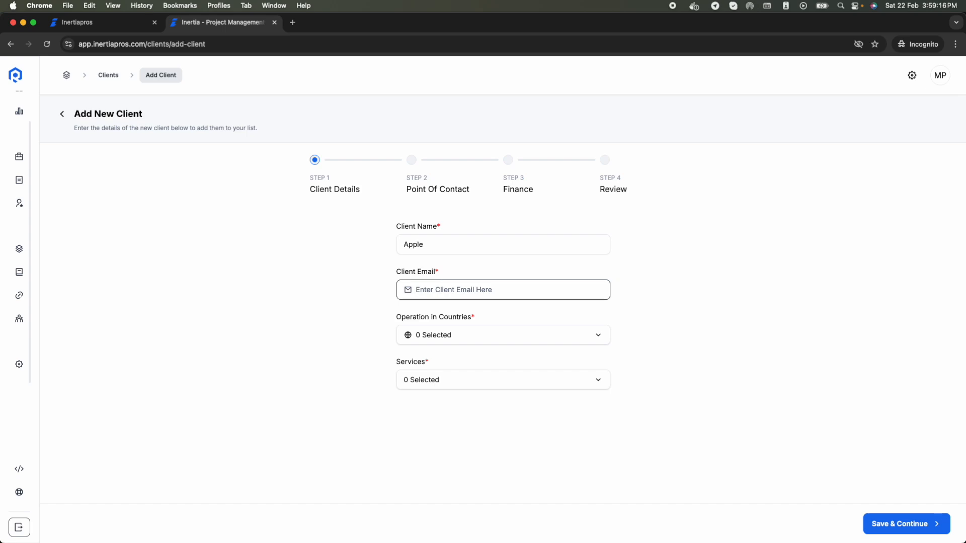
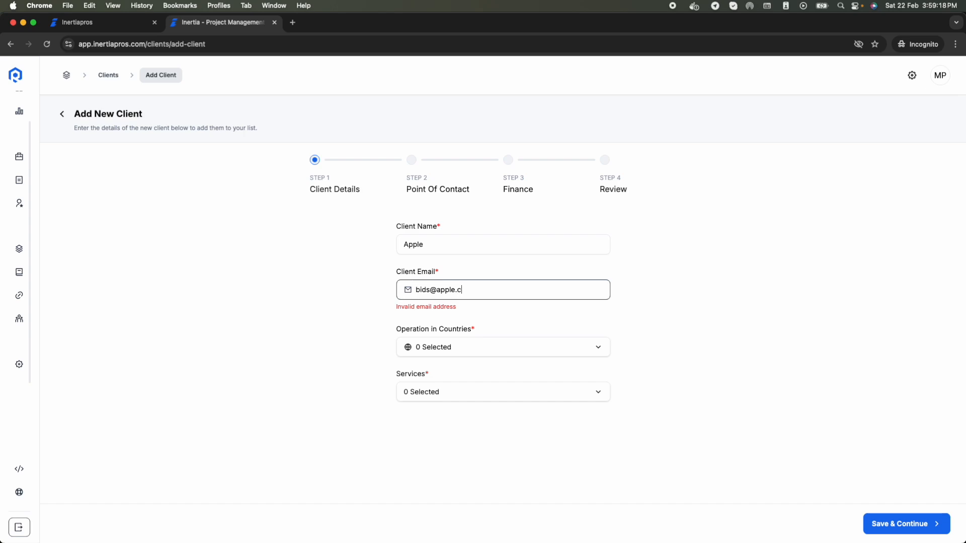
Step: Select United States Of America and Germany as countries and B2C as the service
{"action": "left_click", "coordinate": [480, 340]}
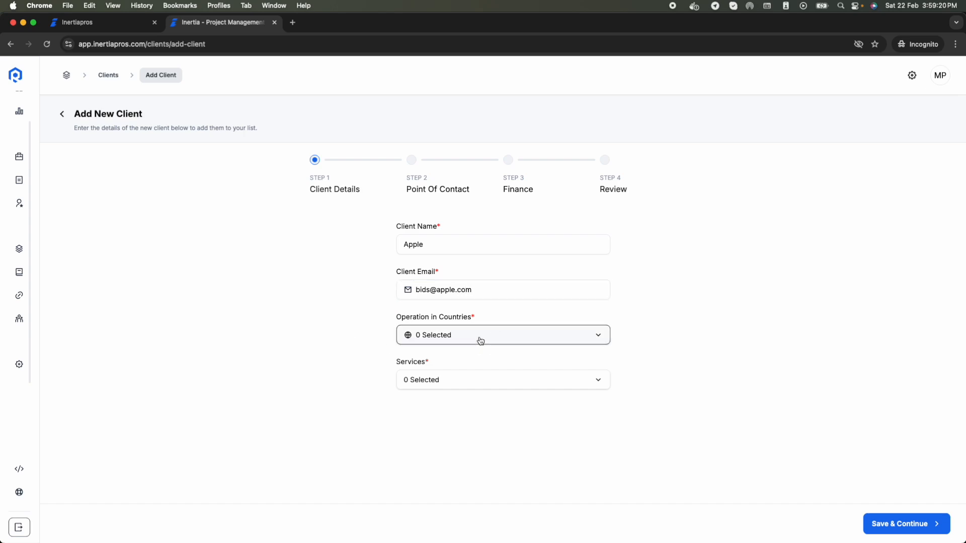
{"action": "left_click", "coordinate": [468, 356]}
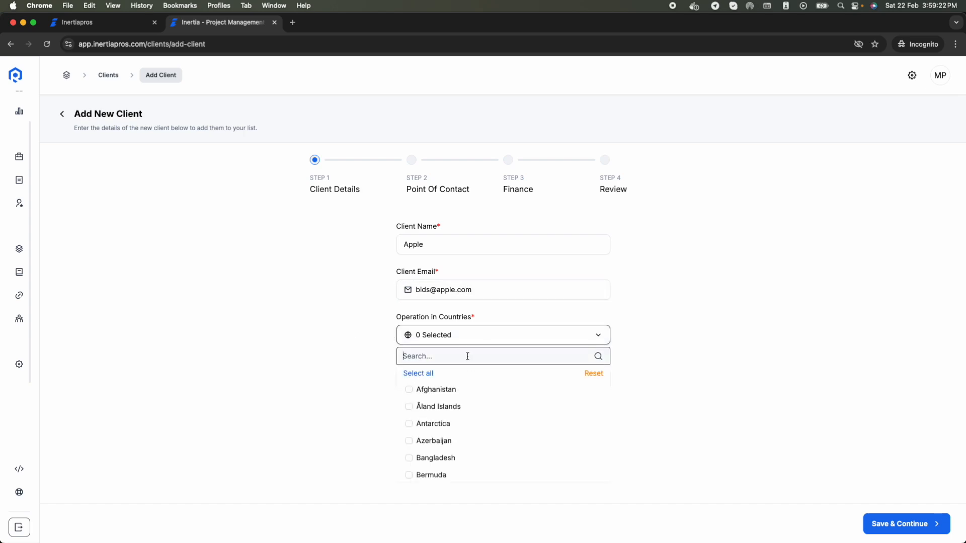
{"action": "type", "text": "U"}
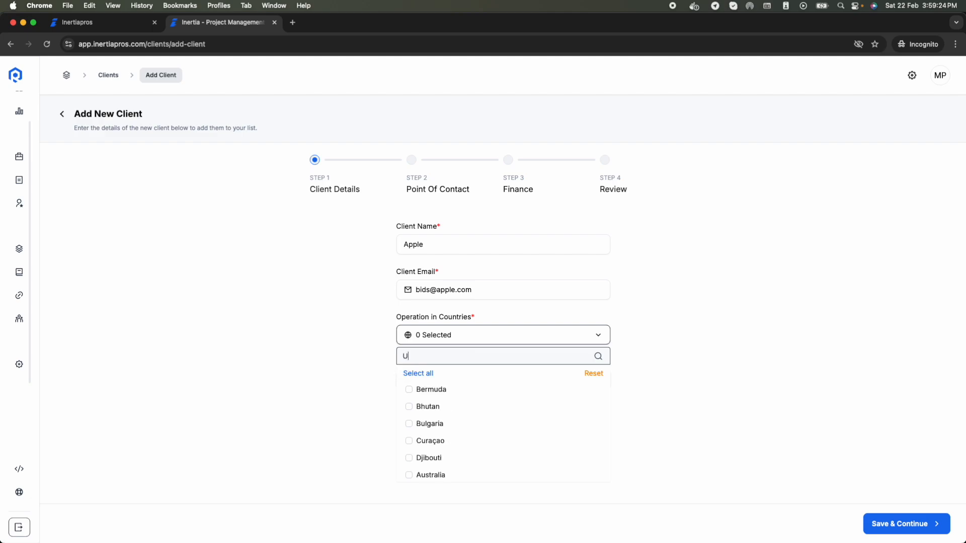
{"action": "type", "text": "nited"}
{"action": "left_click", "coordinate": [442, 458]}
{"action": "double_click", "coordinate": [466, 356]}
{"action": "key", "text": "BackSpace"}
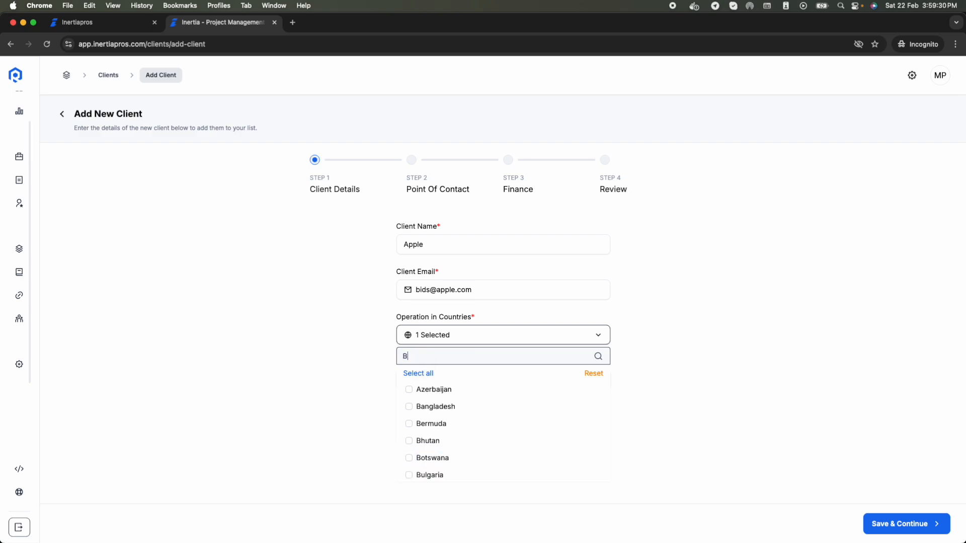
{"action": "type", "text": "German"}
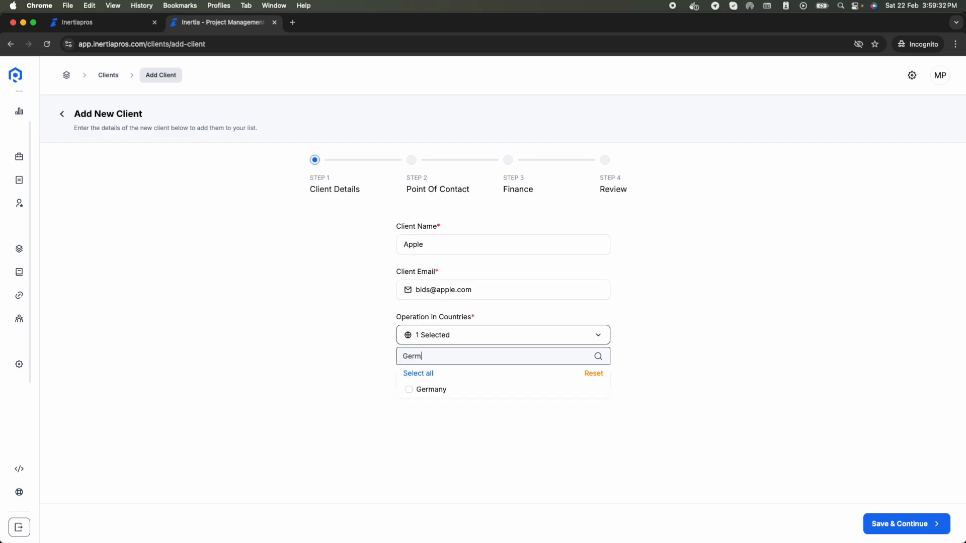
{"action": "left_click", "coordinate": [471, 390]}
{"action": "left_click", "coordinate": [257, 411]}
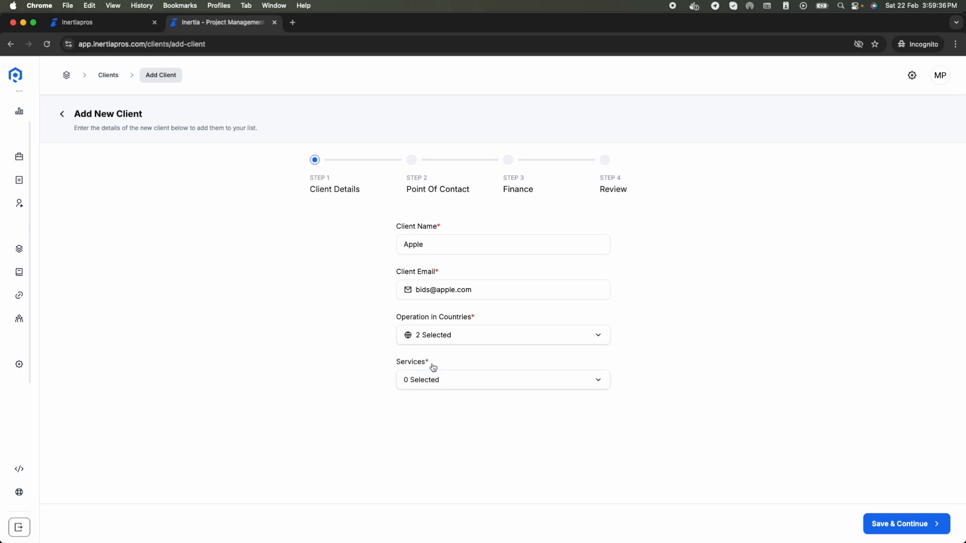
{"action": "left_click", "coordinate": [451, 384]}
{"action": "left_click", "coordinate": [430, 438]}
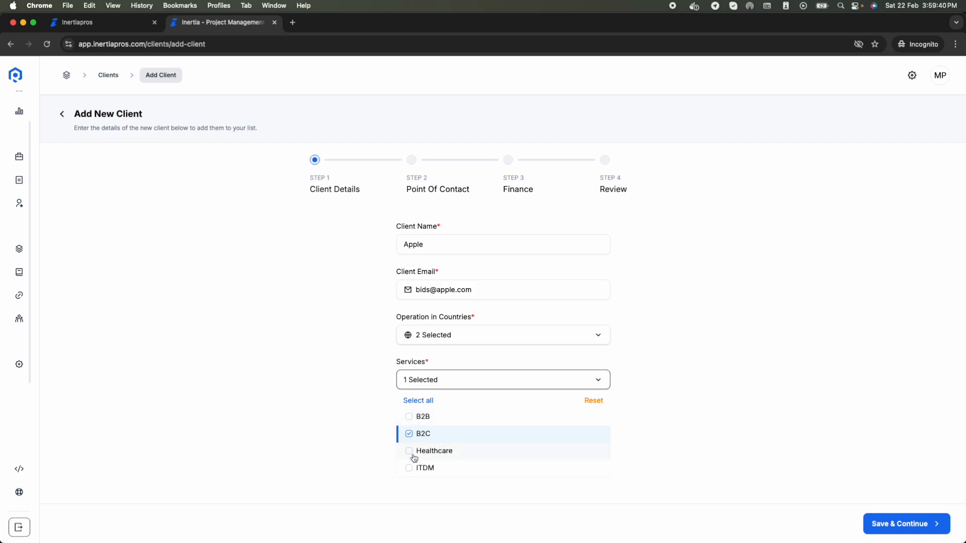
{"action": "left_click", "coordinate": [362, 438]}
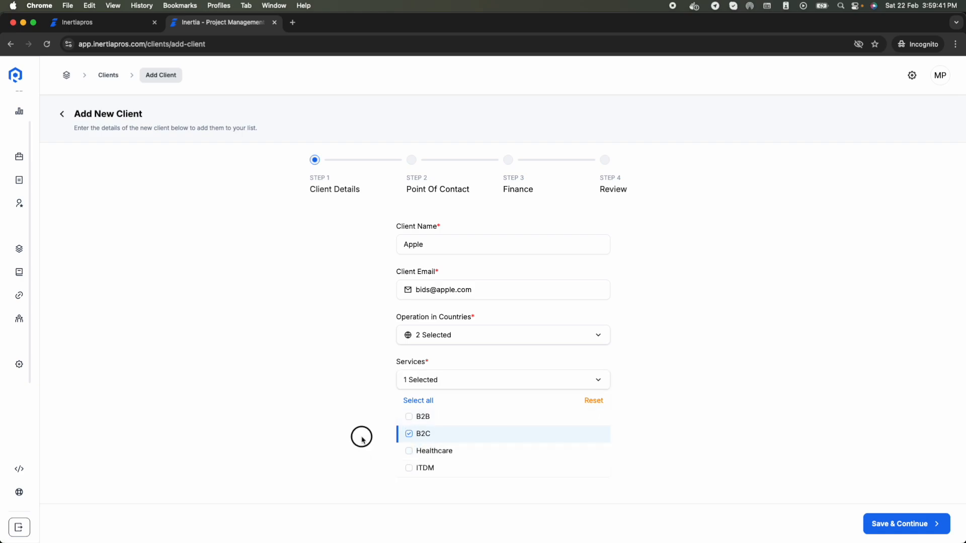
Step: Enter the contact person's name and e-mail, leaving the contact number blank, then continue to Finance
{"action": "left_click", "coordinate": [905, 525]}
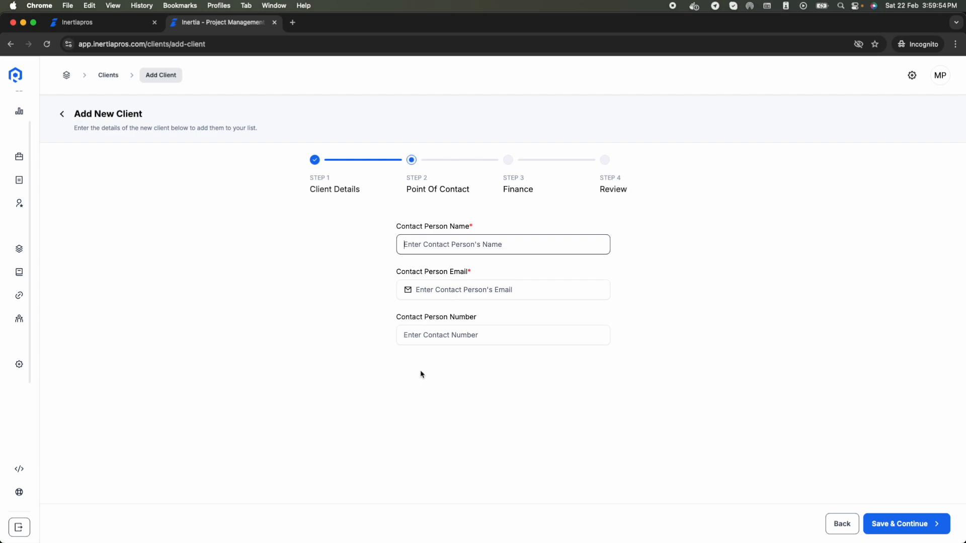
{"action": "type", "text": "John Doe"}
{"action": "key", "text": "Tab"}
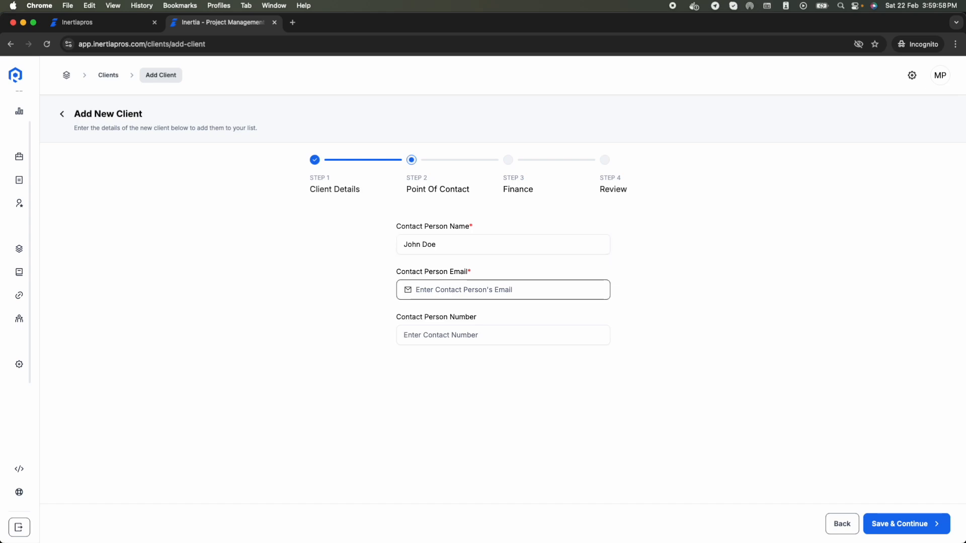
{"action": "key", "text": "Tab"}
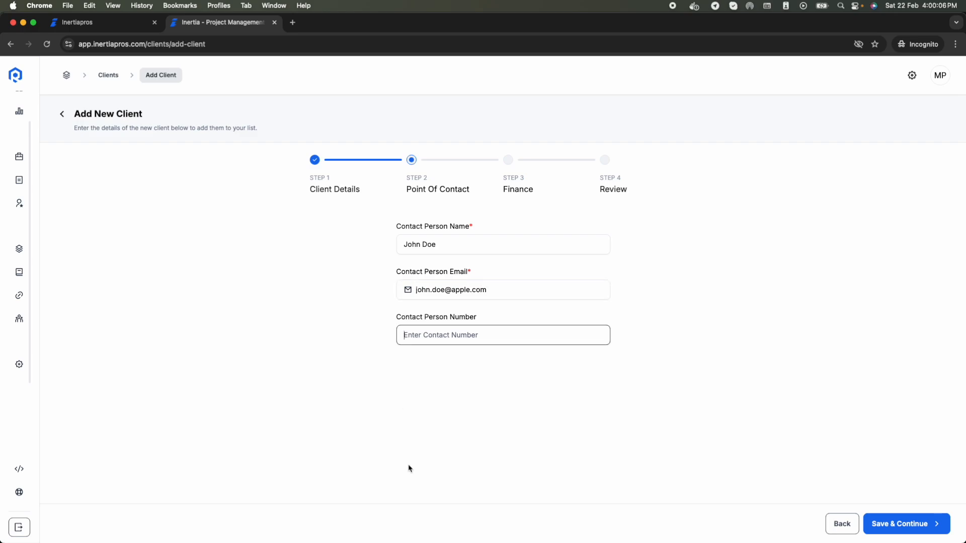
{"action": "left_click", "coordinate": [600, 377]}
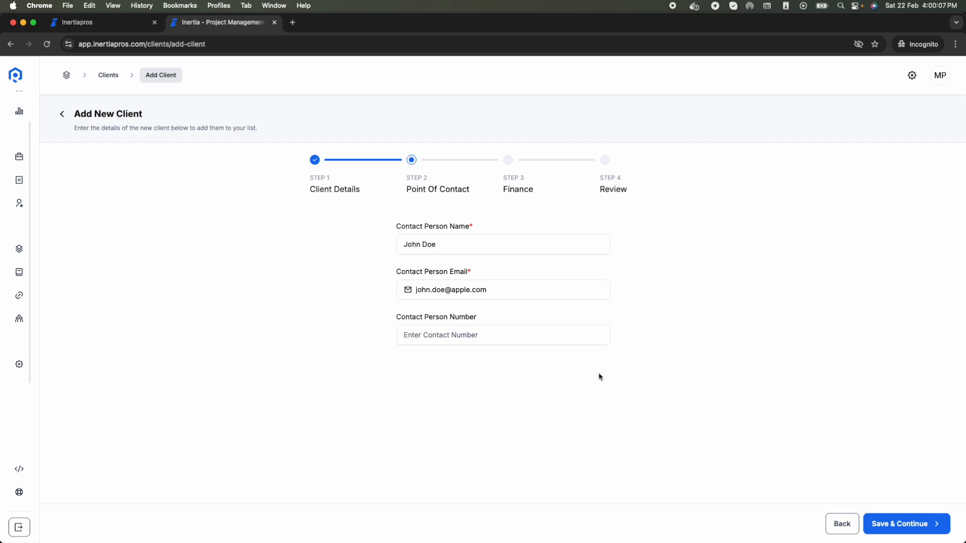
{"action": "left_click", "coordinate": [884, 526]}
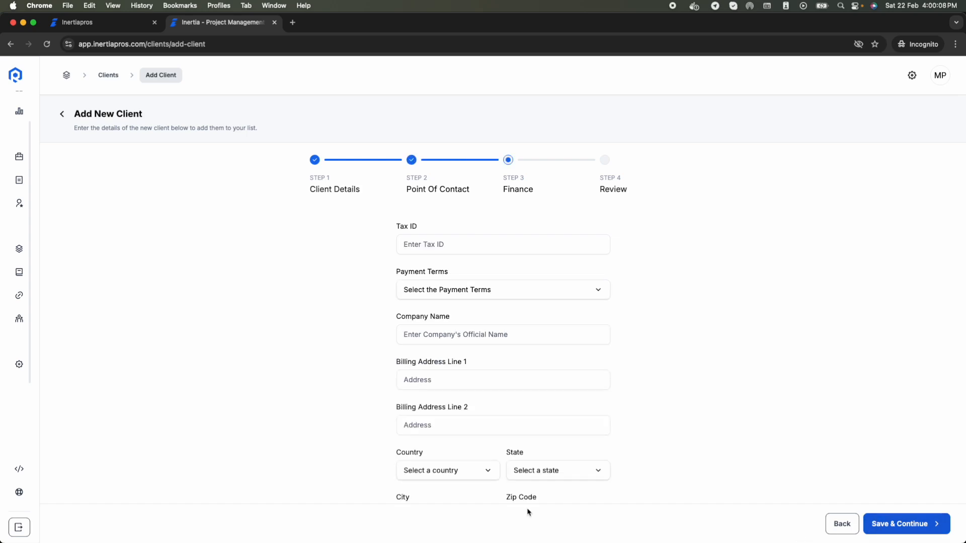
Step: Enter the client's tax ID and set payment terms to 30 Days
{"action": "left_click", "coordinate": [470, 241]}
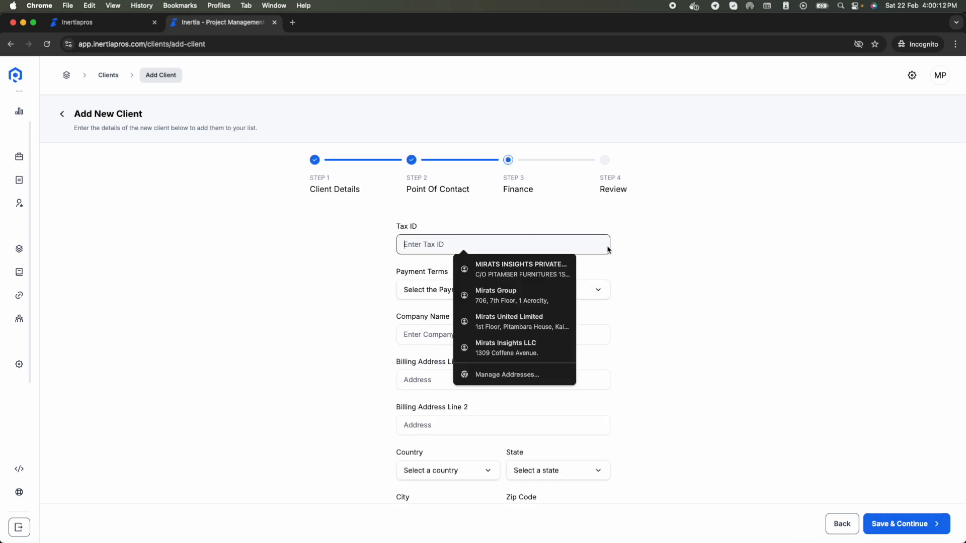
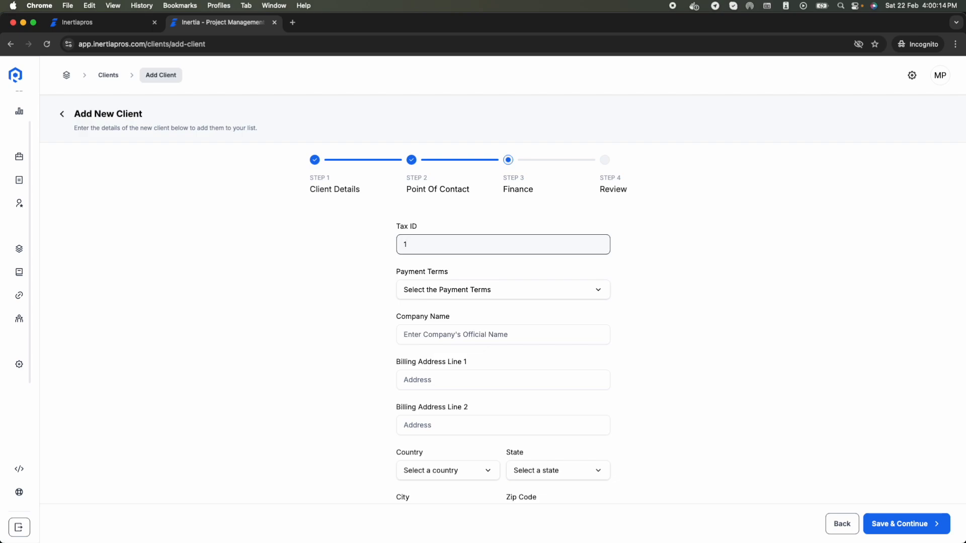
{"action": "left_click", "coordinate": [487, 290]}
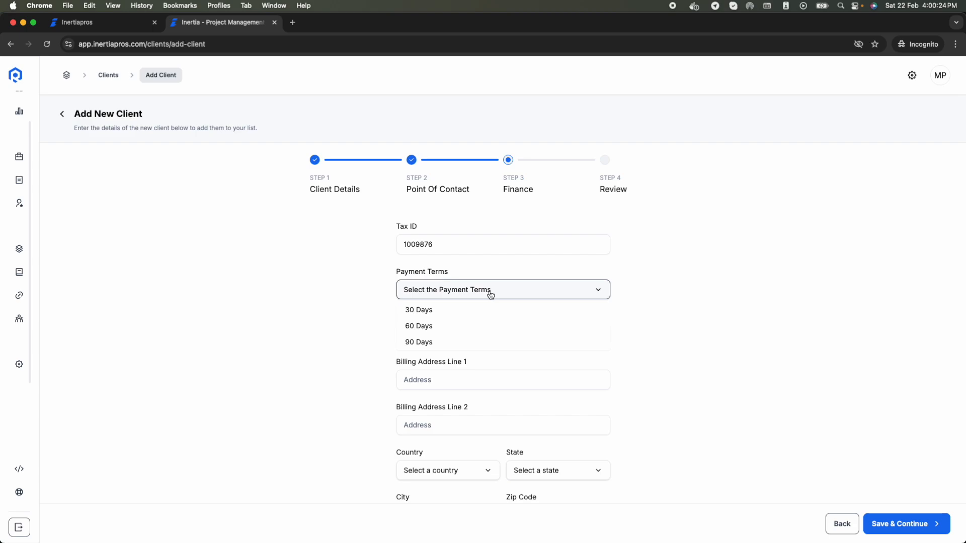
{"action": "left_click", "coordinate": [421, 312]}
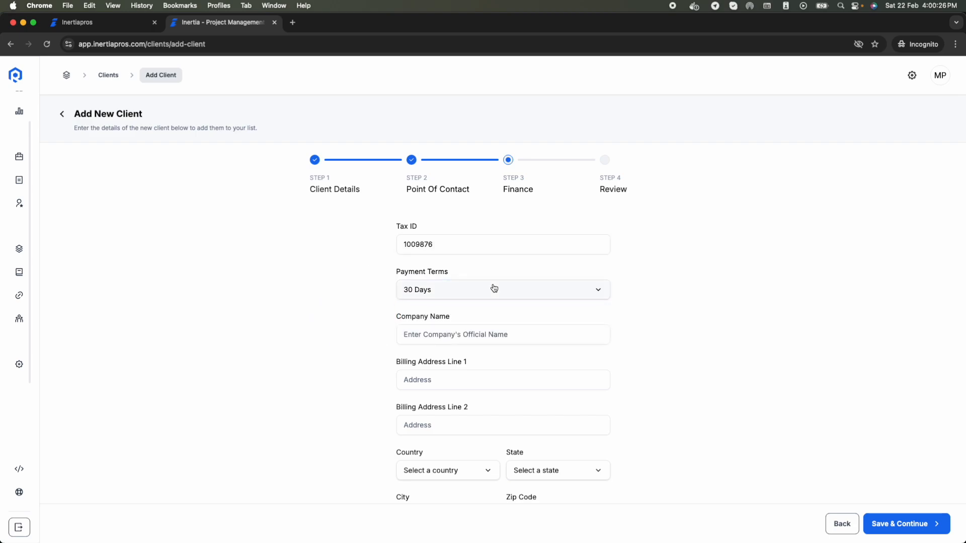
Step: Set the company name to Apple Inc and type the street address into Billing Address Line 1
{"action": "left_click", "coordinate": [441, 332]}
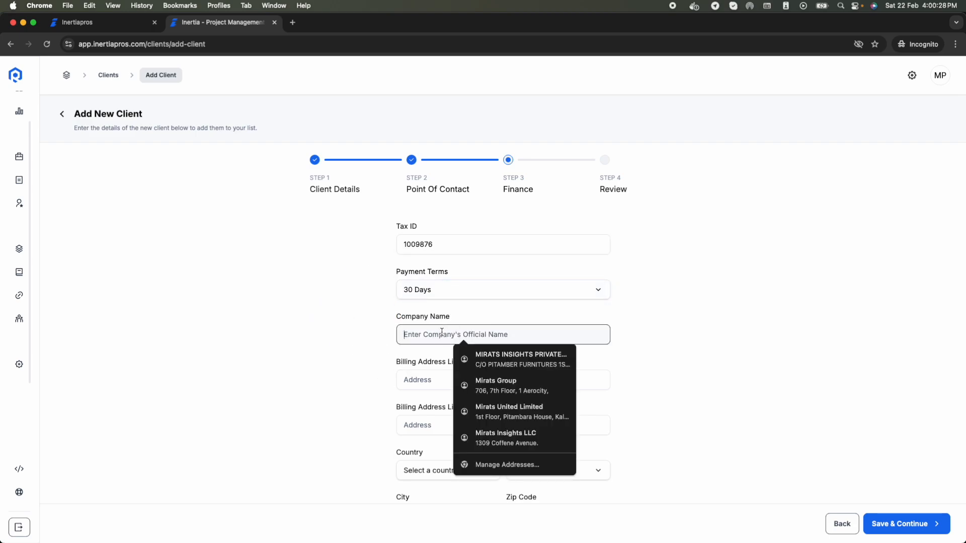
{"action": "left_click", "coordinate": [338, 361]}
{"action": "scroll", "coordinate": [337, 361], "scroll_direction": "down", "scroll_amount": 2}
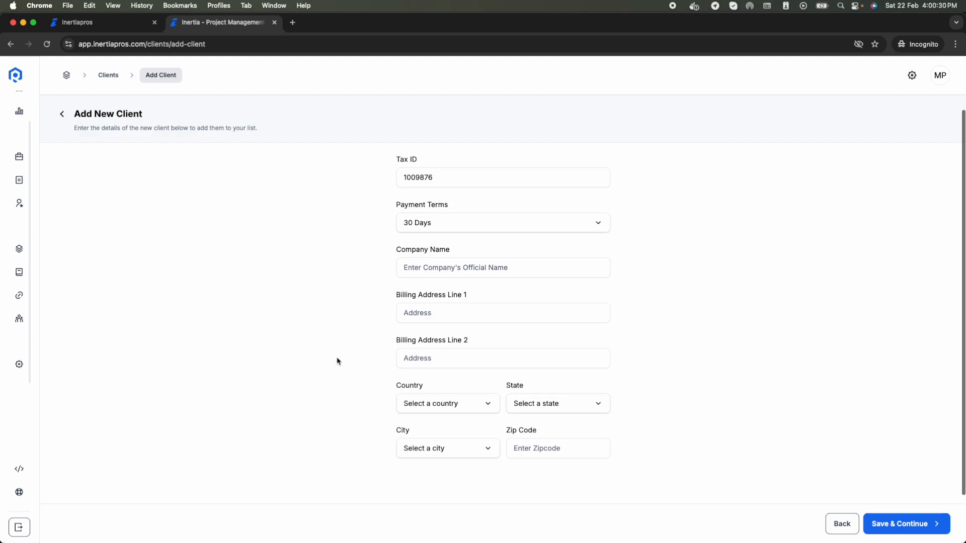
{"action": "left_click", "coordinate": [418, 267]}
{"action": "type", "text": "Apple Inc"}
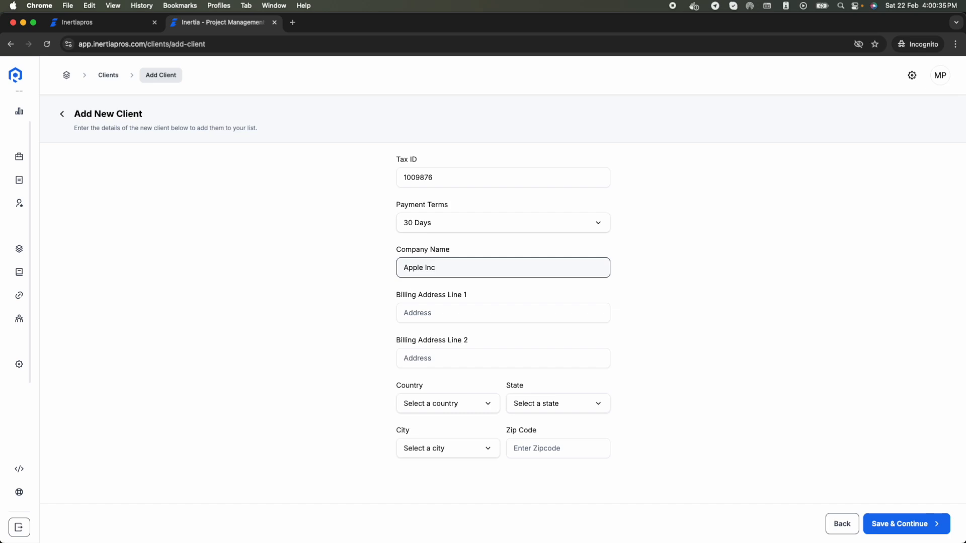
{"action": "key", "text": "Tab"}
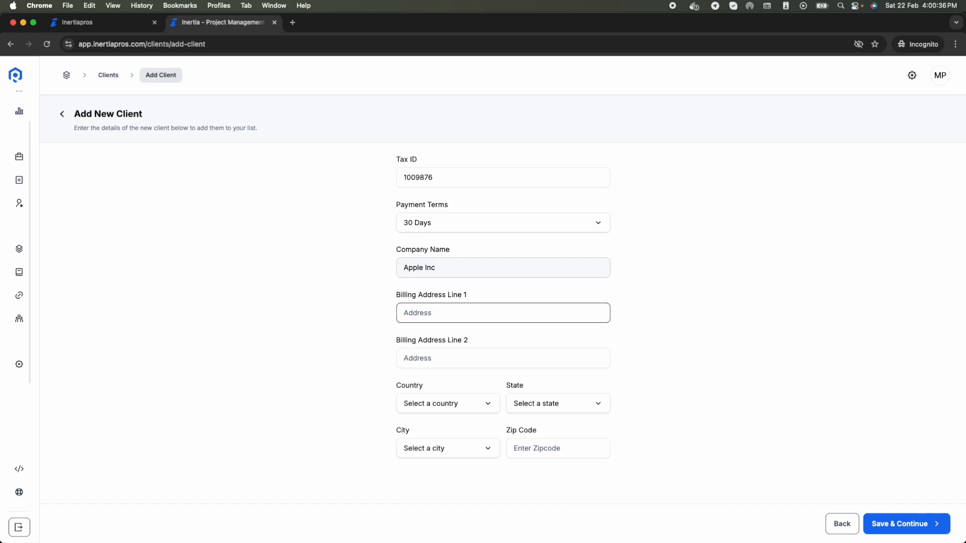
{"action": "key", "text": "Caps_Lock"}
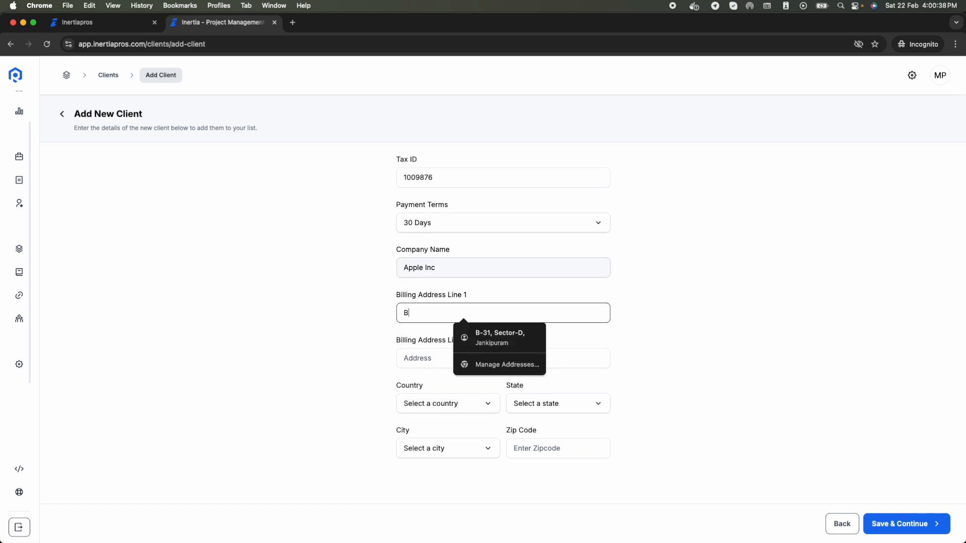
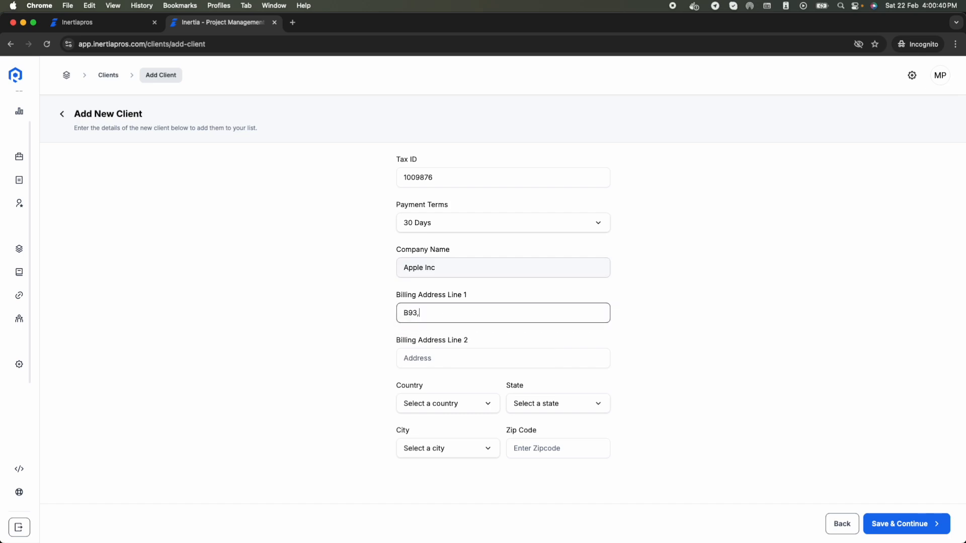
{"action": "key", "text": "Caps_Lock"}
{"action": "key", "text": "Caps_Lock"}
{"action": "key", "text": "Tab"}
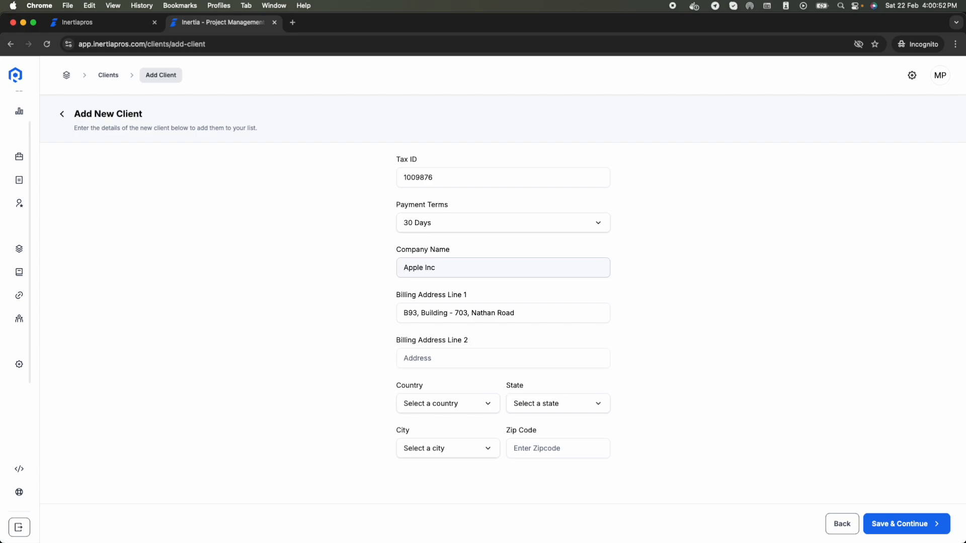
Step: Set the billing country to United States Of America and the state to Washington
{"action": "left_click", "coordinate": [425, 403]}
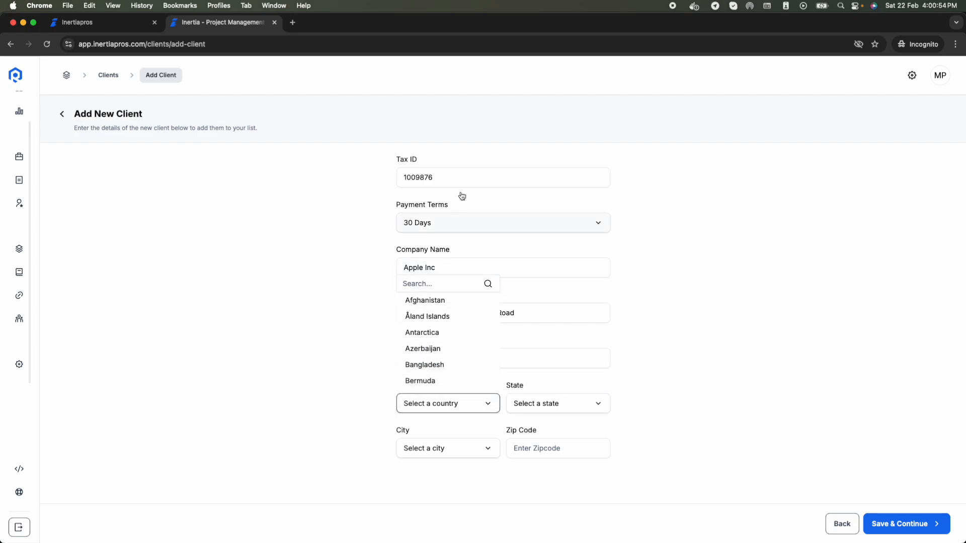
{"action": "left_click", "coordinate": [440, 281]}
{"action": "type", "text": "united"}
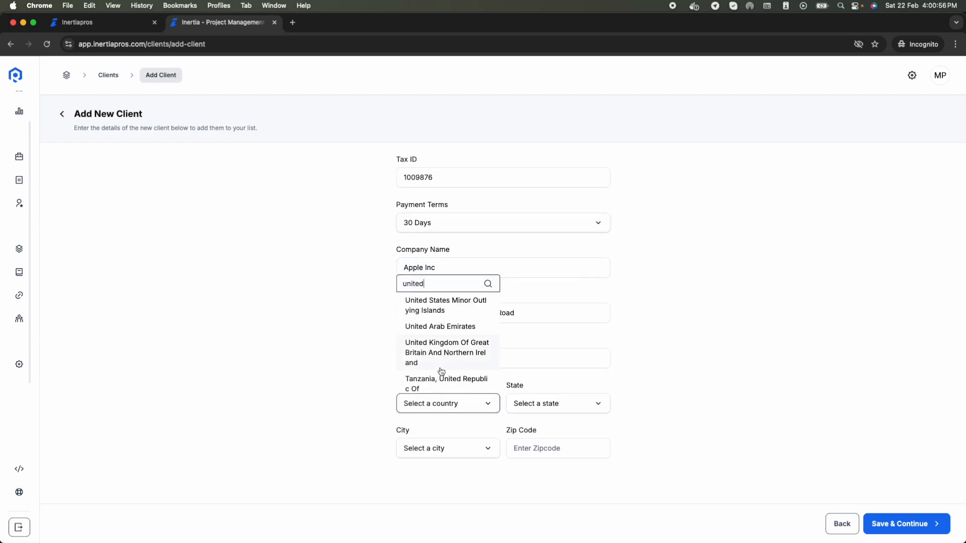
{"action": "scroll", "coordinate": [441, 372], "scroll_direction": "down", "scroll_amount": 2}
{"action": "left_click", "coordinate": [443, 386]}
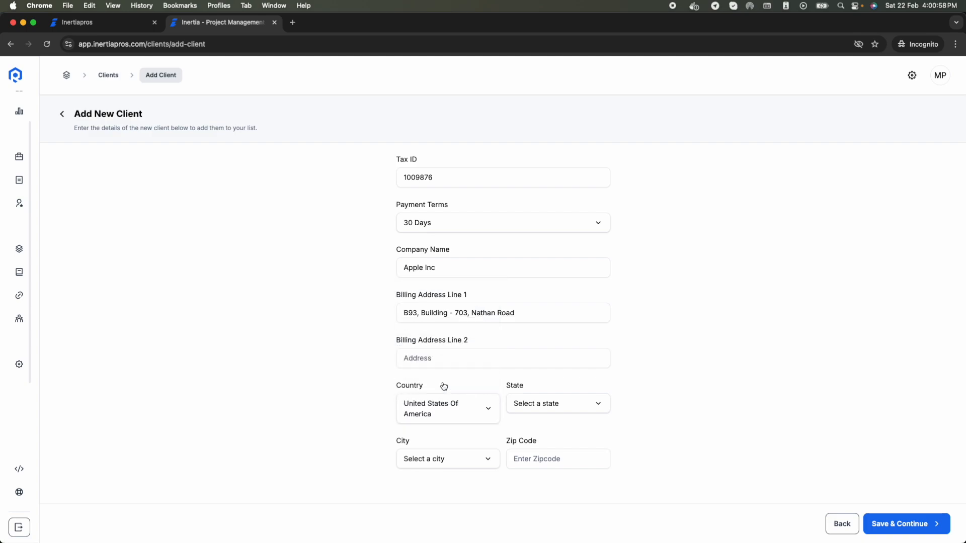
{"action": "left_click", "coordinate": [555, 411]}
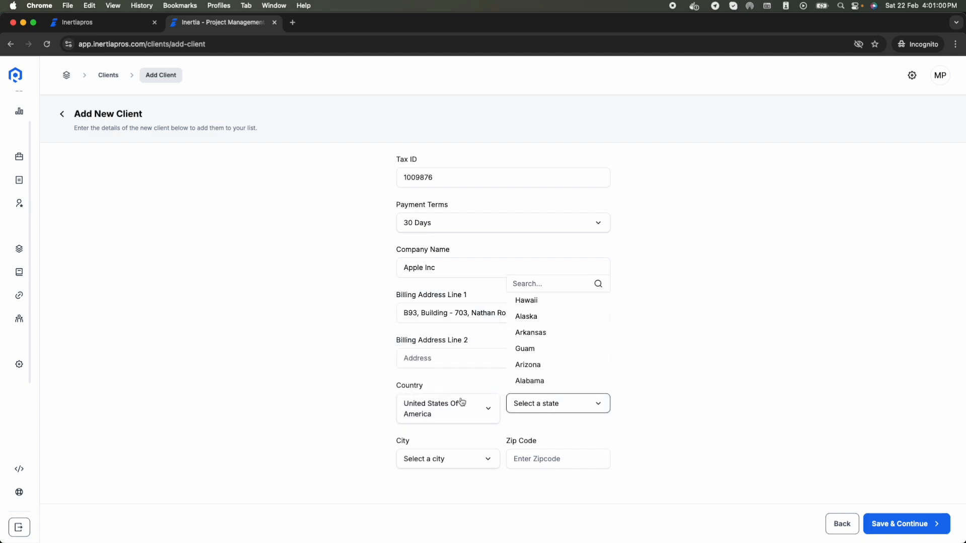
{"action": "scroll", "coordinate": [563, 365], "scroll_direction": "down", "scroll_amount": 3}
{"action": "scroll", "coordinate": [563, 364], "scroll_direction": "down", "scroll_amount": 10}
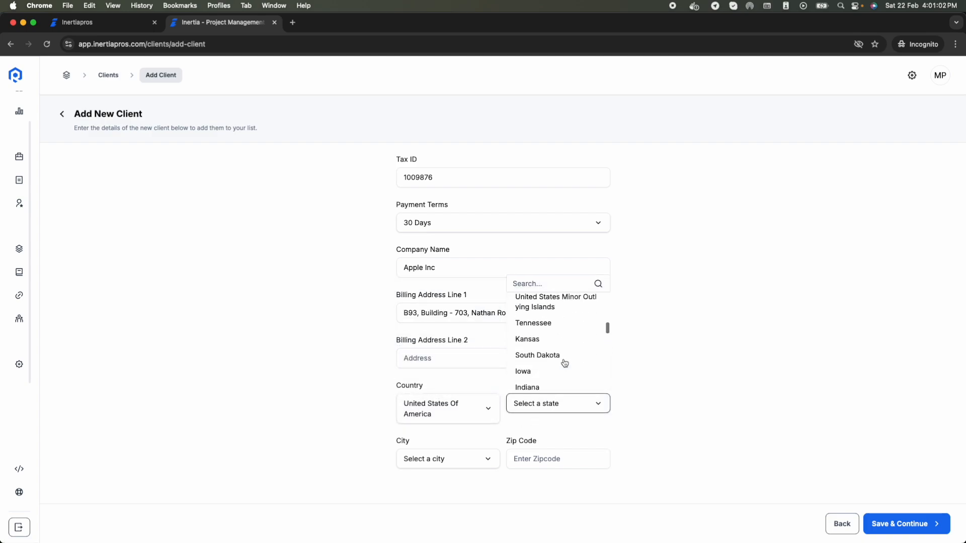
{"action": "scroll", "coordinate": [564, 364], "scroll_direction": "down", "scroll_amount": 3}
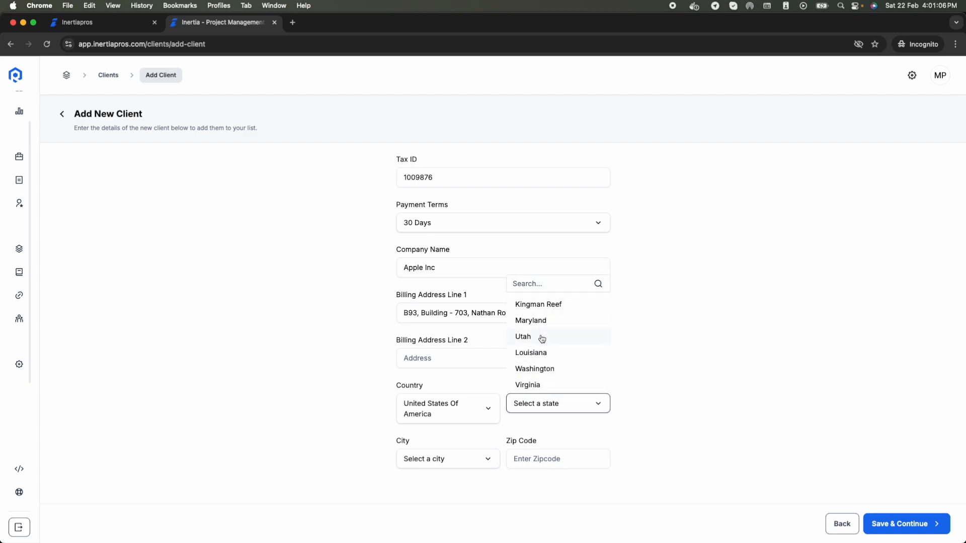
{"action": "left_click", "coordinate": [544, 369]}
Step: Choose Fall City as the billing city
{"action": "left_click", "coordinate": [454, 466]}
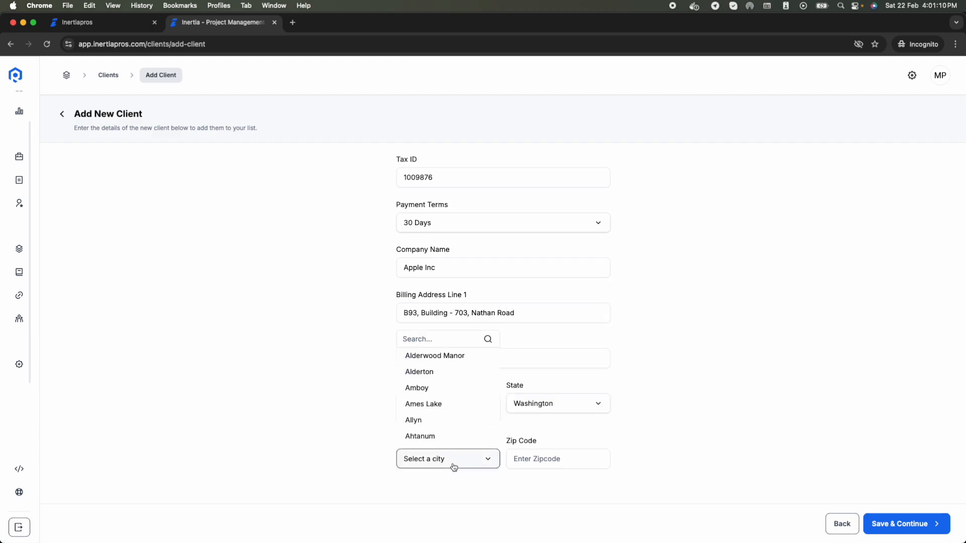
{"action": "scroll", "coordinate": [460, 432], "scroll_direction": "down", "scroll_amount": 1}
{"action": "scroll", "coordinate": [460, 433], "scroll_direction": "down", "scroll_amount": 5}
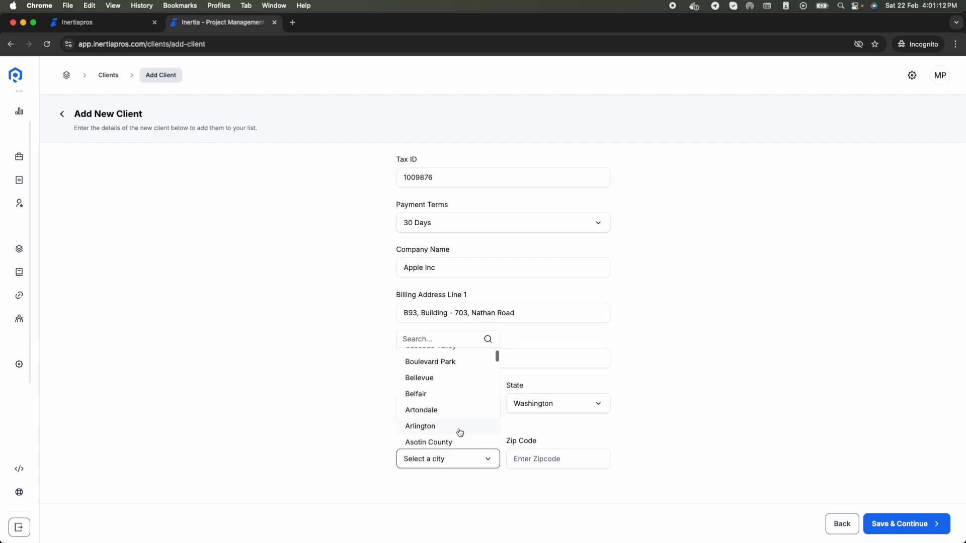
{"action": "scroll", "coordinate": [460, 432], "scroll_direction": "down", "scroll_amount": 3}
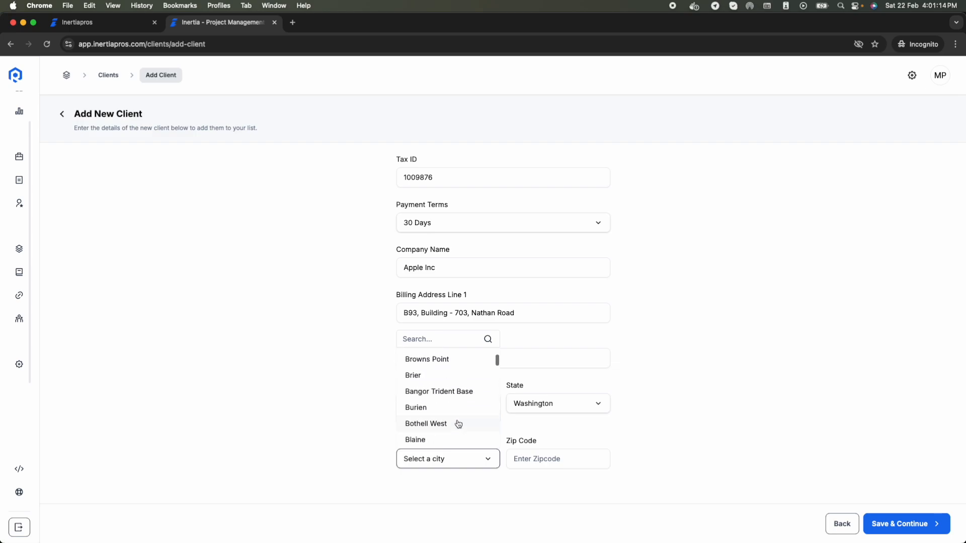
{"action": "scroll", "coordinate": [458, 426], "scroll_direction": "down", "scroll_amount": 3}
{"action": "scroll", "coordinate": [458, 424], "scroll_direction": "down", "scroll_amount": 3}
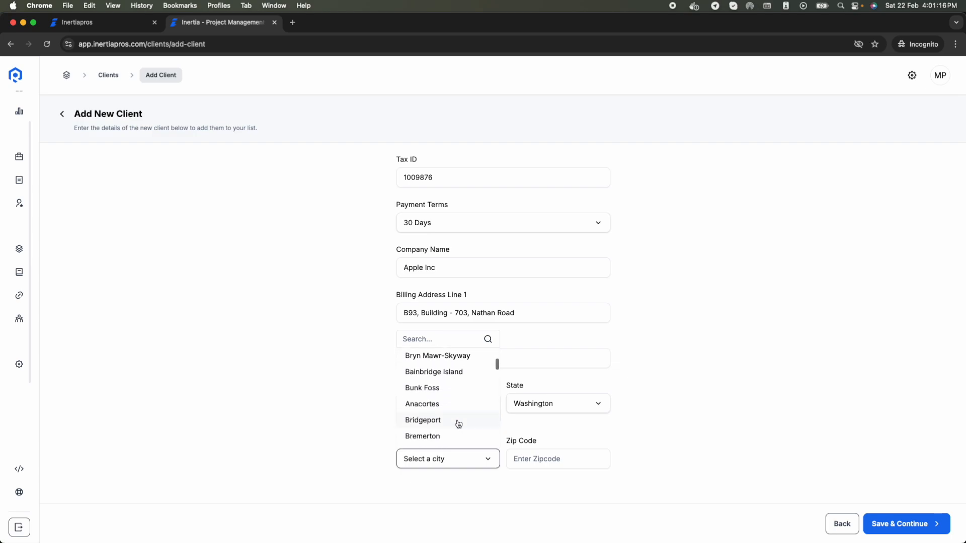
{"action": "scroll", "coordinate": [458, 424], "scroll_direction": "down", "scroll_amount": 3}
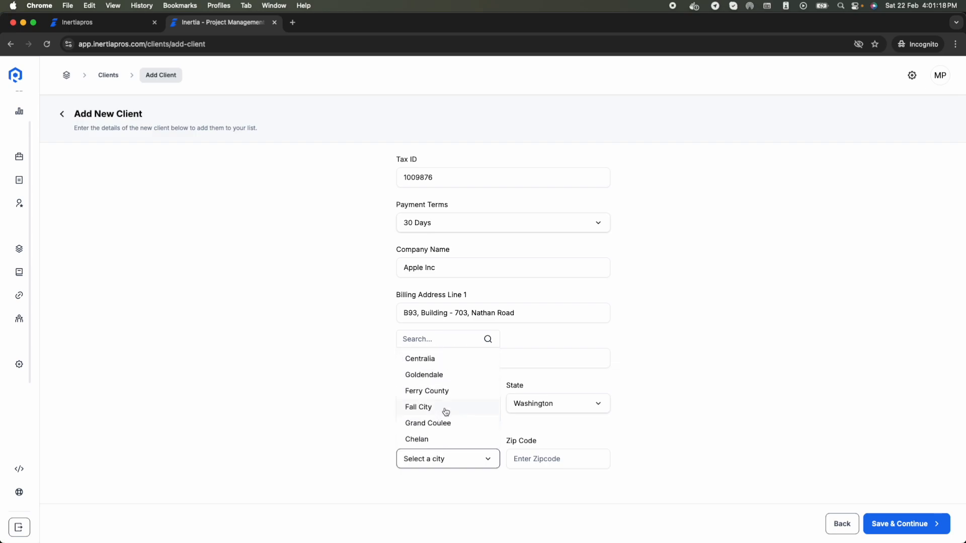
{"action": "left_click", "coordinate": [445, 412]}
{"action": "left_click", "coordinate": [559, 458]}
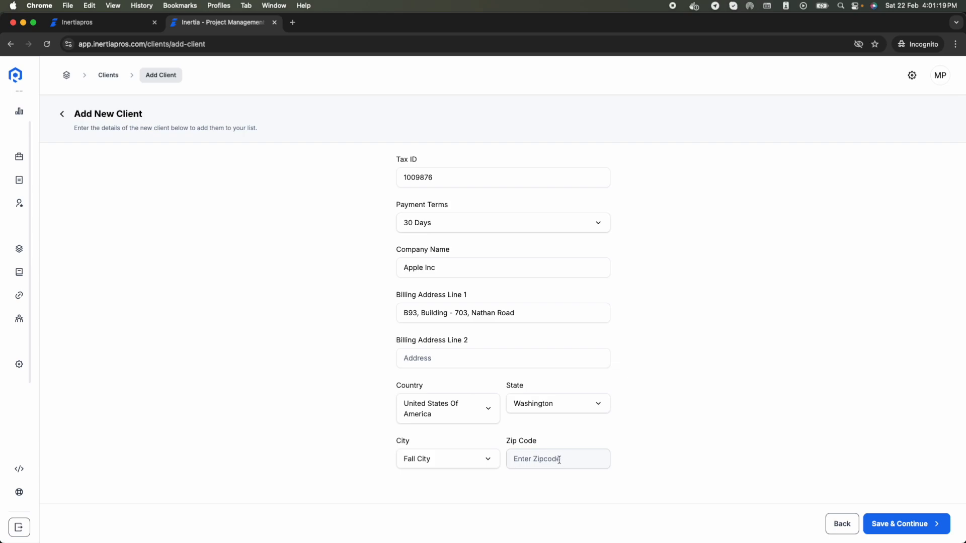
{"action": "left_click", "coordinate": [471, 524]}
Step: On the review page, fill in the missing zip code and confirm saving the Apple client
{"action": "left_click", "coordinate": [934, 526]}
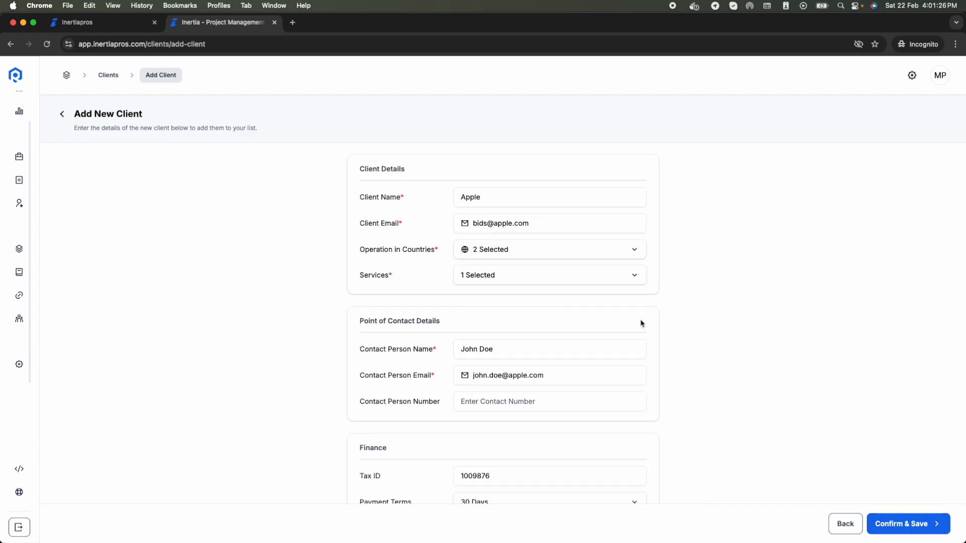
{"action": "scroll", "coordinate": [641, 322], "scroll_direction": "down", "scroll_amount": 5}
{"action": "scroll", "coordinate": [641, 322], "scroll_direction": "up", "scroll_amount": 10}
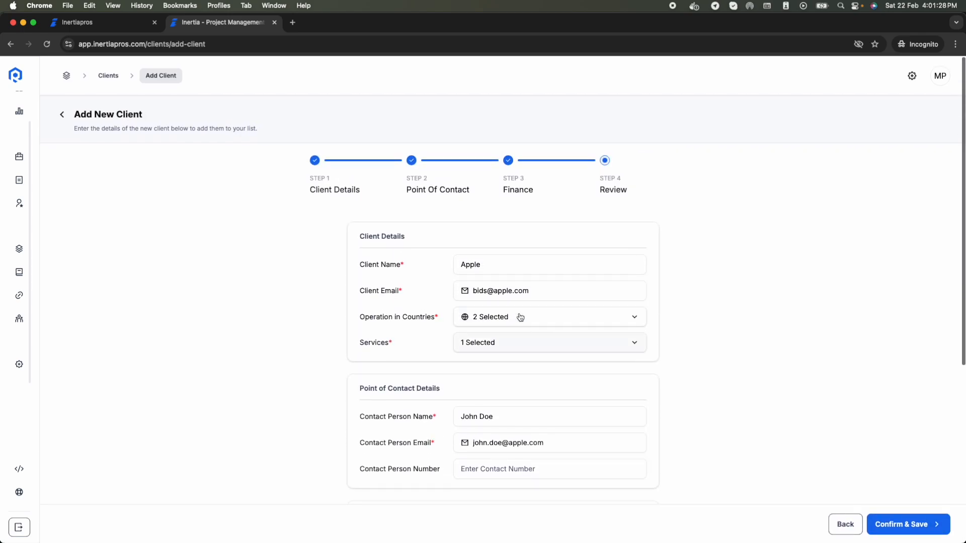
{"action": "scroll", "coordinate": [567, 324], "scroll_direction": "down", "scroll_amount": 5}
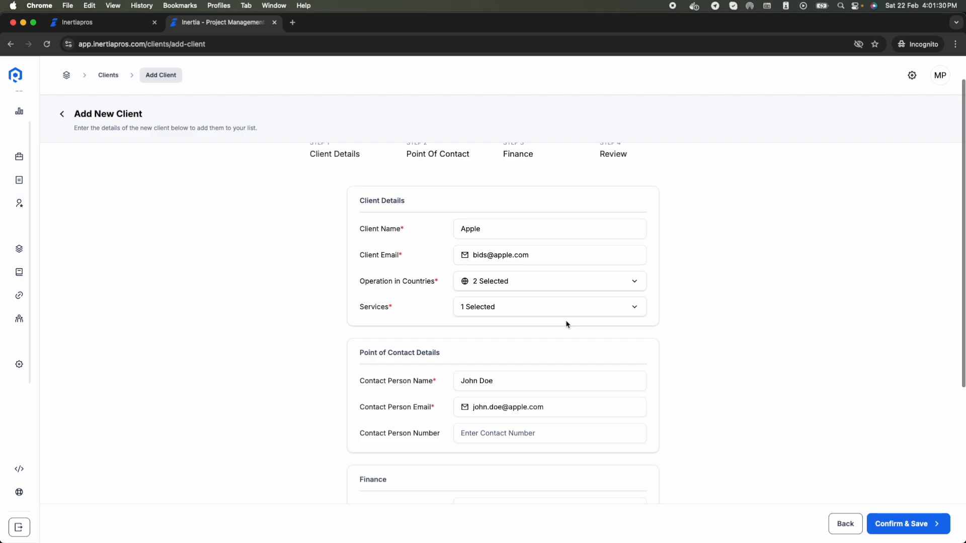
{"action": "scroll", "coordinate": [450, 339], "scroll_direction": "down", "scroll_amount": 4}
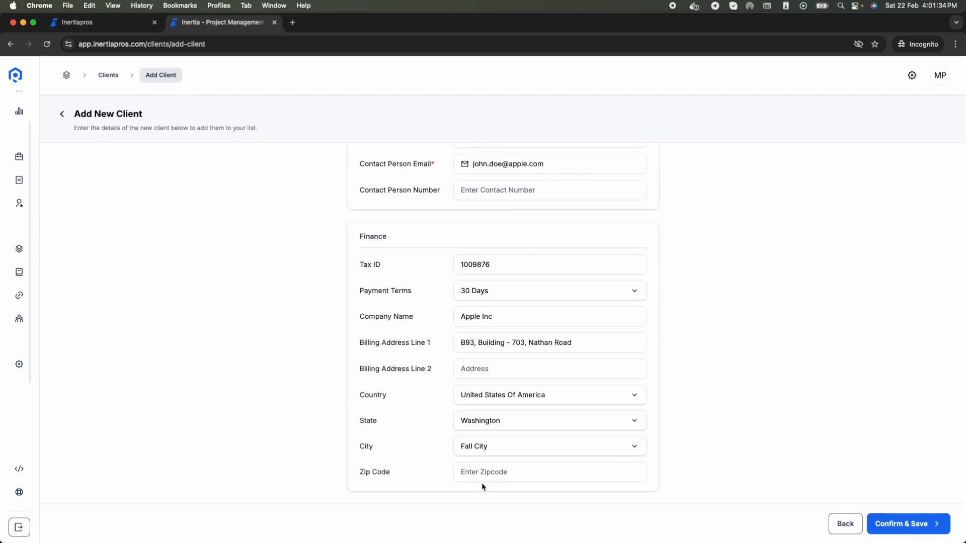
{"action": "left_click", "coordinate": [495, 472]}
{"action": "type", "text": "82081"}
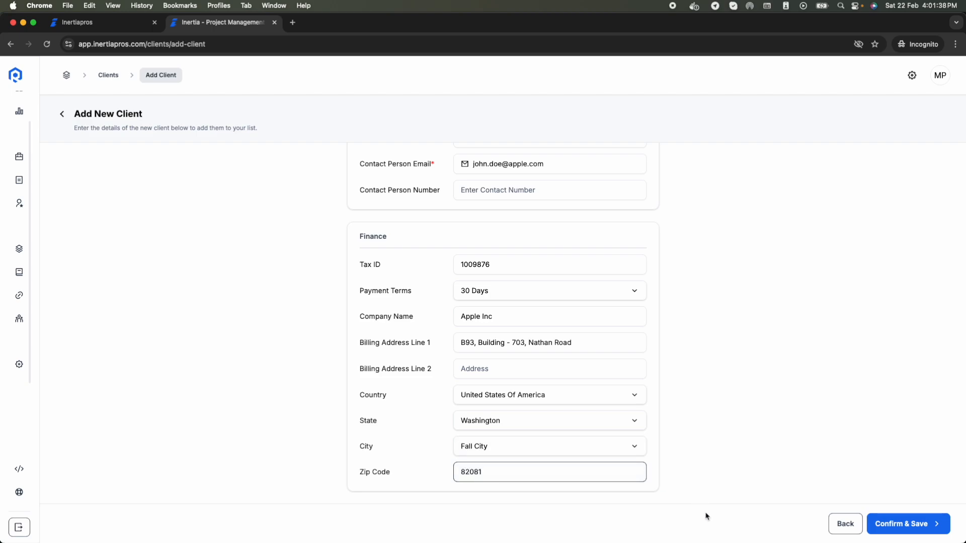
{"action": "left_click", "coordinate": [932, 525]}
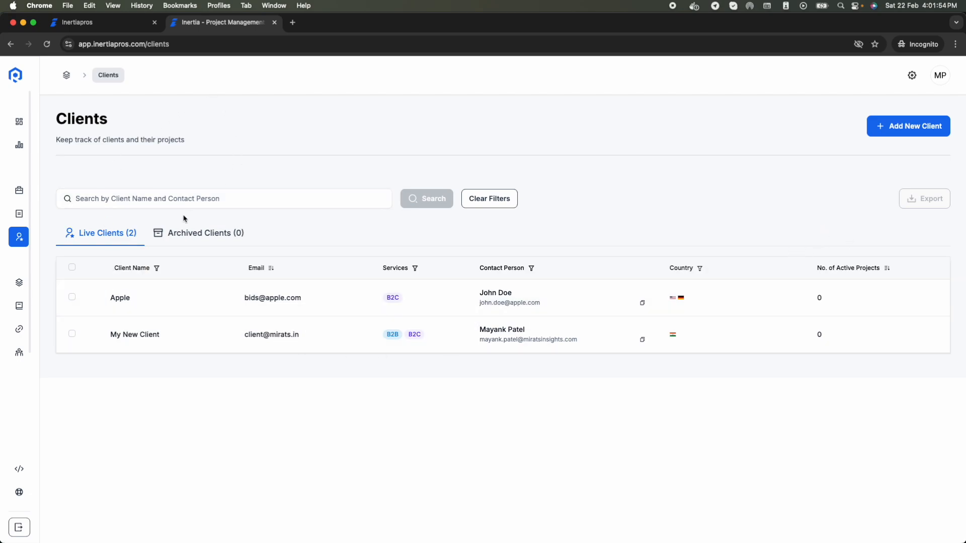
Step: Open the Sales Orders list showing orders Test01 to Test11
{"action": "mouse_move", "coordinate": [44, 272]}
{"action": "left_click", "coordinate": [52, 190]}
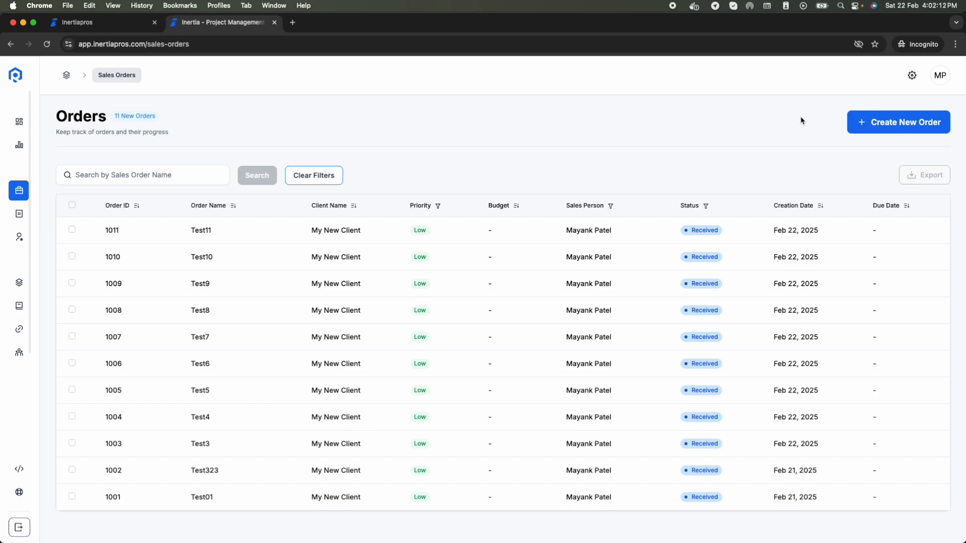
Step: Start a new sales order named Coffee Survey for client Apple in sector B2C
{"action": "left_click", "coordinate": [892, 125]}
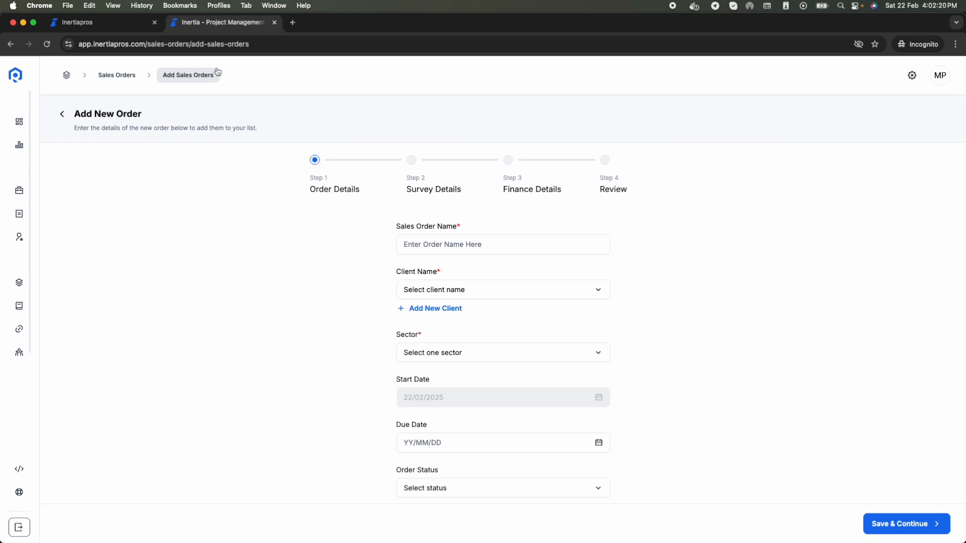
{"action": "left_click", "coordinate": [421, 244]}
{"action": "type", "text": "Coffee Survey"}
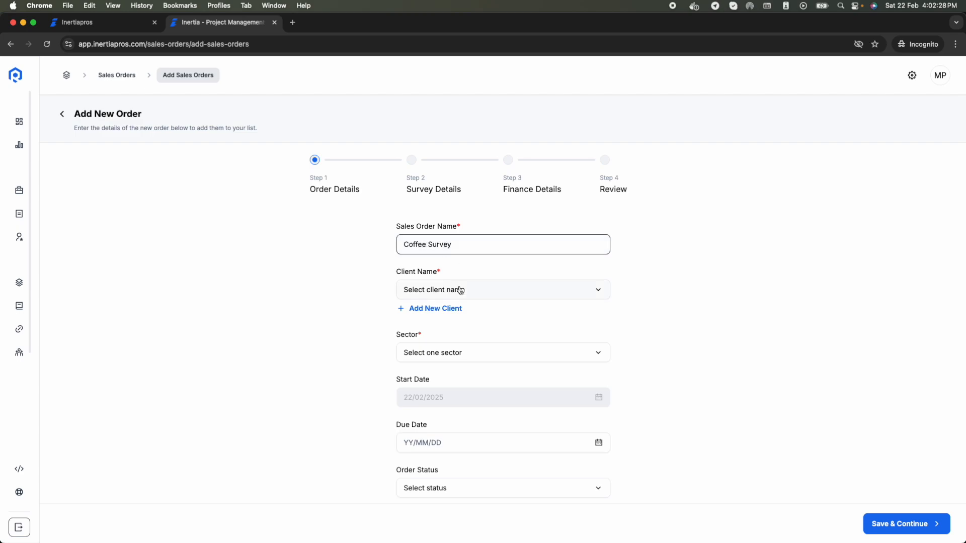
{"action": "left_click", "coordinate": [459, 289]}
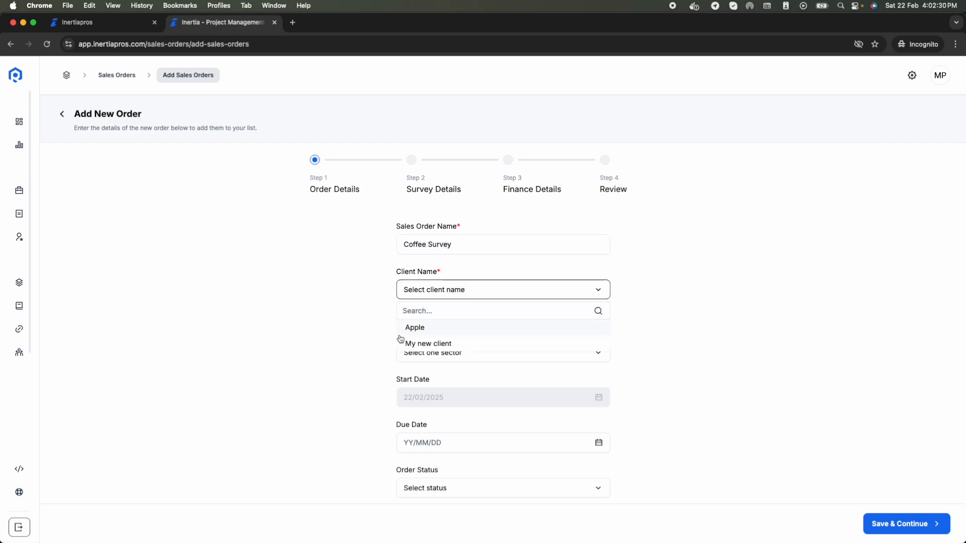
{"action": "left_click", "coordinate": [439, 327]}
{"action": "left_click", "coordinate": [441, 355]}
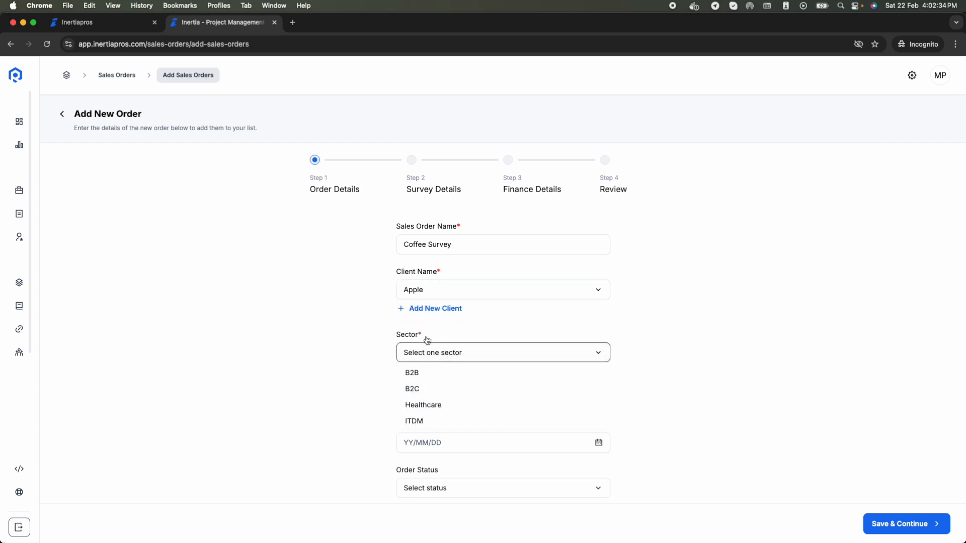
{"action": "left_click", "coordinate": [429, 394]}
Step: Set status Quotation Submitted and High priority, then advance to Survey Details
{"action": "scroll", "coordinate": [429, 395], "scroll_direction": "down", "scroll_amount": 2}
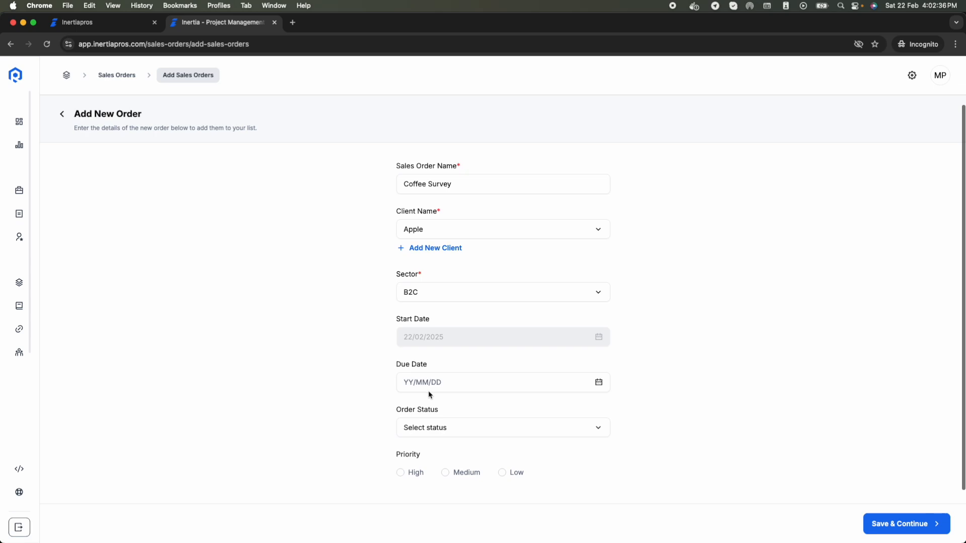
{"action": "scroll", "coordinate": [502, 480], "scroll_direction": "down", "scroll_amount": 2}
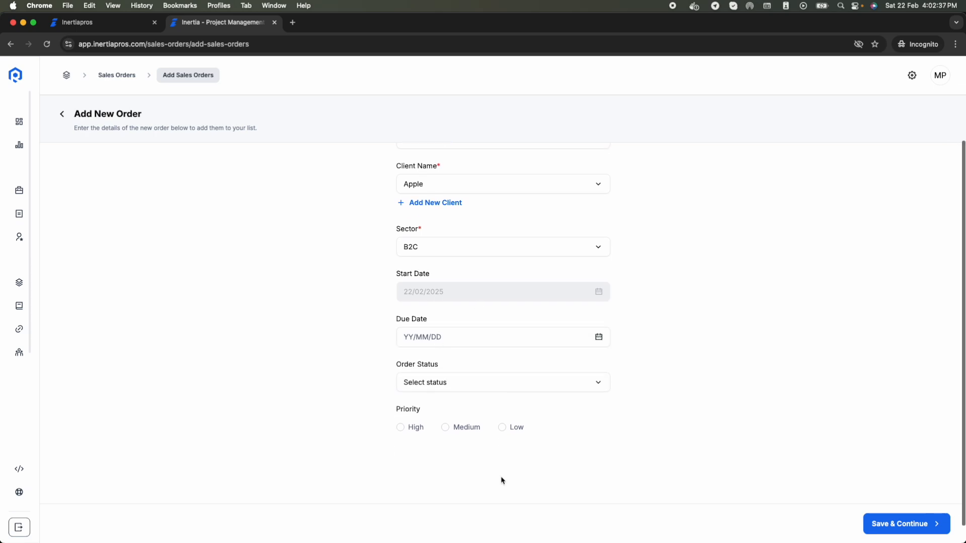
{"action": "left_click", "coordinate": [474, 386]}
{"action": "left_click", "coordinate": [442, 417]}
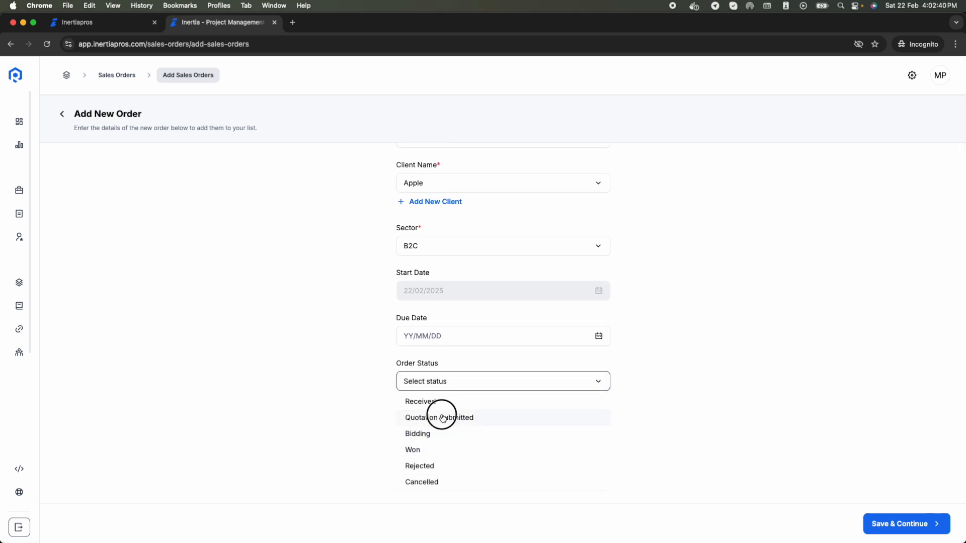
{"action": "left_click", "coordinate": [416, 426]}
{"action": "left_click", "coordinate": [901, 523]}
Step: Set survey type to Quantitative and study type to Adhoc
{"action": "scroll", "coordinate": [618, 327], "scroll_direction": "up", "scroll_amount": 5}
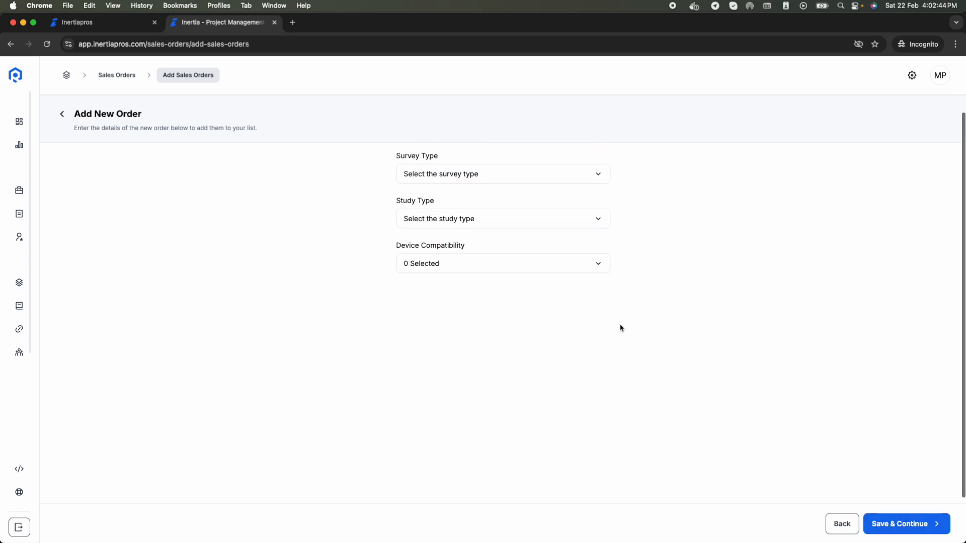
{"action": "left_click", "coordinate": [462, 243]}
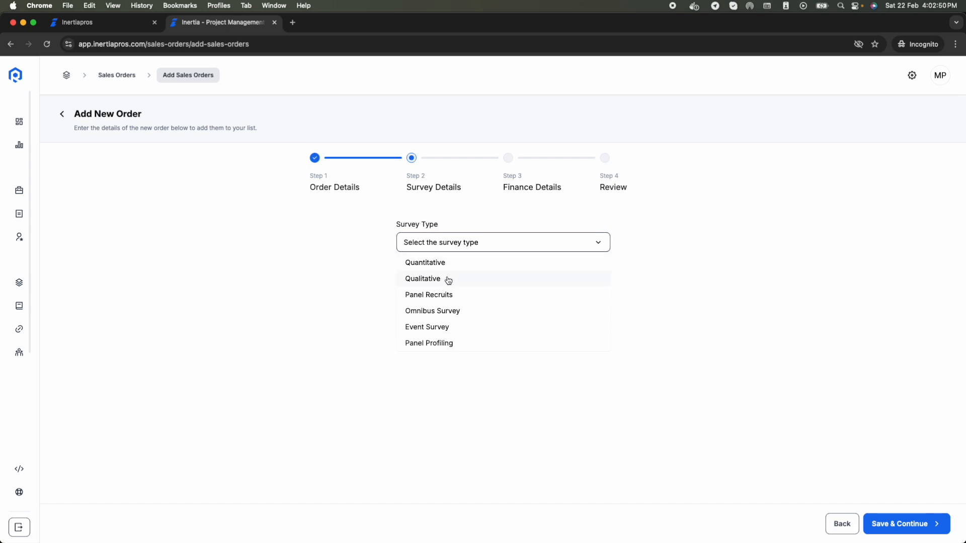
{"action": "left_click", "coordinate": [447, 263]}
{"action": "left_click", "coordinate": [452, 285]}
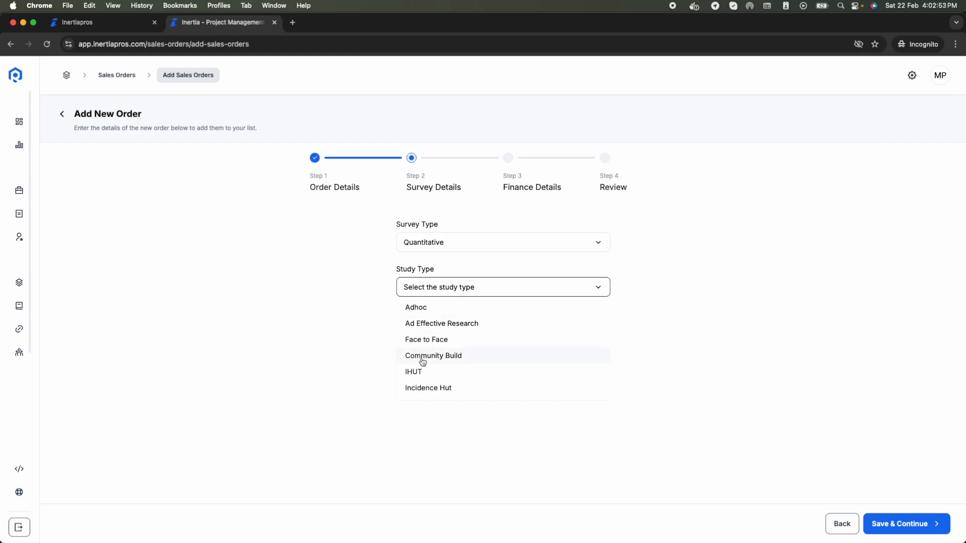
{"action": "left_click", "coordinate": [436, 310]}
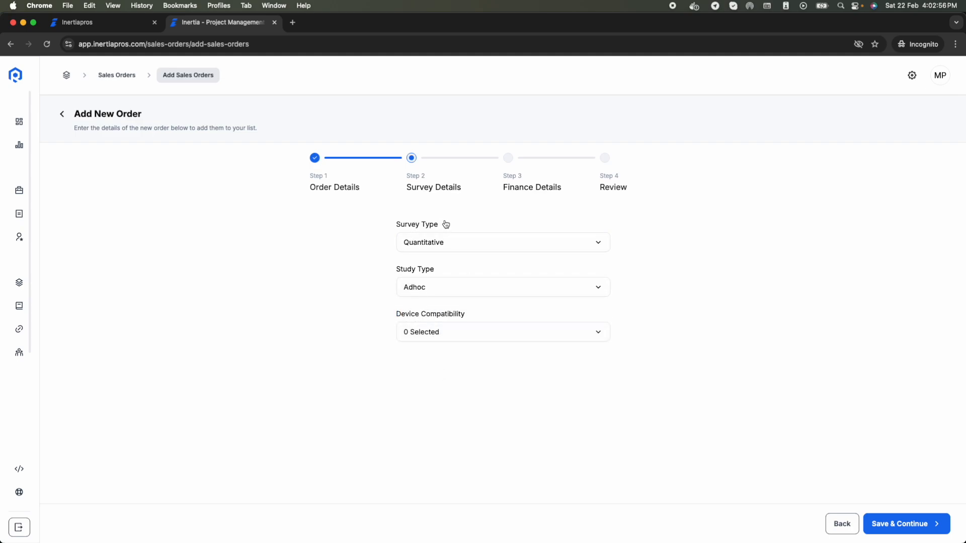
Step: Mark the survey compatible with Desktop, Mobile and Tablet, and continue to Finance Details
{"action": "left_click", "coordinate": [436, 341]}
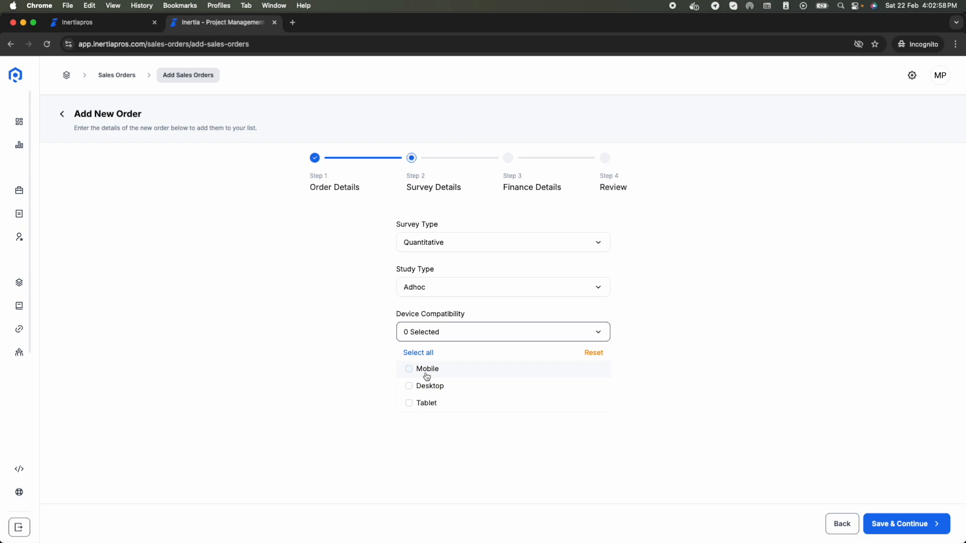
{"action": "left_click", "coordinate": [416, 388]}
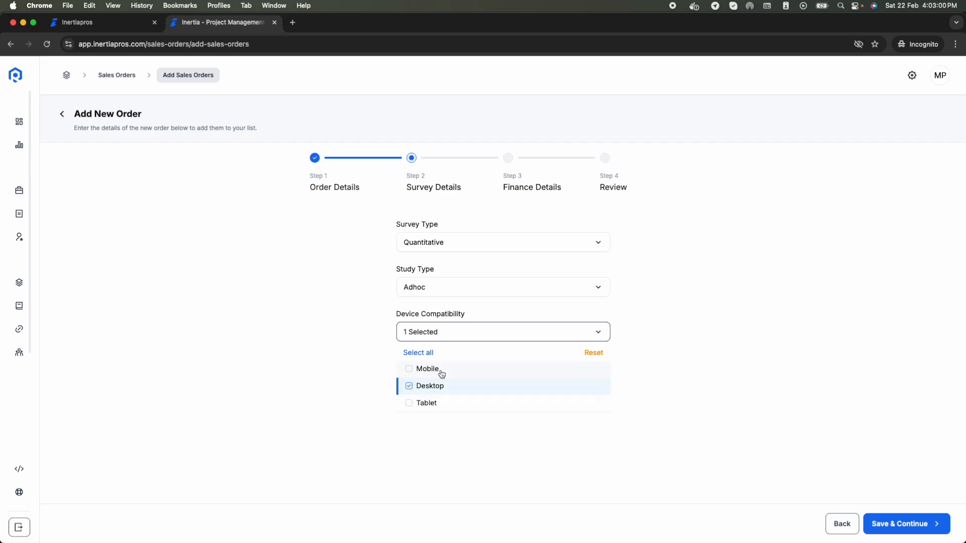
{"action": "left_click", "coordinate": [541, 461]}
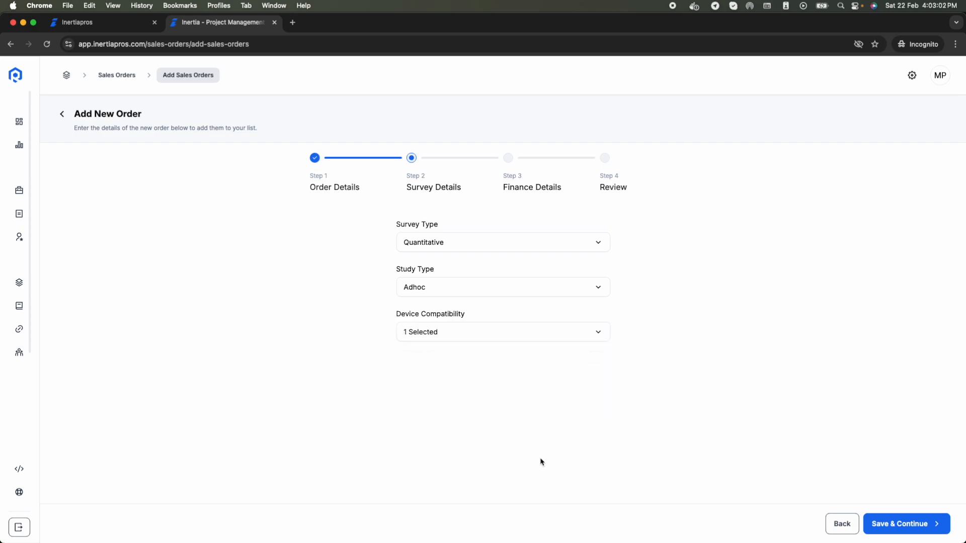
{"action": "left_click", "coordinate": [496, 337]}
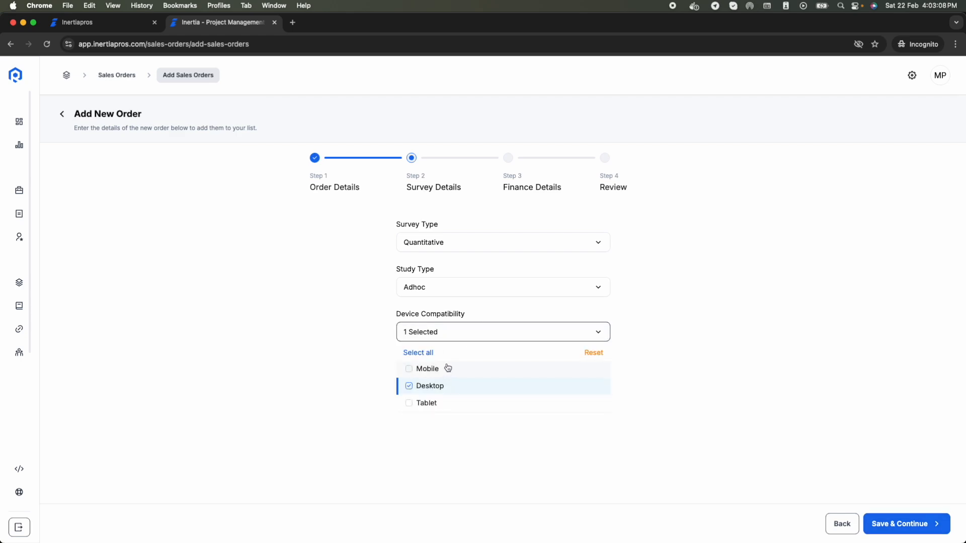
{"action": "left_click", "coordinate": [446, 369]}
{"action": "left_click", "coordinate": [438, 405]}
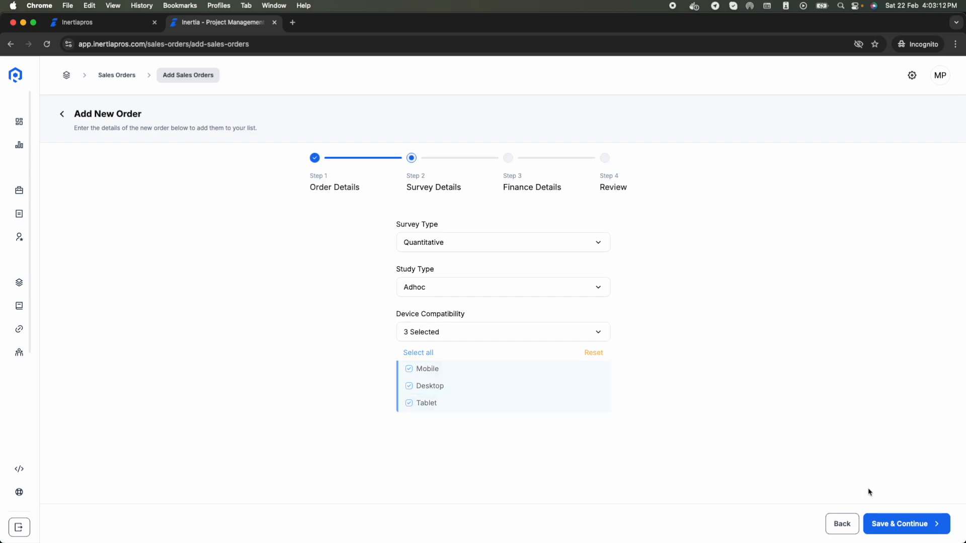
{"action": "left_click", "coordinate": [916, 523]}
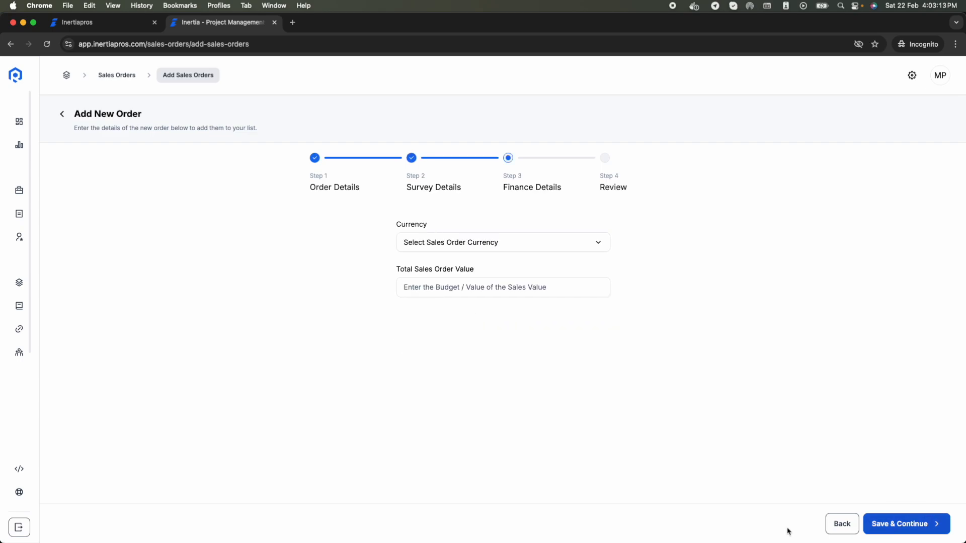
Step: Set the currency to USD, review the summary, and confirm creating the Coffee Survey order
{"action": "left_click", "coordinate": [517, 243]}
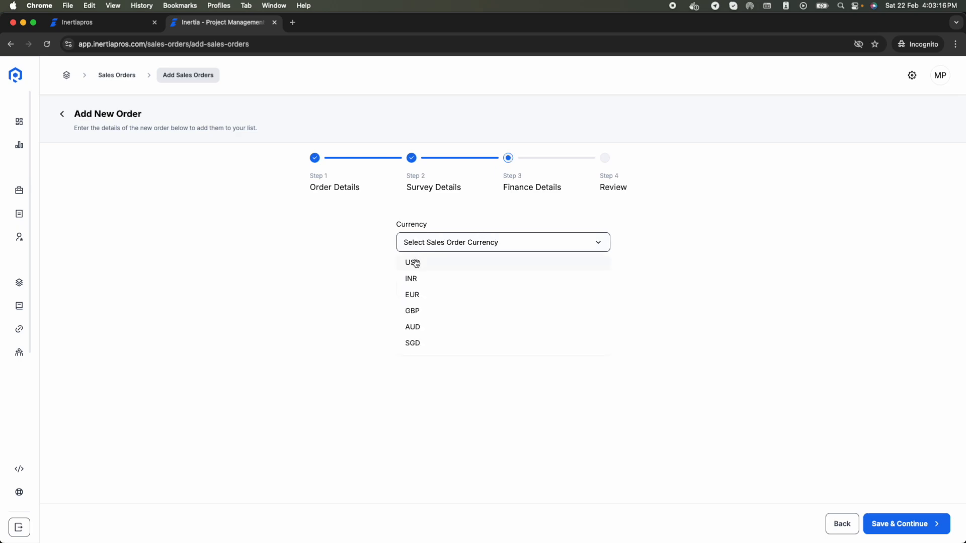
{"action": "left_click", "coordinate": [560, 264]}
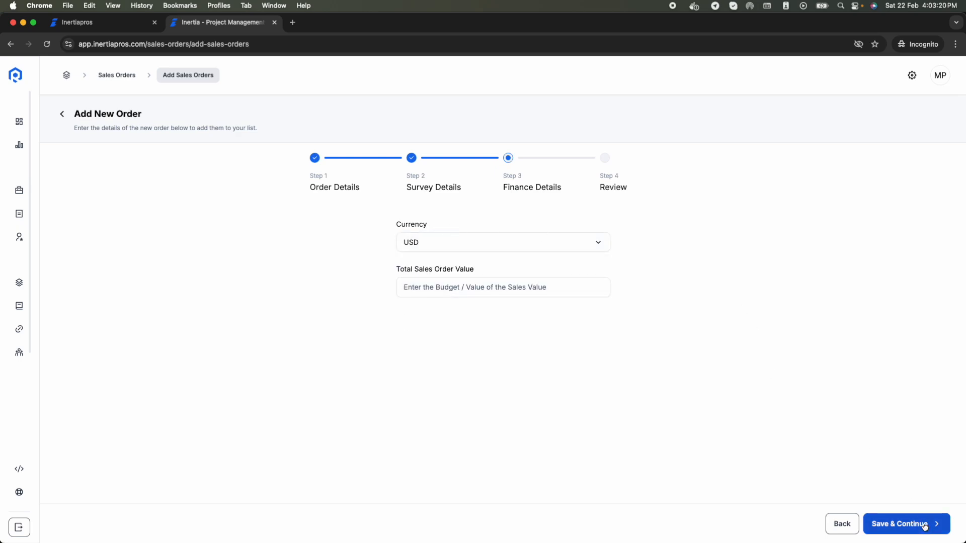
{"action": "left_click", "coordinate": [924, 526]}
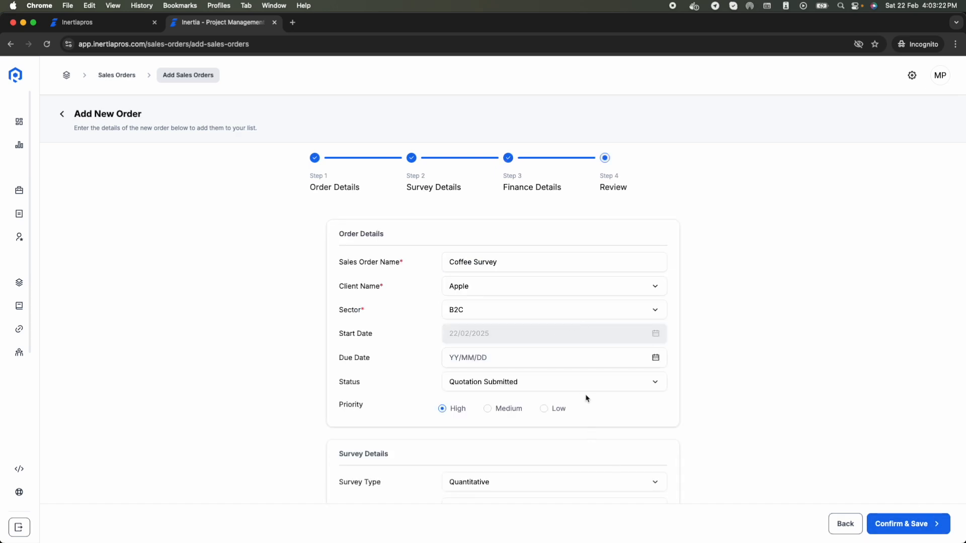
{"action": "scroll", "coordinate": [586, 398], "scroll_direction": "down", "scroll_amount": 3}
{"action": "scroll", "coordinate": [585, 397], "scroll_direction": "down", "scroll_amount": 2}
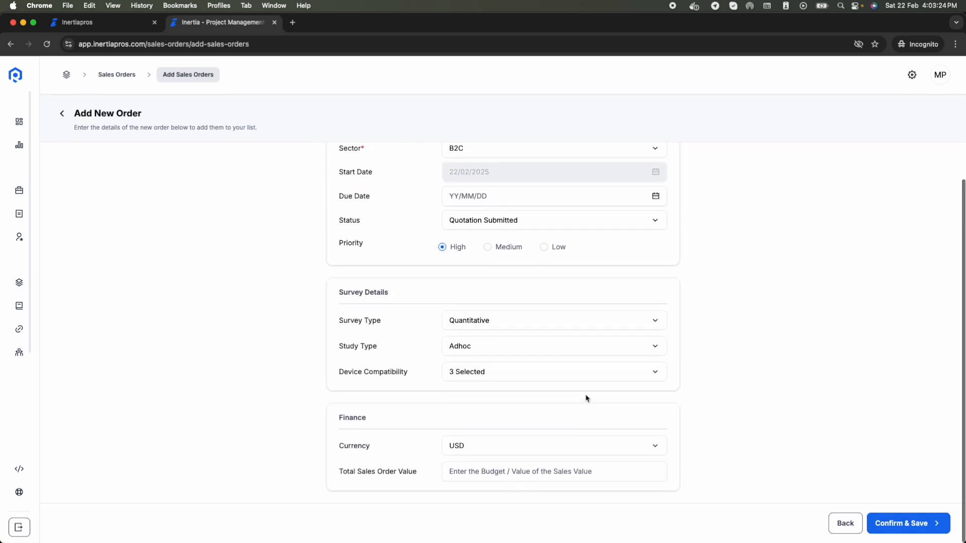
{"action": "scroll", "coordinate": [585, 397], "scroll_direction": "up", "scroll_amount": 5}
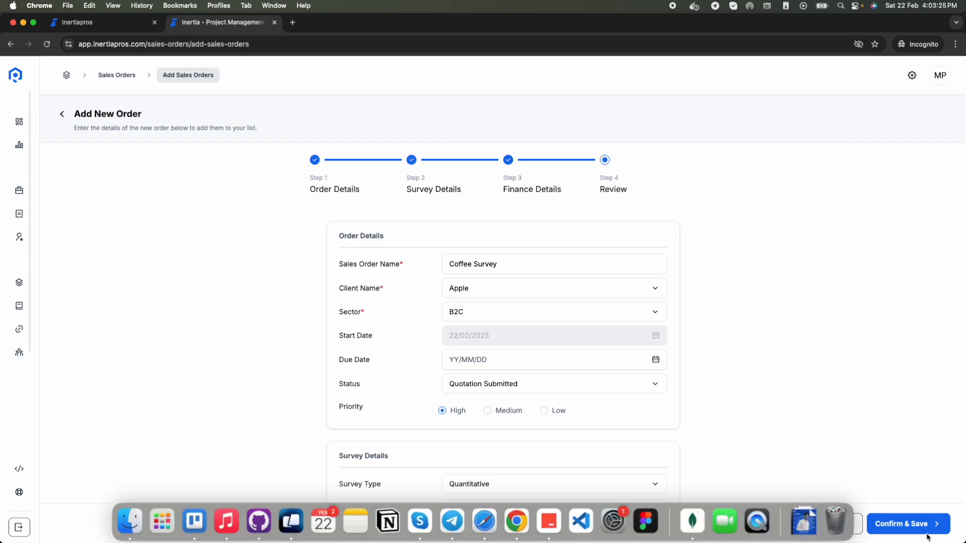
{"action": "left_click", "coordinate": [906, 523]}
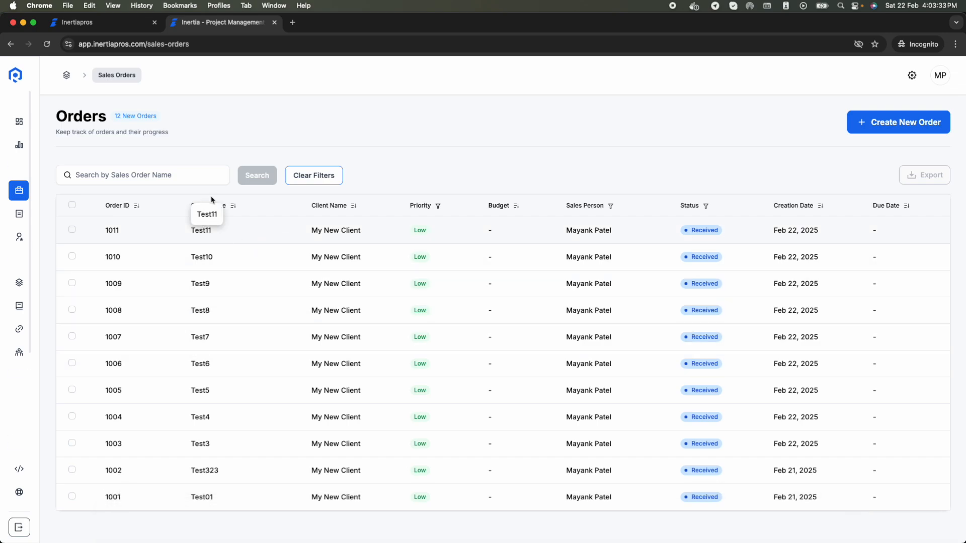
Step: Reload the Orders list and open the Coffee Survey order's profile
{"action": "key", "text": "super+r"}
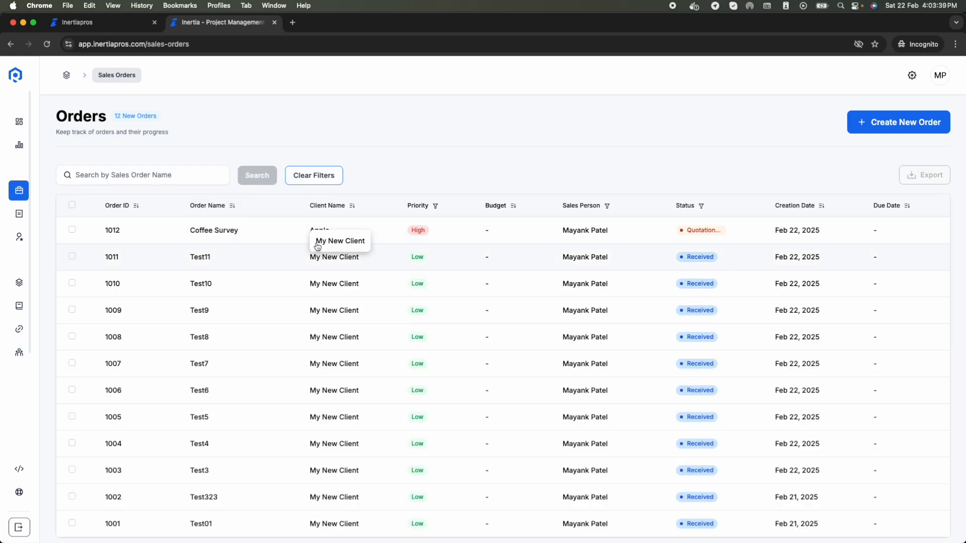
{"action": "left_click", "coordinate": [213, 235]}
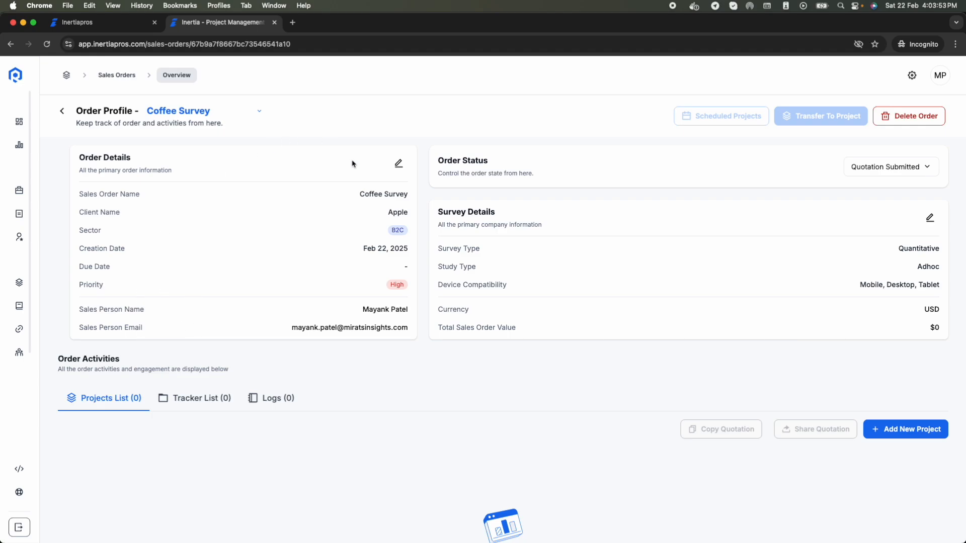
{"action": "left_click", "coordinate": [399, 164]}
{"action": "scroll", "coordinate": [417, 327], "scroll_direction": "down", "scroll_amount": 2}
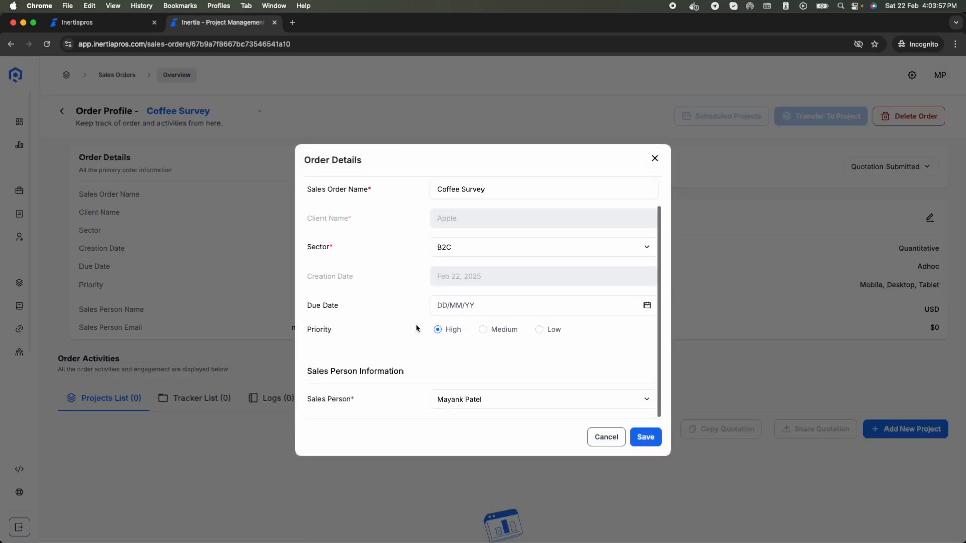
{"action": "scroll", "coordinate": [417, 327], "scroll_direction": "up", "scroll_amount": 2}
{"action": "left_click", "coordinate": [655, 159]}
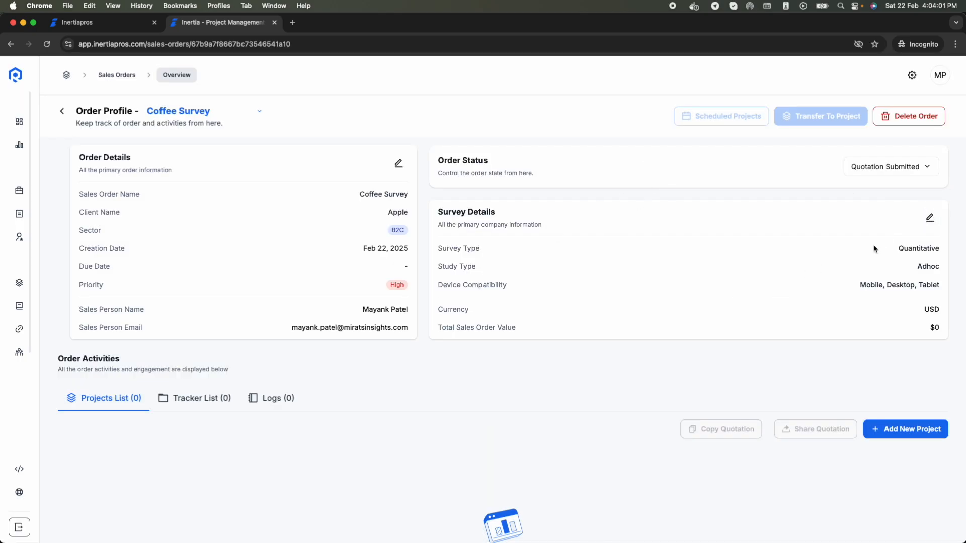
{"action": "left_click", "coordinate": [930, 220]}
{"action": "scroll", "coordinate": [459, 273], "scroll_direction": "down", "scroll_amount": 3}
{"action": "scroll", "coordinate": [460, 273], "scroll_direction": "up", "scroll_amount": 3}
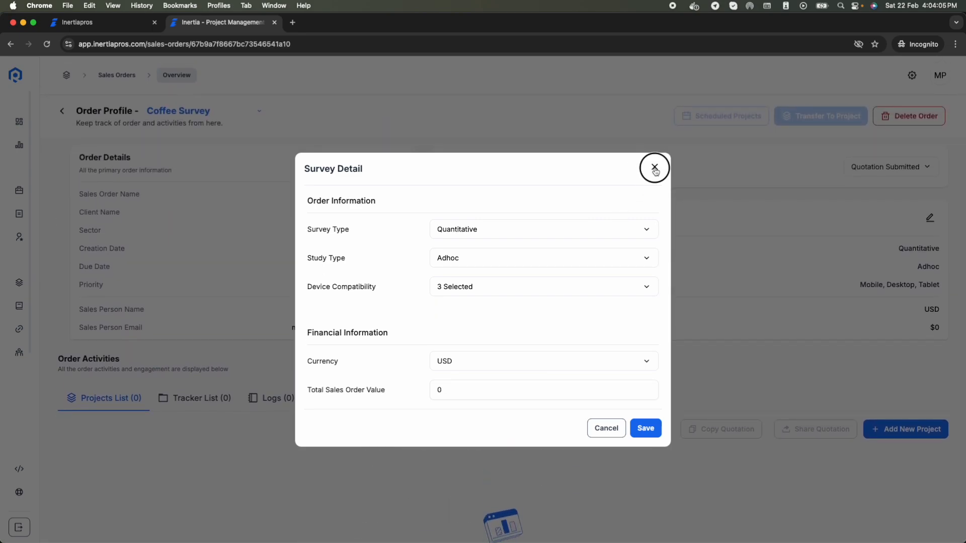
{"action": "left_click", "coordinate": [655, 167]}
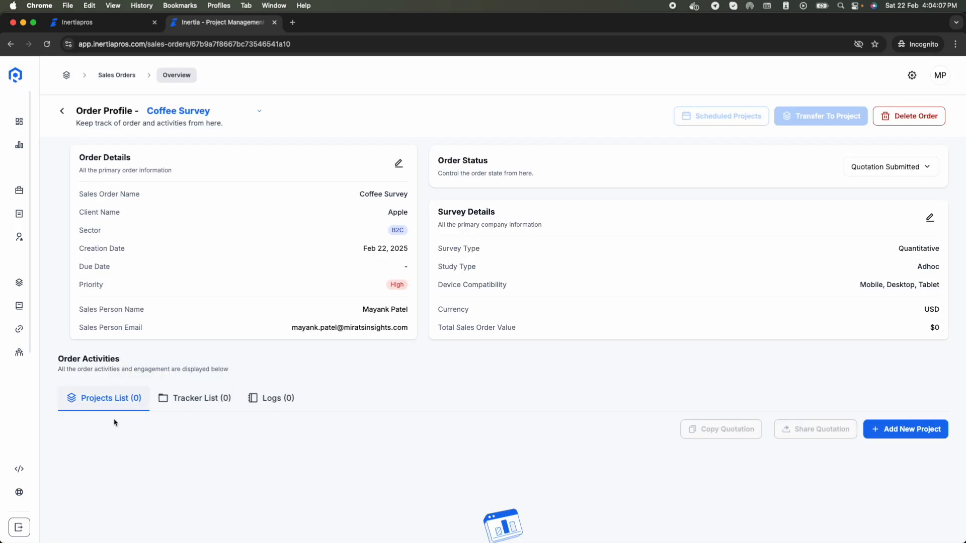
{"action": "scroll", "coordinate": [373, 462], "scroll_direction": "down", "scroll_amount": 2}
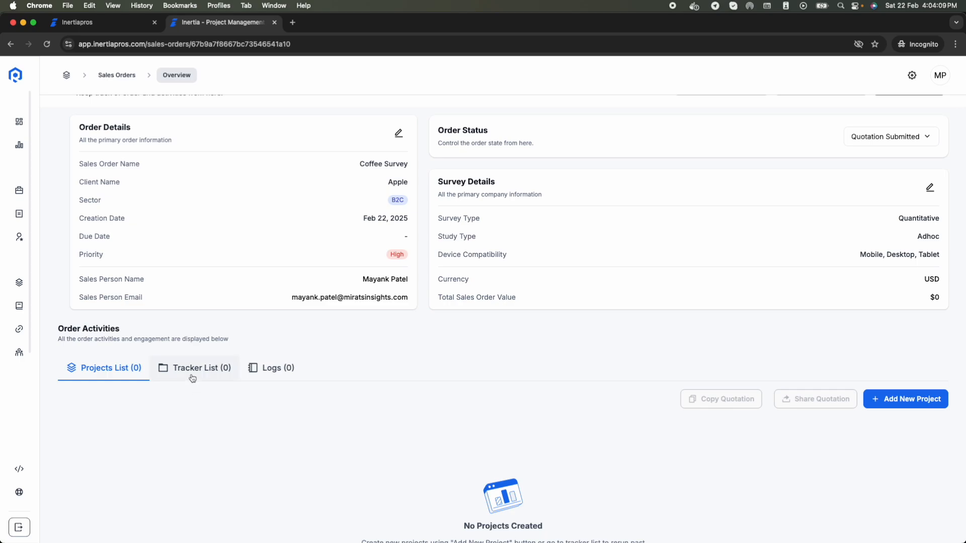
{"action": "scroll", "coordinate": [224, 417], "scroll_direction": "up", "scroll_amount": 2}
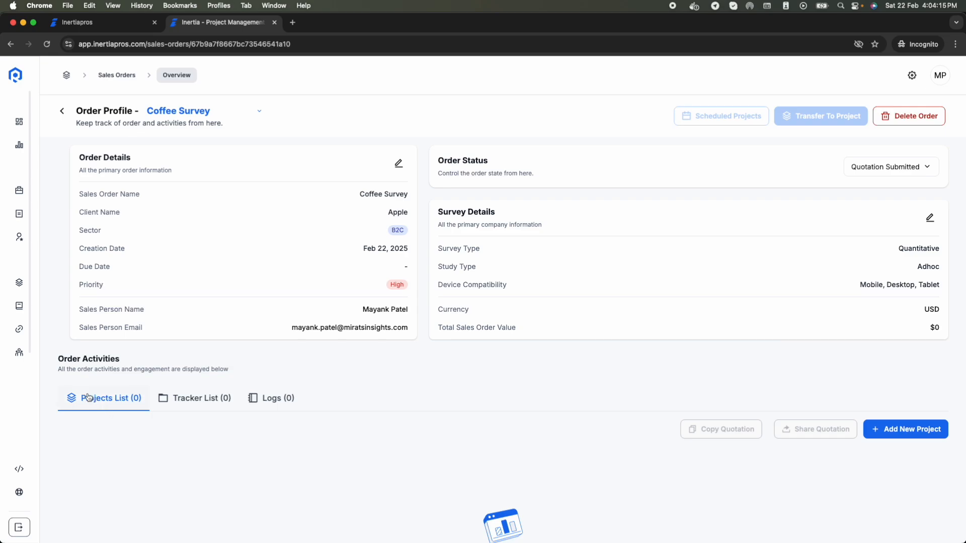
{"action": "scroll", "coordinate": [204, 351], "scroll_direction": "down", "scroll_amount": 3}
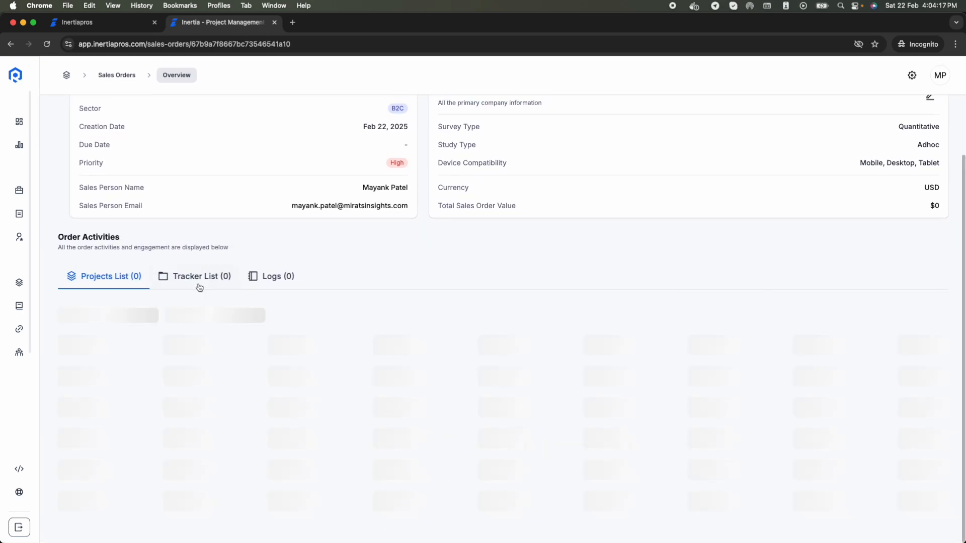
{"action": "left_click", "coordinate": [200, 278]}
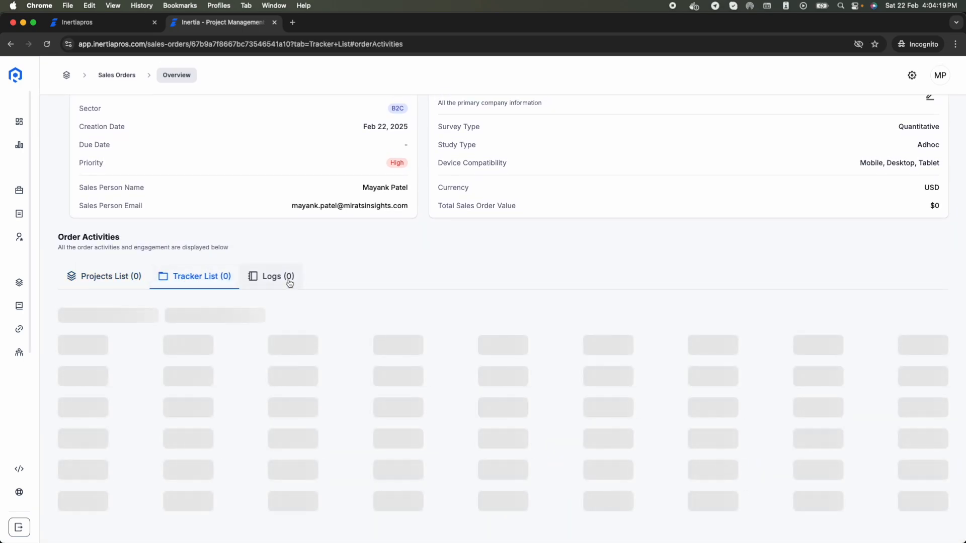
{"action": "left_click", "coordinate": [289, 282]}
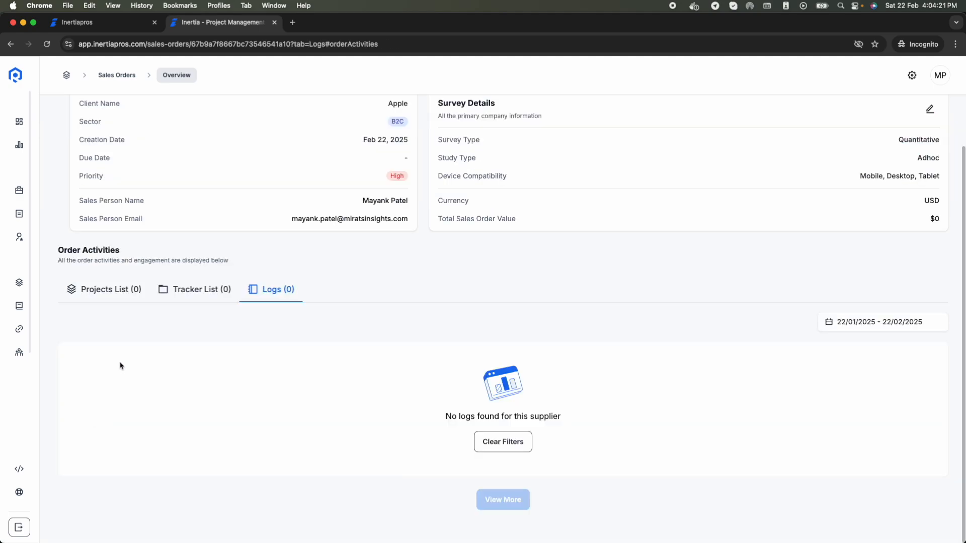
{"action": "scroll", "coordinate": [122, 326], "scroll_direction": "down", "scroll_amount": 1}
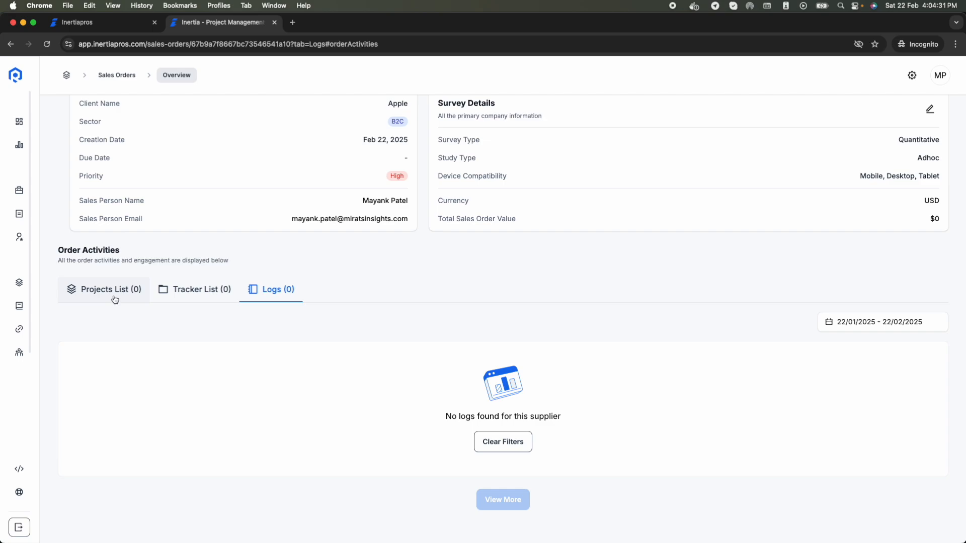
{"action": "left_click", "coordinate": [115, 299]}
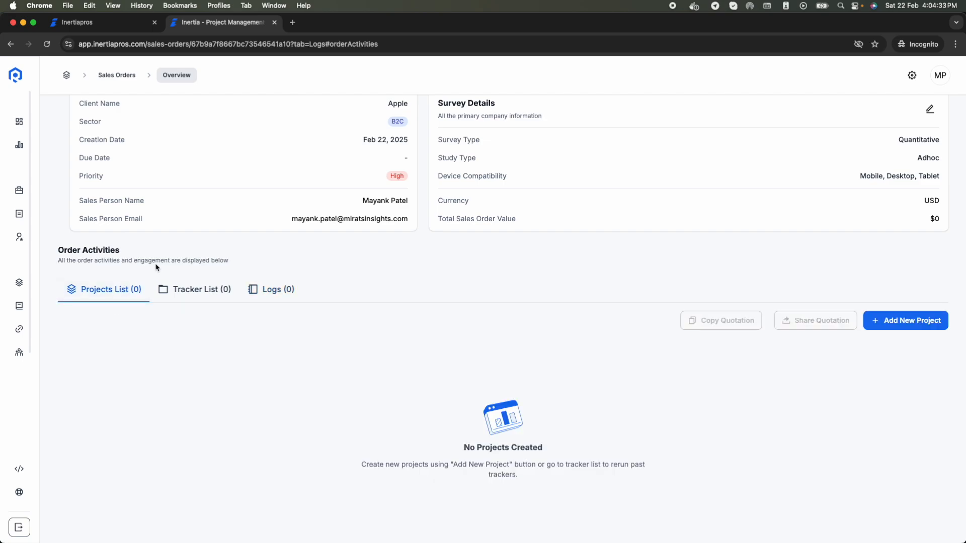
{"action": "scroll", "coordinate": [402, 337], "scroll_direction": "down", "scroll_amount": 1}
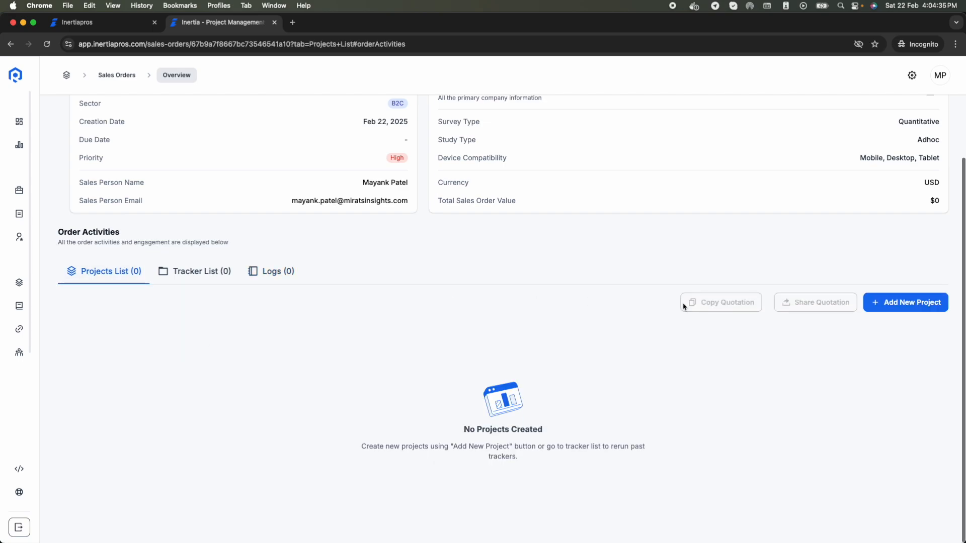
{"action": "left_click", "coordinate": [919, 308]}
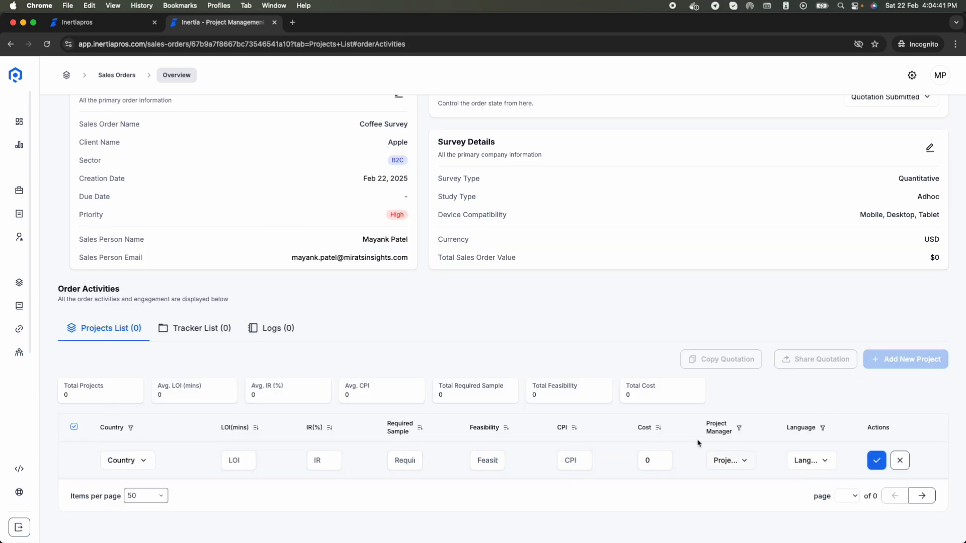
Step: Fill a new India project row: LOI 5, IR 50, sample 200, feasibility 200, CPI 5
{"action": "left_click", "coordinate": [137, 460]}
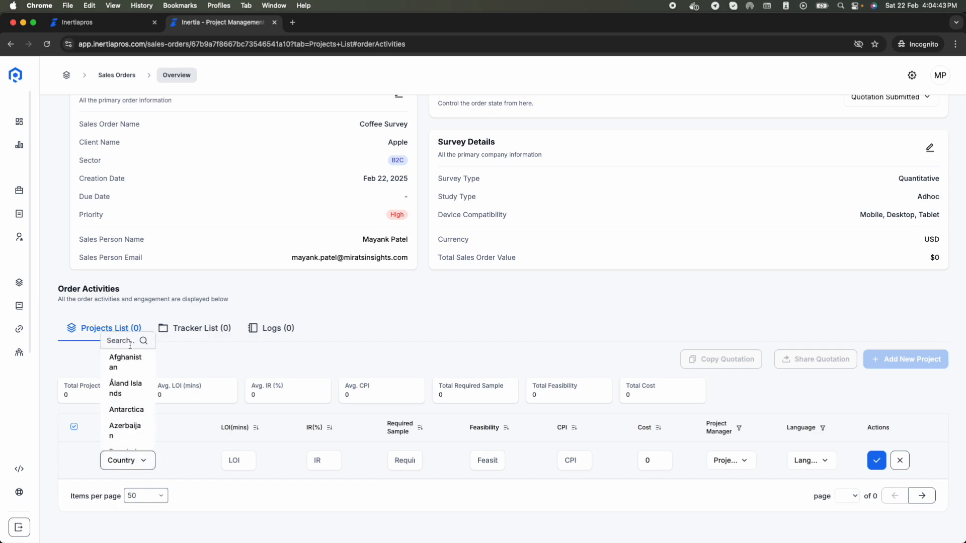
{"action": "left_click", "coordinate": [126, 341]}
{"action": "type", "text": "India"}
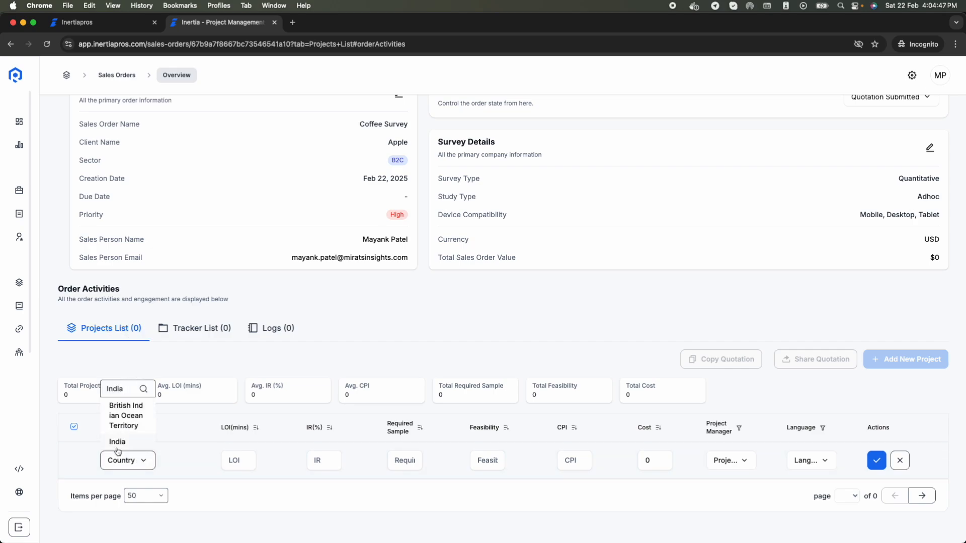
{"action": "left_click", "coordinate": [118, 443]}
{"action": "left_click", "coordinate": [243, 467]}
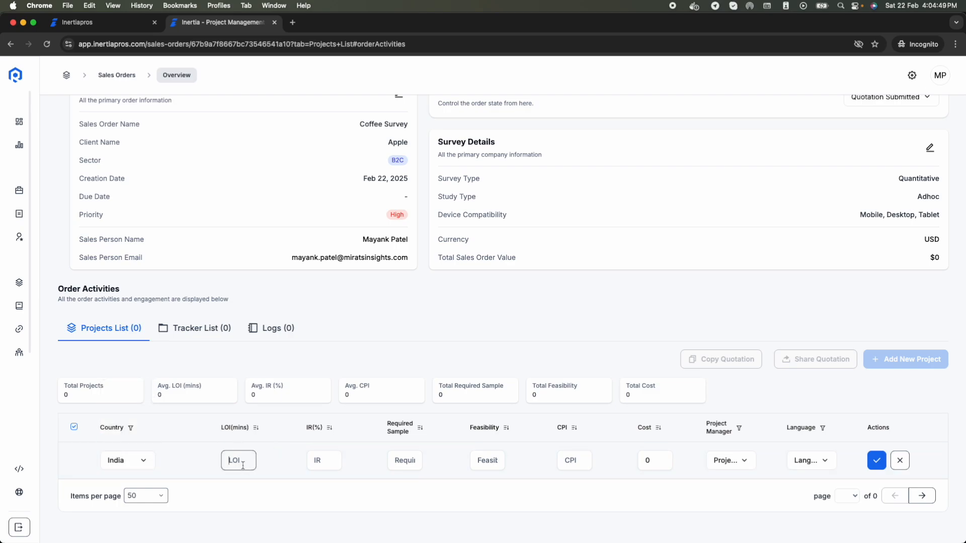
{"action": "type", "text": "5"}
{"action": "left_click", "coordinate": [323, 462]}
{"action": "key", "text": "Tab"}
{"action": "type", "text": "200"}
{"action": "key", "text": "Tab"}
{"action": "type", "text": "2"}
{"action": "key", "text": "Tab"}
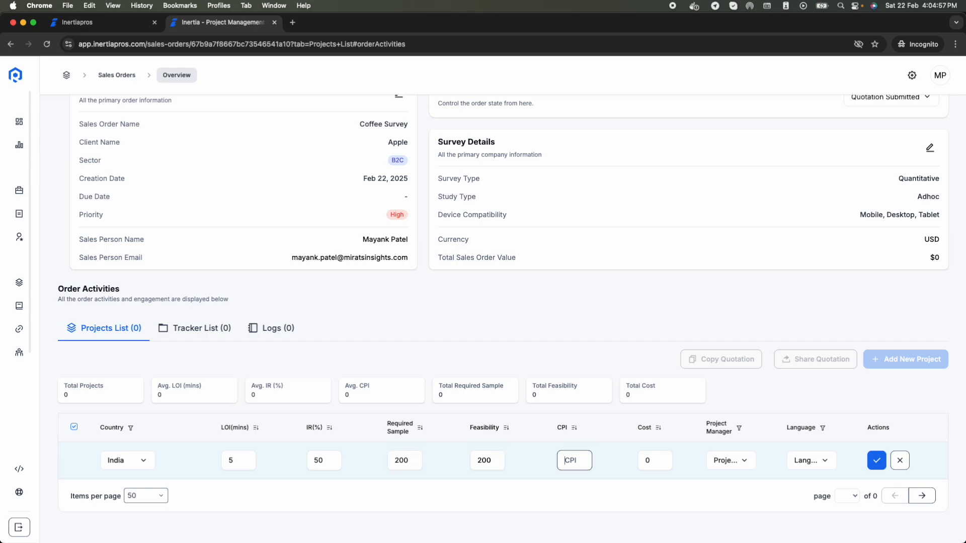
{"action": "type", "text": "5"}
Step: Assign the project manager and Hindi language, then save the India project
{"action": "left_click", "coordinate": [727, 461]}
{"action": "left_click", "coordinate": [729, 438]}
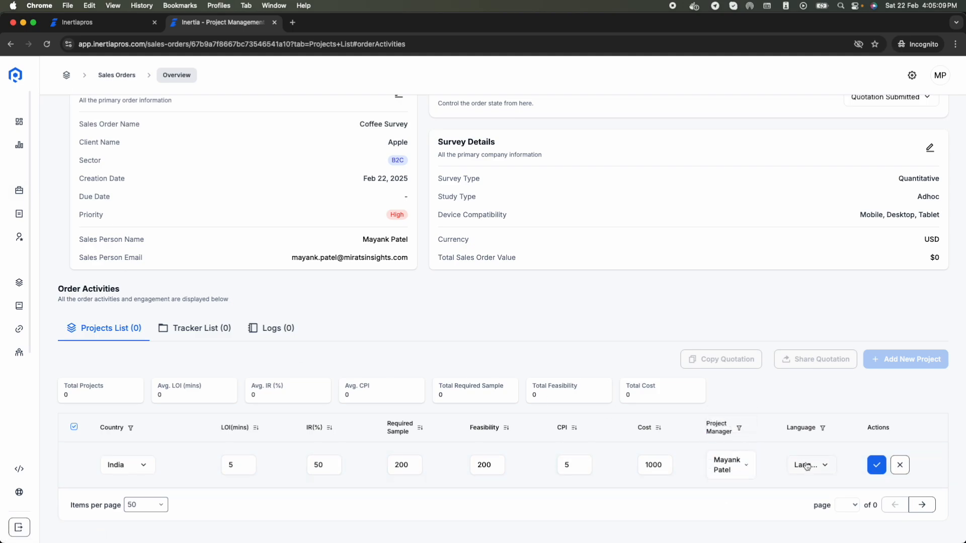
{"action": "left_click", "coordinate": [737, 475]}
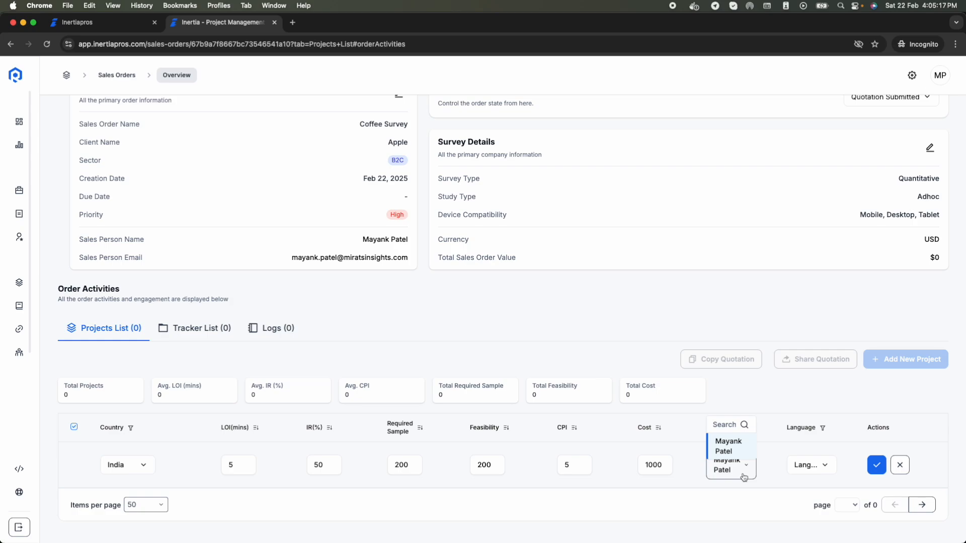
{"action": "left_click", "coordinate": [744, 475]}
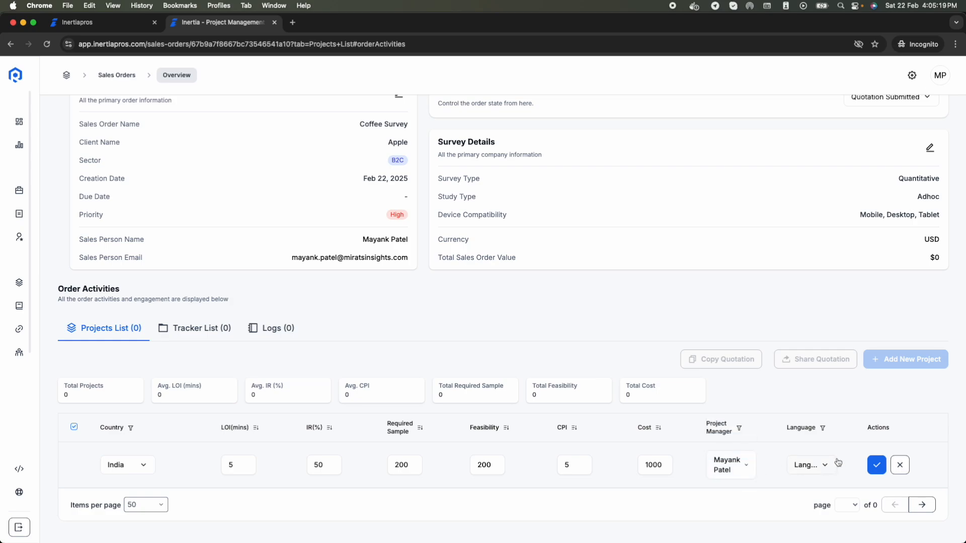
{"action": "left_click", "coordinate": [826, 472]}
{"action": "left_click", "coordinate": [810, 345]}
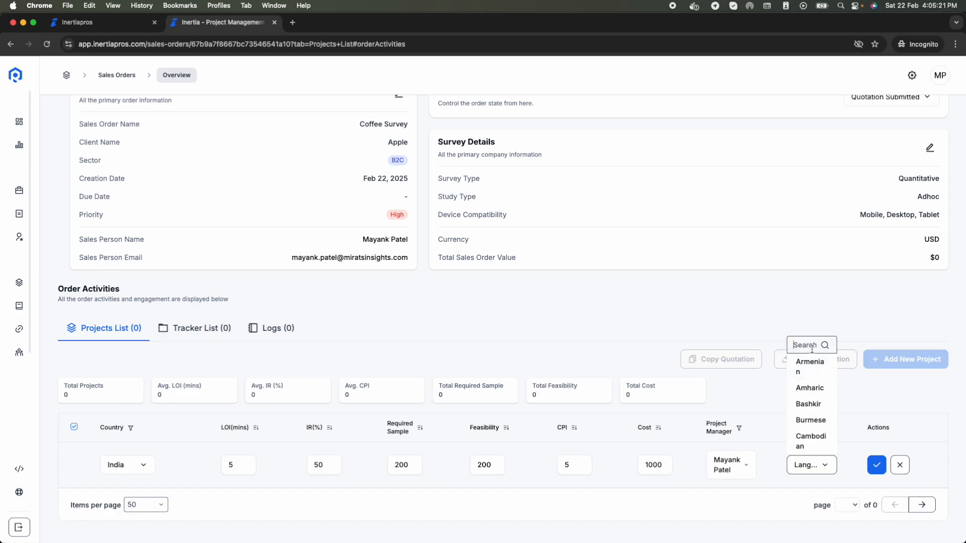
{"action": "type", "text": "hindi"}
{"action": "left_click", "coordinate": [807, 448]}
{"action": "left_click", "coordinate": [875, 466]}
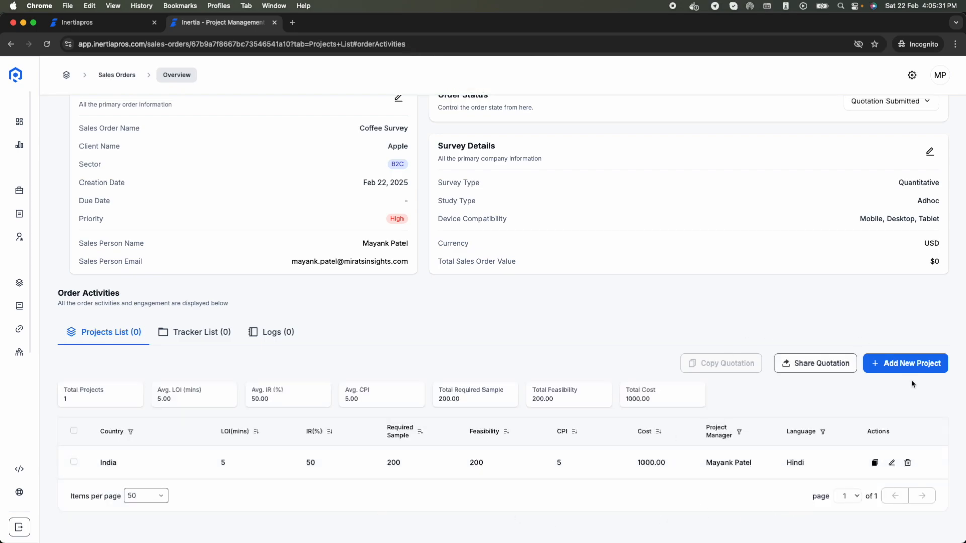
Step: Duplicate the India project and set the copy's country to Finland
{"action": "left_click", "coordinate": [875, 462]}
{"action": "scroll", "coordinate": [352, 443], "scroll_direction": "down", "scroll_amount": 2}
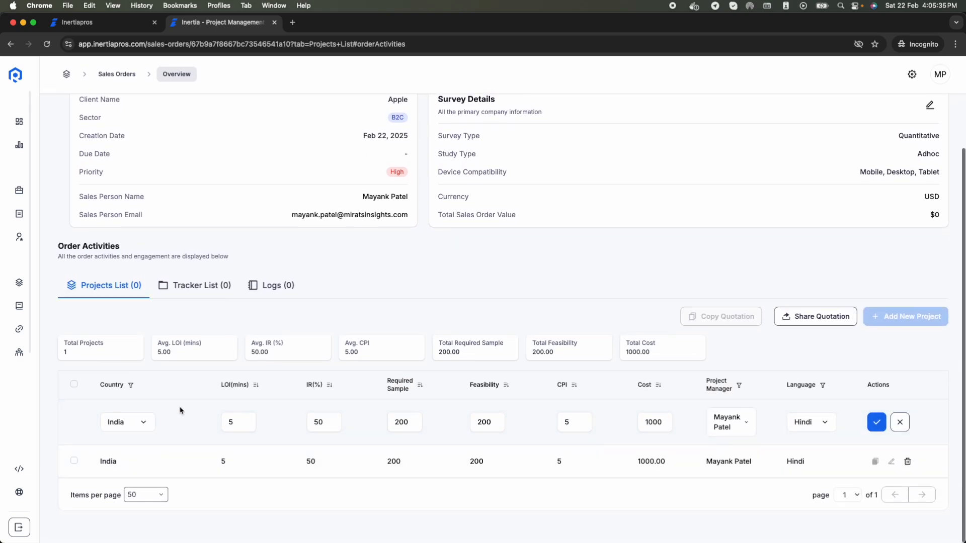
{"action": "left_click", "coordinate": [133, 431]}
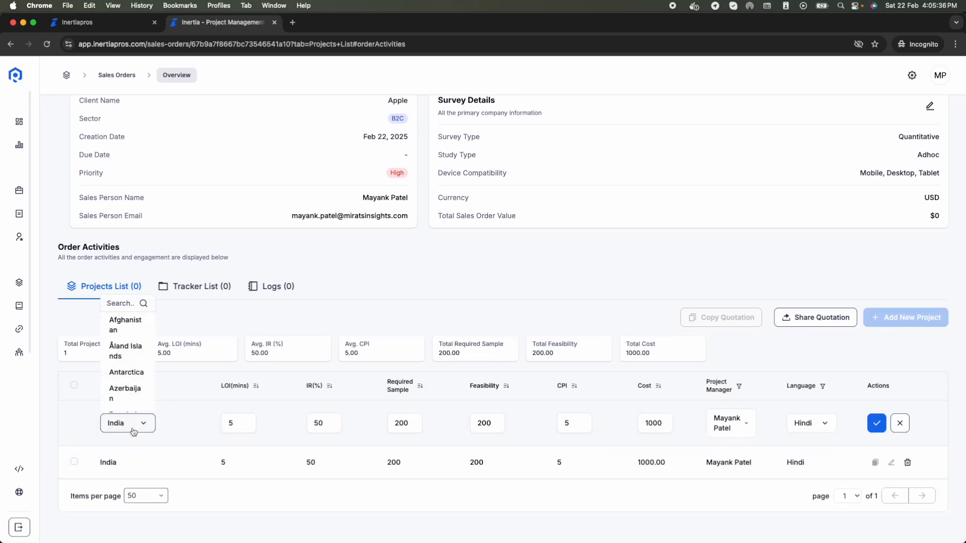
{"action": "left_click", "coordinate": [119, 301]}
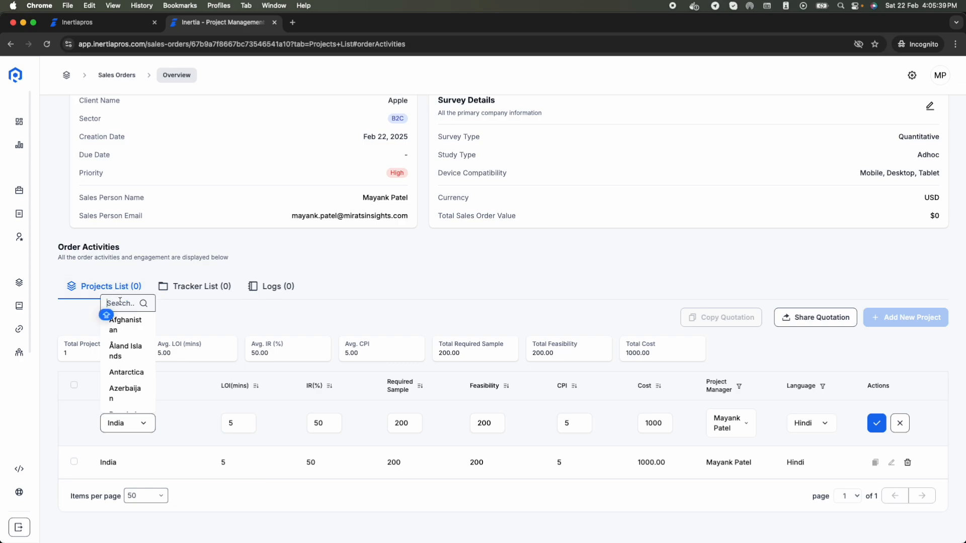
{"action": "type", "text": "Finla"}
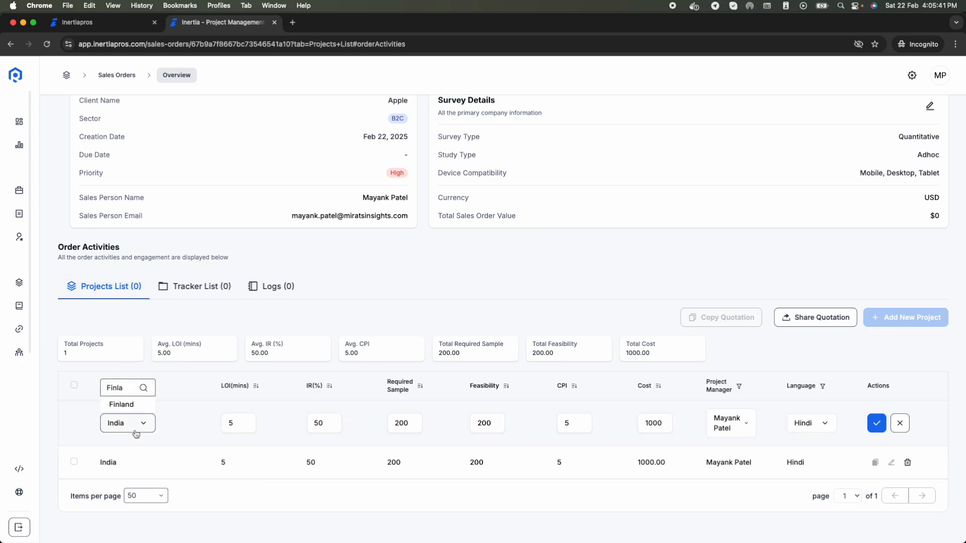
{"action": "left_click", "coordinate": [134, 405]}
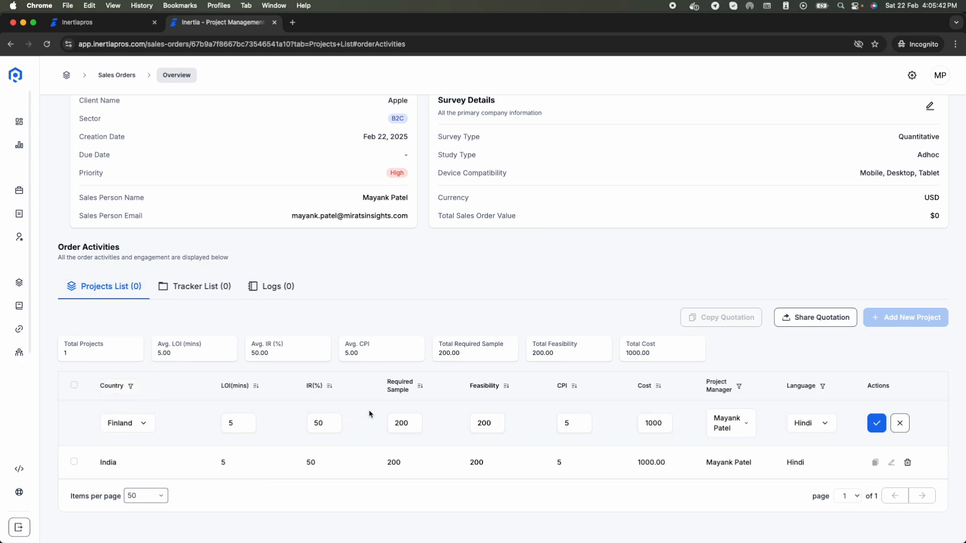
Step: Set the Finland project's language to French and save it
{"action": "left_click", "coordinate": [812, 428]}
{"action": "left_click", "coordinate": [808, 304]}
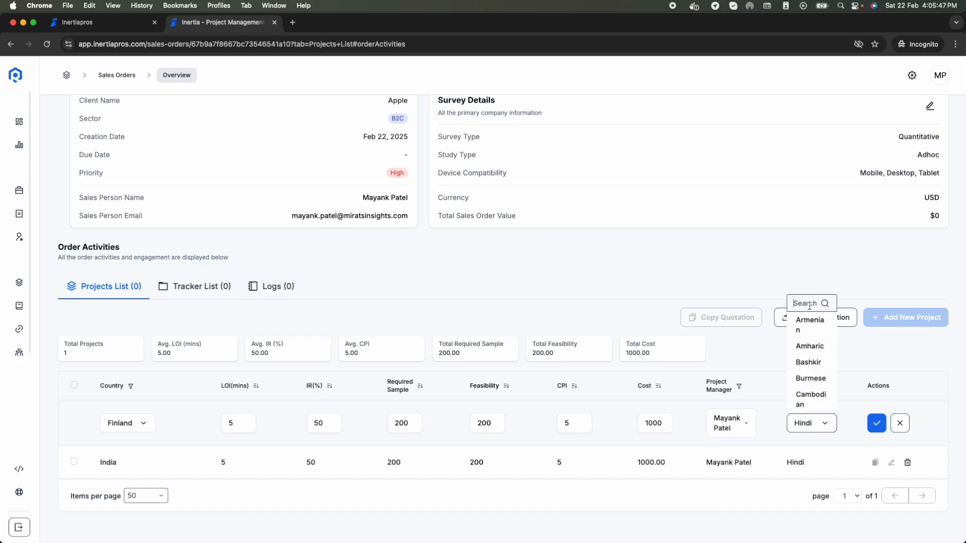
{"action": "type", "text": "english"}
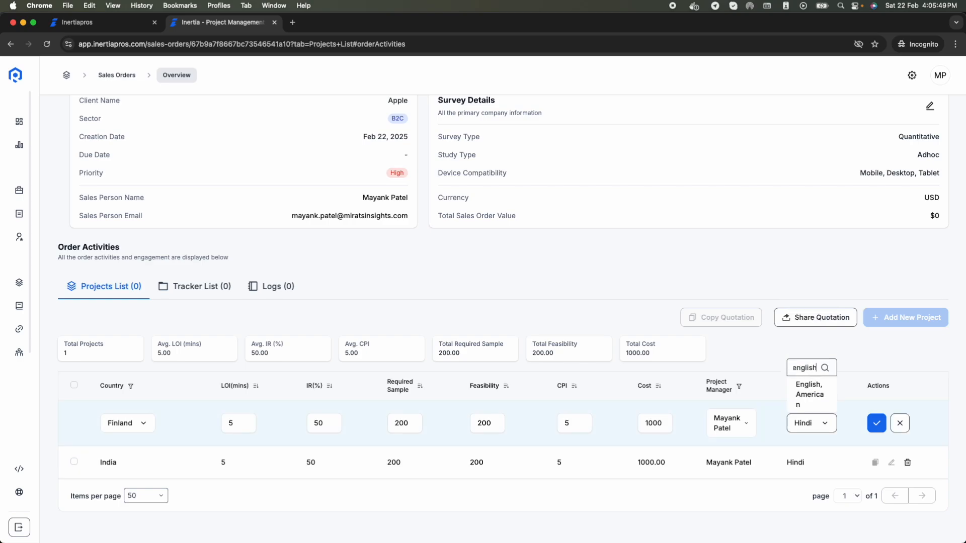
{"action": "left_click", "coordinate": [810, 394]}
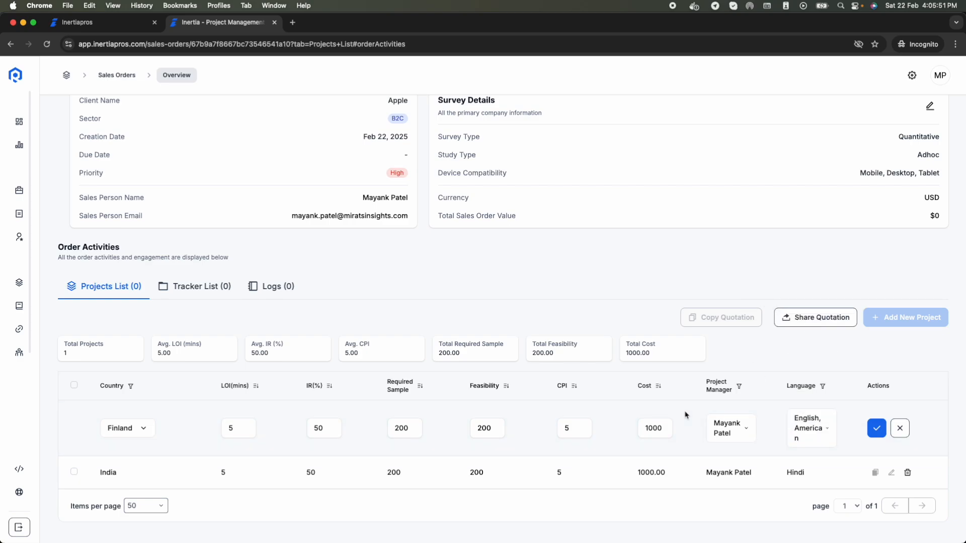
{"action": "left_click", "coordinate": [808, 438]}
{"action": "double_click", "coordinate": [804, 383]}
{"action": "type", "text": "frenc"}
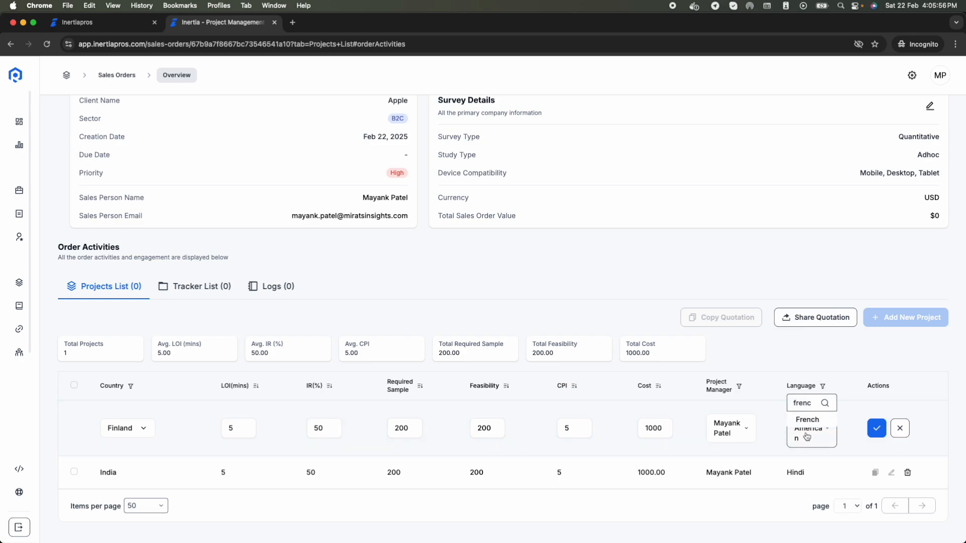
{"action": "left_click", "coordinate": [807, 419]}
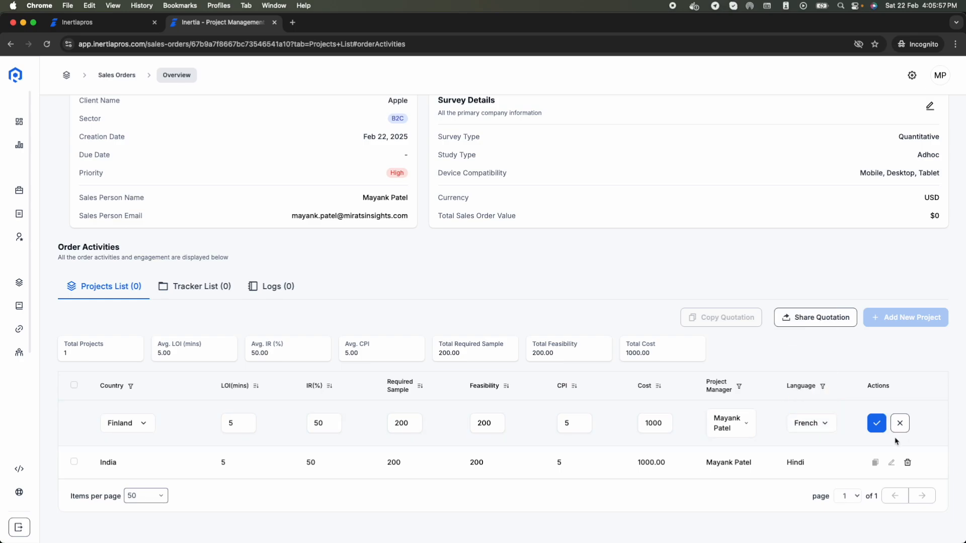
{"action": "left_click", "coordinate": [875, 428]}
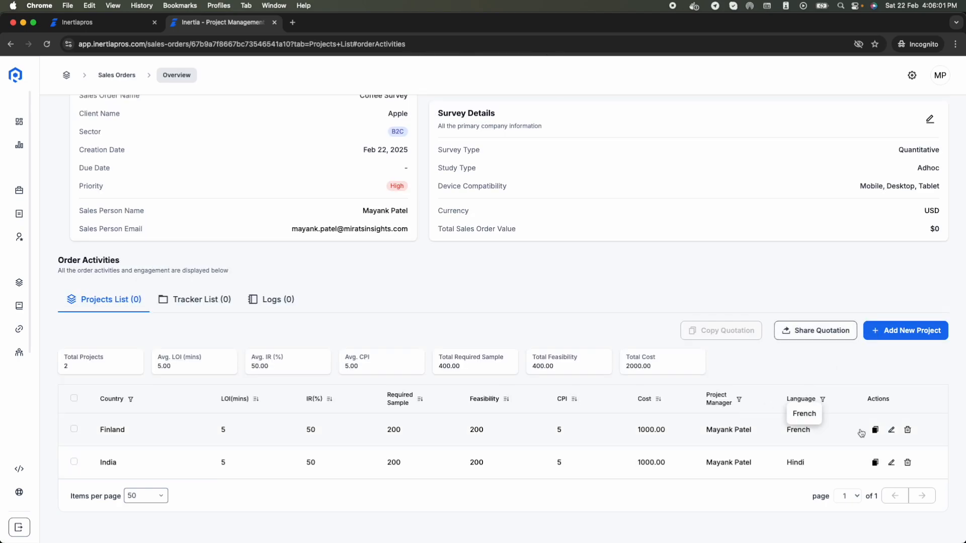
Step: Duplicate the Finland project as a Germany project in German and save it
{"action": "left_click", "coordinate": [874, 430]}
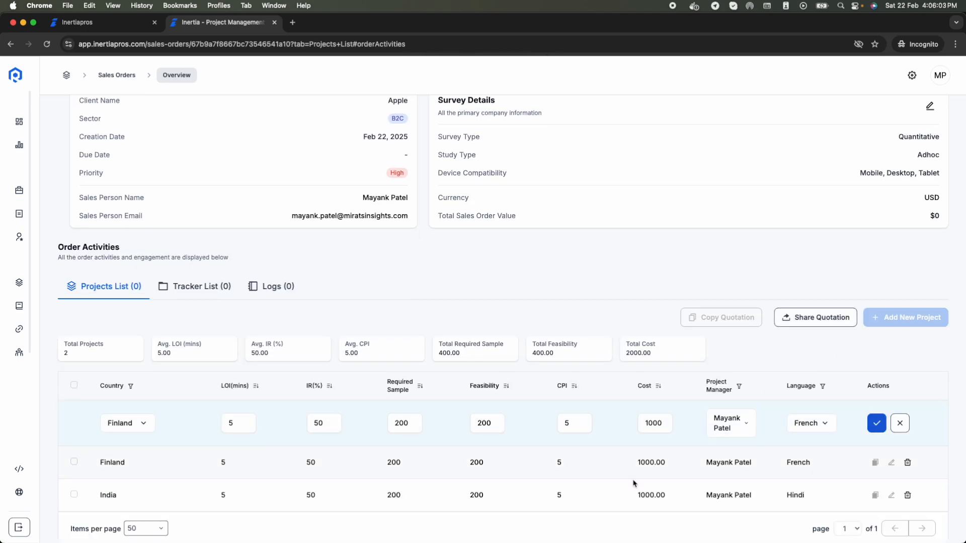
{"action": "left_click", "coordinate": [126, 432]}
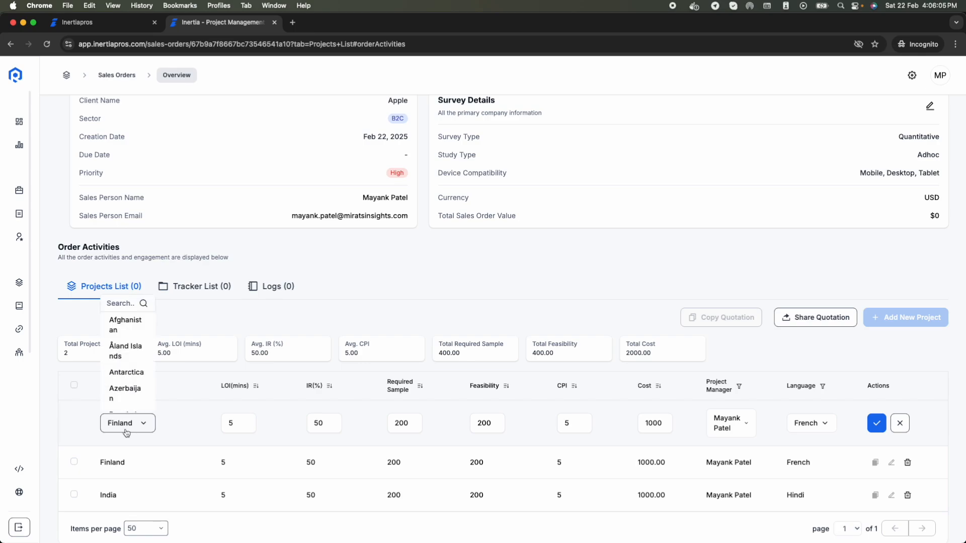
{"action": "left_click", "coordinate": [129, 307]}
{"action": "type", "text": "German"}
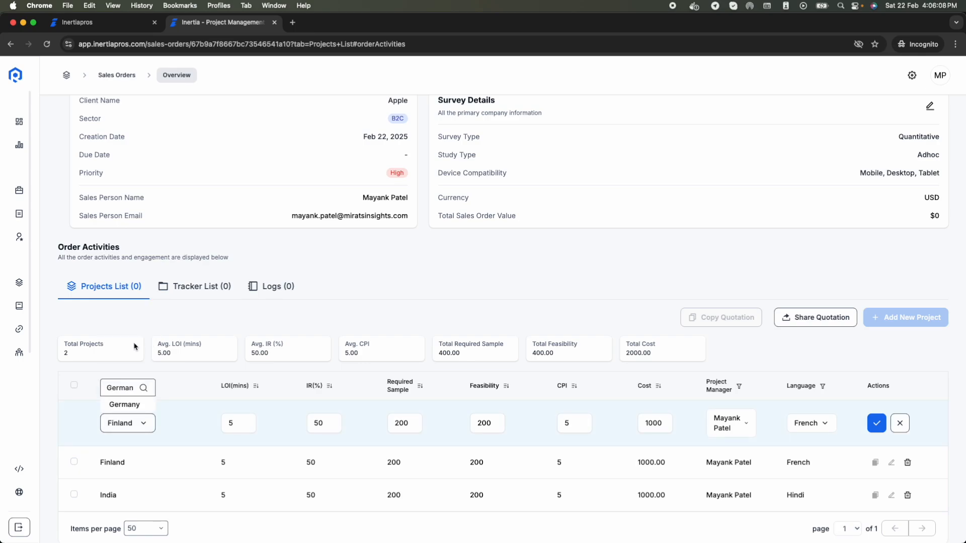
{"action": "left_click", "coordinate": [126, 405]}
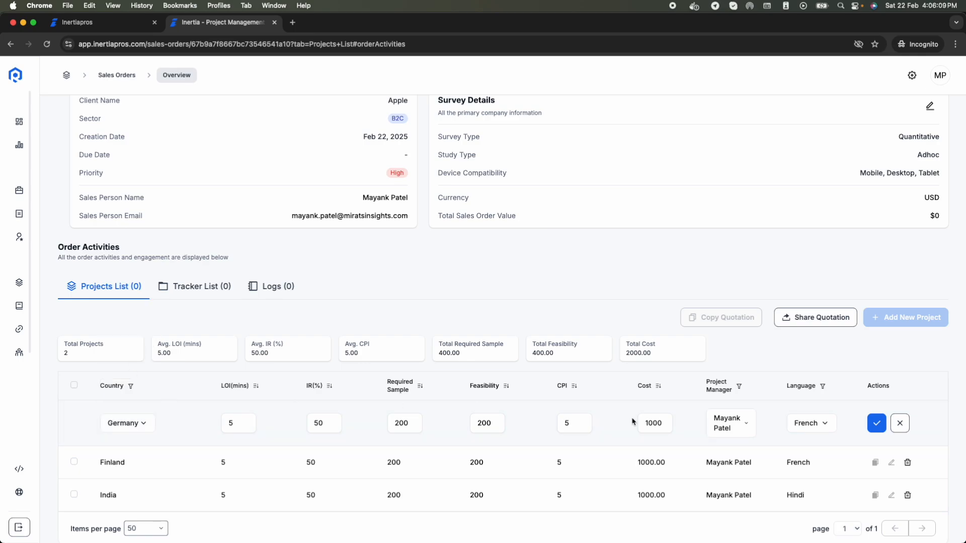
{"action": "left_click", "coordinate": [806, 427]}
{"action": "left_click", "coordinate": [806, 305]}
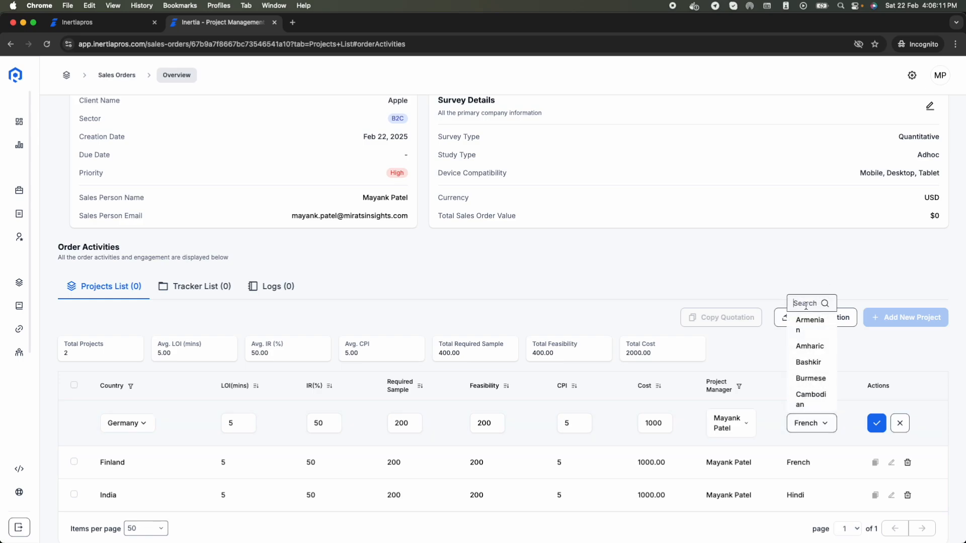
{"action": "type", "text": "german"}
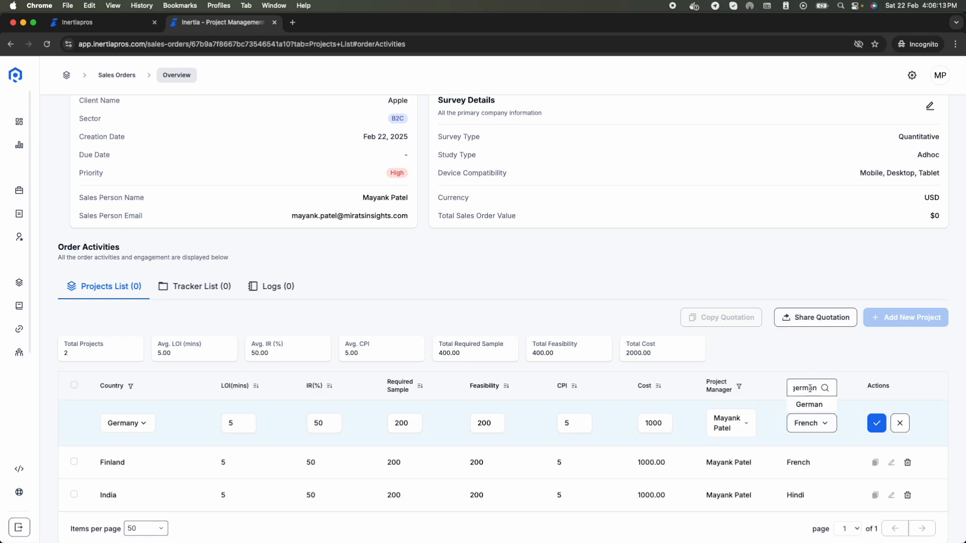
{"action": "left_click", "coordinate": [810, 405]}
{"action": "left_click", "coordinate": [878, 425]}
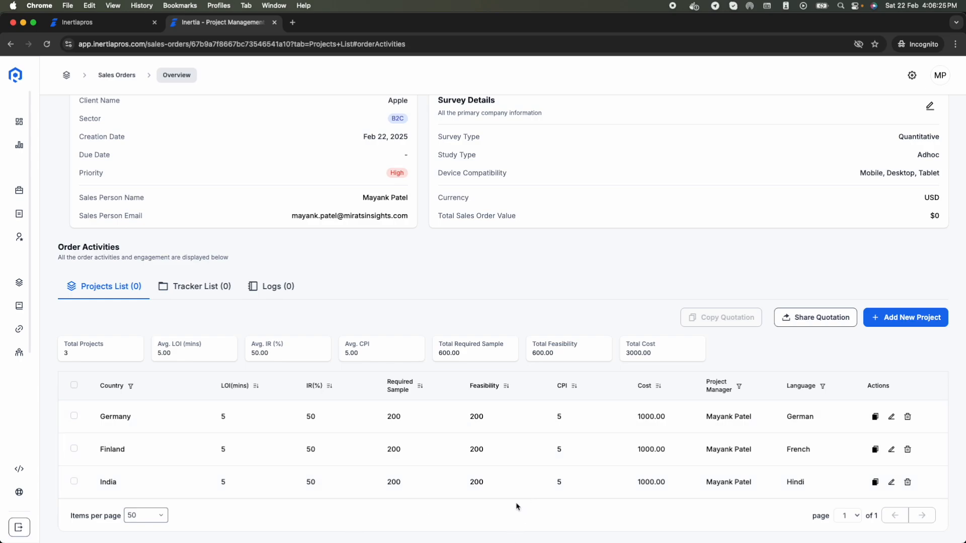
{"action": "scroll", "coordinate": [506, 426], "scroll_direction": "up", "scroll_amount": 1}
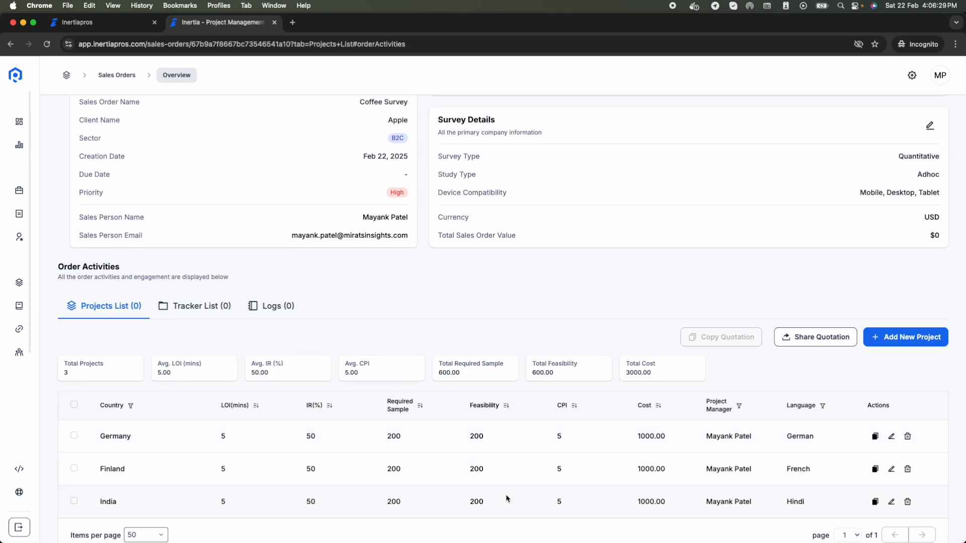
{"action": "left_click", "coordinate": [830, 337]}
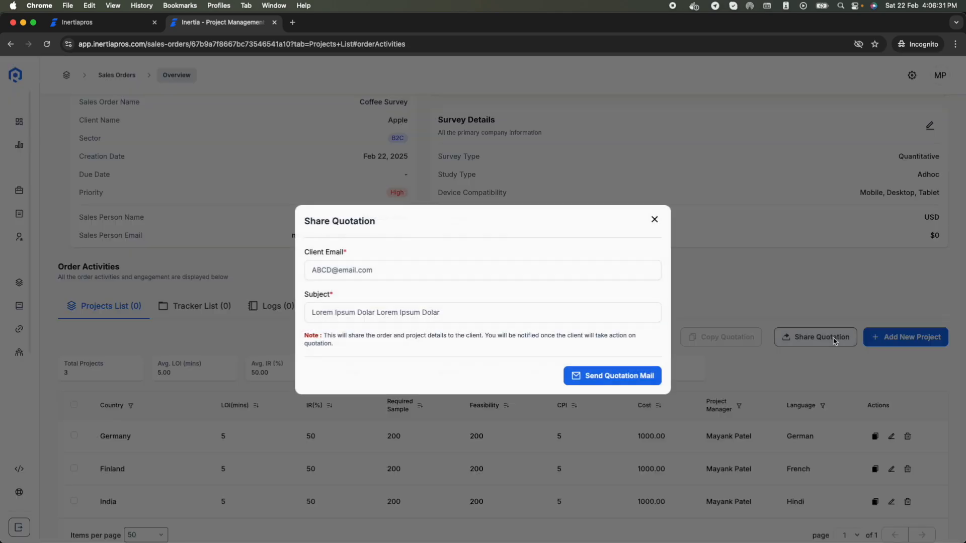
{"action": "left_click", "coordinate": [395, 273]}
{"action": "left_click", "coordinate": [384, 316]}
{"action": "left_click", "coordinate": [653, 219]}
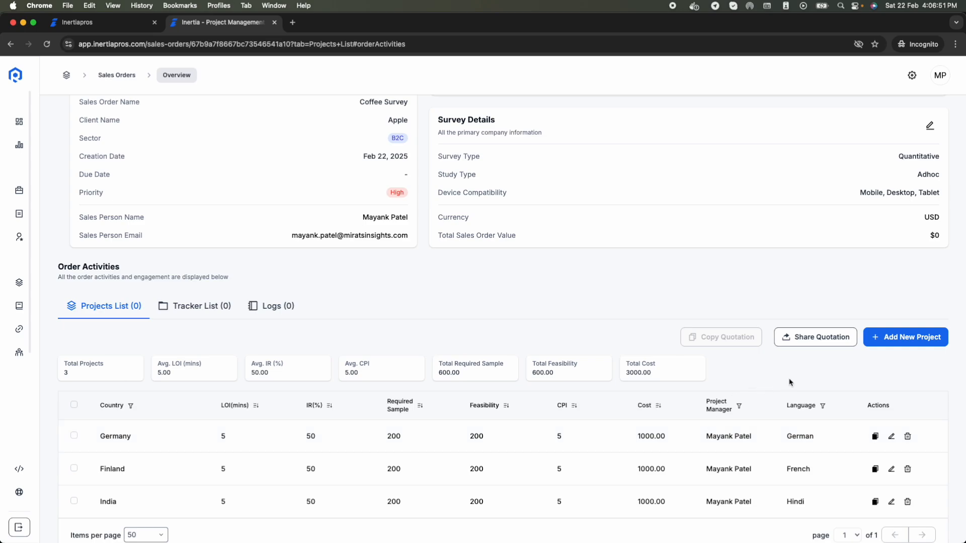
Step: Scroll through the Coffee Survey order page to review its three projects and status
{"action": "scroll", "coordinate": [789, 382], "scroll_direction": "up", "scroll_amount": 3}
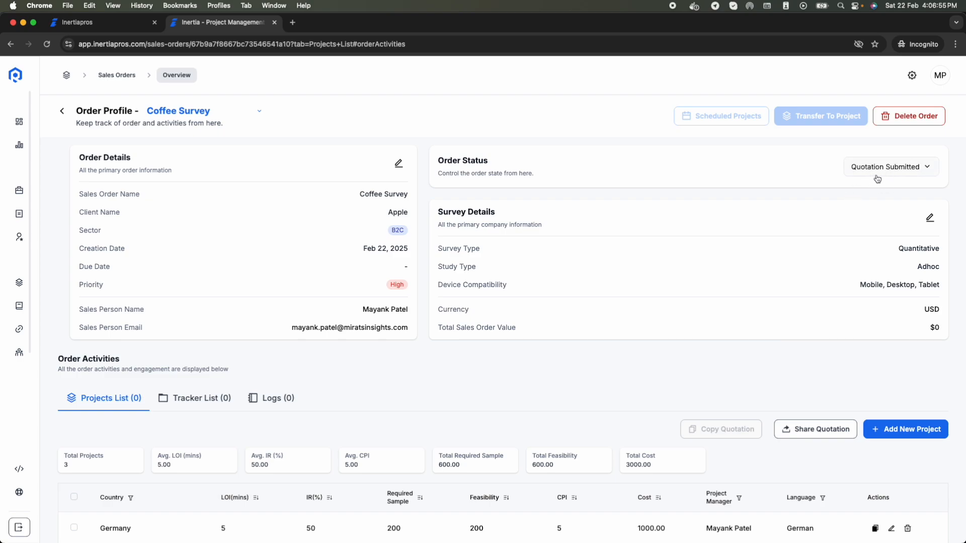
{"action": "scroll", "coordinate": [405, 459], "scroll_direction": "down", "scroll_amount": 3}
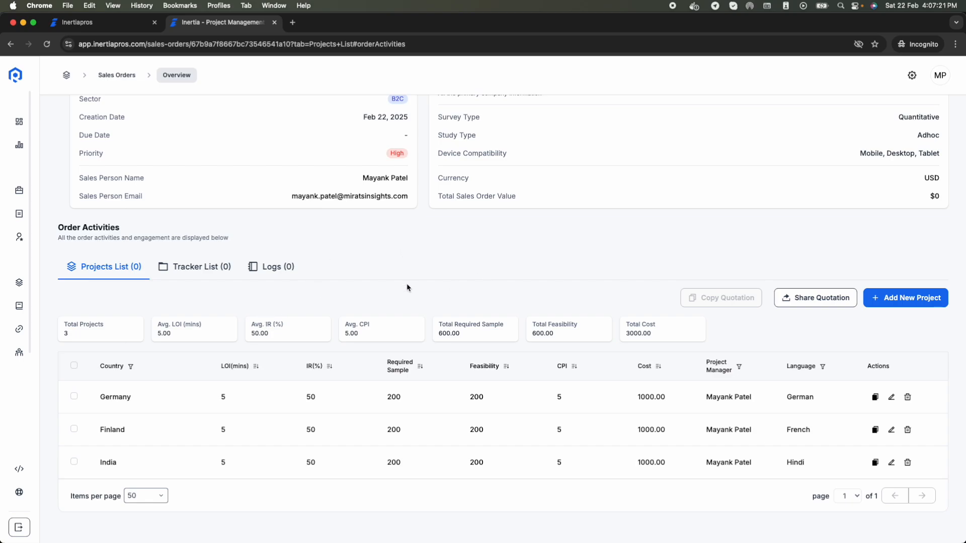
{"action": "scroll", "coordinate": [407, 288], "scroll_direction": "up", "scroll_amount": 3}
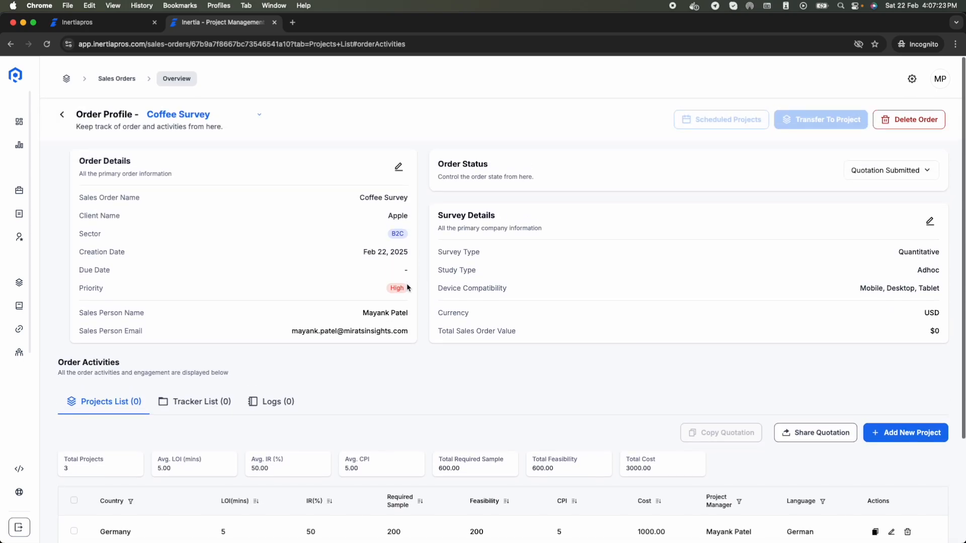
{"action": "mouse_move", "coordinate": [843, 118]}
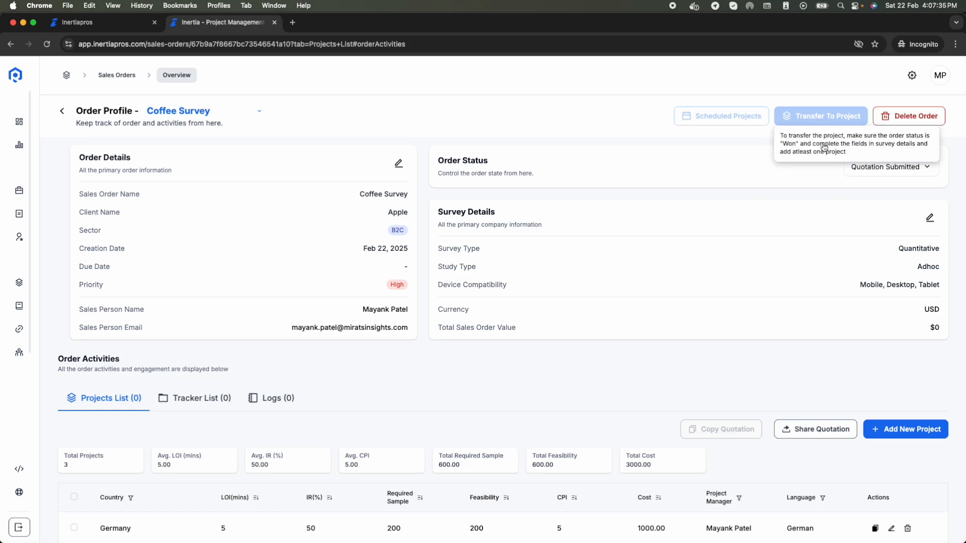
{"action": "scroll", "coordinate": [742, 309], "scroll_direction": "down", "scroll_amount": 3}
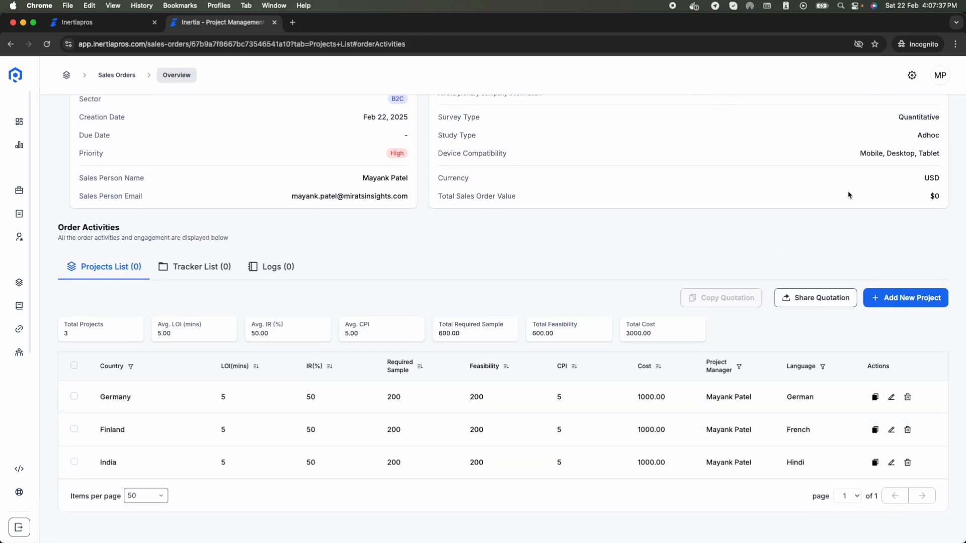
{"action": "scroll", "coordinate": [825, 166], "scroll_direction": "up", "scroll_amount": 3}
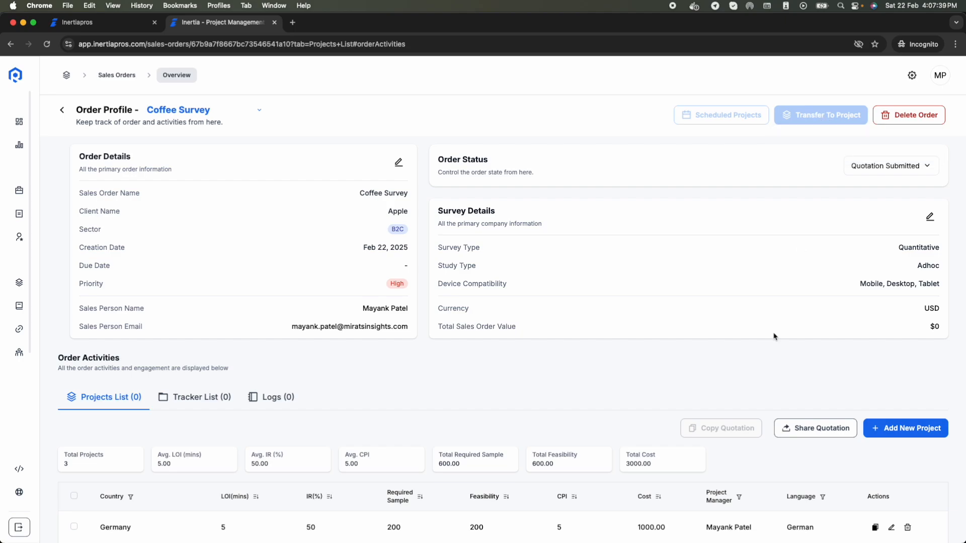
{"action": "scroll", "coordinate": [567, 409], "scroll_direction": "down", "scroll_amount": 3}
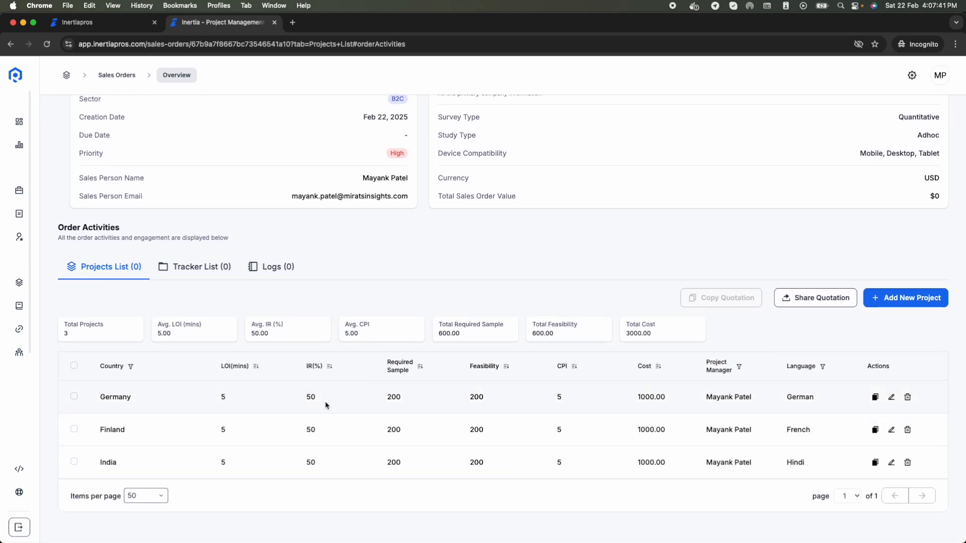
{"action": "scroll", "coordinate": [586, 391], "scroll_direction": "up", "scroll_amount": 3}
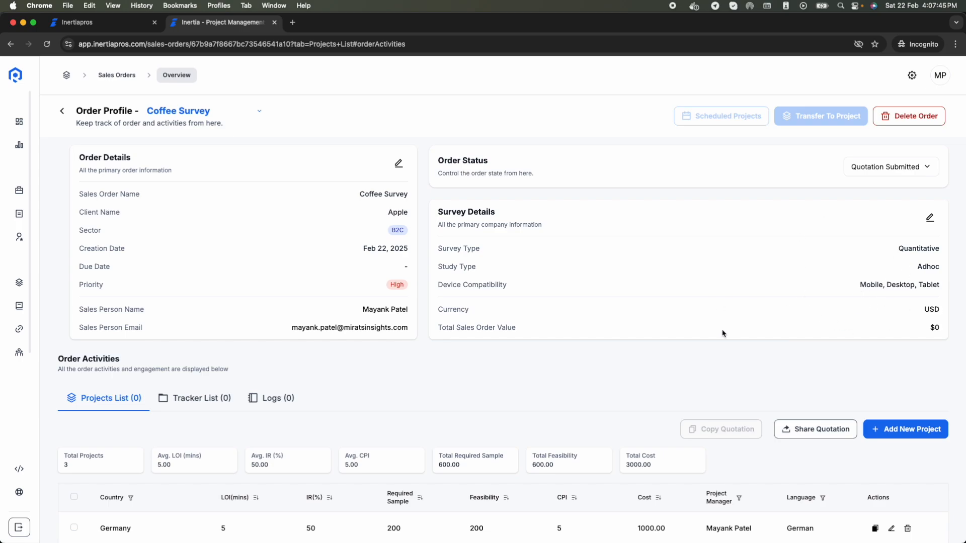
Step: Change the Coffee Survey order status to Won and reload the page
{"action": "left_click", "coordinate": [880, 168]}
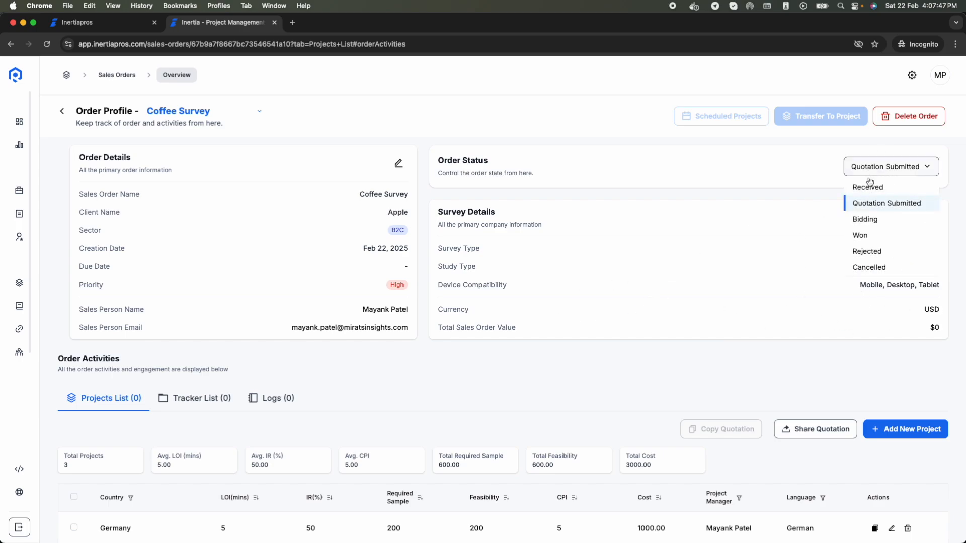
{"action": "left_click", "coordinate": [876, 235]}
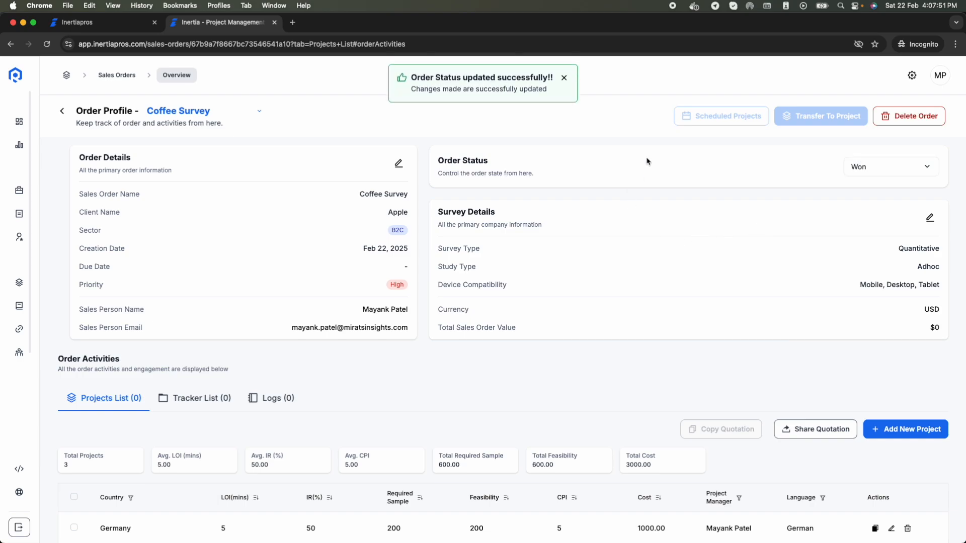
{"action": "key", "text": "super+r"}
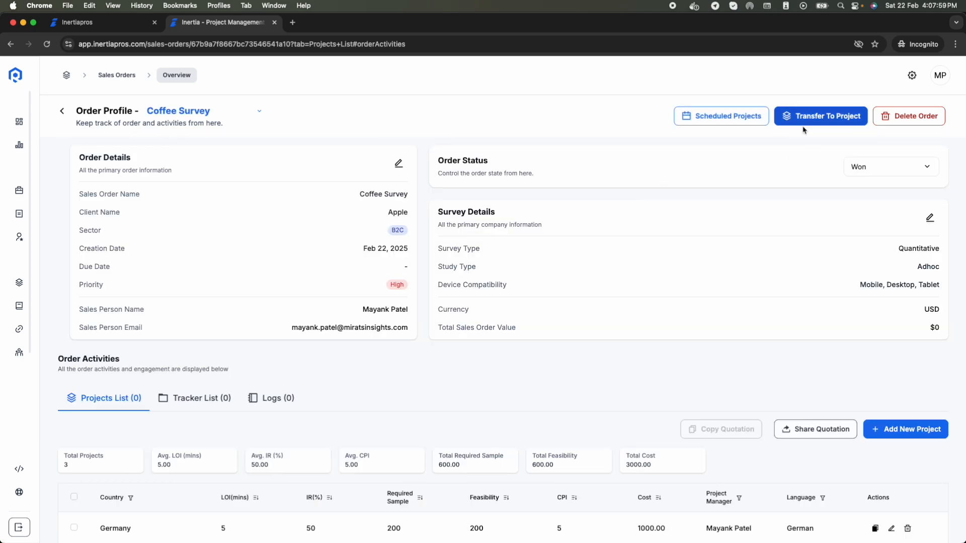
{"action": "scroll", "coordinate": [823, 189], "scroll_direction": "down", "scroll_amount": 3}
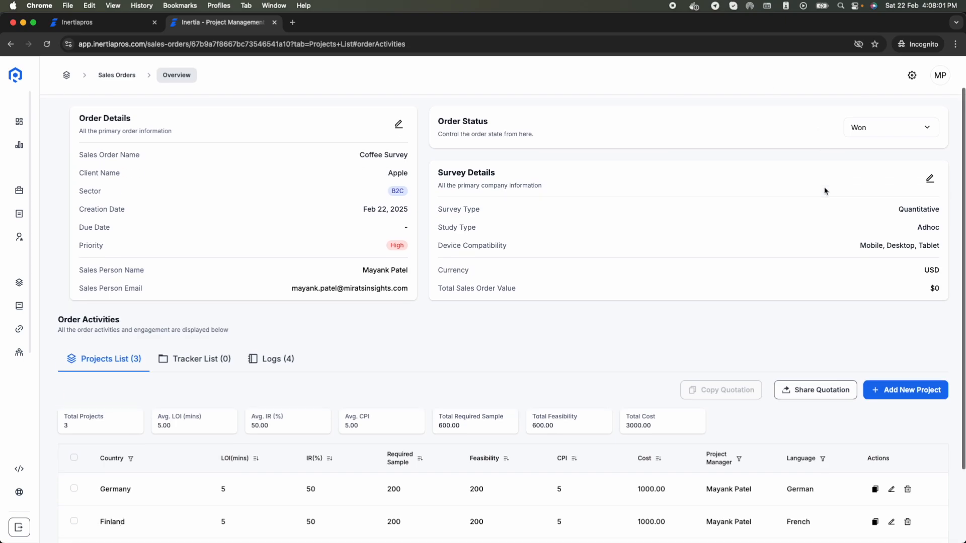
{"action": "scroll", "coordinate": [850, 87], "scroll_direction": "up", "scroll_amount": 3}
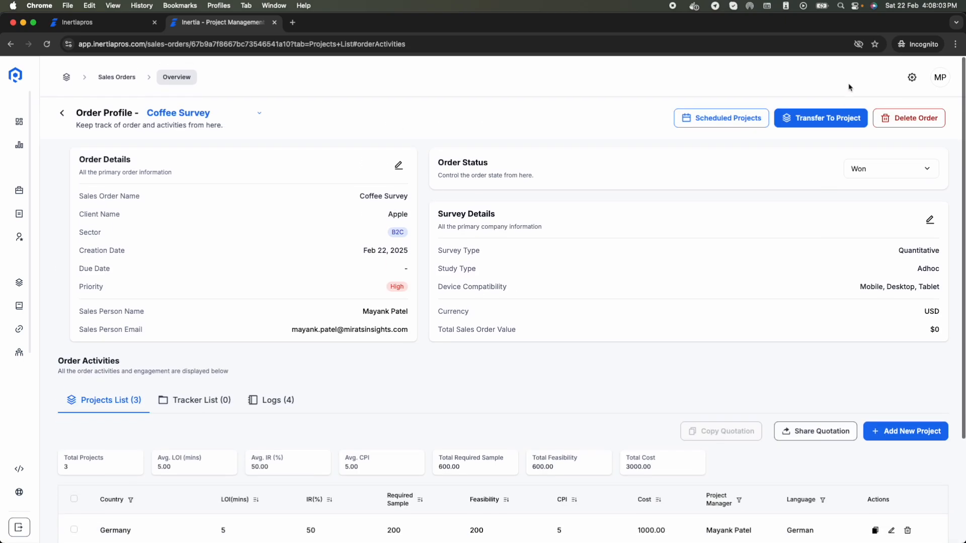
Step: Confirm no transfers are scheduled, then open Transfer to Projects for Germany, Finland and India
{"action": "left_click", "coordinate": [738, 120]}
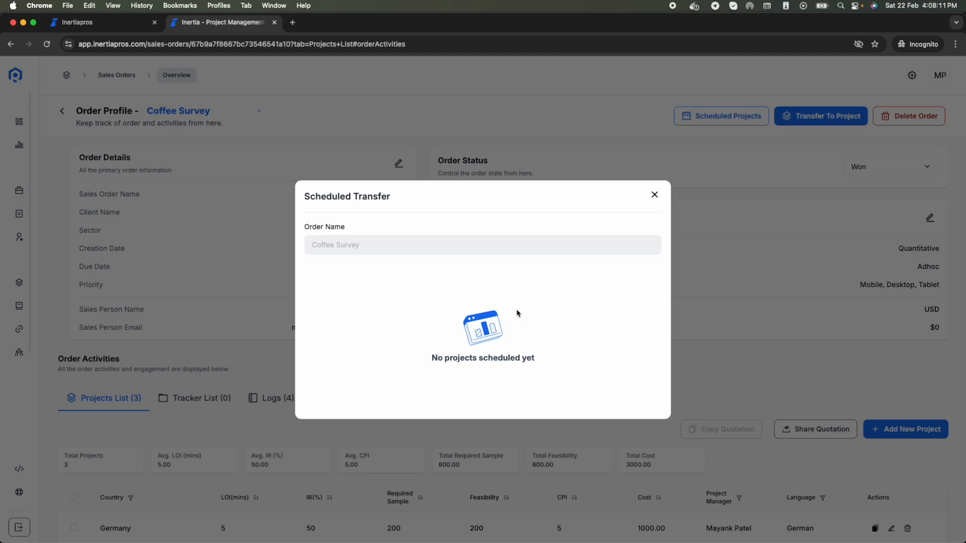
{"action": "left_click", "coordinate": [654, 195]}
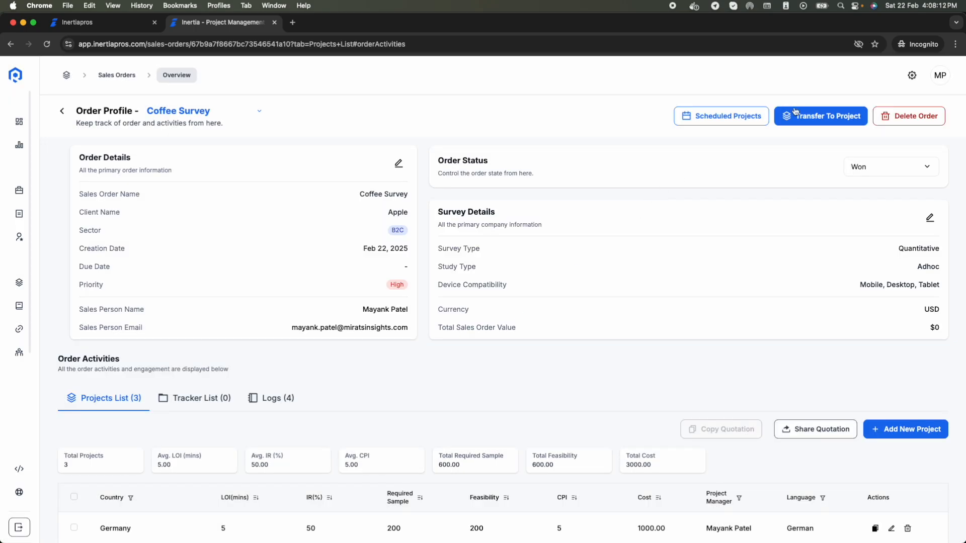
{"action": "left_click", "coordinate": [820, 121]}
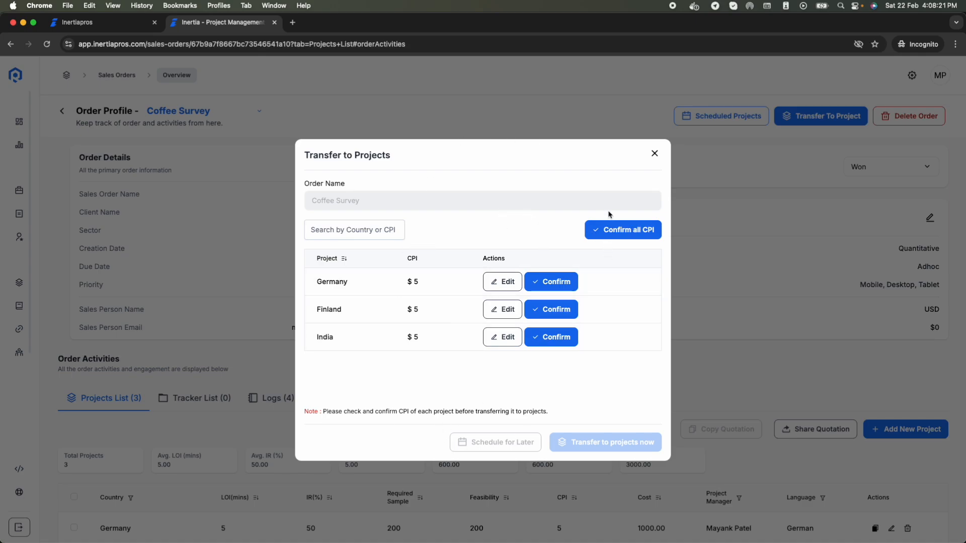
Step: Undo Germany's confirmation and change its CPI to 4
{"action": "left_click", "coordinate": [552, 286]}
{"action": "left_click", "coordinate": [551, 312]}
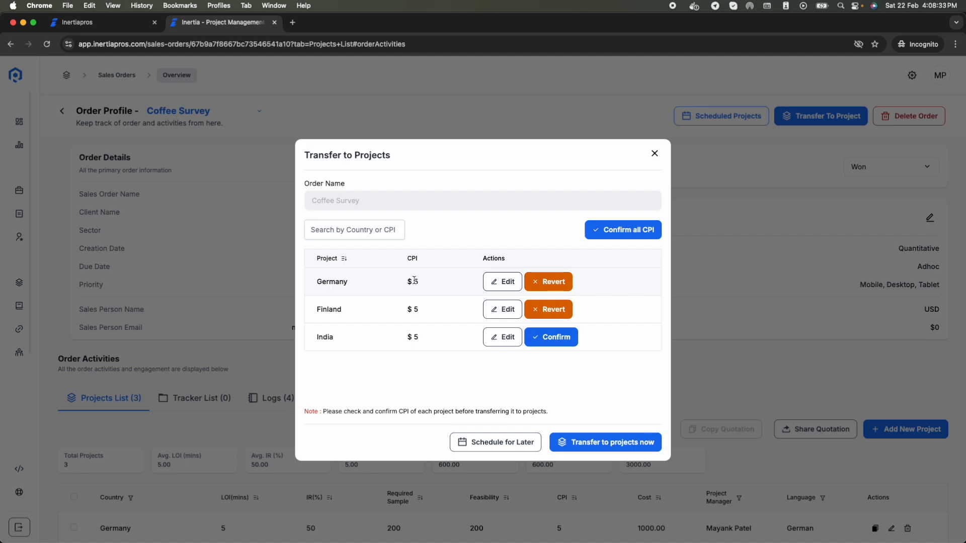
{"action": "left_click", "coordinate": [549, 282]}
{"action": "left_click", "coordinate": [510, 289]}
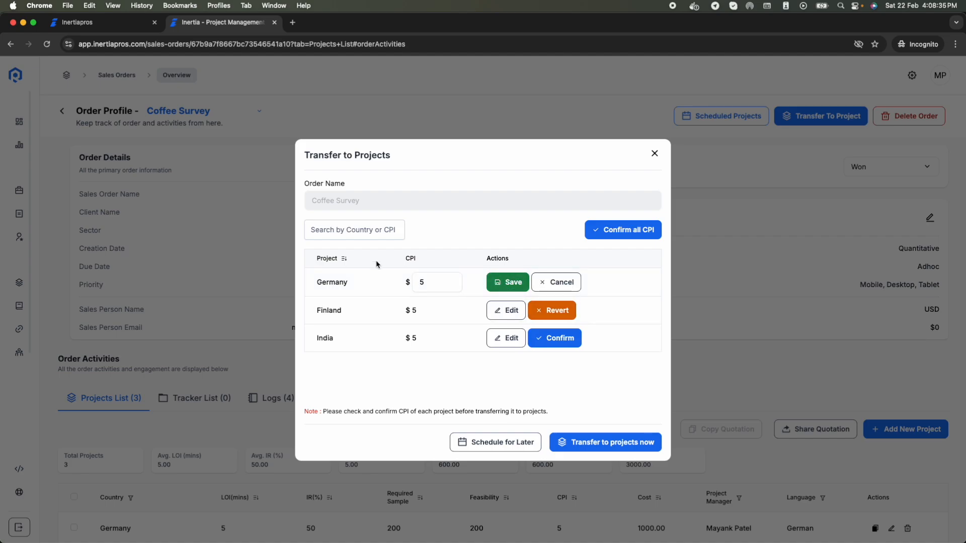
{"action": "double_click", "coordinate": [444, 283]}
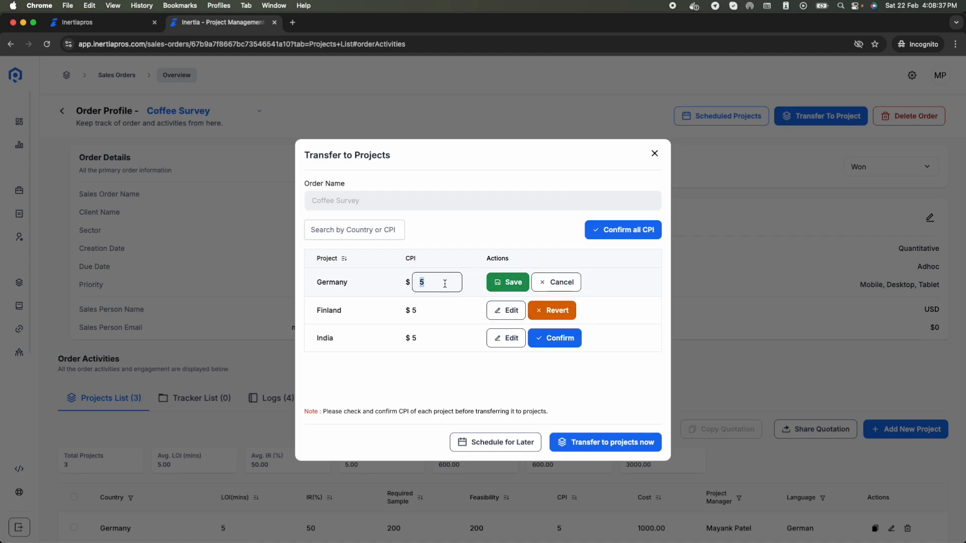
{"action": "type", "text": "4"}
{"action": "left_click", "coordinate": [511, 281]}
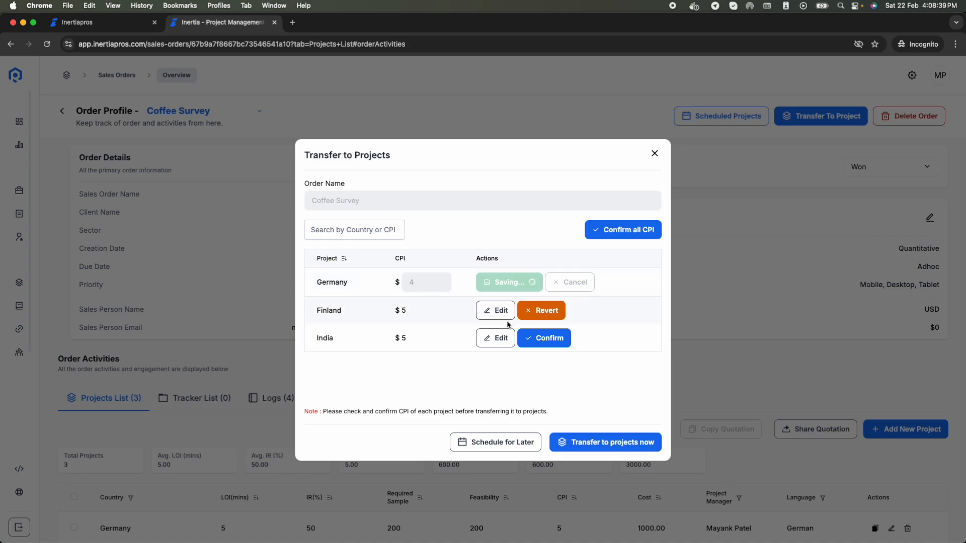
Step: Change Finland's CPI to 4 and confirm Germany's updated $4 CPI
{"action": "left_click", "coordinate": [504, 310]}
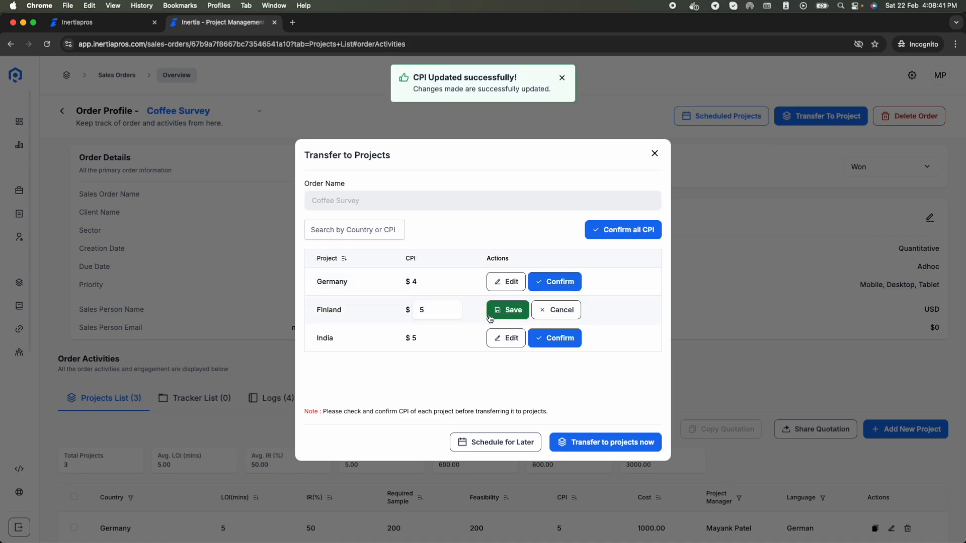
{"action": "left_click", "coordinate": [424, 313]}
{"action": "double_click", "coordinate": [424, 313]}
{"action": "type", "text": "4"}
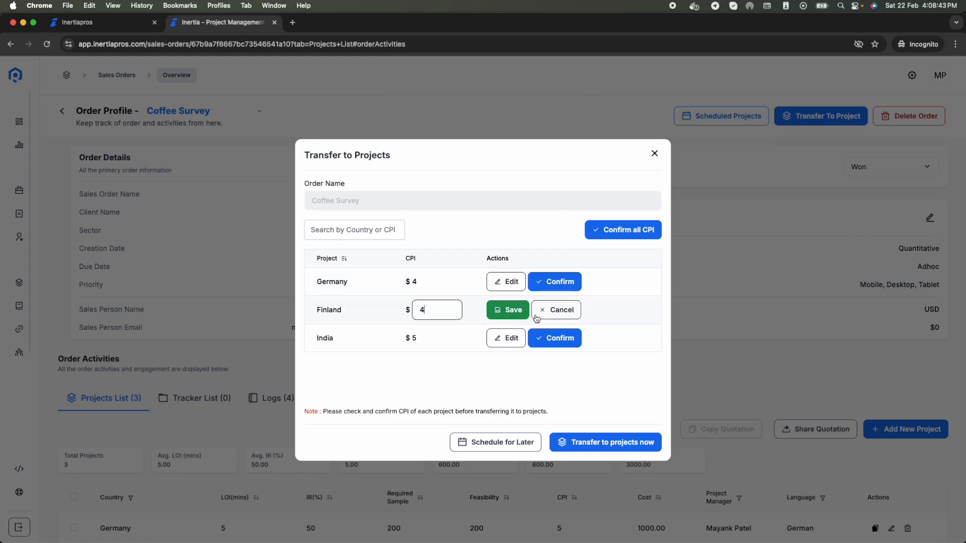
{"action": "left_click", "coordinate": [505, 311]}
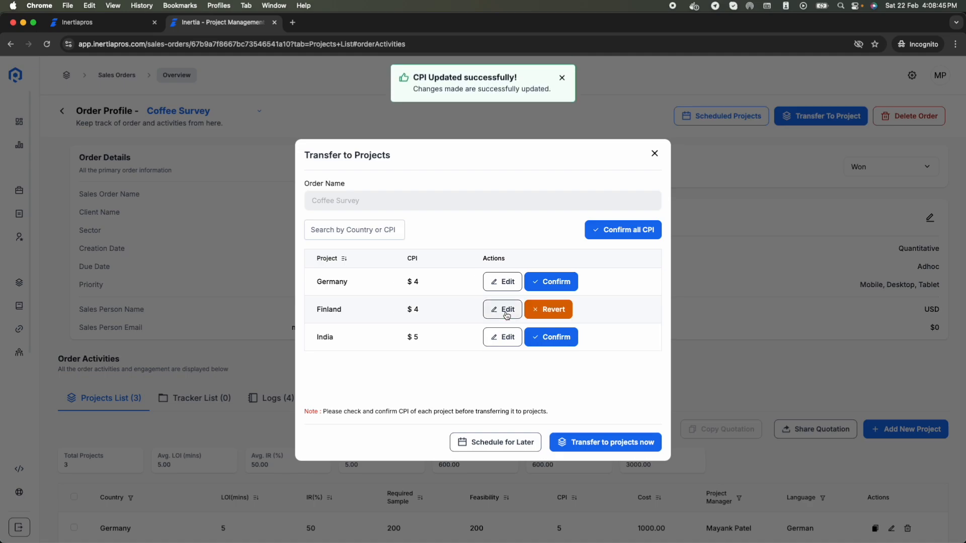
{"action": "left_click", "coordinate": [562, 286]}
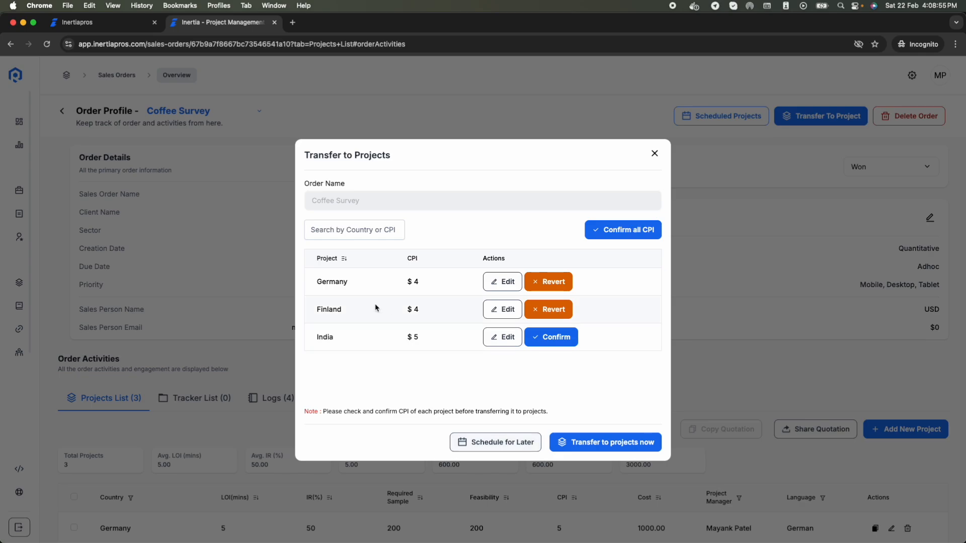
Step: Transfer Germany and Finland into projects now
{"action": "left_click", "coordinate": [626, 447]}
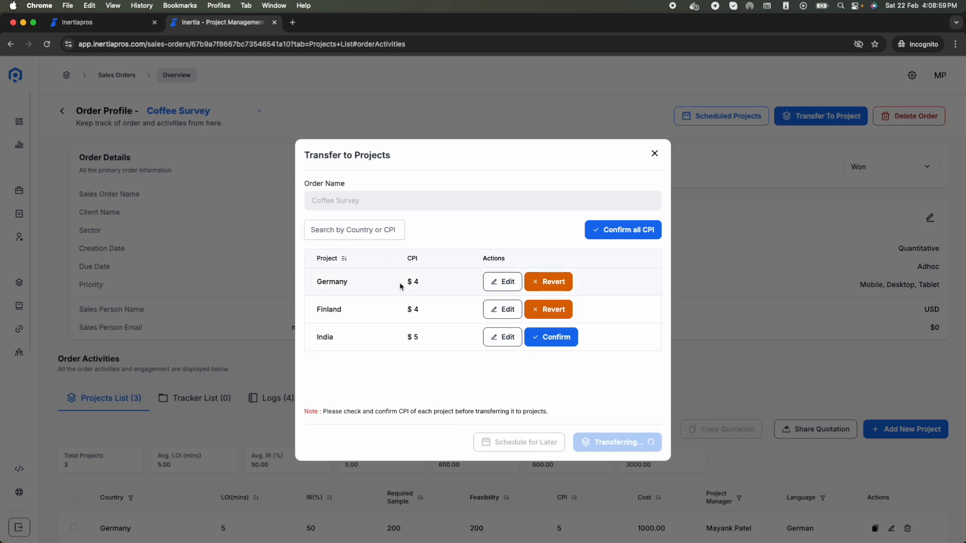
{"action": "scroll", "coordinate": [429, 350], "scroll_direction": "down", "scroll_amount": 3}
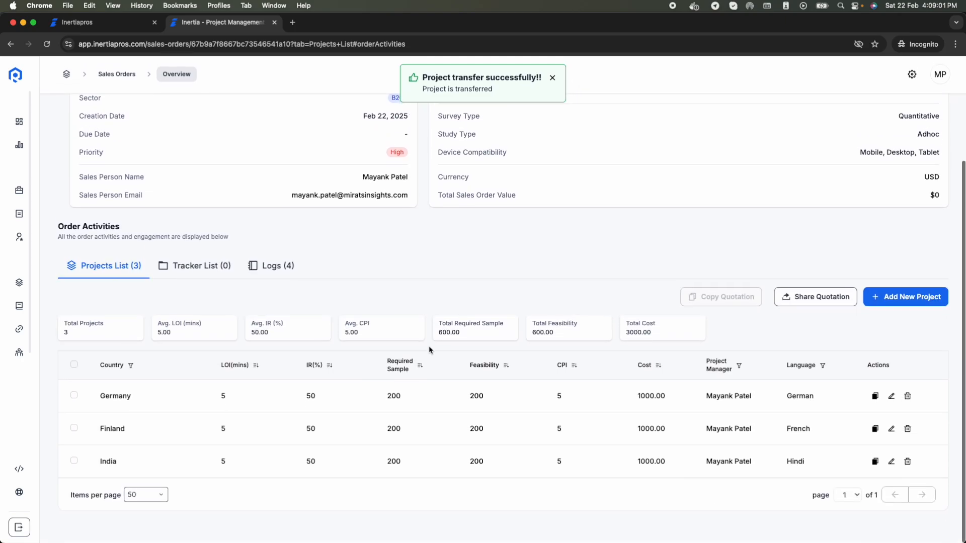
{"action": "scroll", "coordinate": [429, 349], "scroll_direction": "up", "scroll_amount": 3}
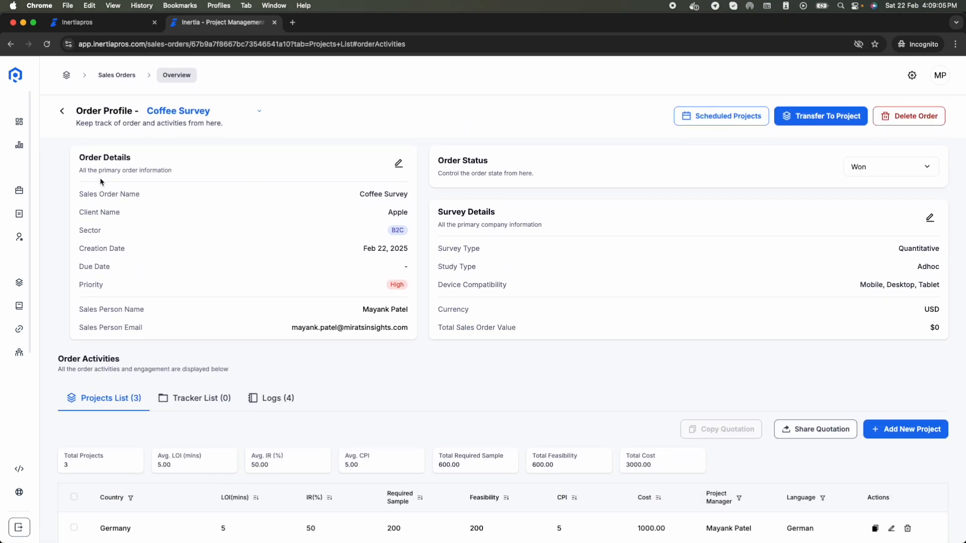
{"action": "mouse_move", "coordinate": [28, 190]}
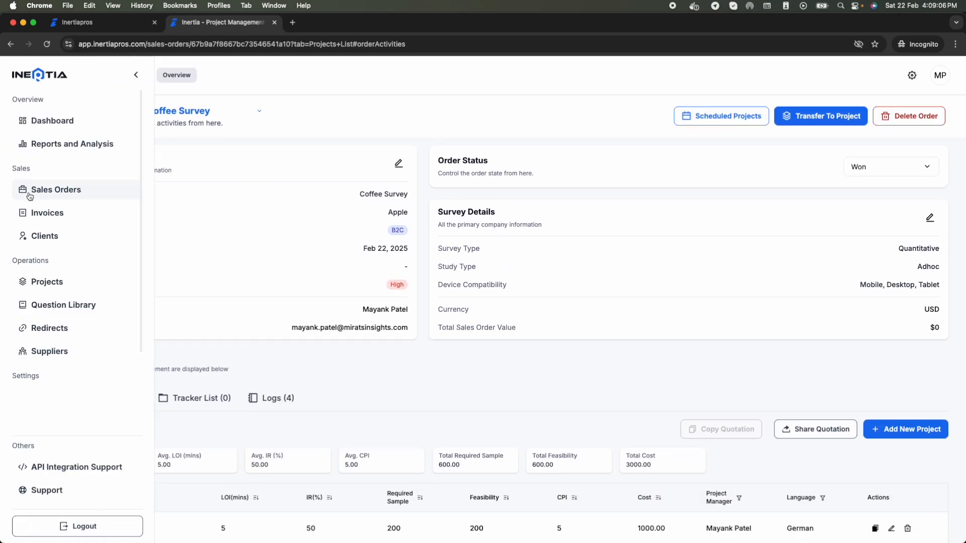
{"action": "left_click", "coordinate": [63, 286], "text": "super"}
Step: Check the Projects list showing Finland (1001) and Germany (1002) at $4, then reload the Coffee Survey order
{"action": "left_click", "coordinate": [366, 23]}
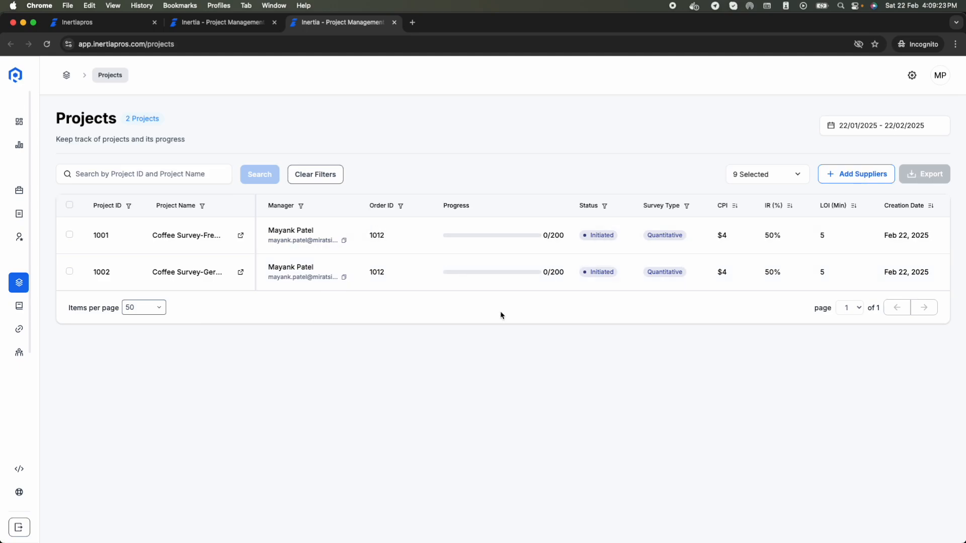
{"action": "left_click", "coordinate": [243, 23]}
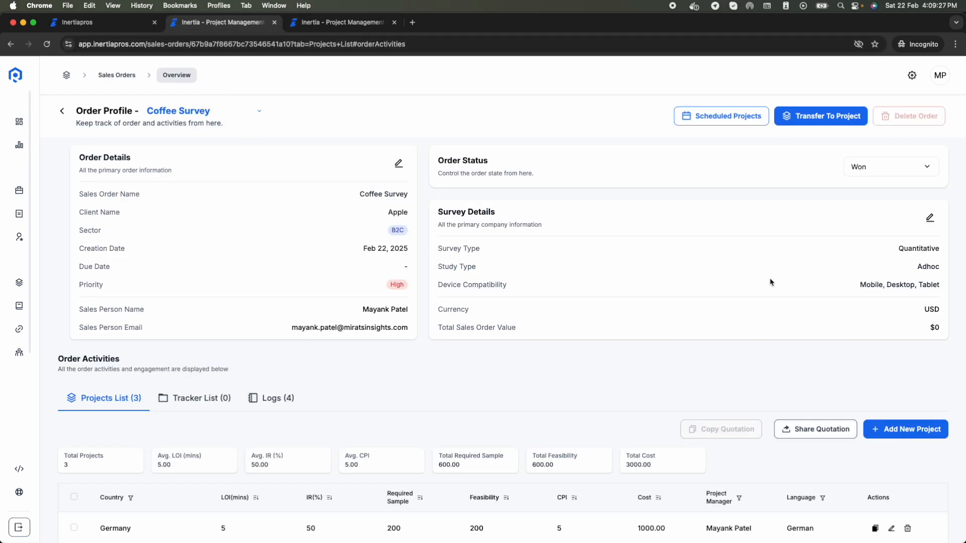
{"action": "key", "text": "super+r"}
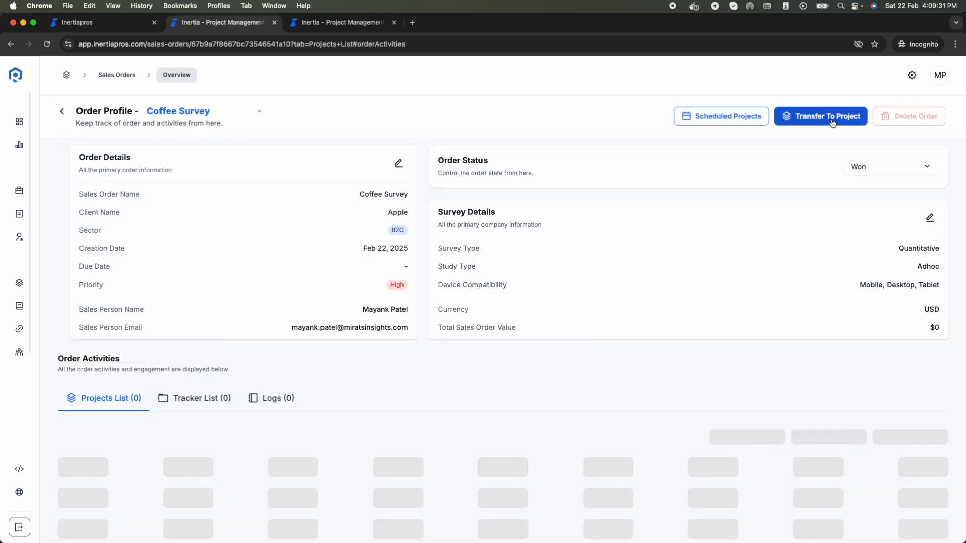
Step: Confirm India's $5 CPI for transfer and choose to schedule it for later
{"action": "left_click", "coordinate": [832, 120]}
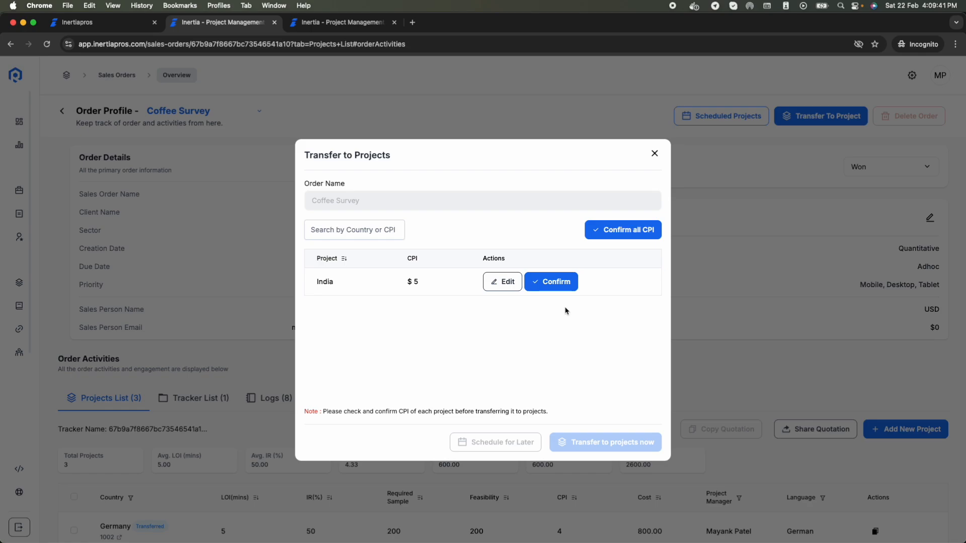
{"action": "left_click", "coordinate": [556, 284]}
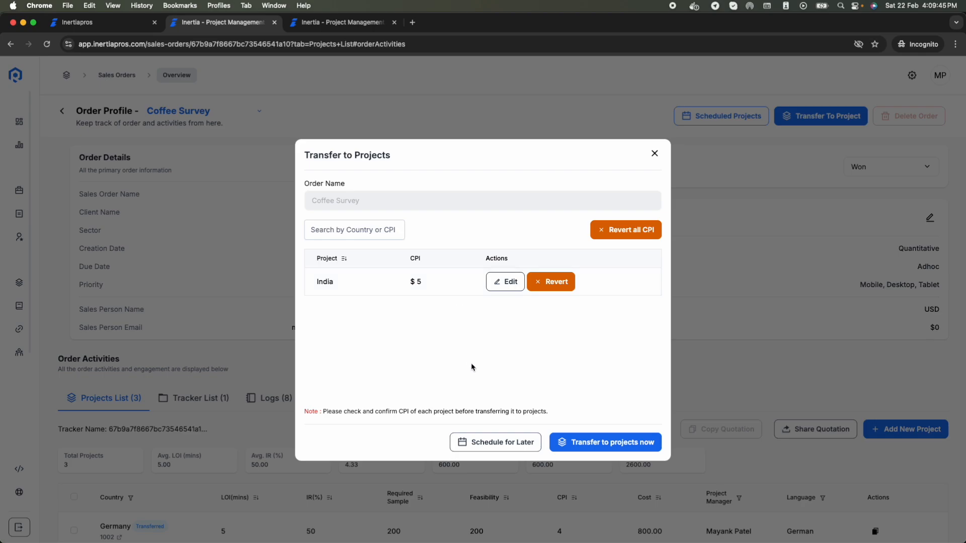
{"action": "left_click", "coordinate": [514, 446]}
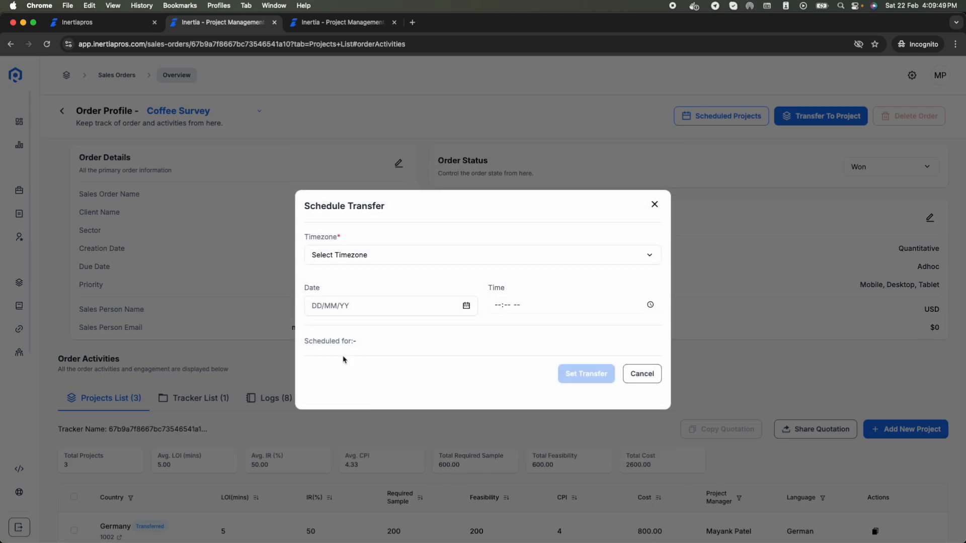
Step: Set the schedule timezone to India +05:30
{"action": "left_click", "coordinate": [385, 264]}
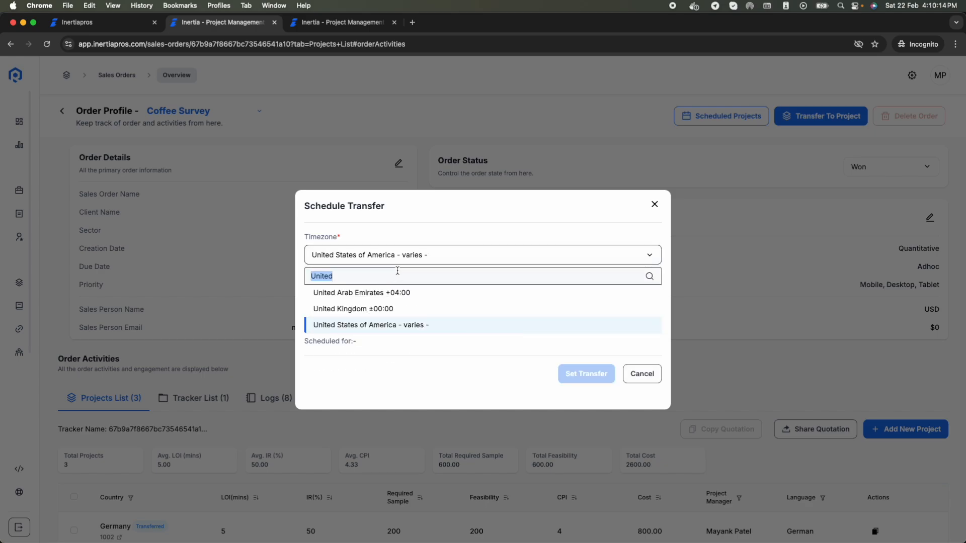
{"action": "type", "text": "India"}
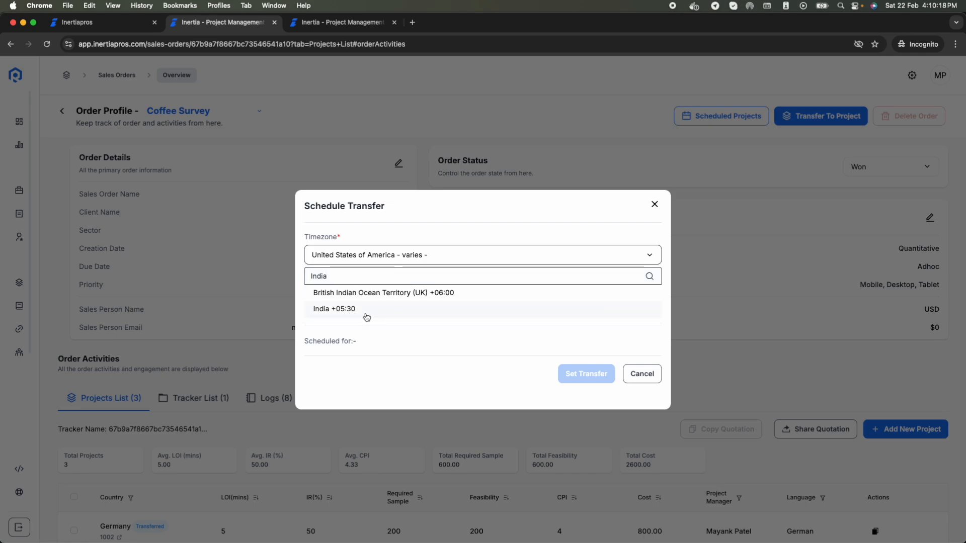
{"action": "left_click", "coordinate": [370, 315]}
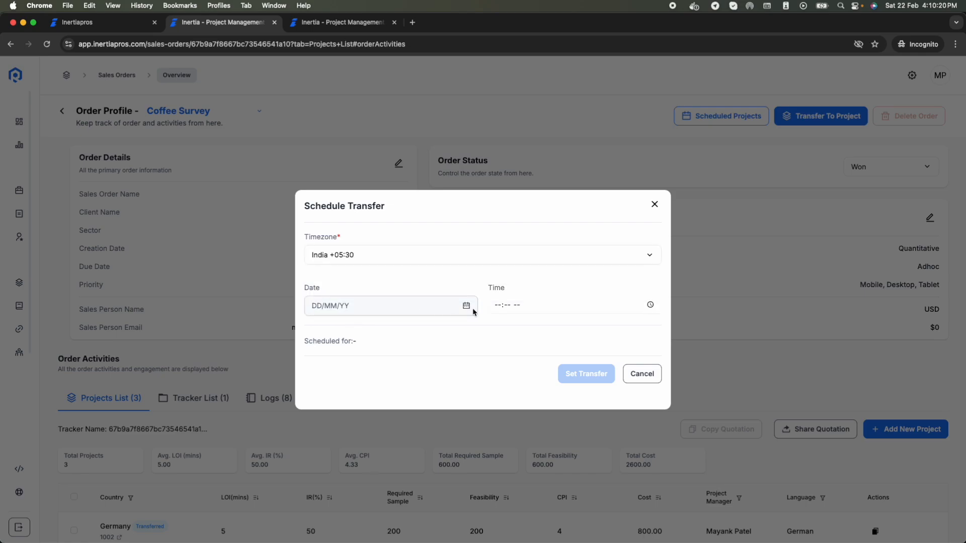
Step: Schedule the transfer for 22 February 2025 at 04:15 PM
{"action": "left_click", "coordinate": [458, 306]}
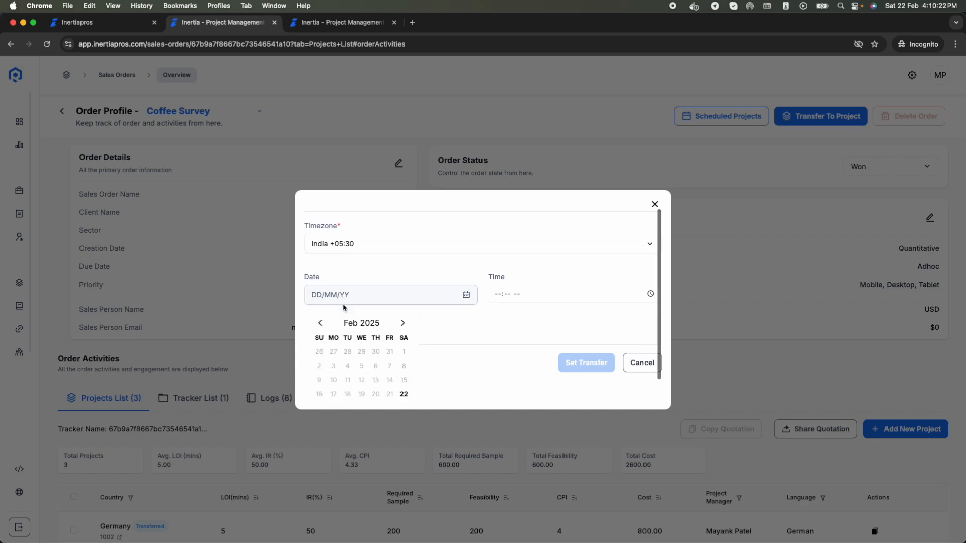
{"action": "scroll", "coordinate": [398, 352], "scroll_direction": "down", "scroll_amount": 2}
{"action": "left_click", "coordinate": [403, 372]}
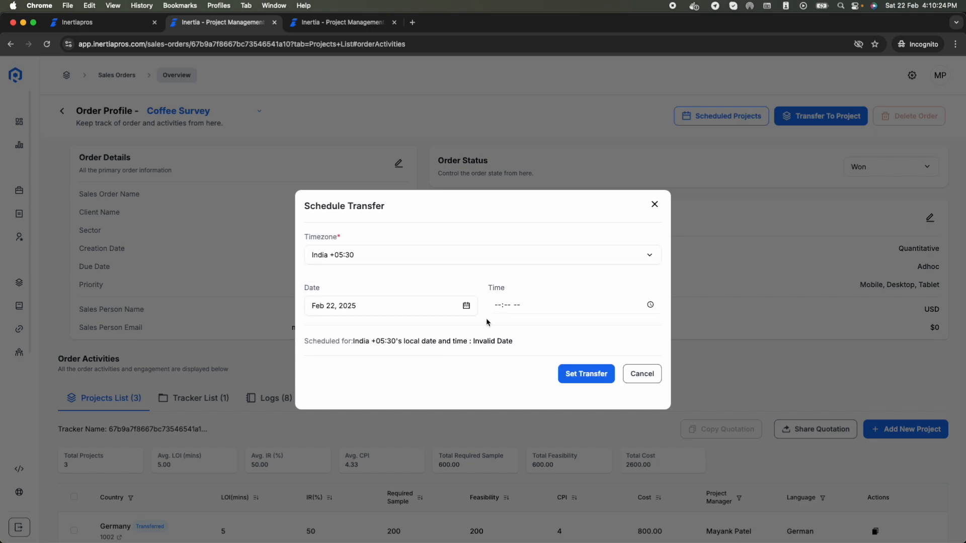
{"action": "left_click", "coordinate": [649, 306]}
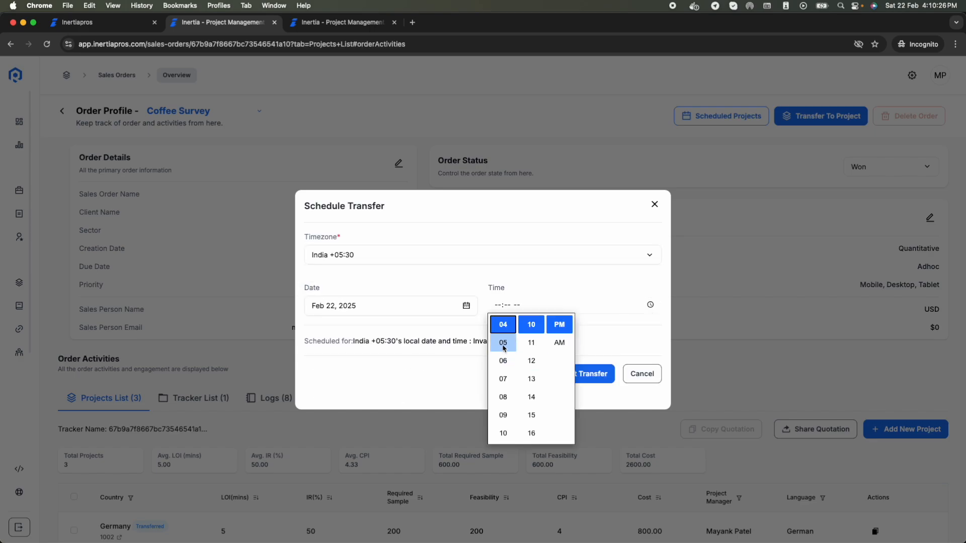
{"action": "left_click", "coordinate": [536, 416]}
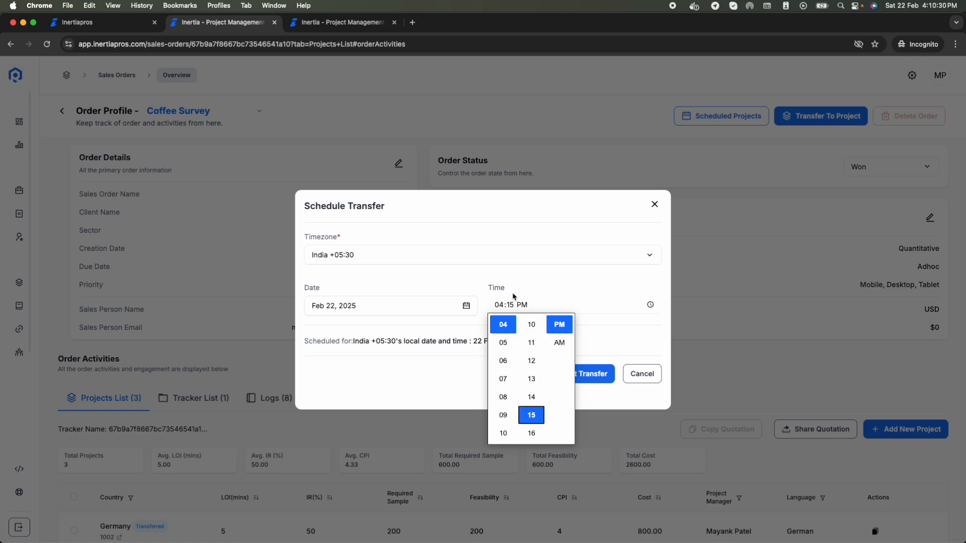
{"action": "left_click", "coordinate": [546, 280]}
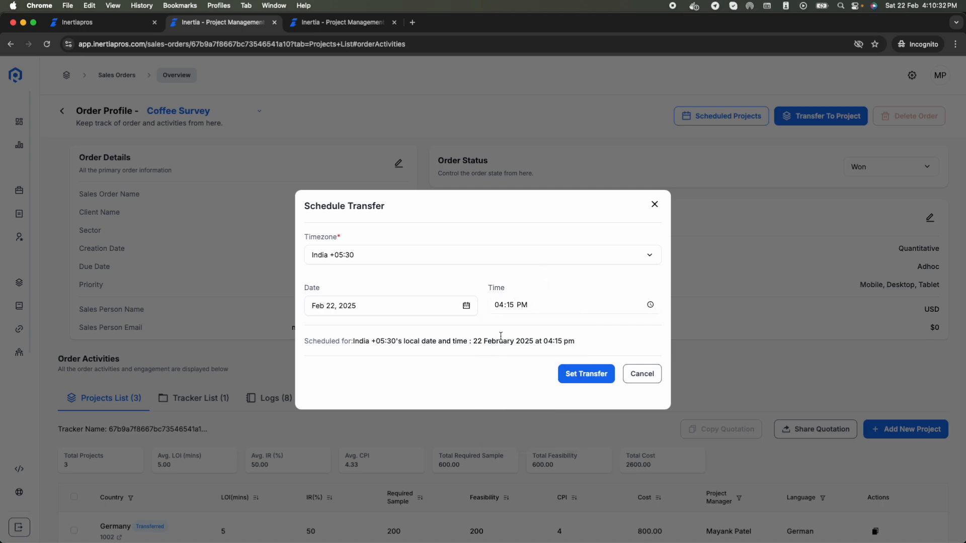
{"action": "left_click_drag", "start_coordinate": [360, 345], "coordinate": [599, 340]}
{"action": "left_click", "coordinate": [578, 373]}
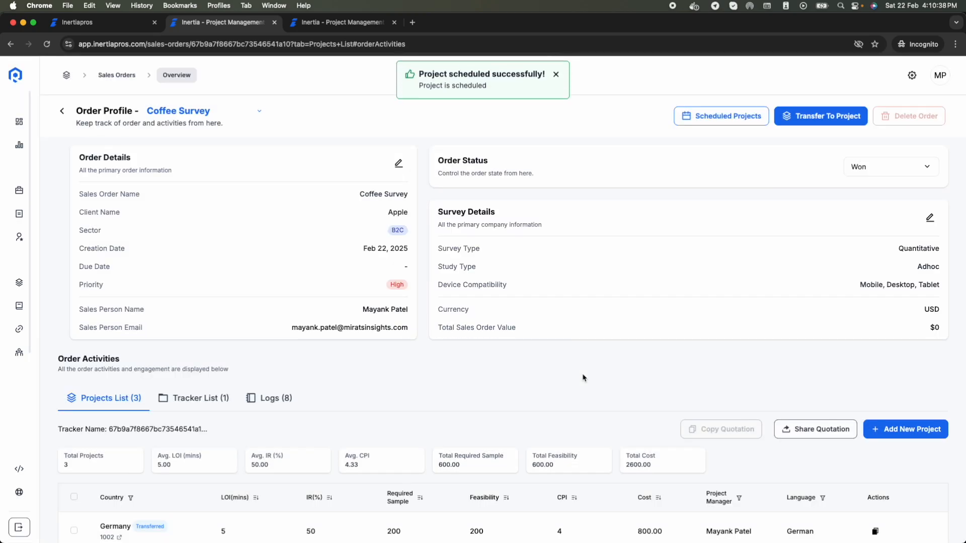
{"action": "scroll", "coordinate": [582, 378], "scroll_direction": "down", "scroll_amount": 3}
{"action": "scroll", "coordinate": [557, 270], "scroll_direction": "up", "scroll_amount": 3}
{"action": "left_click", "coordinate": [701, 115]}
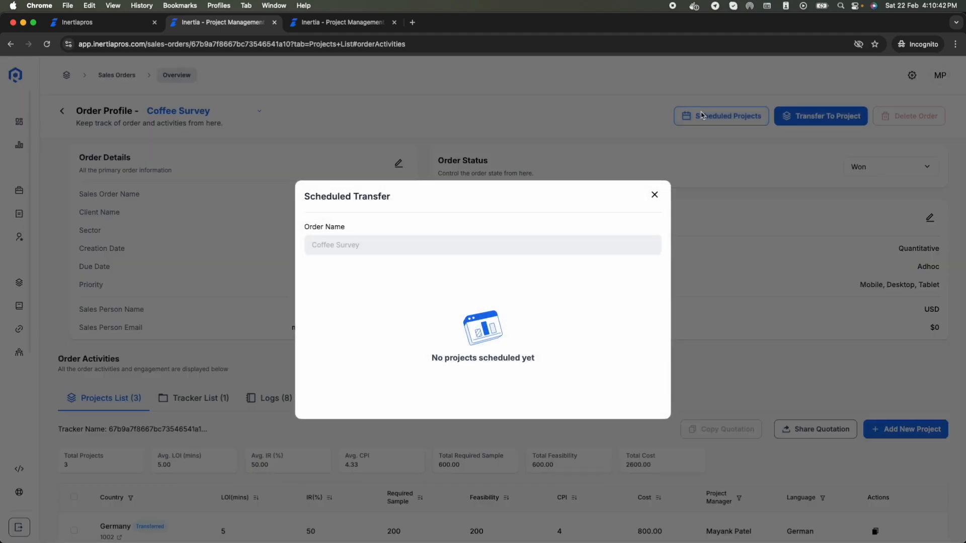
{"action": "left_click", "coordinate": [655, 200]}
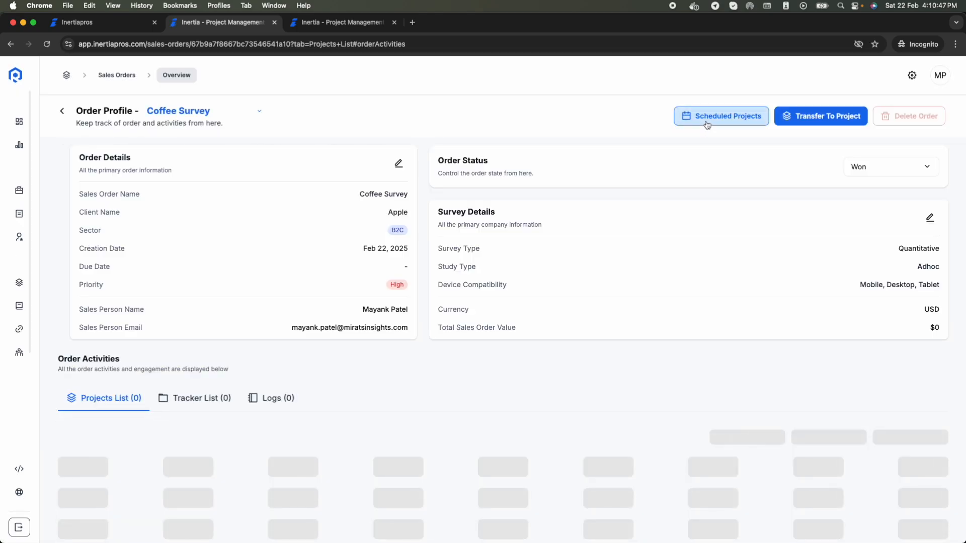
{"action": "left_click", "coordinate": [709, 118]}
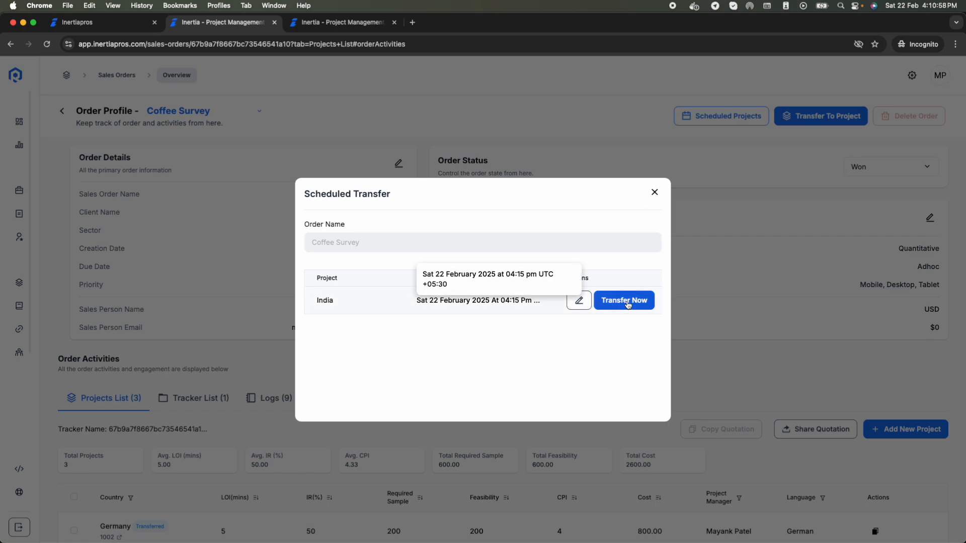
{"action": "left_click", "coordinate": [655, 193]}
{"action": "scroll", "coordinate": [481, 201], "scroll_direction": "down", "scroll_amount": 5}
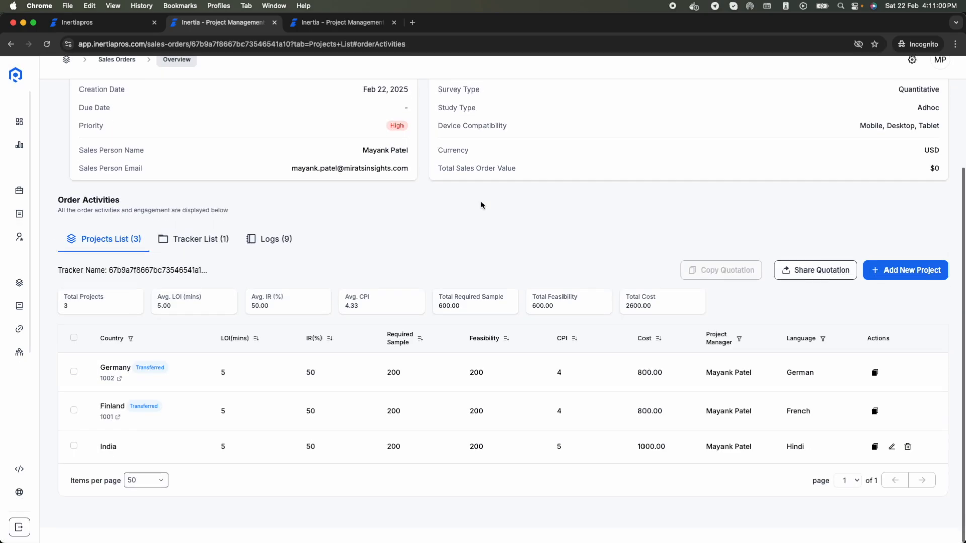
{"action": "scroll", "coordinate": [410, 226], "scroll_direction": "up", "scroll_amount": 5}
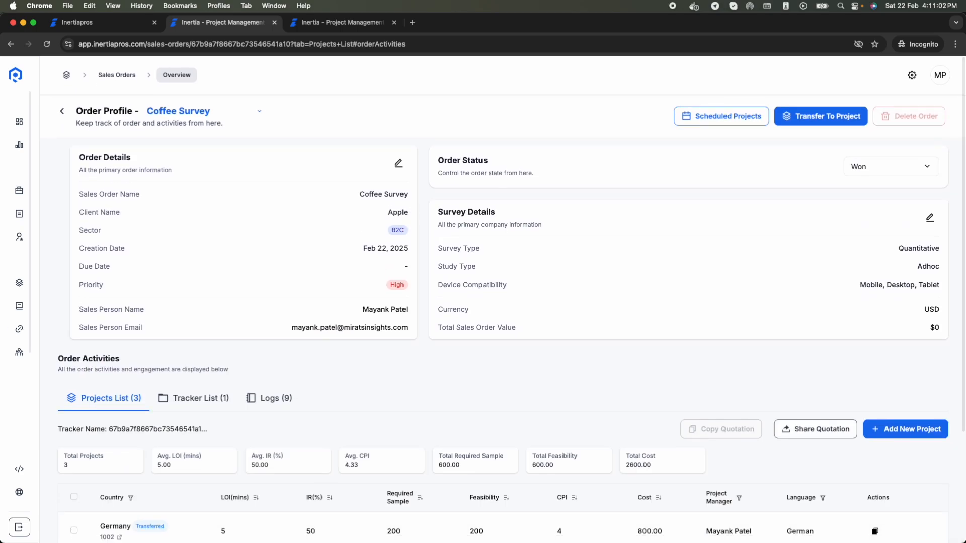
{"action": "scroll", "coordinate": [361, 301], "scroll_direction": "down", "scroll_amount": 4}
{"action": "scroll", "coordinate": [361, 303], "scroll_direction": "down", "scroll_amount": 1}
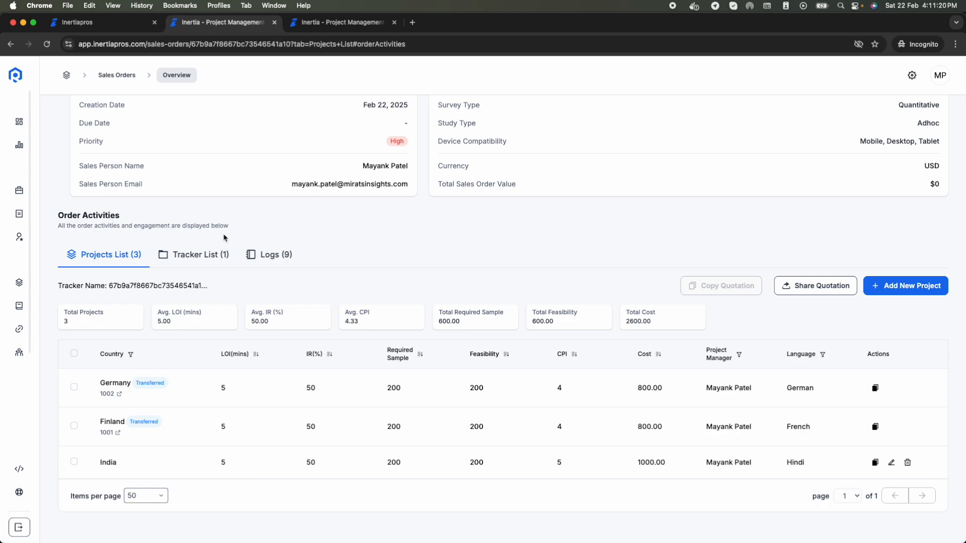
Step: Expand tracker 17 (Feb 22, 2025) to inspect its Finland and Germany projects, then collapse it
{"action": "left_click", "coordinate": [187, 260]}
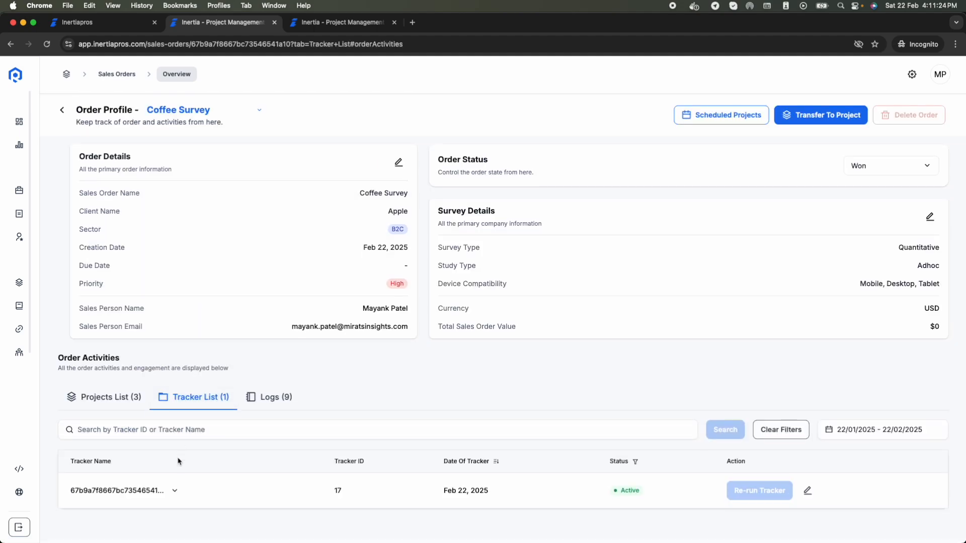
{"action": "left_click", "coordinate": [174, 492]}
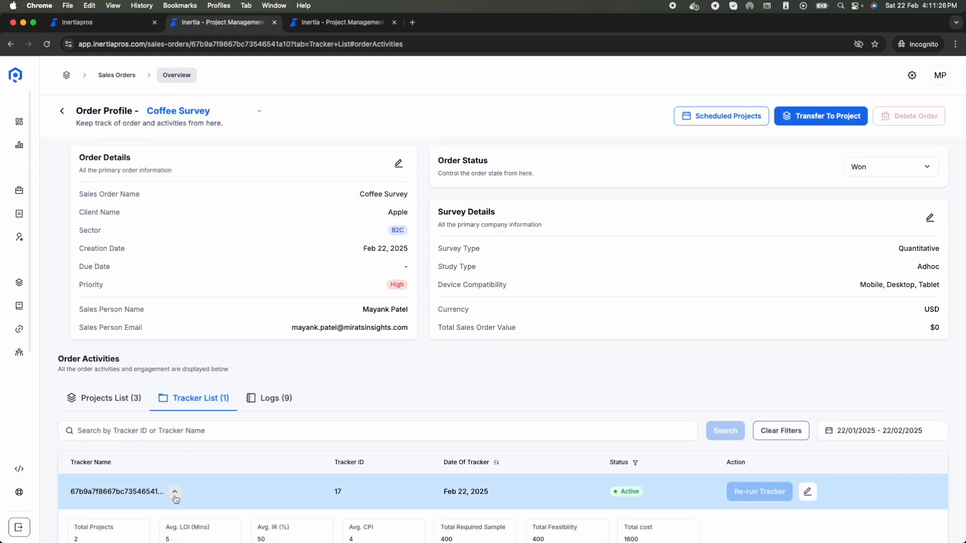
{"action": "scroll", "coordinate": [174, 498], "scroll_direction": "down", "scroll_amount": 3}
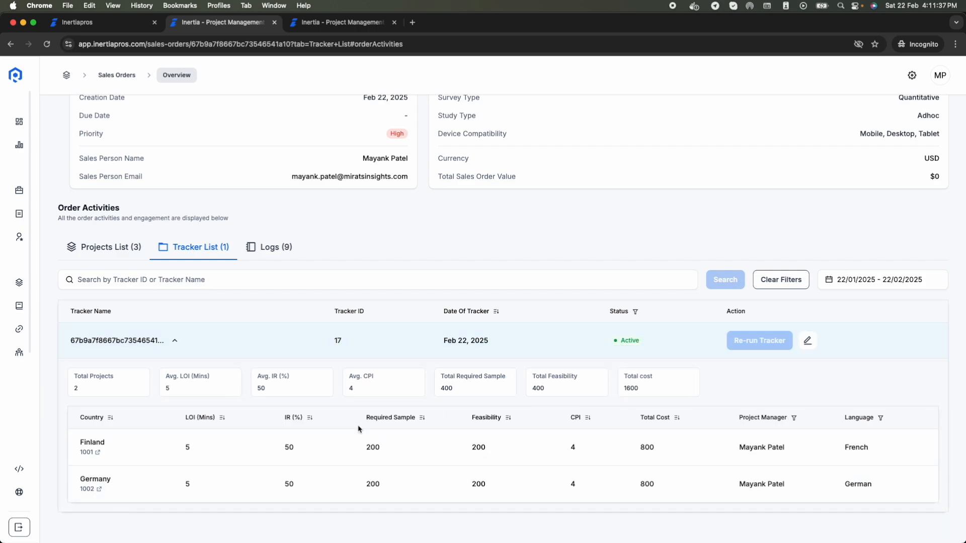
{"action": "left_click", "coordinate": [175, 342]}
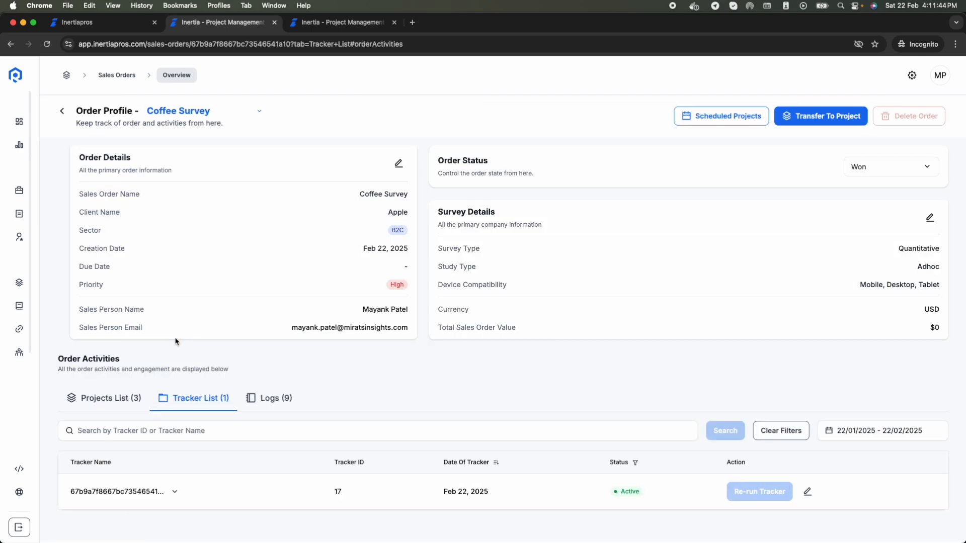
Step: Go through the activity logs, picking out the India, Finland and Germany entries
{"action": "left_click", "coordinate": [246, 395]}
{"action": "scroll", "coordinate": [379, 364], "scroll_direction": "down", "scroll_amount": 2}
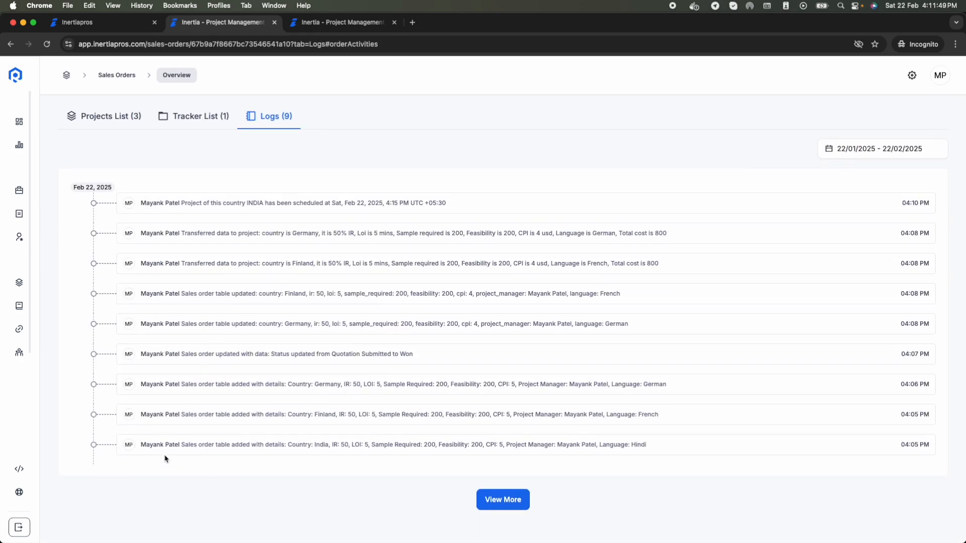
{"action": "scroll", "coordinate": [175, 375], "scroll_direction": "up", "scroll_amount": 3}
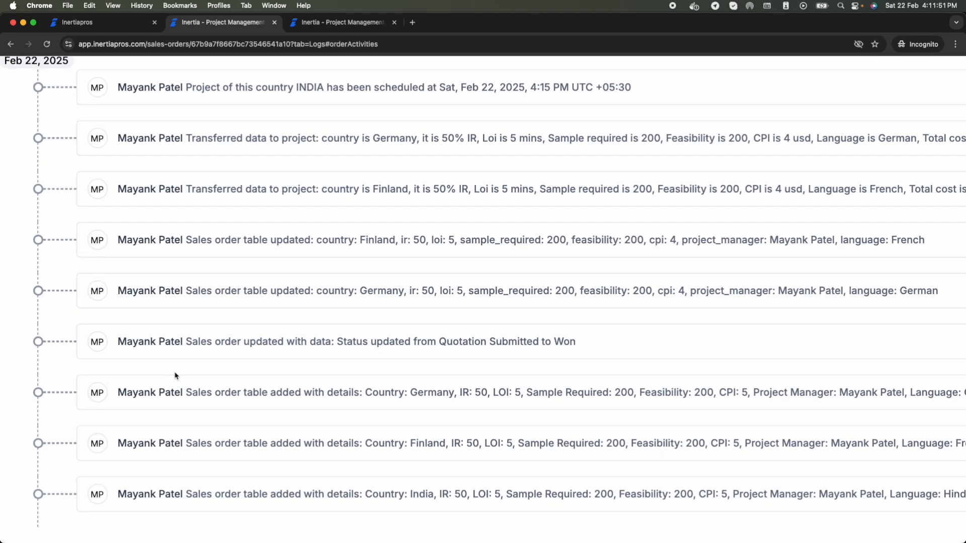
{"action": "scroll", "coordinate": [175, 375], "scroll_direction": "down", "scroll_amount": 3}
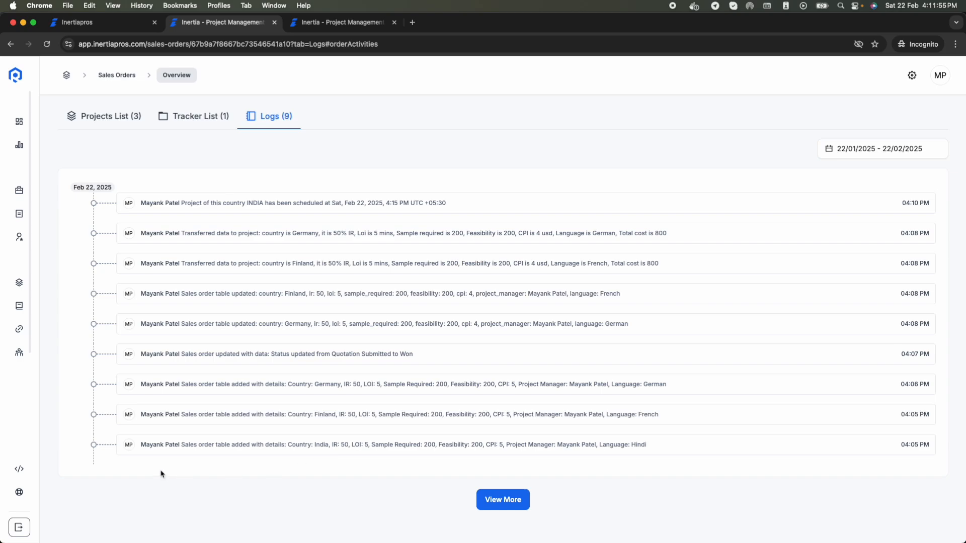
{"action": "left_click_drag", "start_coordinate": [199, 447], "coordinate": [267, 444]}
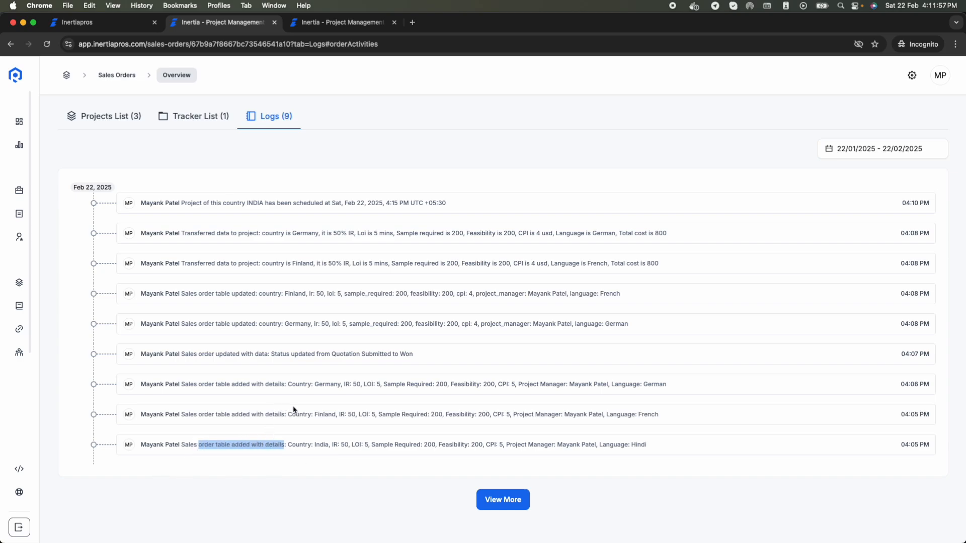
{"action": "double_click", "coordinate": [321, 444]}
{"action": "double_click", "coordinate": [319, 415]}
{"action": "double_click", "coordinate": [321, 385]}
Step: Review the status change from Quotation Submitted to Won and the India scheduling note
{"action": "left_click_drag", "start_coordinate": [414, 354], "coordinate": [270, 355]}
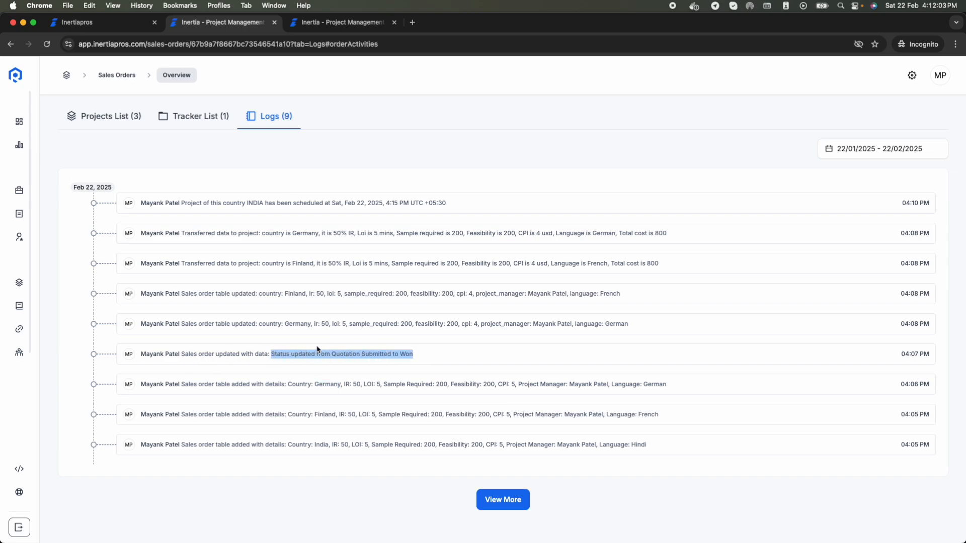
{"action": "left_click", "coordinate": [345, 355]}
{"action": "double_click", "coordinate": [374, 354]}
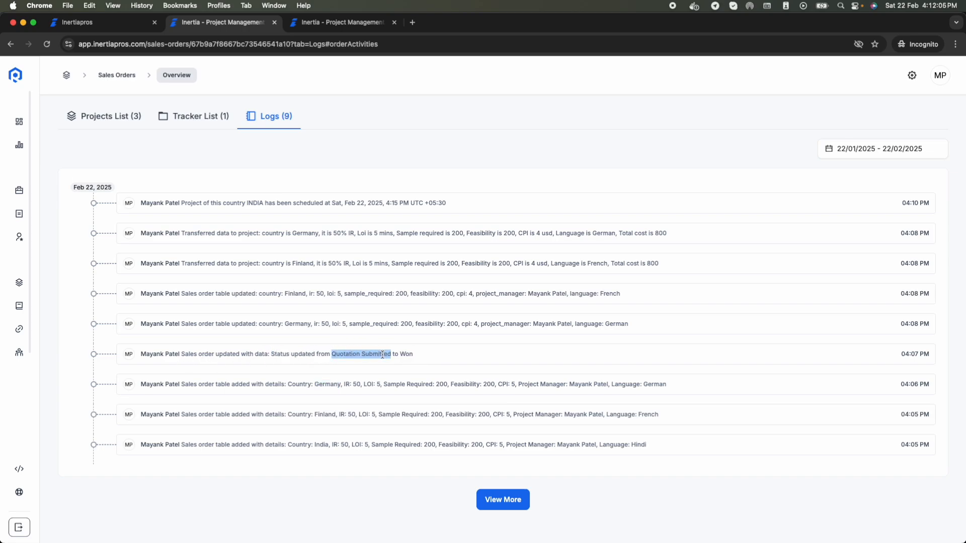
{"action": "double_click", "coordinate": [406, 354]}
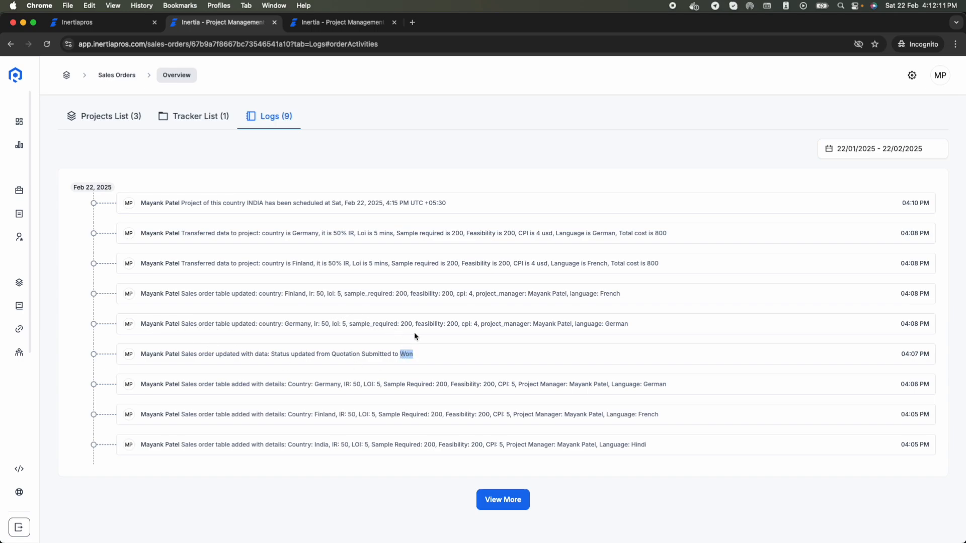
{"action": "left_click", "coordinate": [476, 325]}
{"action": "left_click_drag", "start_coordinate": [247, 202], "coordinate": [342, 203]}
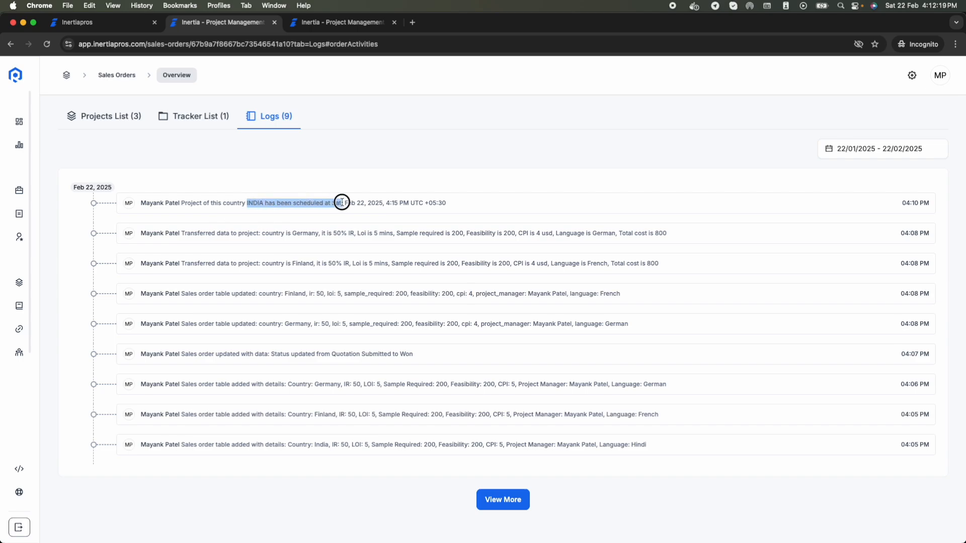
{"action": "left_click", "coordinate": [262, 211]}
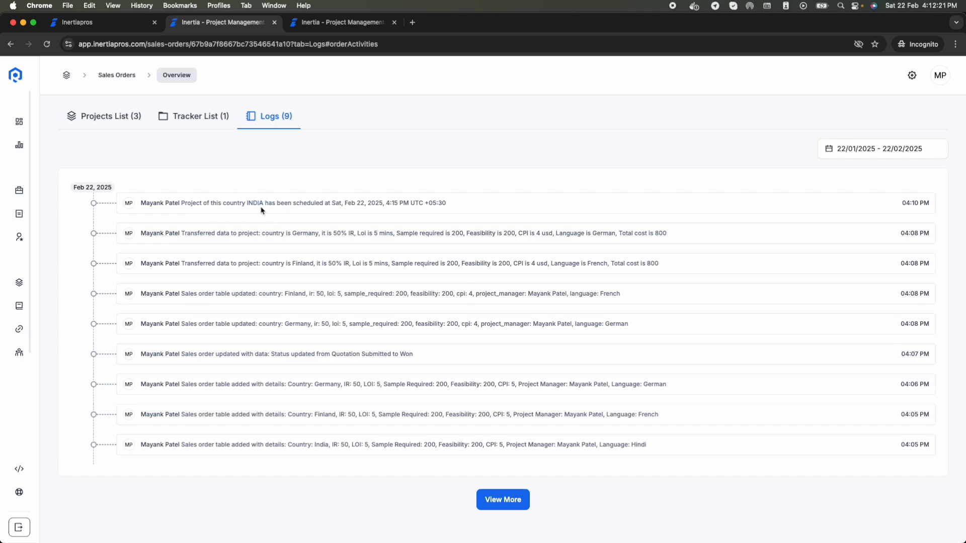
{"action": "scroll", "coordinate": [262, 210], "scroll_direction": "up", "scroll_amount": 3}
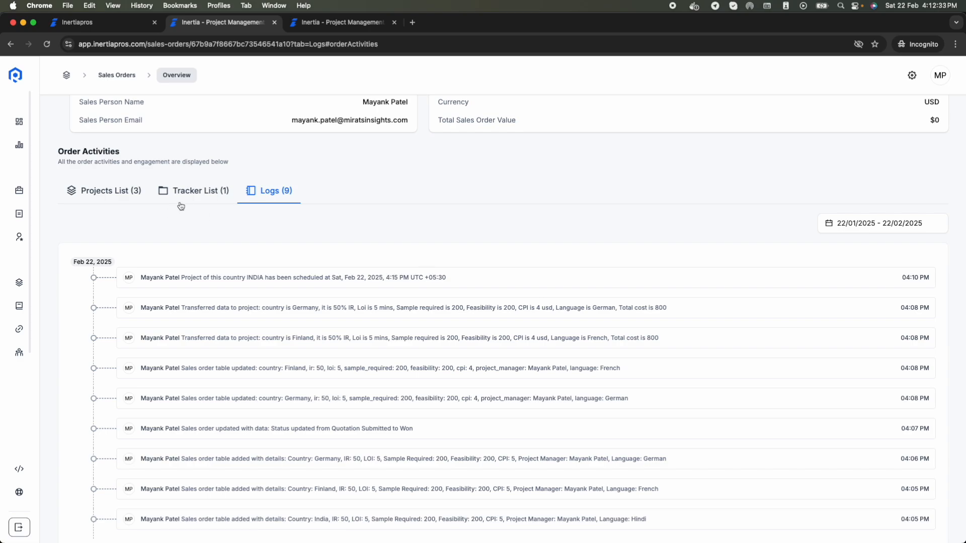
Step: Return to the order's Projects List at the top of the page
{"action": "left_click", "coordinate": [109, 197]}
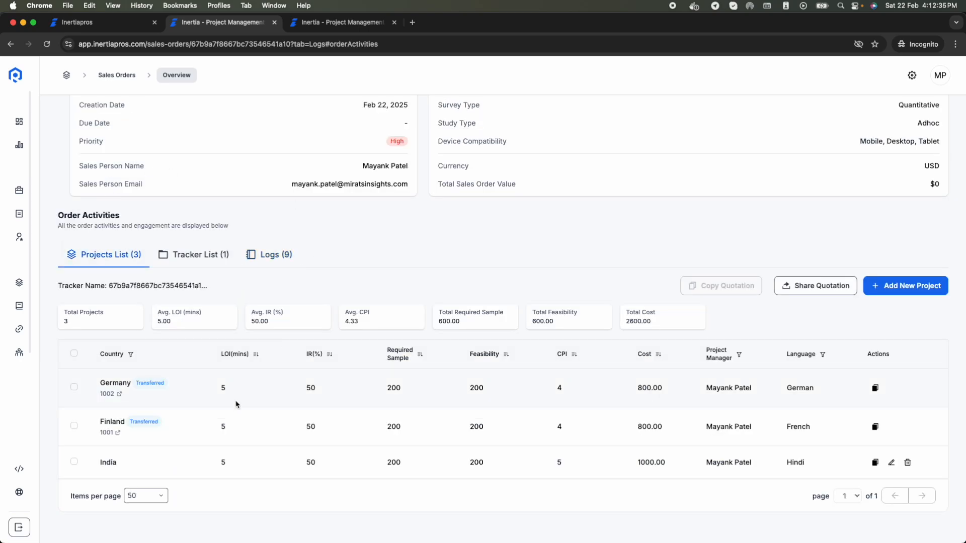
{"action": "scroll", "coordinate": [235, 404], "scroll_direction": "up", "scroll_amount": 3}
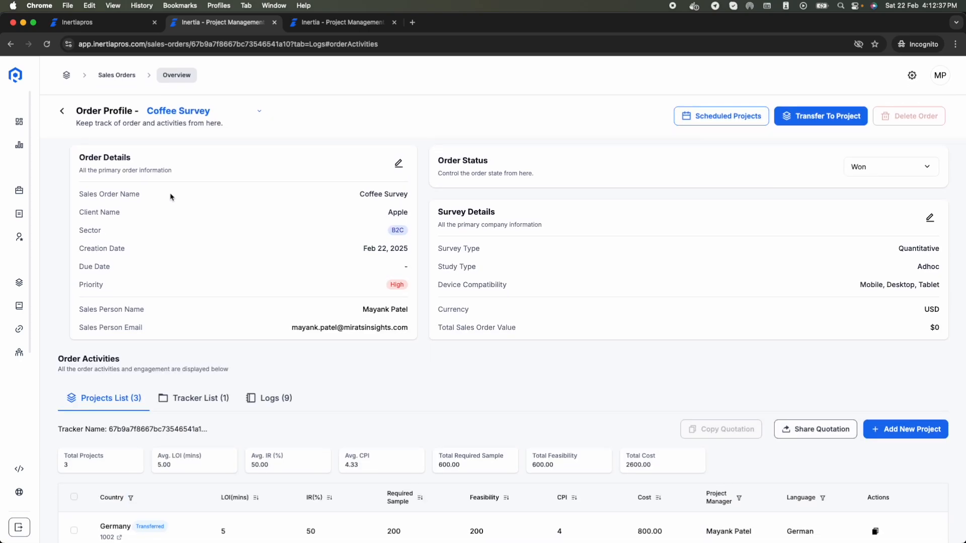
{"action": "scroll", "coordinate": [171, 196], "scroll_direction": "down", "scroll_amount": 3}
{"action": "scroll", "coordinate": [142, 189], "scroll_direction": "up", "scroll_amount": 3}
Step: Open project 1002, Coffee Survey-German-Germany, from the all-projects list
{"action": "mouse_move", "coordinate": [80, 237]}
{"action": "left_click", "coordinate": [75, 281]}
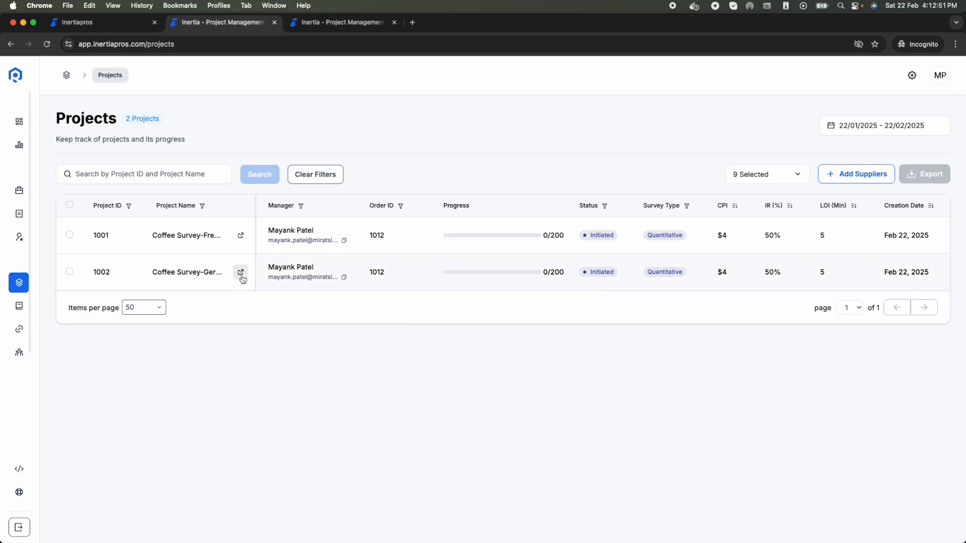
{"action": "left_click", "coordinate": [241, 275]}
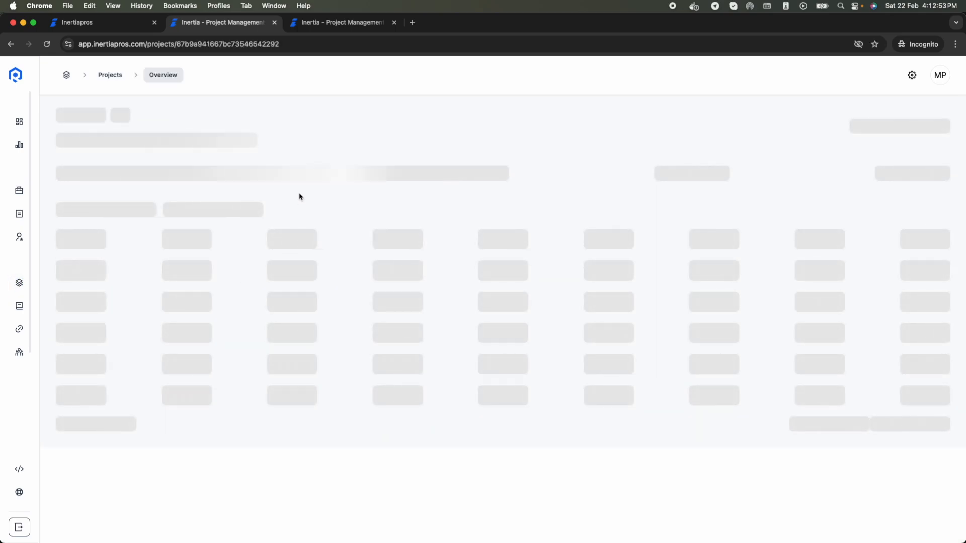
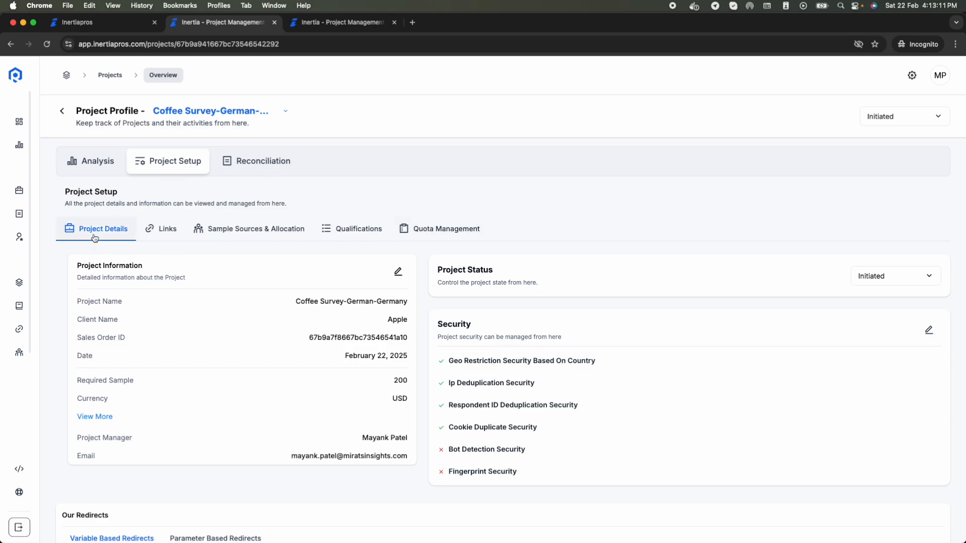
Step: Change the project name from 'Coffee Survey-German-Germany' to 'Germany - Coffee Survey' and save it
{"action": "scroll", "coordinate": [267, 389], "scroll_direction": "down", "scroll_amount": 1}
{"action": "scroll", "coordinate": [267, 389], "scroll_direction": "down", "scroll_amount": 4}
{"action": "scroll", "coordinate": [267, 389], "scroll_direction": "up", "scroll_amount": 3}
{"action": "scroll", "coordinate": [267, 389], "scroll_direction": "up", "scroll_amount": 2}
{"action": "left_click", "coordinate": [396, 272]}
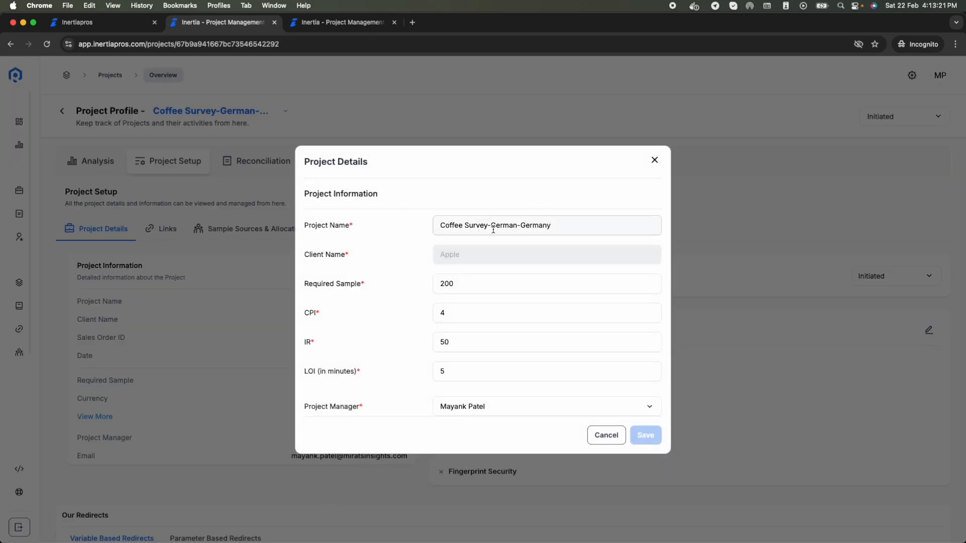
{"action": "left_click", "coordinate": [436, 226]}
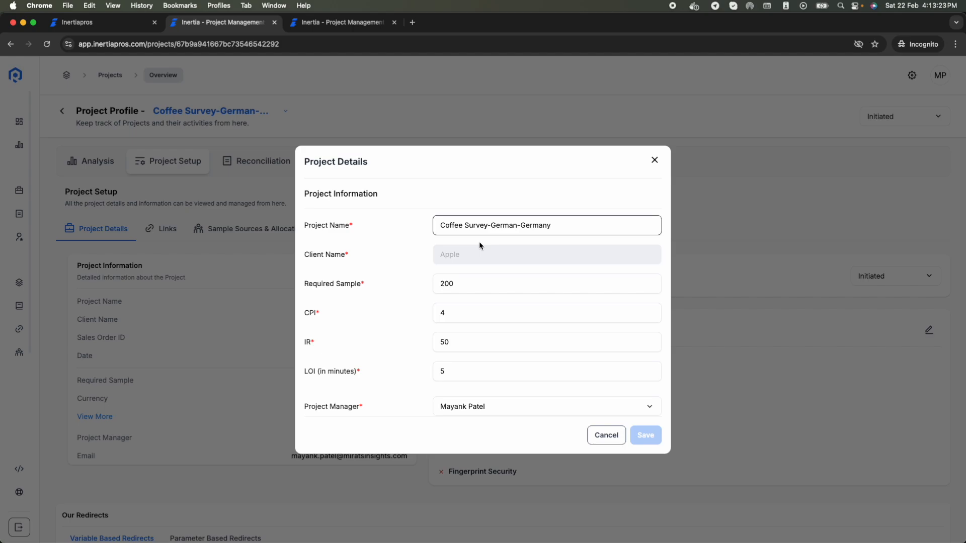
{"action": "type", "text": "Germany "}
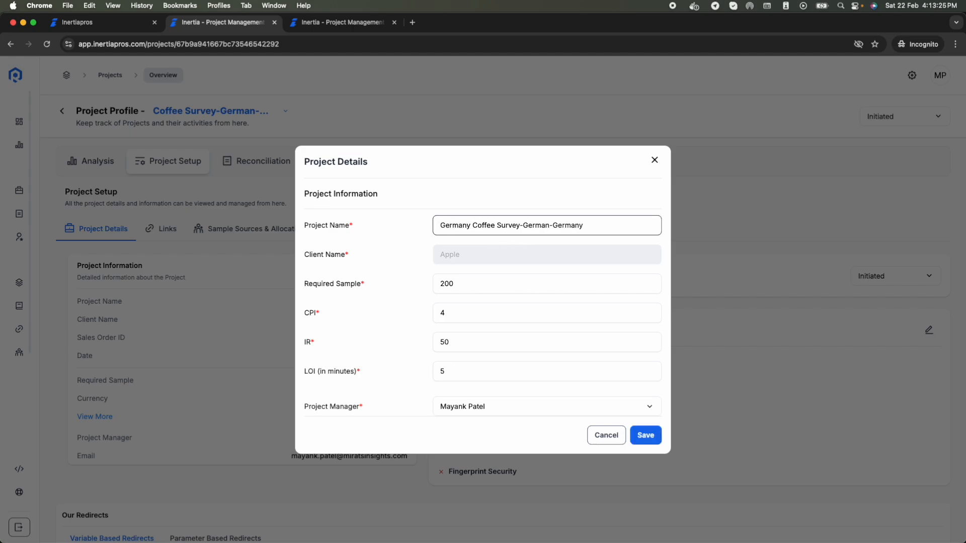
{"action": "type", "text": "-"}
{"action": "left_click_drag", "start_coordinate": [528, 225], "coordinate": [809, 242]}
{"action": "left_click", "coordinate": [398, 272]}
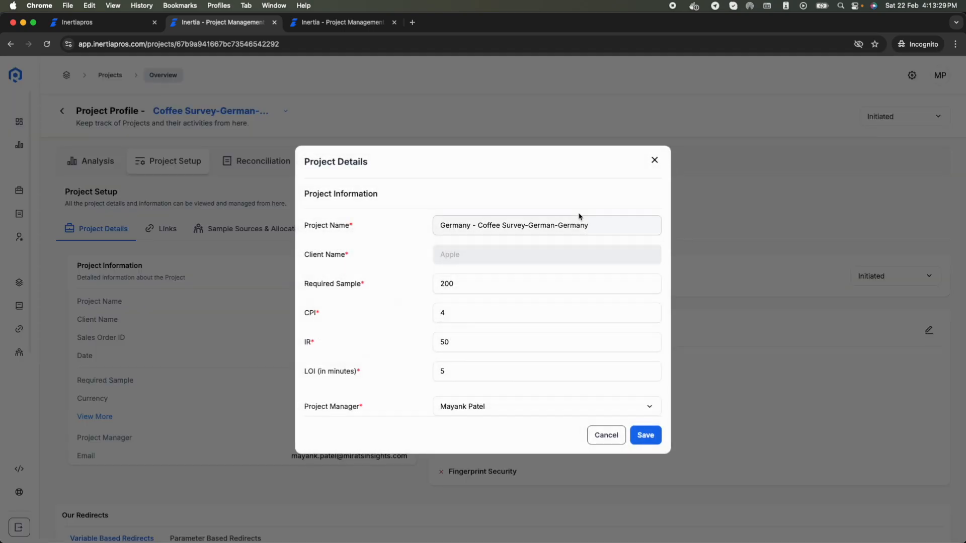
{"action": "left_click_drag", "start_coordinate": [529, 225], "coordinate": [594, 225]}
{"action": "key", "text": "BackSpace"}
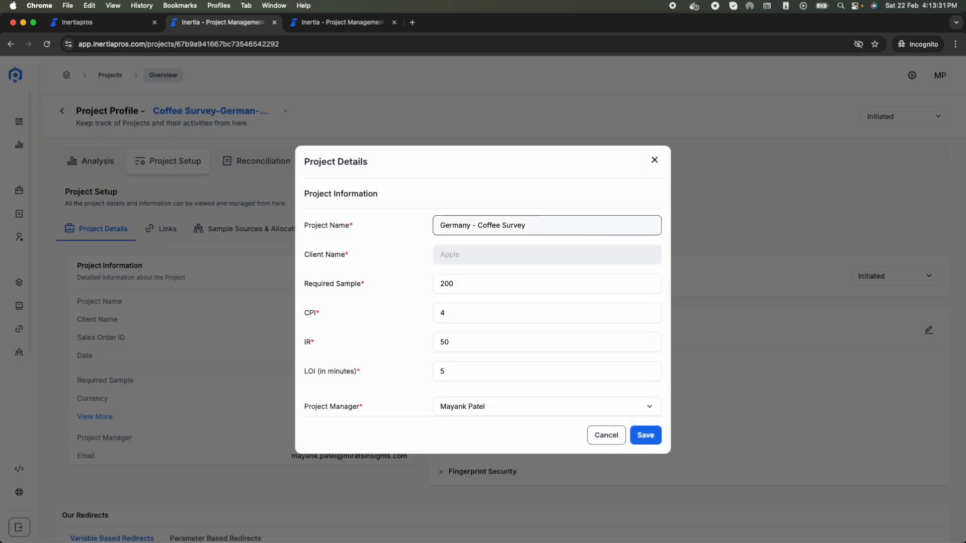
{"action": "scroll", "coordinate": [506, 340], "scroll_direction": "down", "scroll_amount": 2}
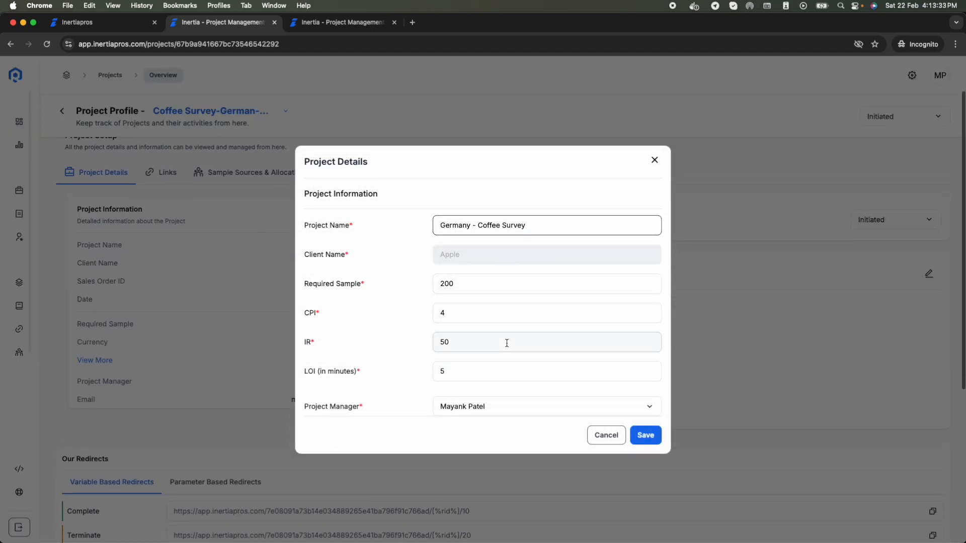
{"action": "scroll", "coordinate": [483, 362], "scroll_direction": "up", "scroll_amount": 2}
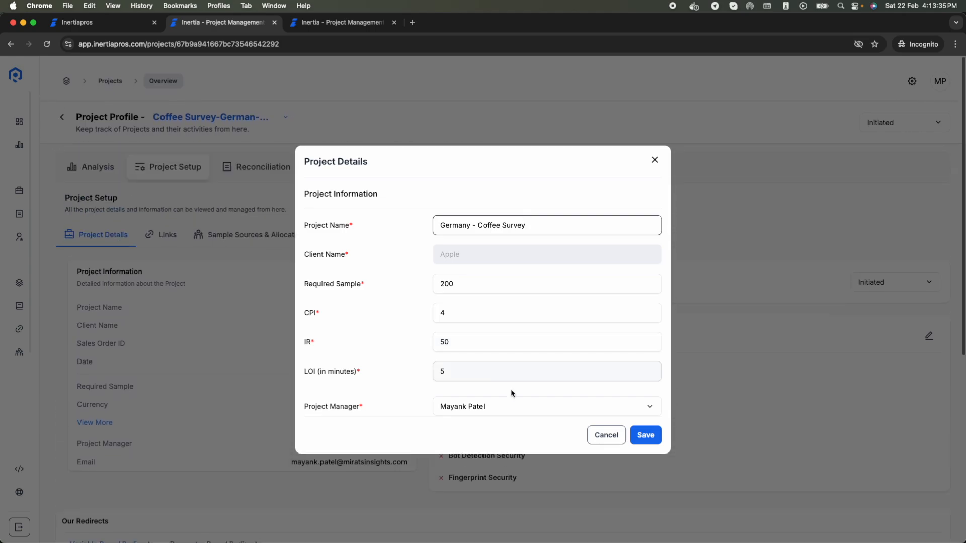
{"action": "left_click", "coordinate": [649, 436]}
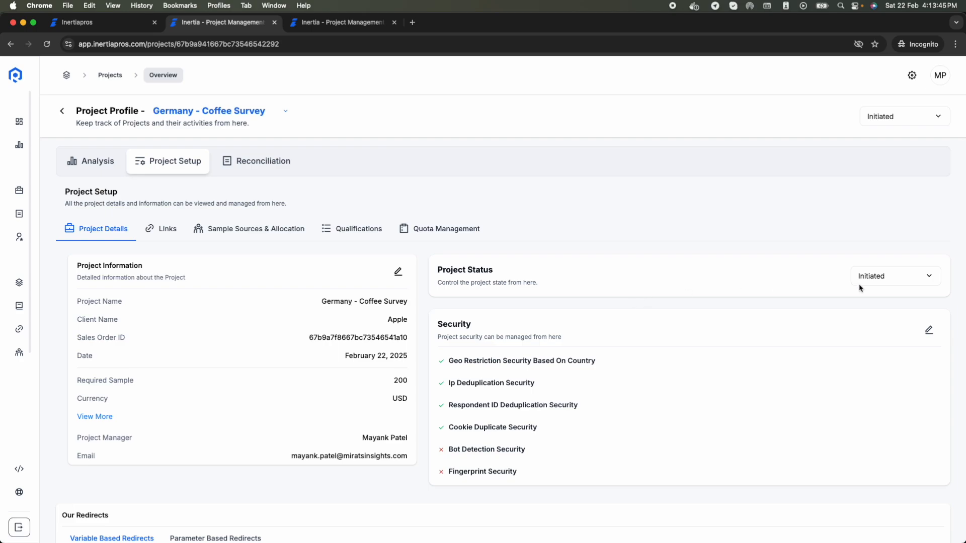
Step: Enable Bot Detection and Fingerprint Security in the project's security checks and save
{"action": "left_click", "coordinate": [929, 330]}
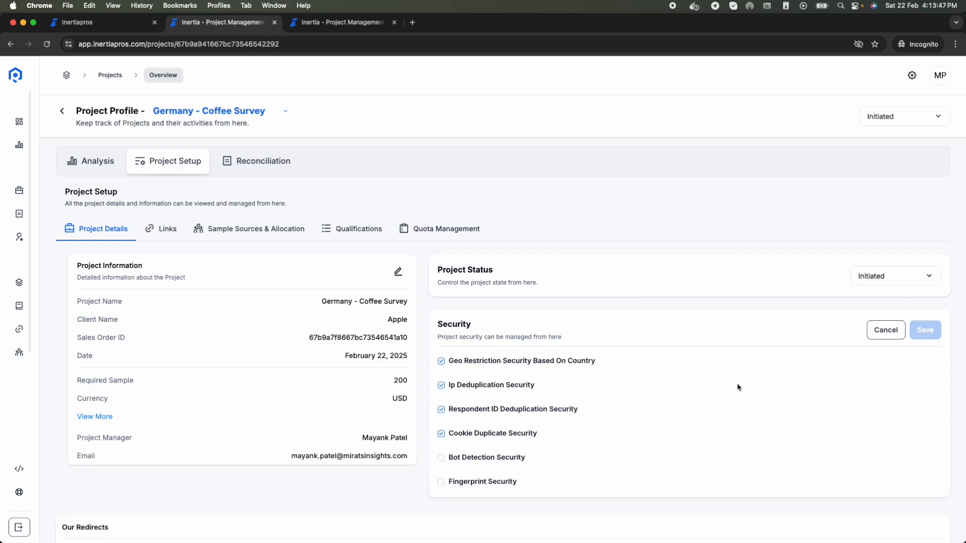
{"action": "left_click", "coordinate": [458, 463]}
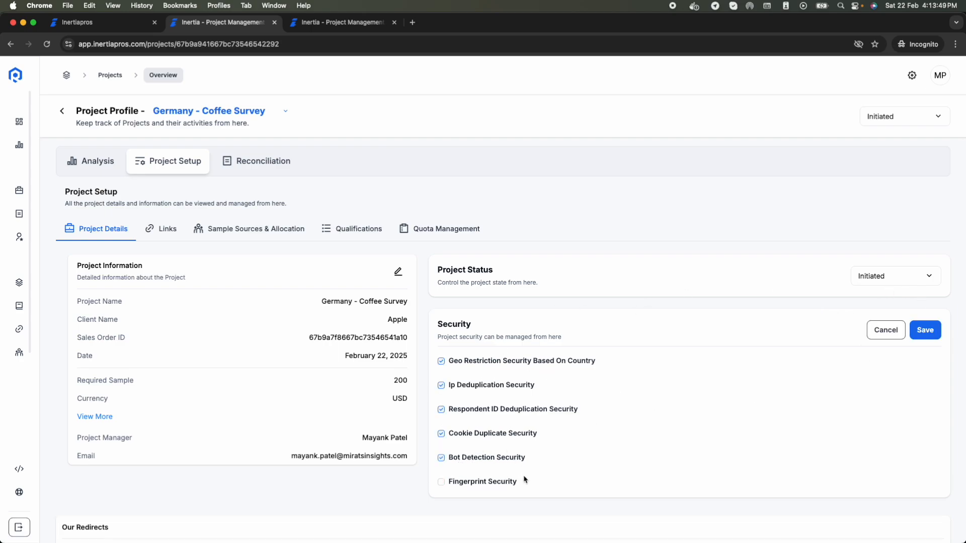
{"action": "left_click", "coordinate": [474, 482]}
{"action": "left_click", "coordinate": [931, 330]}
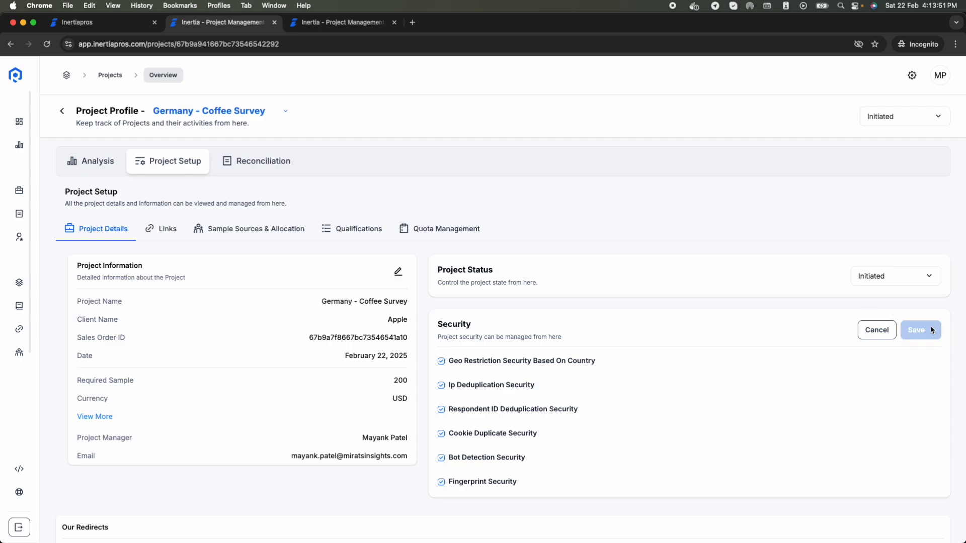
{"action": "left_click", "coordinate": [922, 331]}
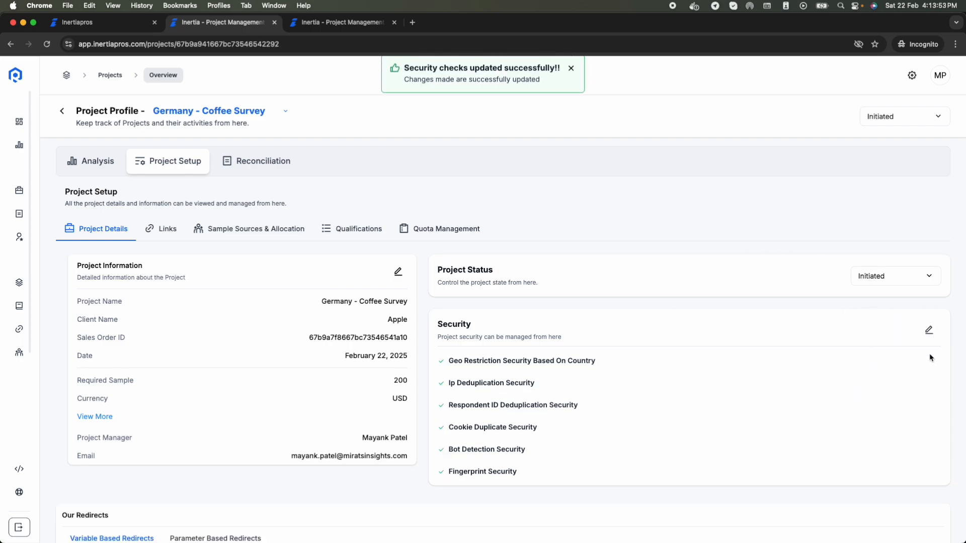
Step: Compare the Parameter Based and Variable Based redirect URLs for the project
{"action": "scroll", "coordinate": [519, 387], "scroll_direction": "down", "scroll_amount": 4}
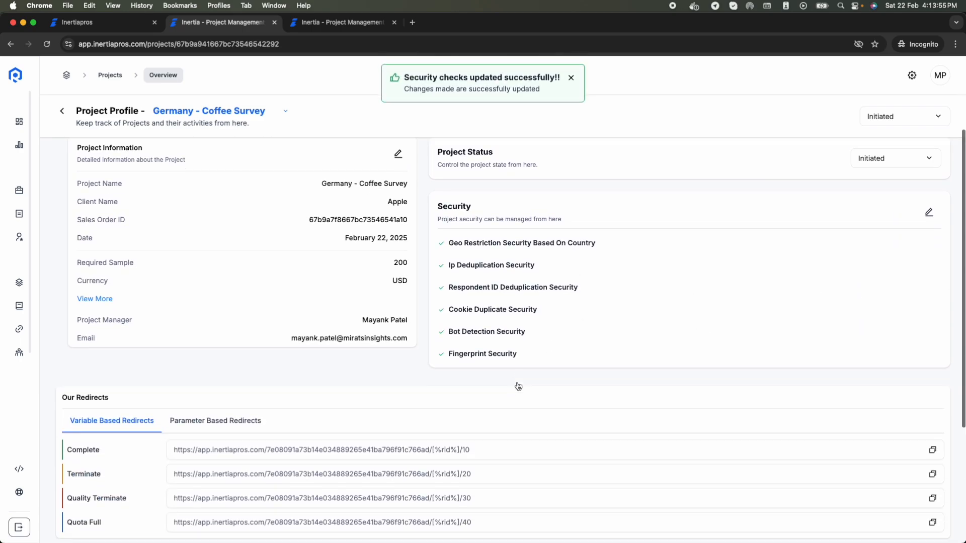
{"action": "scroll", "coordinate": [205, 322], "scroll_direction": "down", "scroll_amount": 2}
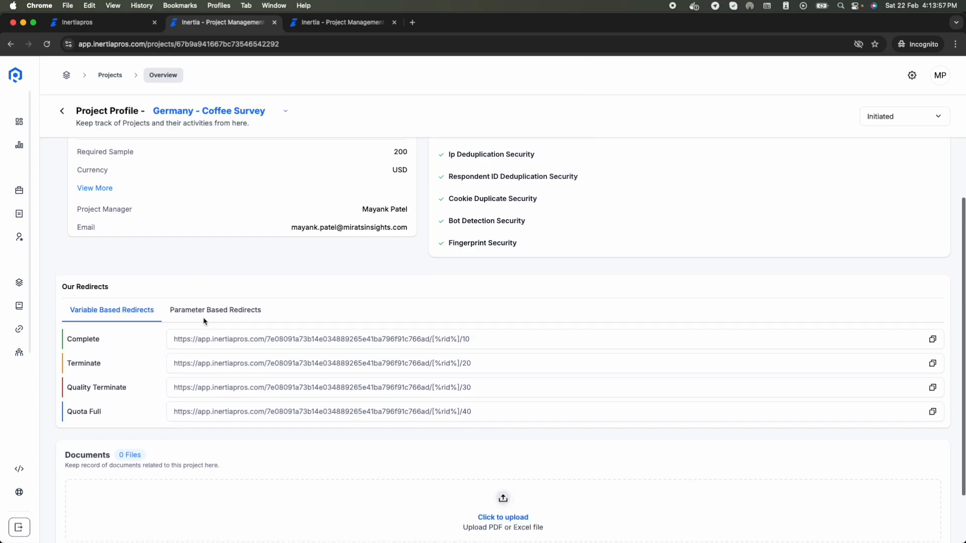
{"action": "left_click", "coordinate": [211, 308]}
{"action": "left_click", "coordinate": [121, 308]}
{"action": "left_click", "coordinate": [218, 310]}
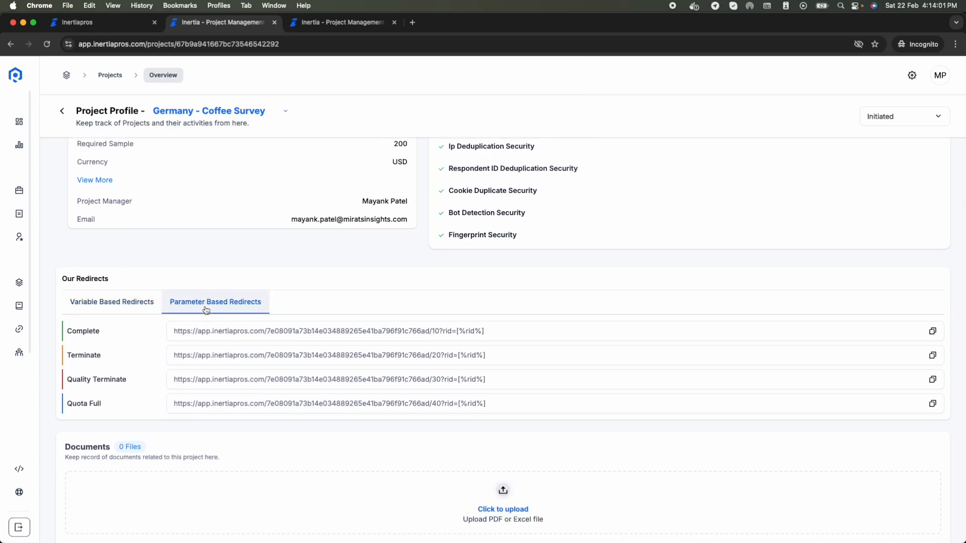
{"action": "left_click", "coordinate": [136, 308]}
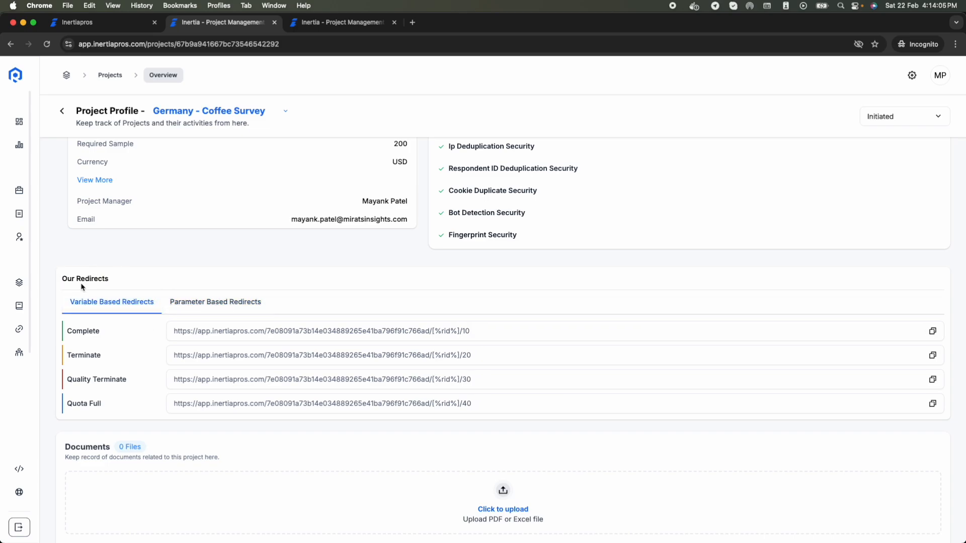
{"action": "mouse_move", "coordinate": [66, 300]}
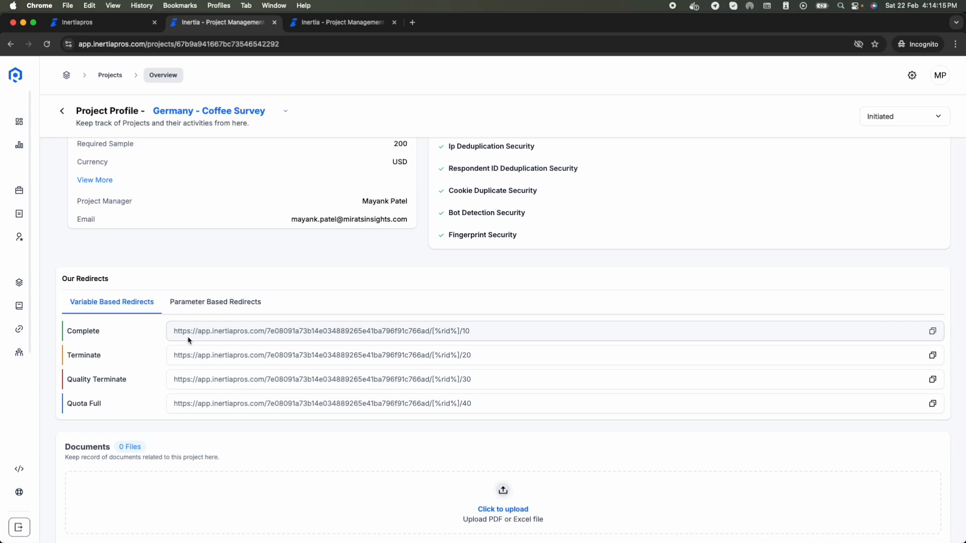
{"action": "scroll", "coordinate": [276, 256], "scroll_direction": "down", "scroll_amount": 3}
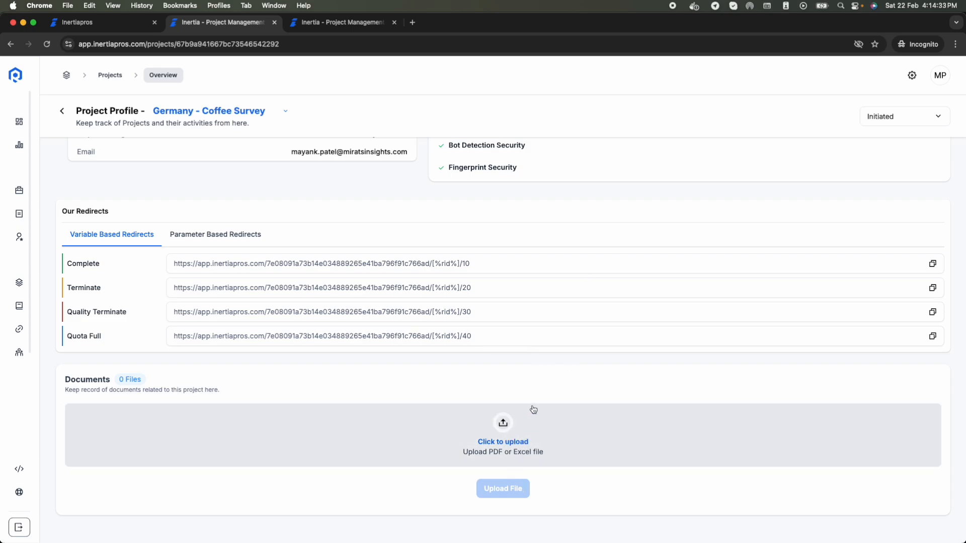
{"action": "scroll", "coordinate": [391, 338], "scroll_direction": "up", "scroll_amount": 10}
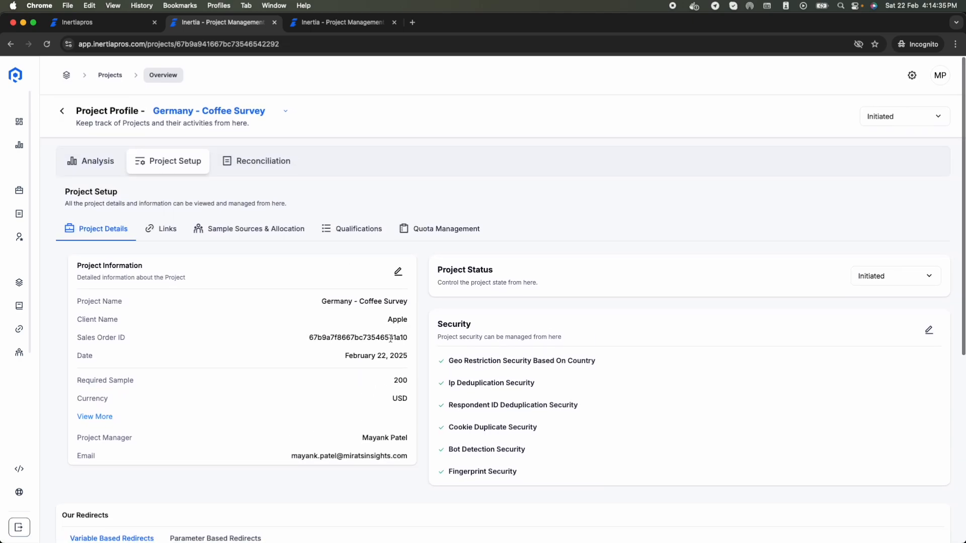
Step: Keep Single Link as the project's survey link type on the Links tab
{"action": "left_click", "coordinate": [164, 236]}
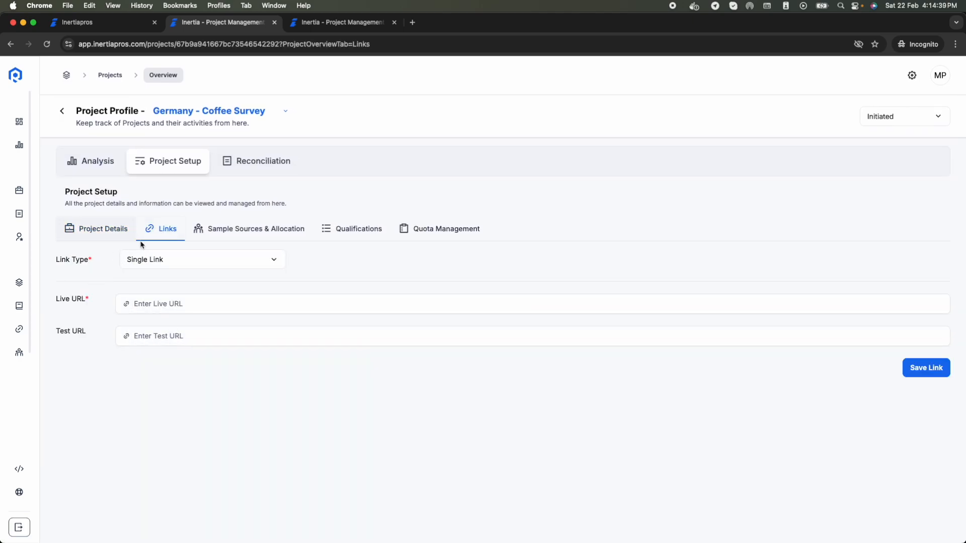
{"action": "left_click", "coordinate": [187, 261]}
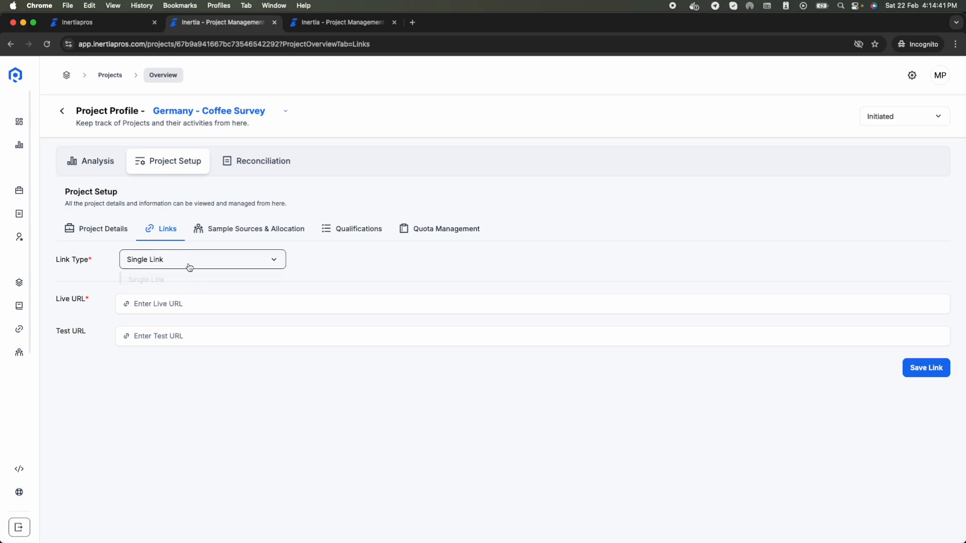
{"action": "left_click", "coordinate": [187, 271]}
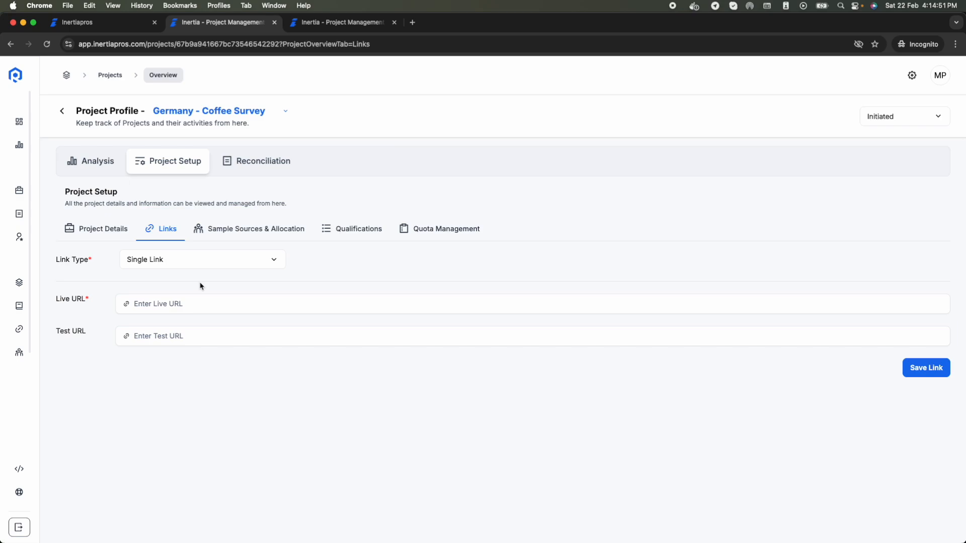
{"action": "left_click", "coordinate": [195, 259]}
{"action": "left_click", "coordinate": [179, 261]}
{"action": "left_click", "coordinate": [162, 304]}
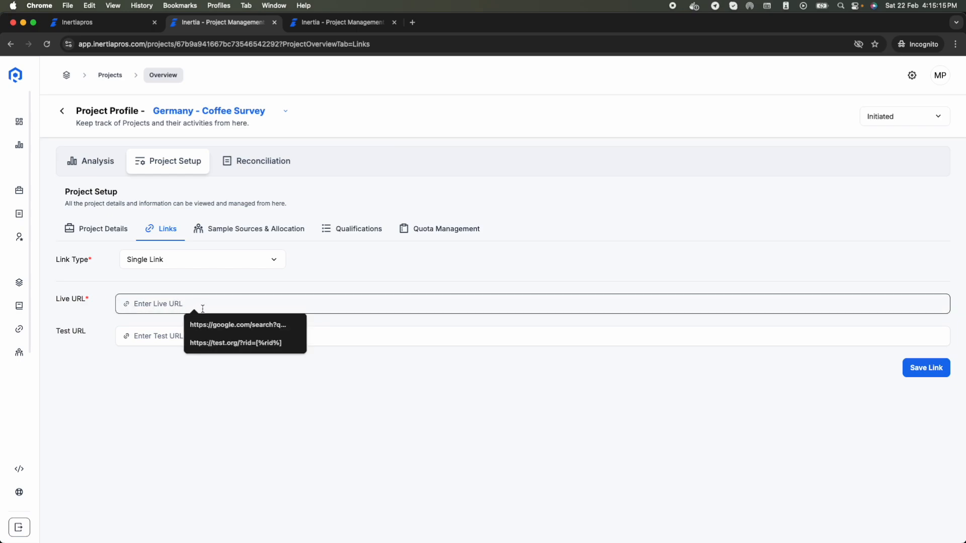
{"action": "left_click", "coordinate": [193, 322]}
{"action": "left_click", "coordinate": [182, 335]}
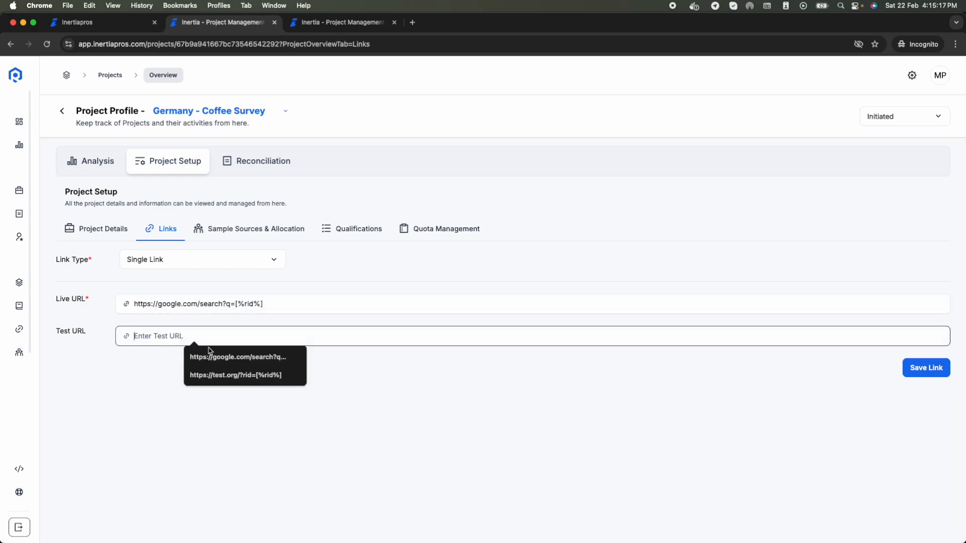
{"action": "left_click", "coordinate": [145, 355]}
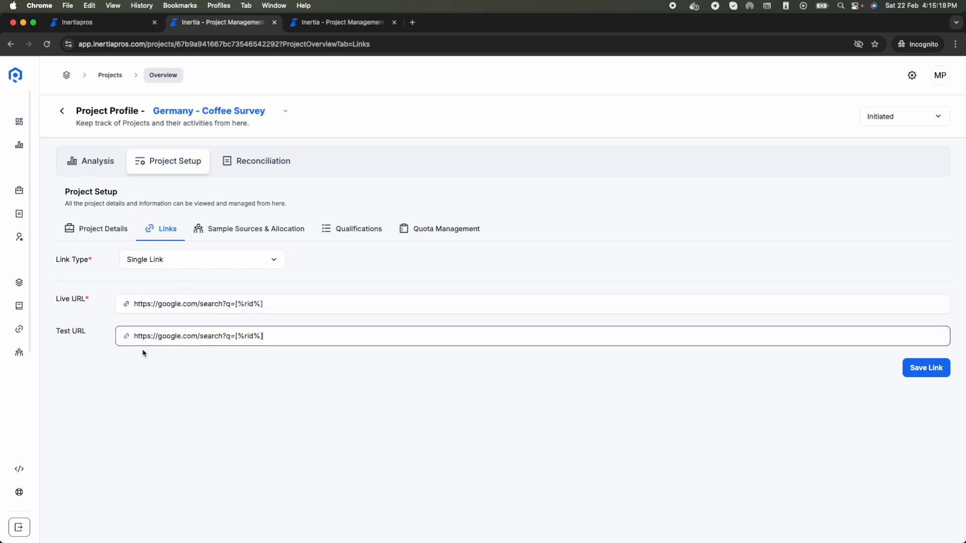
{"action": "left_click", "coordinate": [910, 368]}
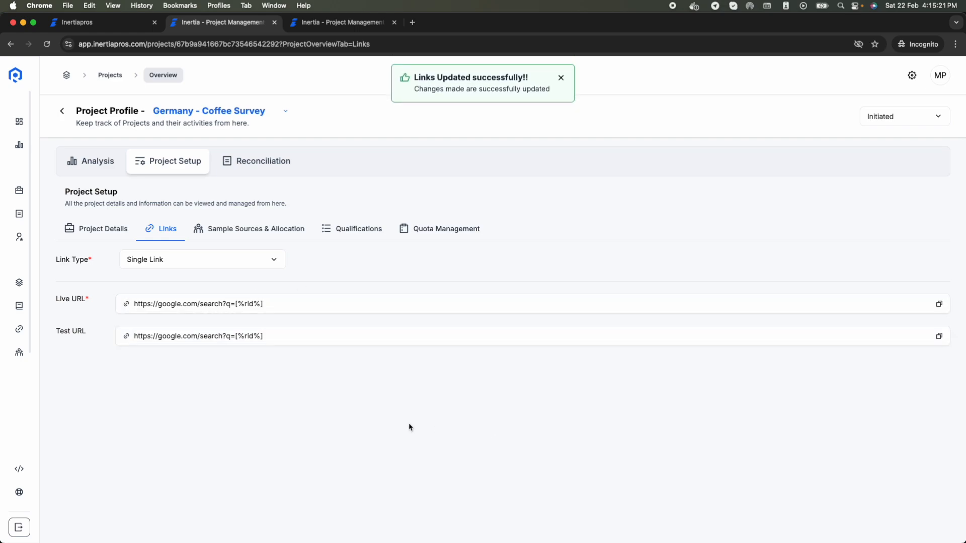
{"action": "left_click", "coordinate": [233, 233]}
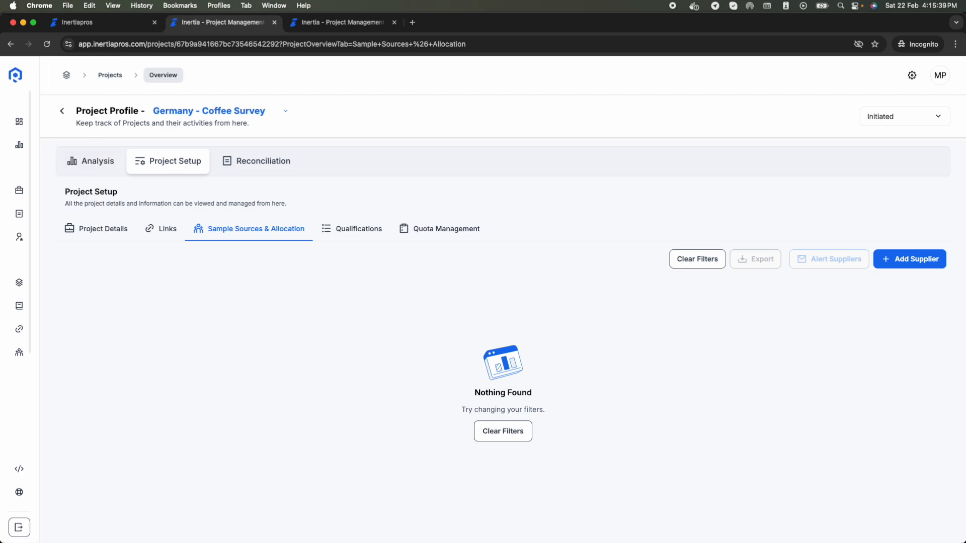
Step: Check the Add Supplier dialog's Supplier list, then go to the all-projects tab
{"action": "mouse_move", "coordinate": [67, 286]}
{"action": "left_click", "coordinate": [920, 264]}
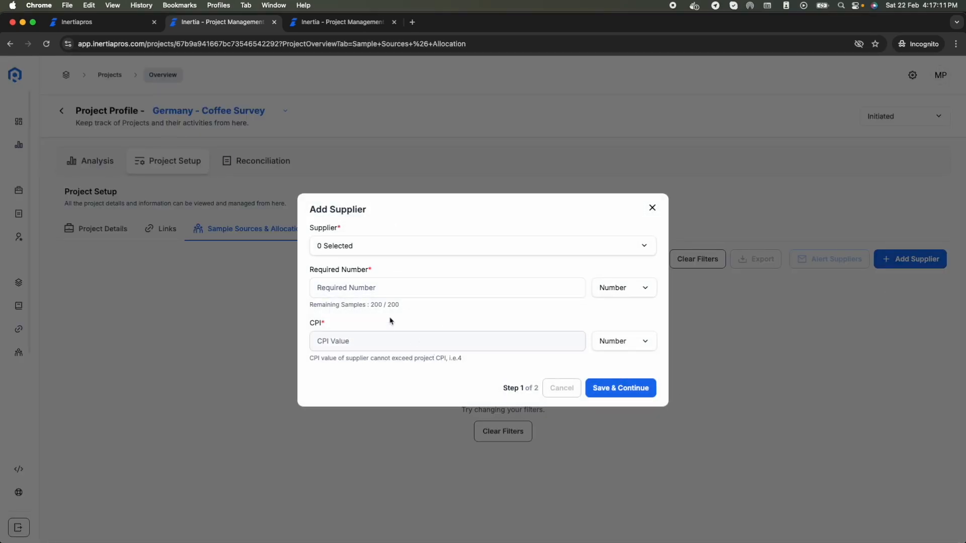
{"action": "left_click", "coordinate": [386, 255]}
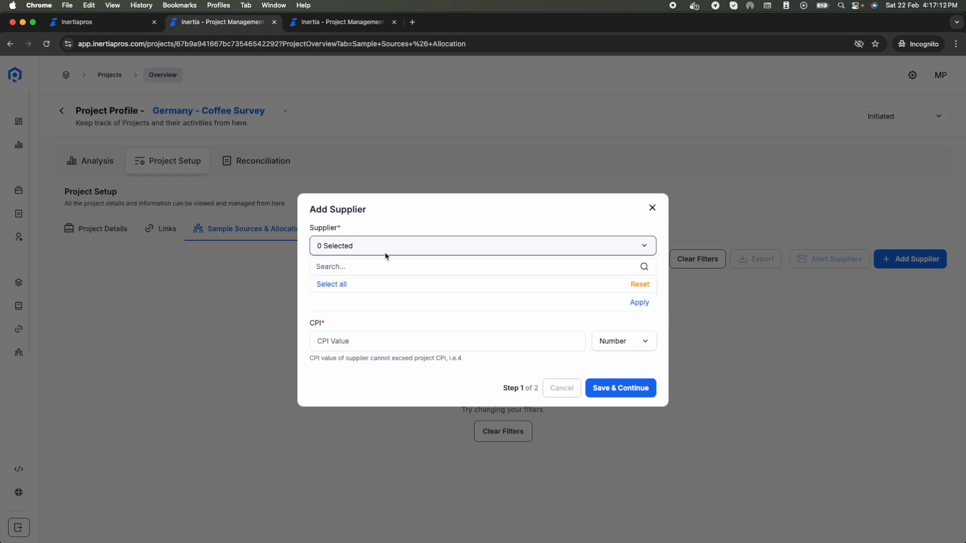
{"action": "left_click", "coordinate": [414, 250]}
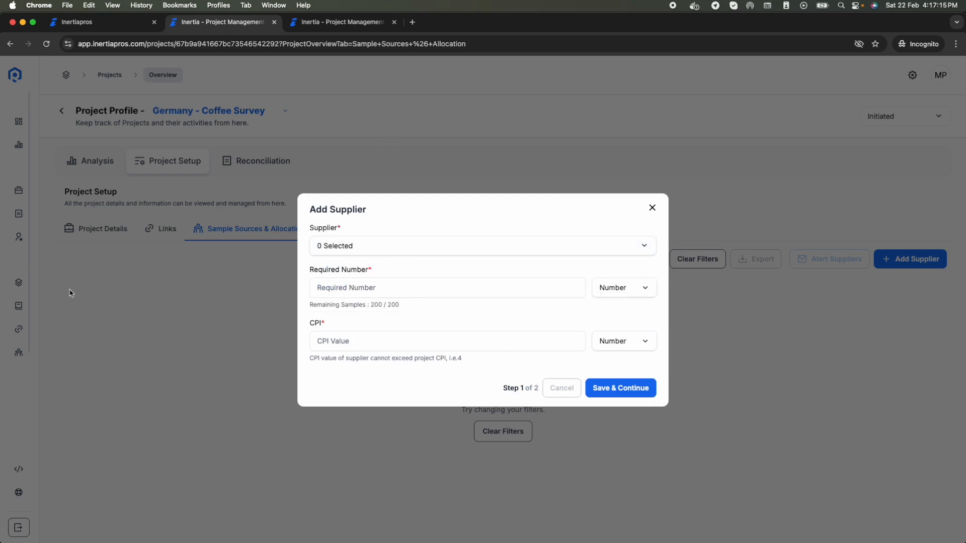
{"action": "left_click", "coordinate": [346, 22]}
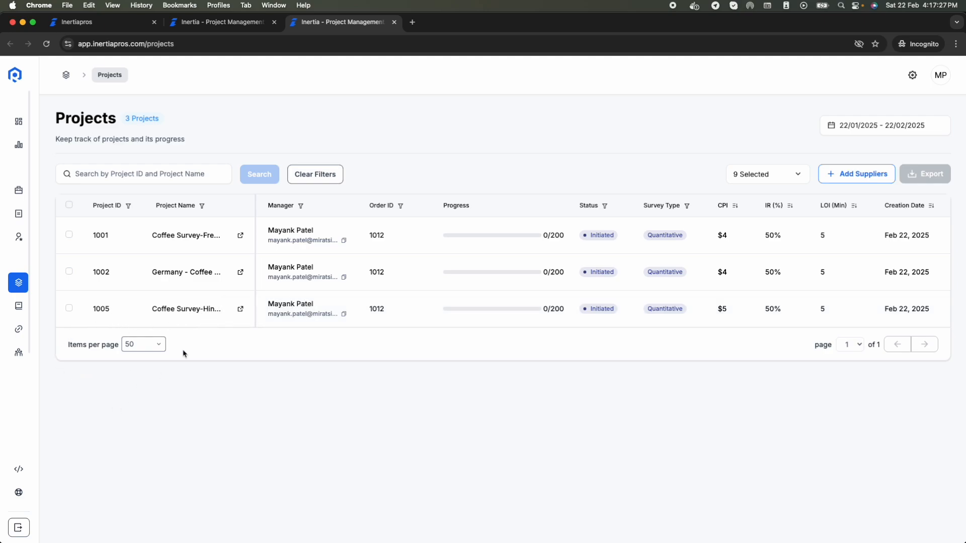
Step: Start a single new supplier named 'Cint' and fill in its e-mail address
{"action": "mouse_move", "coordinate": [17, 325]}
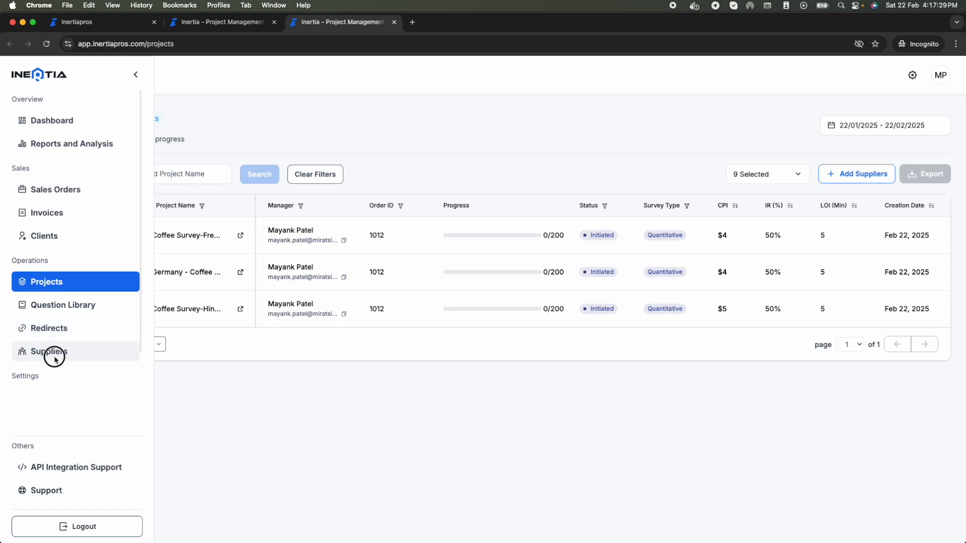
{"action": "left_click", "coordinate": [61, 351]}
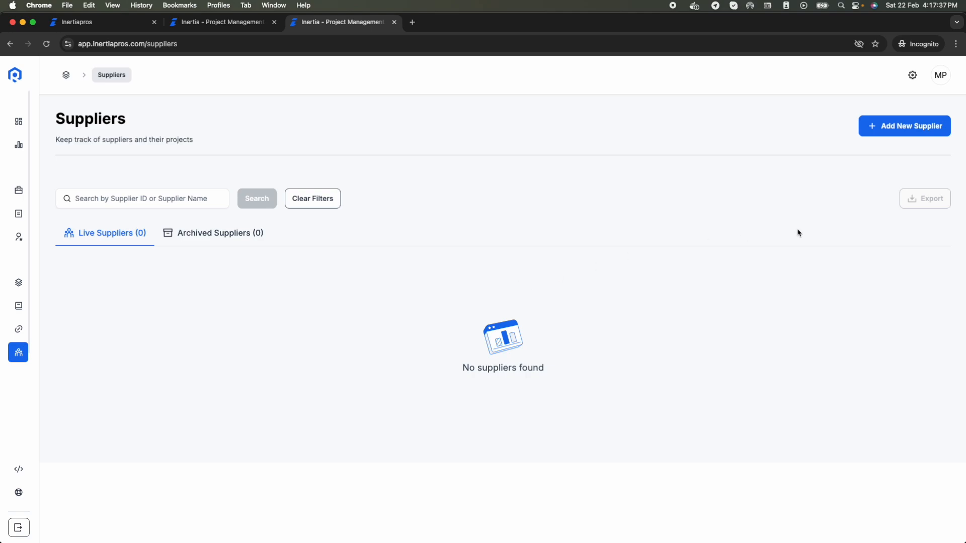
{"action": "left_click", "coordinate": [905, 132]}
{"action": "left_click", "coordinate": [863, 150]}
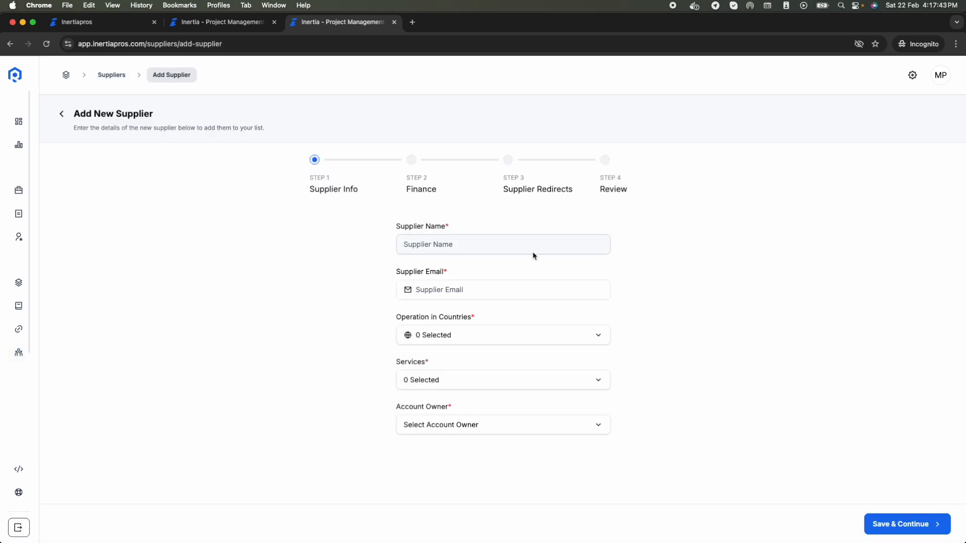
{"action": "left_click", "coordinate": [529, 249]}
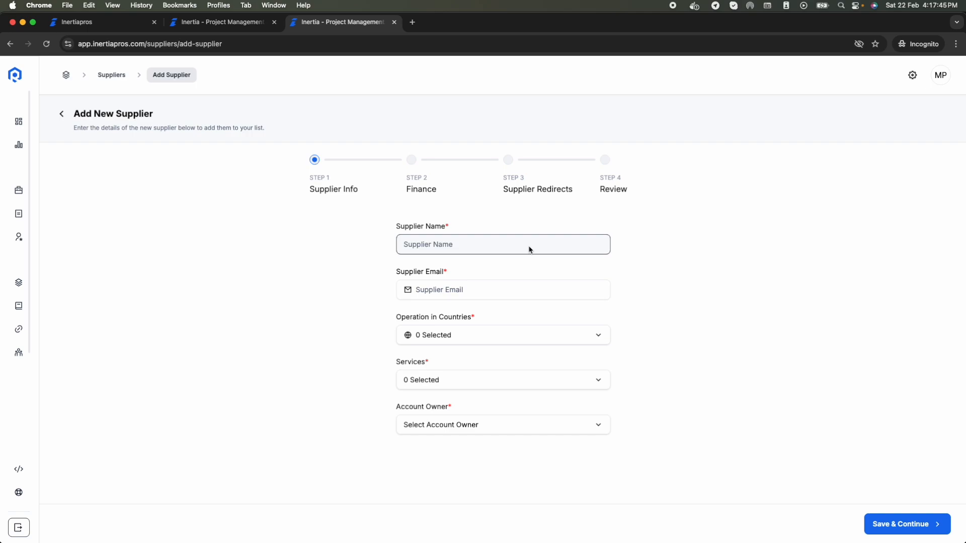
{"action": "type", "text": "Cint"}
{"action": "left_click", "coordinate": [515, 298]}
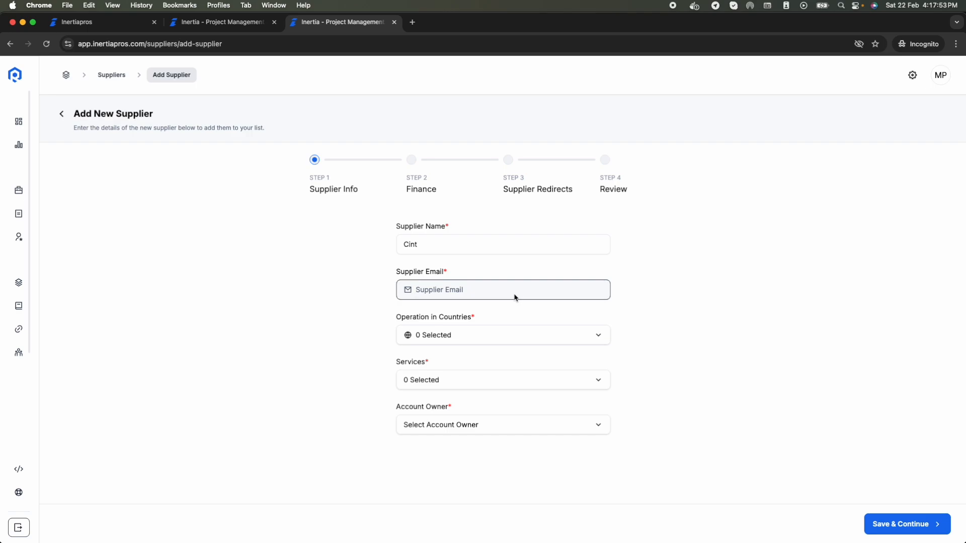
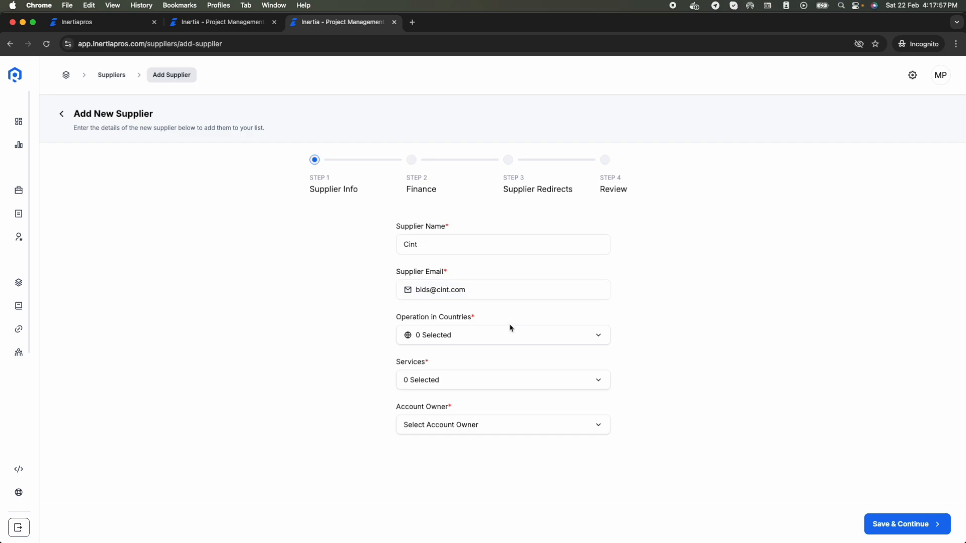
Step: Select all 250 countries, add B2C service, assign an account owner, and save the supplier info
{"action": "left_click", "coordinate": [504, 334]}
{"action": "left_click", "coordinate": [424, 373]}
{"action": "left_click", "coordinate": [716, 370]}
{"action": "left_click", "coordinate": [458, 335]}
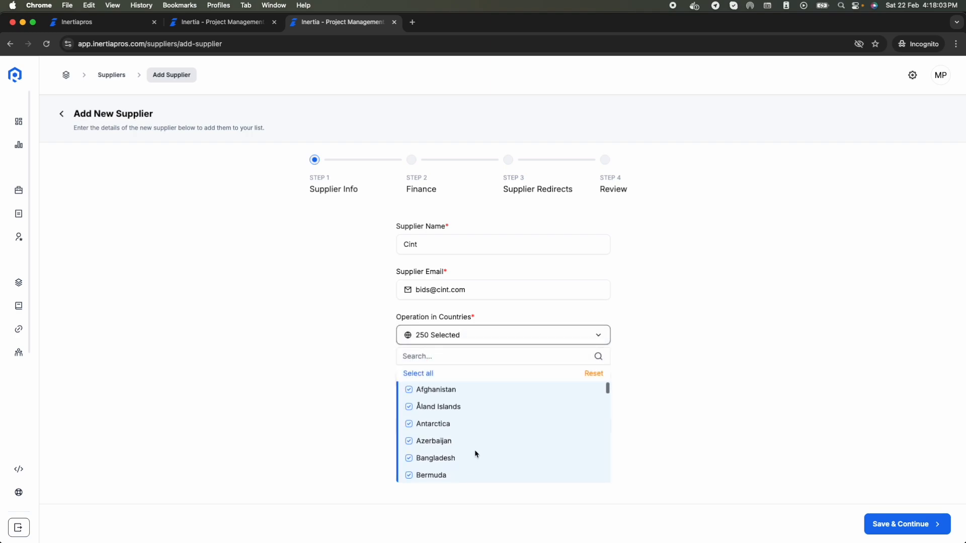
{"action": "left_click", "coordinate": [564, 278]}
{"action": "left_click", "coordinate": [481, 383]}
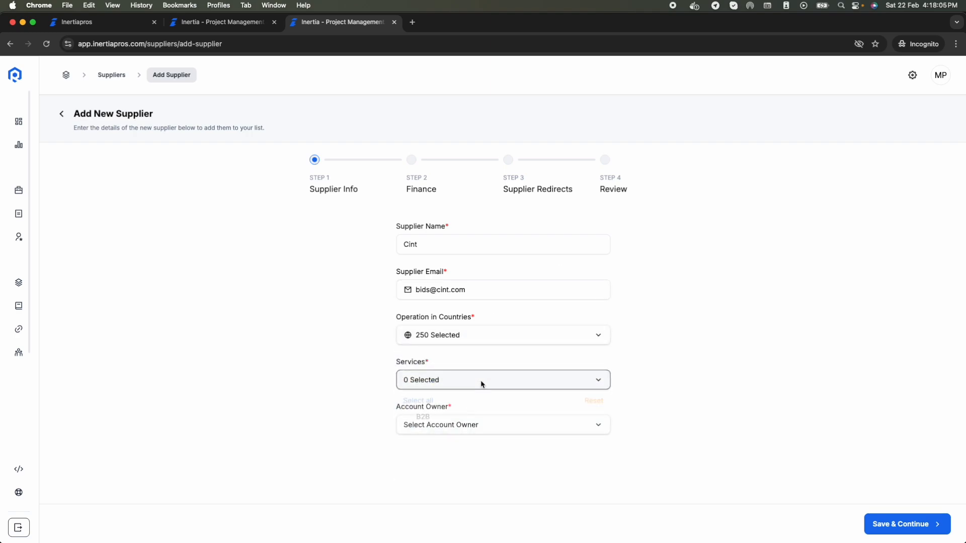
{"action": "left_click", "coordinate": [436, 439]}
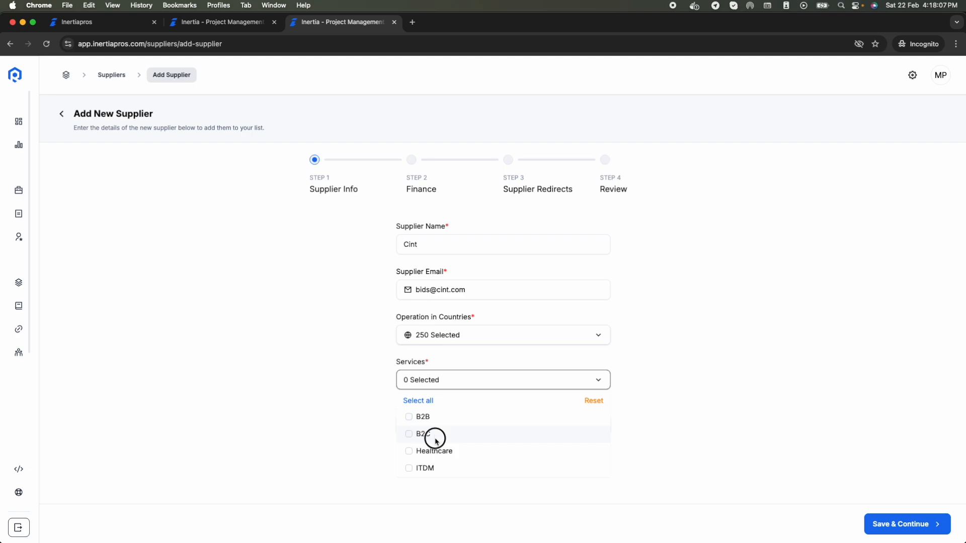
{"action": "left_click", "coordinate": [347, 436]}
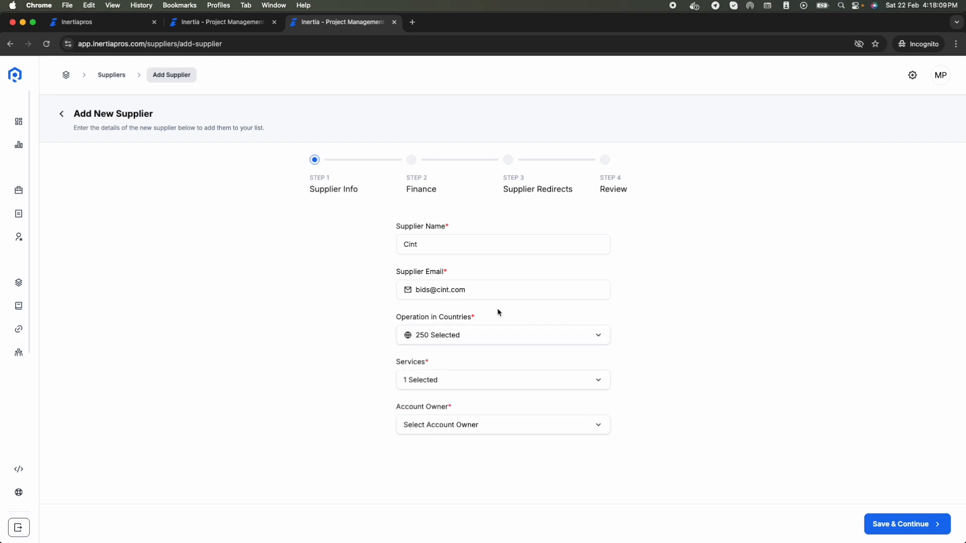
{"action": "left_click", "coordinate": [488, 430]}
{"action": "left_click", "coordinate": [448, 462]}
{"action": "left_click", "coordinate": [883, 525]}
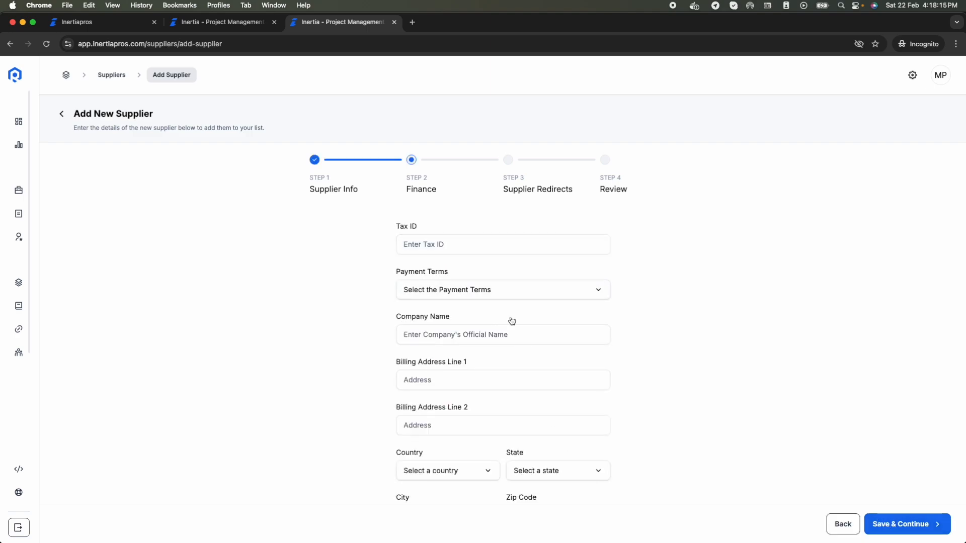
Step: Leave the Finance details blank and continue to Supplier Redirects
{"action": "scroll", "coordinate": [511, 318], "scroll_direction": "down", "scroll_amount": 3}
{"action": "scroll", "coordinate": [541, 282], "scroll_direction": "up", "scroll_amount": 3}
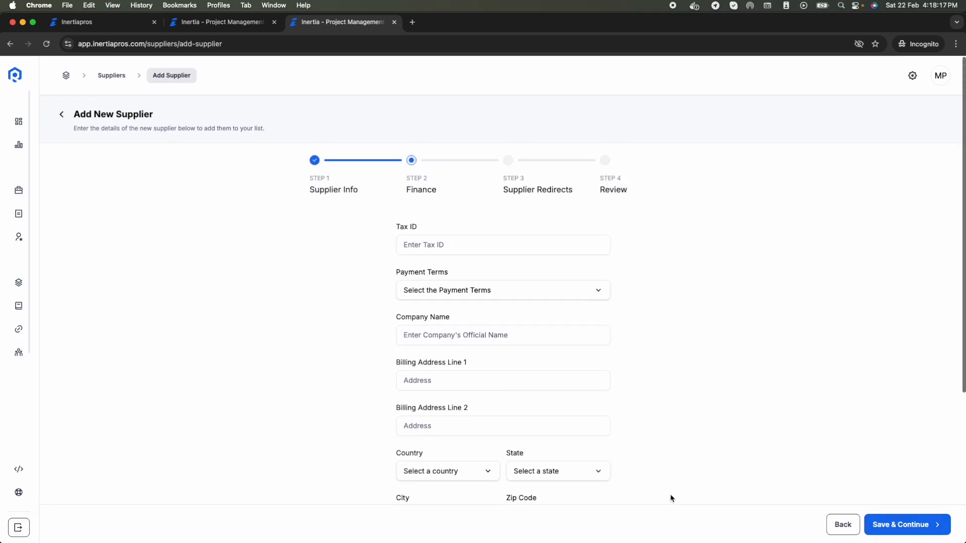
{"action": "left_click", "coordinate": [929, 528]}
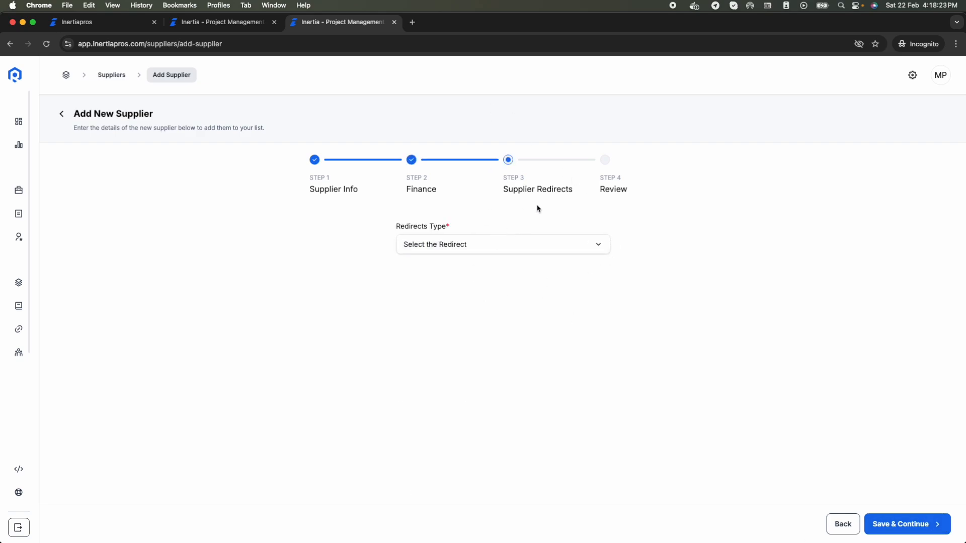
{"action": "left_click", "coordinate": [479, 253]}
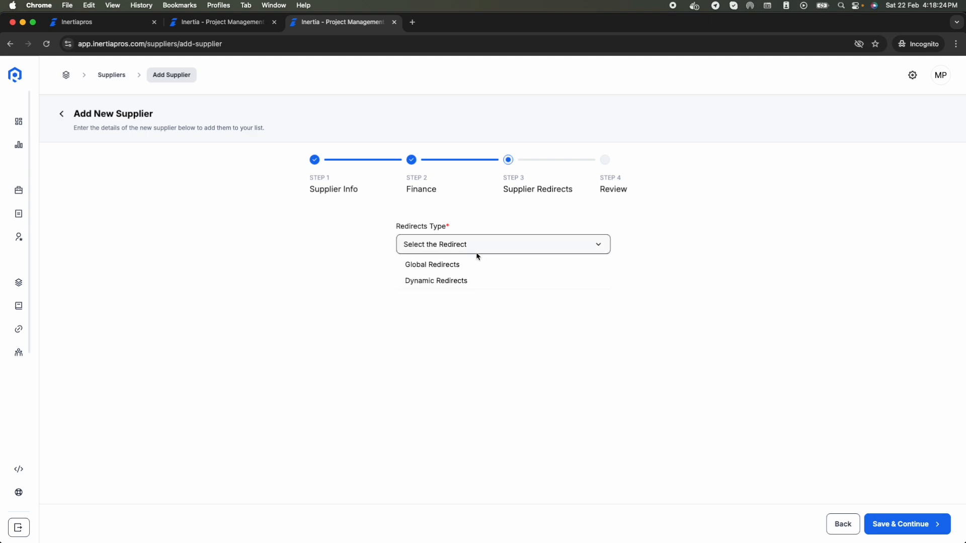
{"action": "left_click", "coordinate": [442, 263]}
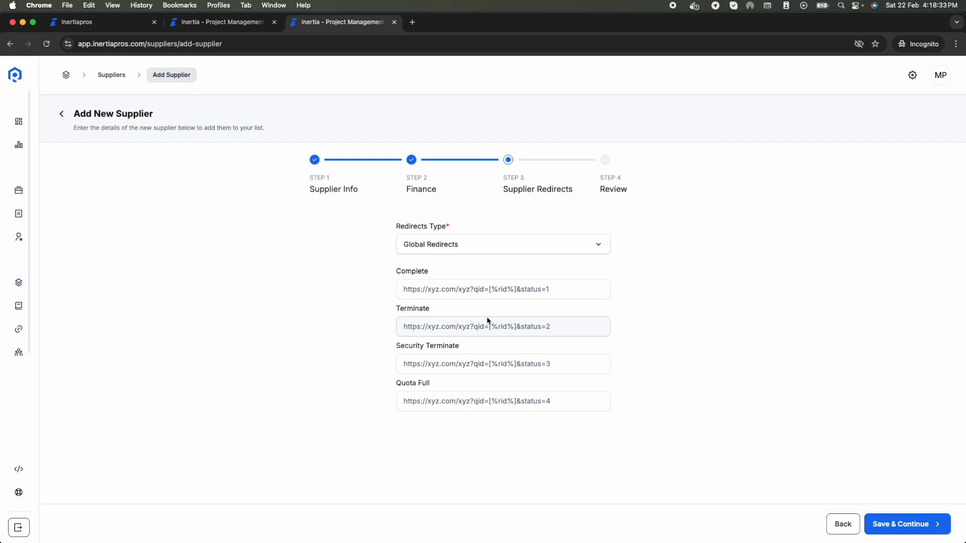
{"action": "left_click", "coordinate": [474, 245]}
{"action": "left_click", "coordinate": [472, 281]}
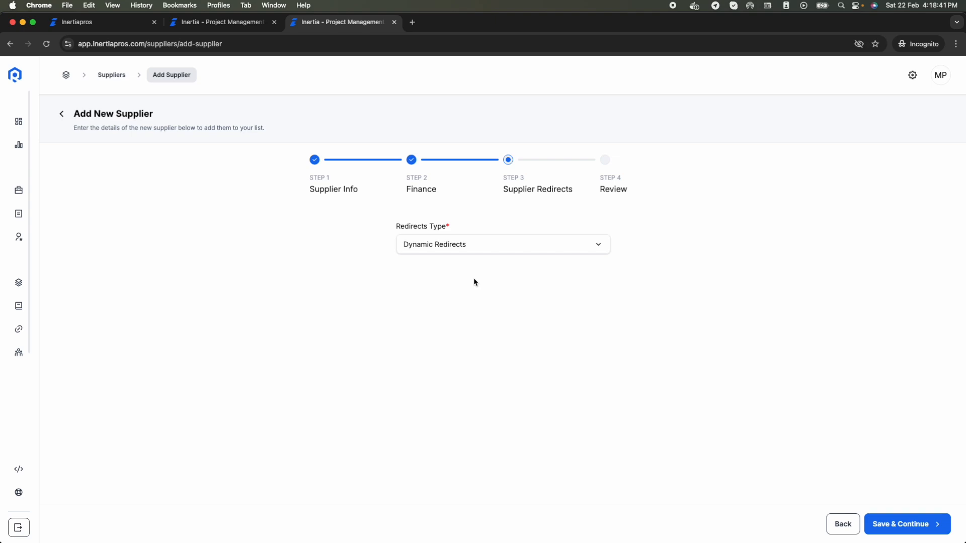
{"action": "left_click", "coordinate": [496, 243]}
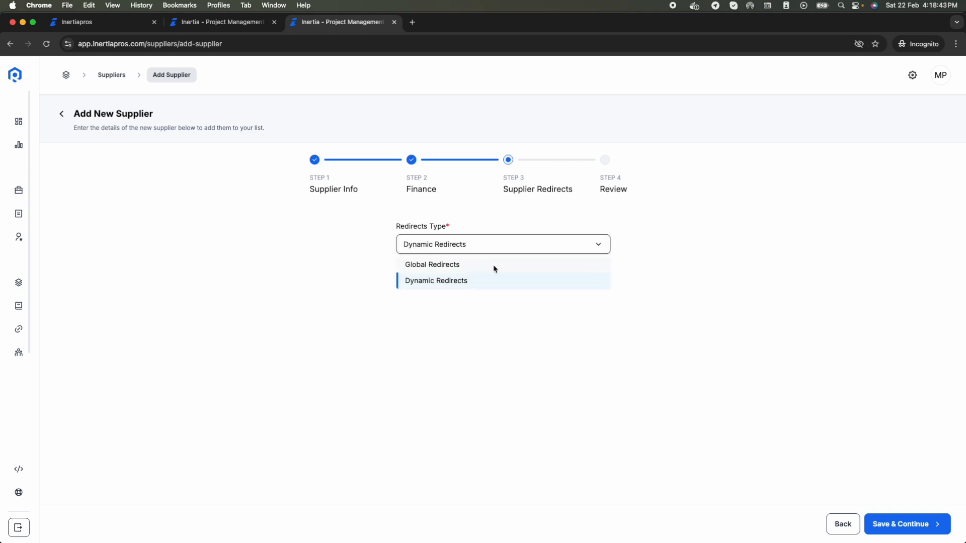
{"action": "left_click", "coordinate": [492, 266]}
{"action": "left_click", "coordinate": [475, 294]}
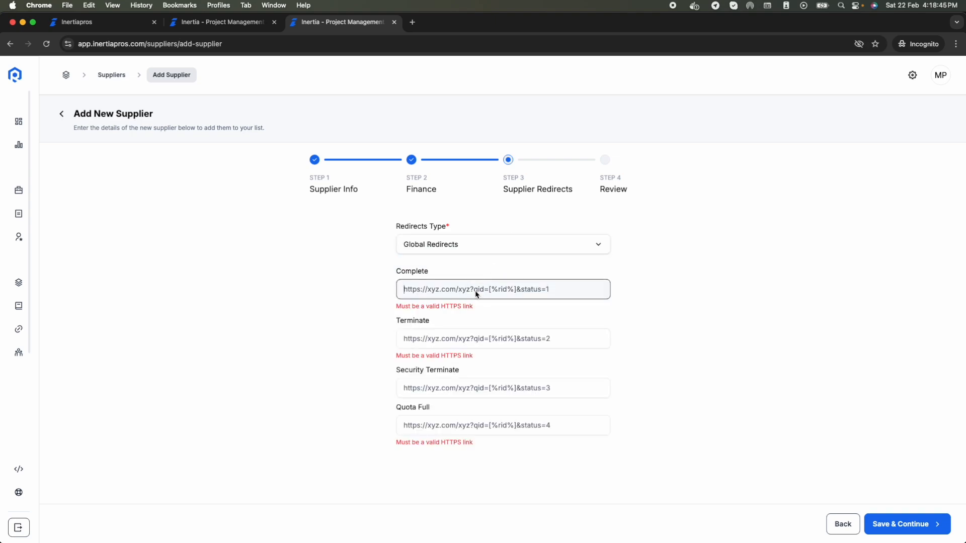
{"action": "type", "text": "https://"}
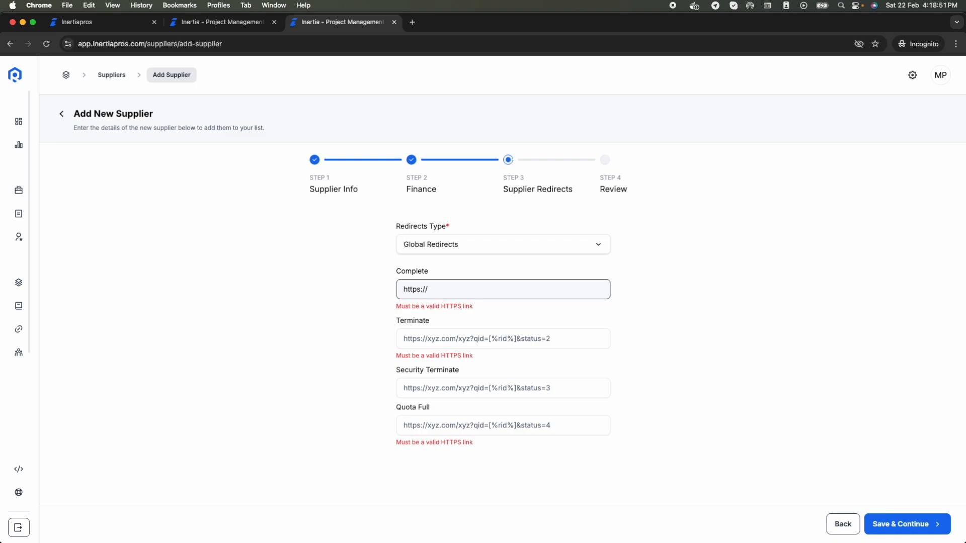
{"action": "type", "text": "linkedin.com/?"}
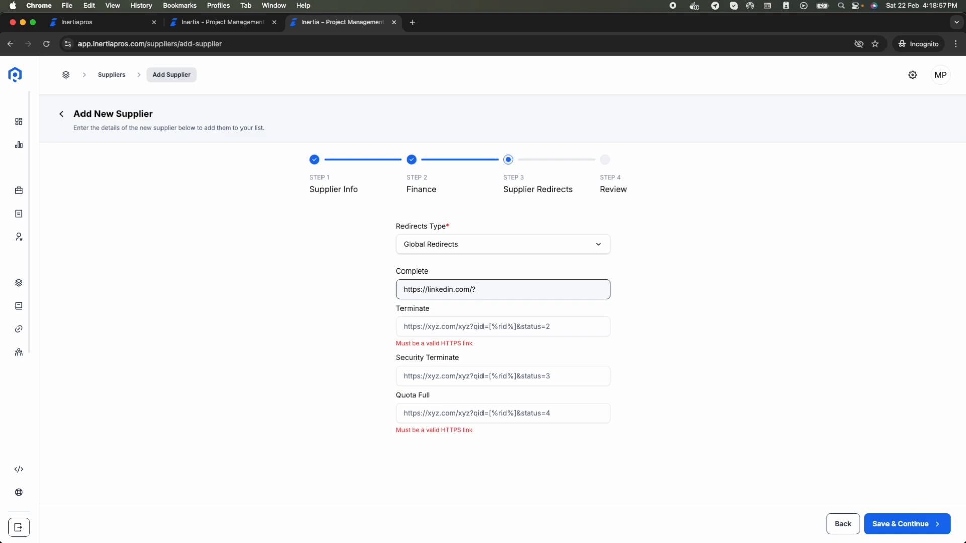
{"action": "type", "text": "response"}
{"action": "type", "text": "_id"}
{"action": "type", "text": "=[%"}
{"action": "type", "text": "rid5"}
{"action": "type", "text": "%"}
{"action": "type", "text": "]"}
Step: Copy the Complete URL into the Terminate, Security Terminate and Quota Full fields
{"action": "key", "text": "super+a"}
{"action": "key", "text": "super+c"}
{"action": "left_click", "coordinate": [455, 328]}
{"action": "key", "text": "super+v"}
{"action": "left_click", "coordinate": [455, 366]}
{"action": "key", "text": "super+v"}
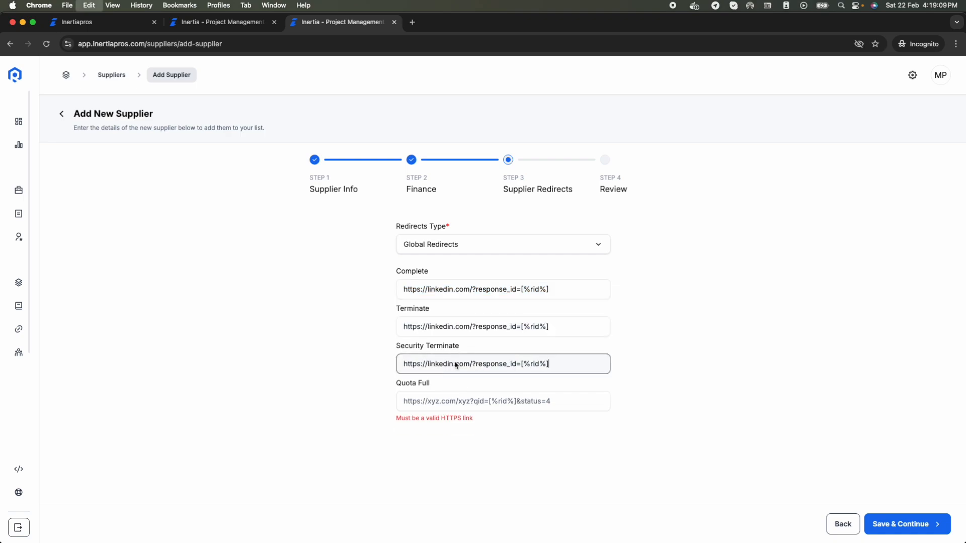
{"action": "left_click", "coordinate": [466, 407]}
{"action": "key", "text": "super+v"}
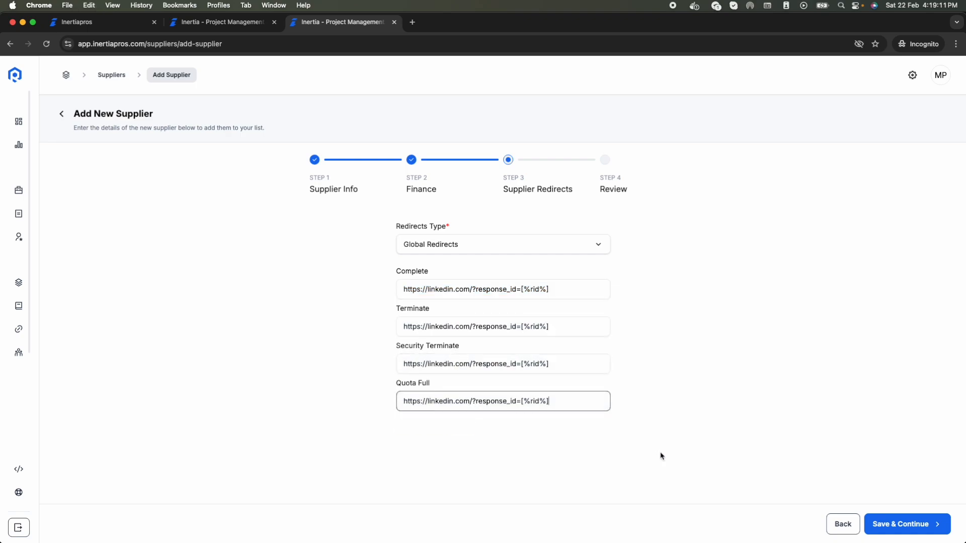
{"action": "left_click", "coordinate": [571, 291]}
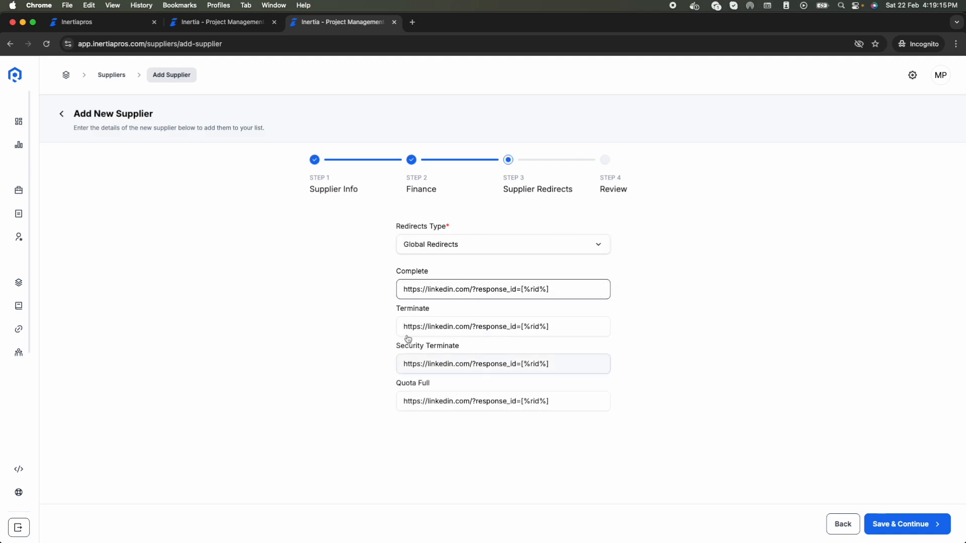
Step: Append &status=complete to the Complete URL and add it to the other three URLs
{"action": "type", "text": "&status="}
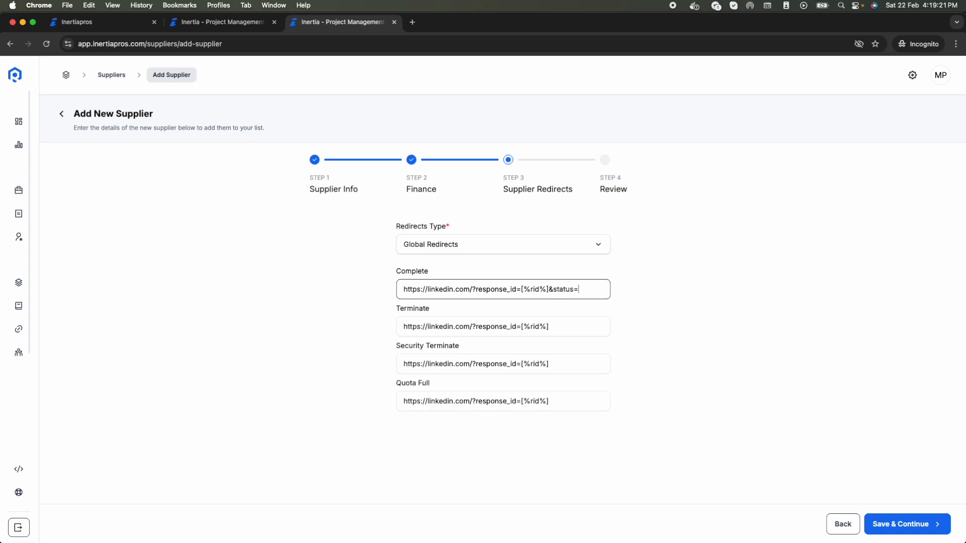
{"action": "type", "text": "complete"}
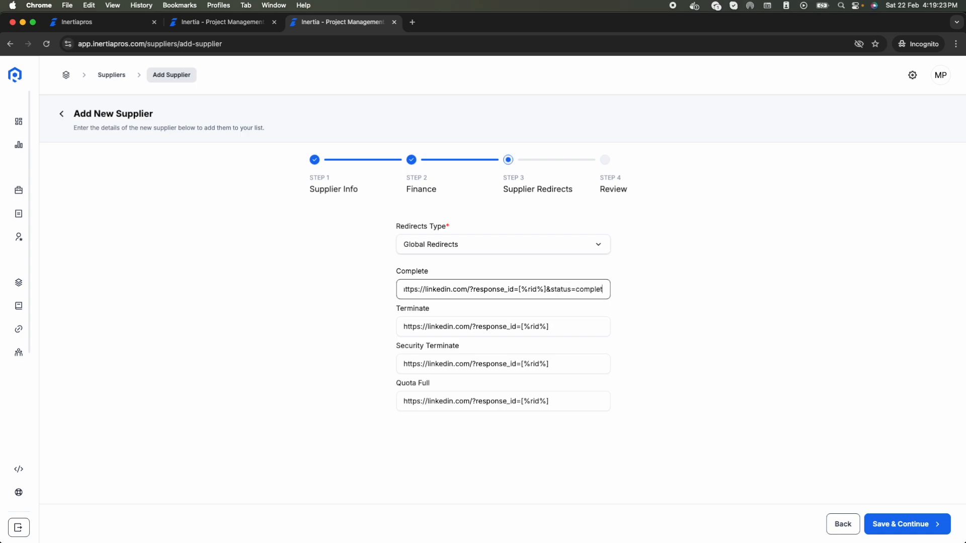
{"action": "left_click_drag", "start_coordinate": [543, 290], "coordinate": [631, 301]}
{"action": "key", "text": "super+c"}
{"action": "left_click", "coordinate": [582, 328]}
{"action": "key", "text": "super+v"}
{"action": "left_click", "coordinate": [568, 363]}
{"action": "key", "text": "super+v"}
{"action": "left_click", "coordinate": [565, 401]}
{"action": "key", "text": "super+v"}
Step: Change the status values to terminated, security and quotaful for Terminate, Security Terminate and Quota Full
{"action": "double_click", "coordinate": [588, 327]}
{"action": "type", "text": "terminated"}
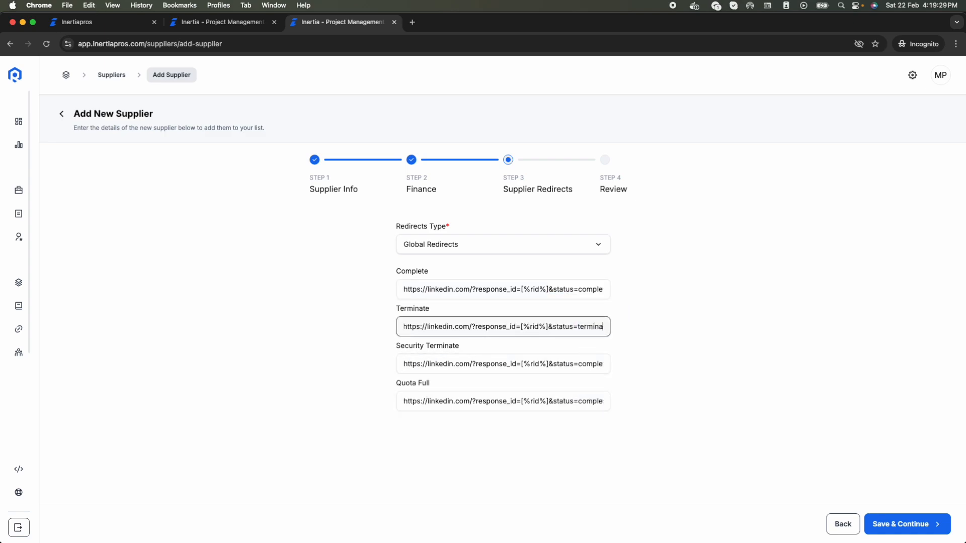
{"action": "left_click", "coordinate": [597, 373]}
{"action": "double_click", "coordinate": [593, 363]}
{"action": "type", "text": "s"}
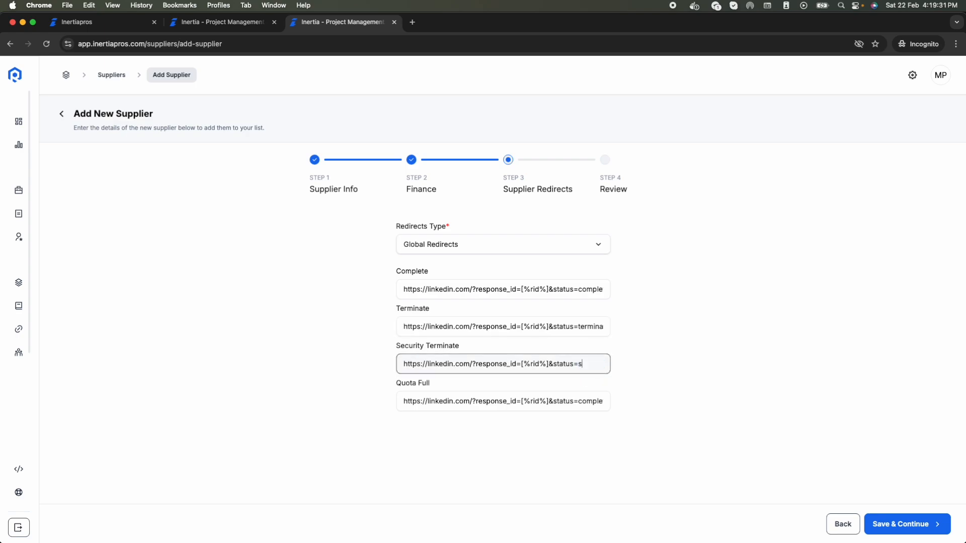
{"action": "type", "text": "ecurity"}
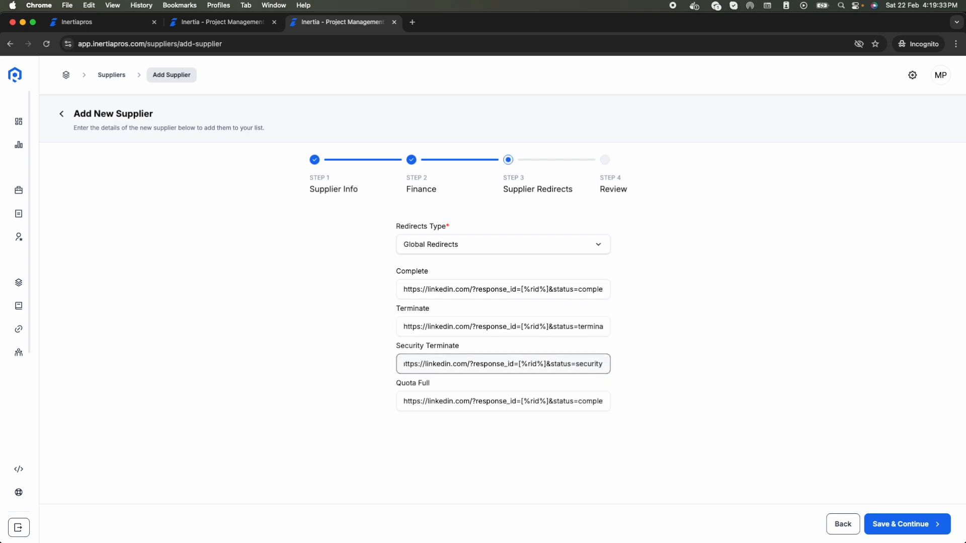
{"action": "double_click", "coordinate": [591, 401]}
{"action": "type", "text": "quotaful"}
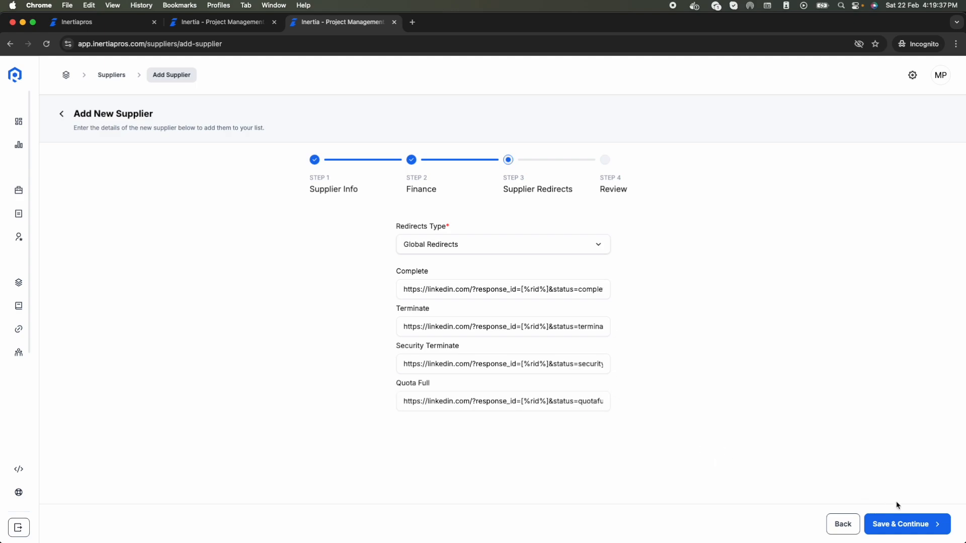
Step: Save the redirects, review Cint's summary, and confirm to create the supplier
{"action": "left_click", "coordinate": [896, 527]}
{"action": "scroll", "coordinate": [748, 425], "scroll_direction": "down", "scroll_amount": 5}
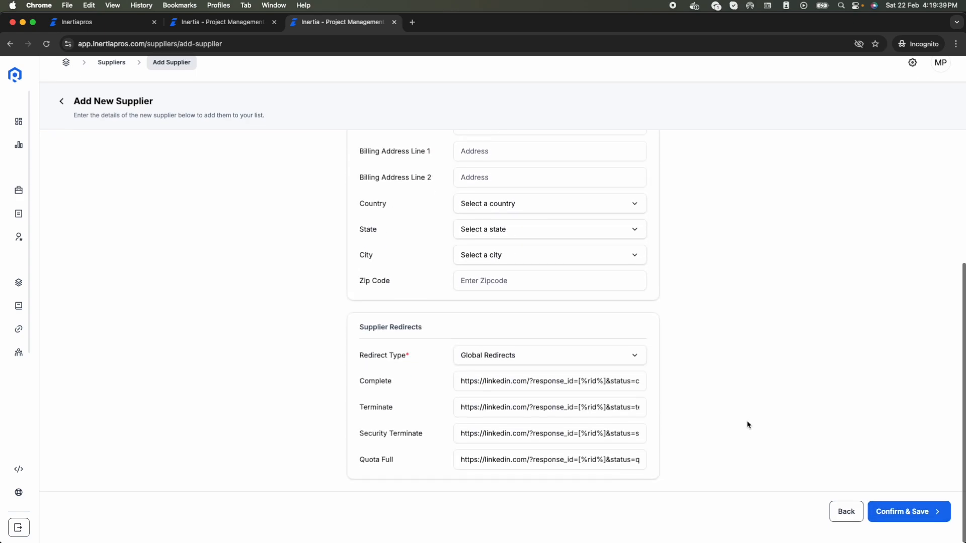
{"action": "scroll", "coordinate": [653, 394], "scroll_direction": "up", "scroll_amount": 5}
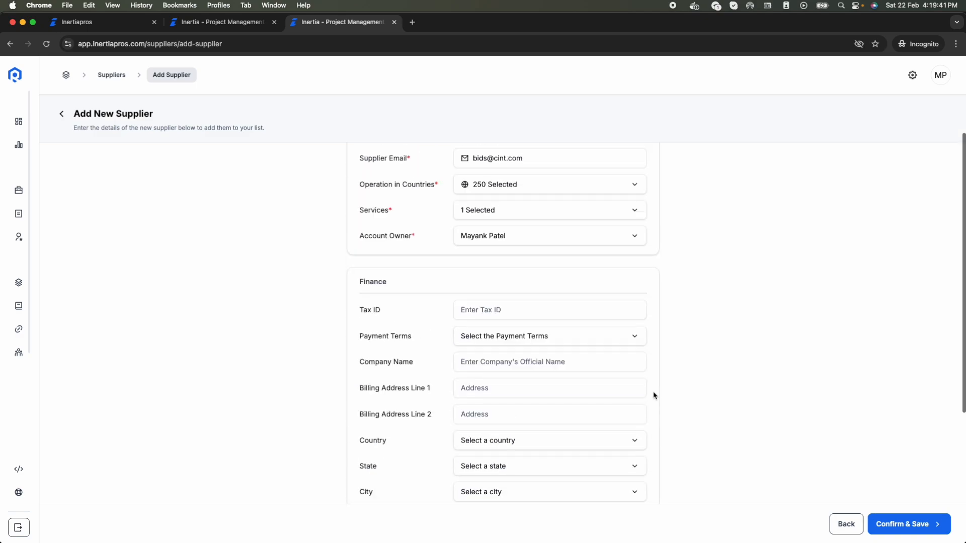
{"action": "left_click", "coordinate": [916, 526]}
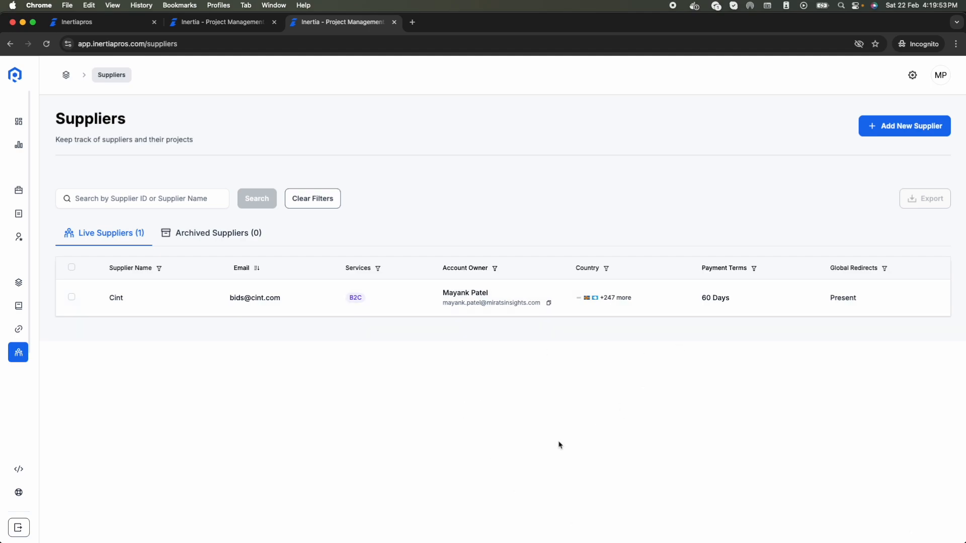
Step: Select Cint as the supplier in the Germany - Coffee Survey Add Supplier dialog
{"action": "left_click", "coordinate": [232, 24]}
{"action": "left_click", "coordinate": [512, 246]}
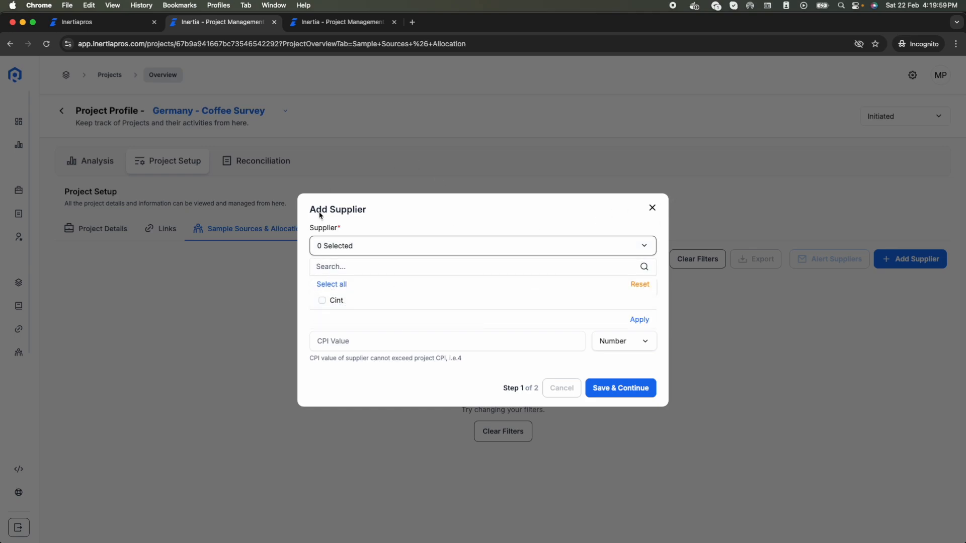
{"action": "left_click", "coordinate": [330, 300]}
{"action": "left_click", "coordinate": [407, 246]}
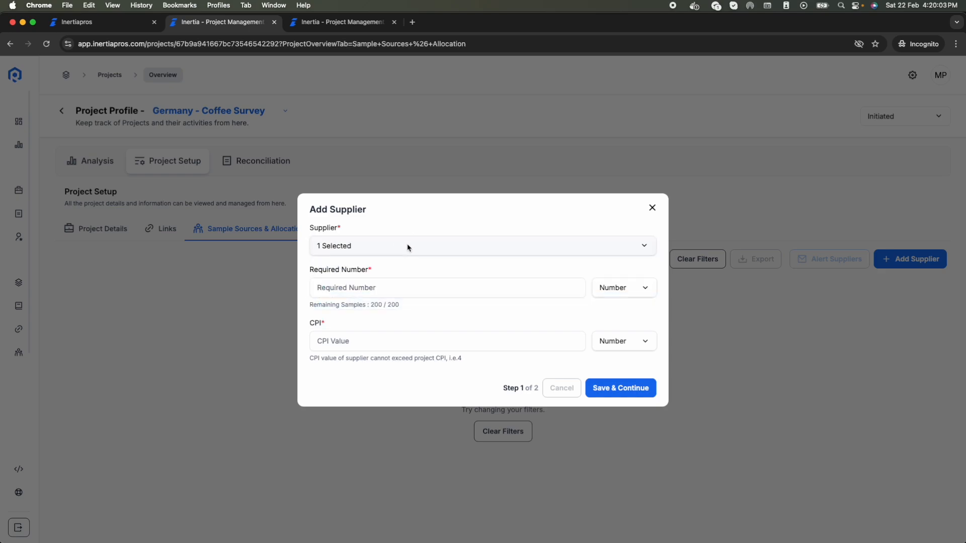
{"action": "left_click", "coordinate": [353, 250]}
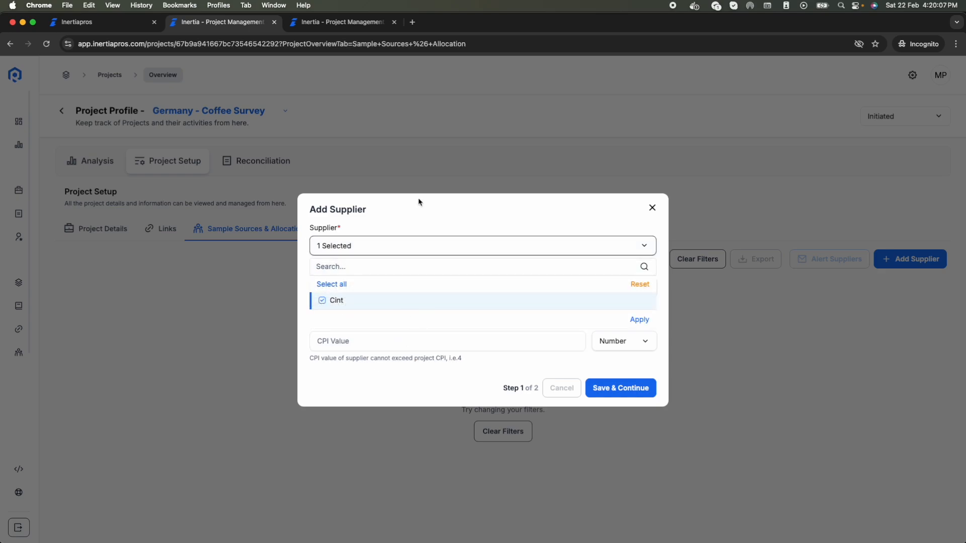
{"action": "left_click", "coordinate": [413, 221]}
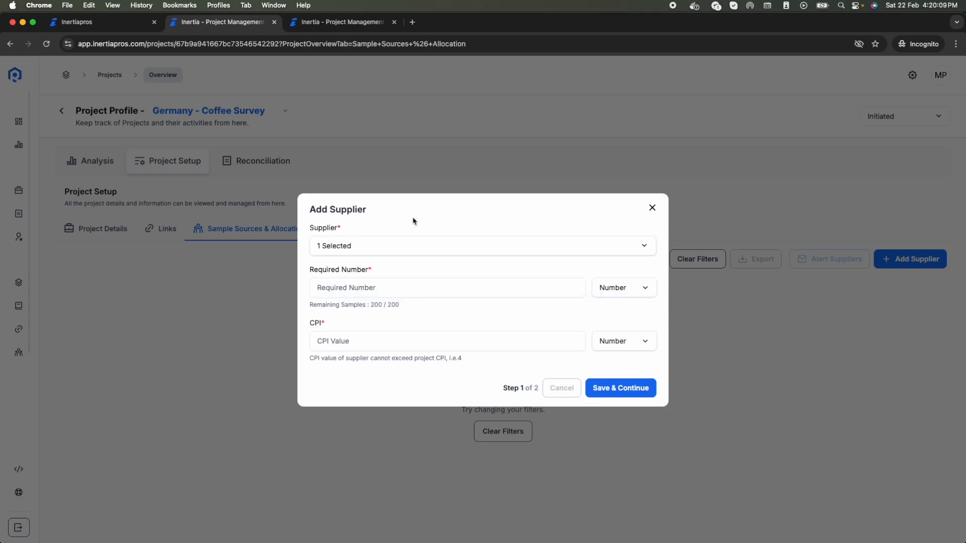
Step: Allocate Cint 100 required completes at CPI 2 and continue to redirects
{"action": "left_click", "coordinate": [365, 291]}
{"action": "type", "text": "1"}
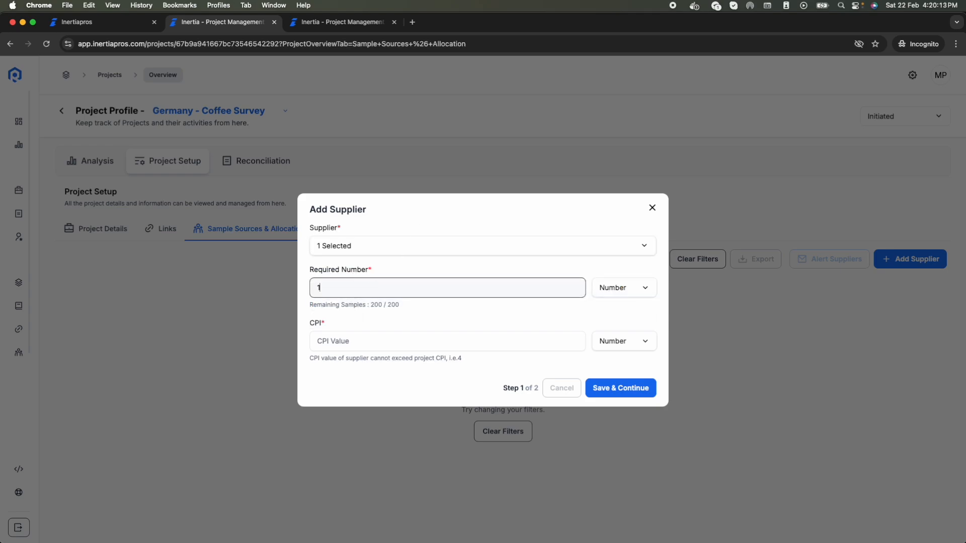
{"action": "type", "text": "00"}
{"action": "left_click", "coordinate": [365, 346]}
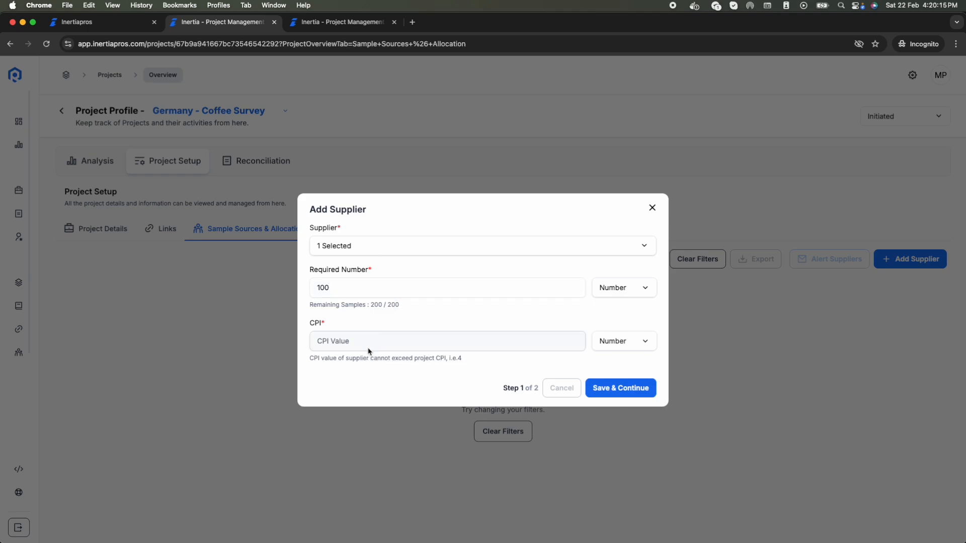
{"action": "type", "text": "2"}
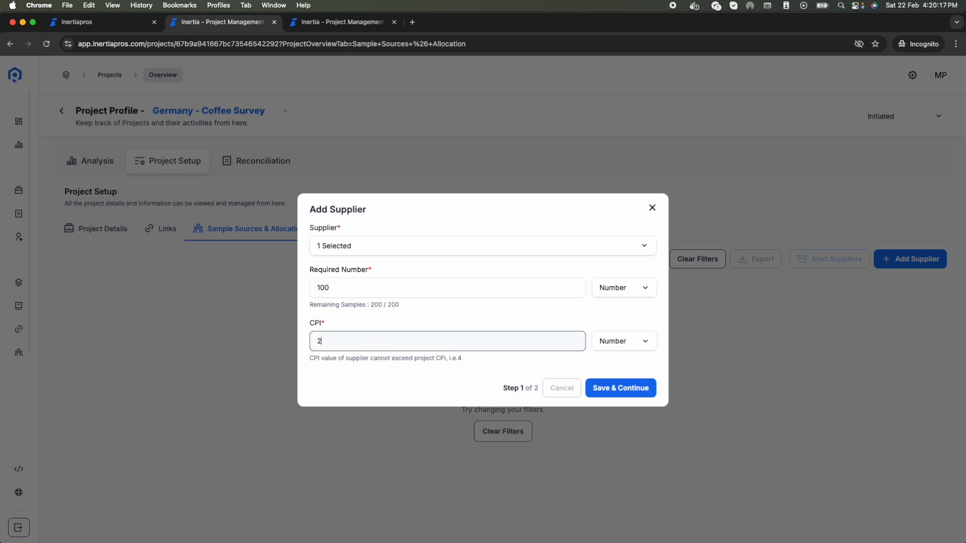
{"action": "left_click", "coordinate": [635, 297]}
{"action": "left_click", "coordinate": [637, 290]}
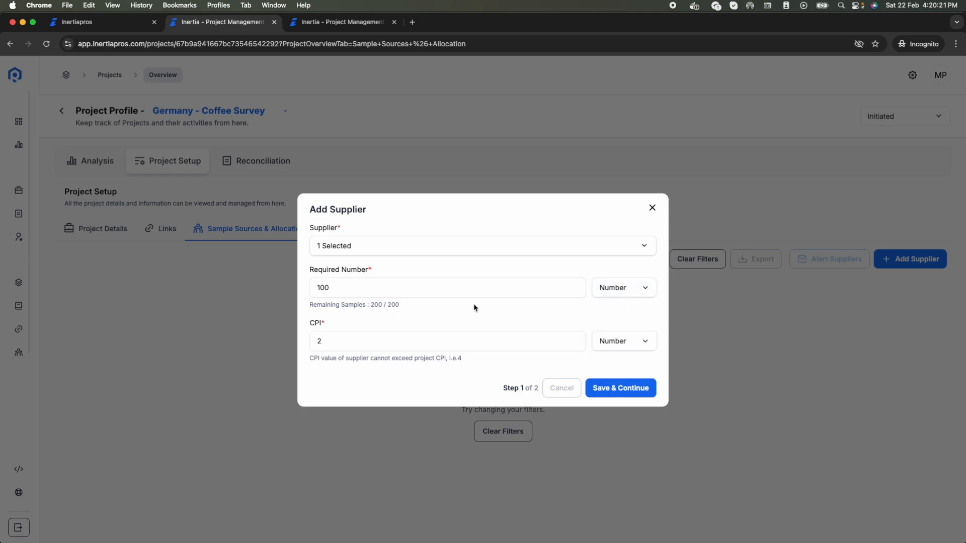
{"action": "left_click", "coordinate": [622, 391]}
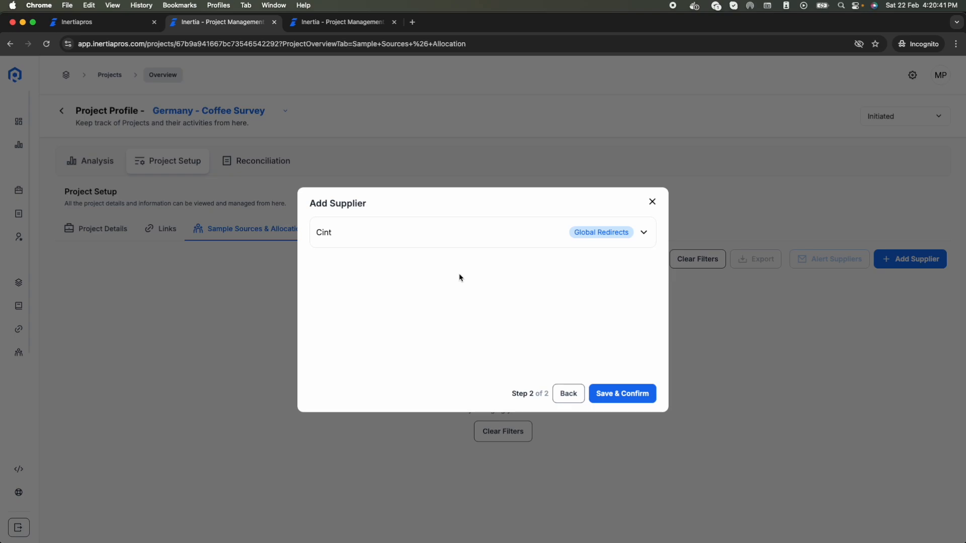
Step: Review Cint's Global Redirects URLs, then confirm Cint as a project supplier
{"action": "left_click", "coordinate": [645, 233]}
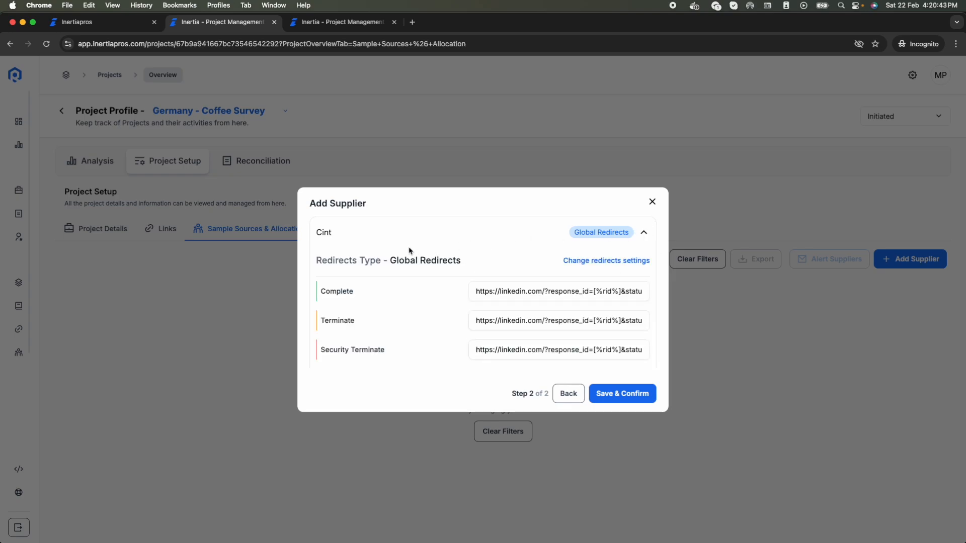
{"action": "scroll", "coordinate": [493, 291], "scroll_direction": "down", "scroll_amount": 2}
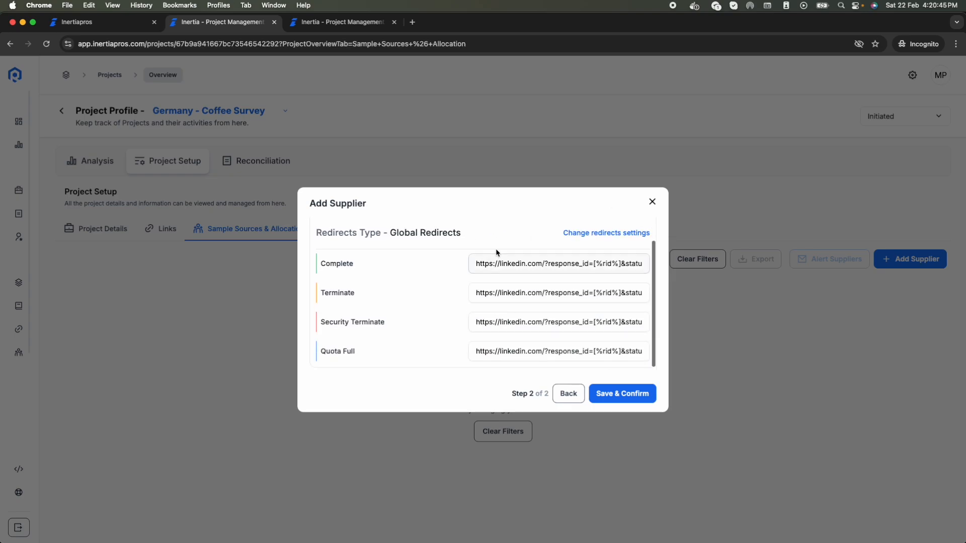
{"action": "scroll", "coordinate": [490, 343], "scroll_direction": "up", "scroll_amount": 2}
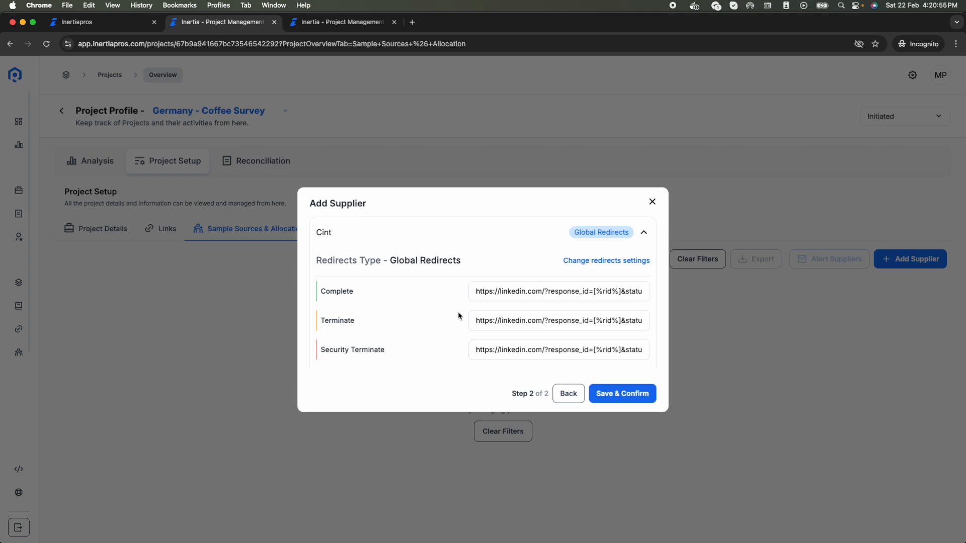
{"action": "scroll", "coordinate": [459, 315], "scroll_direction": "down", "scroll_amount": 1}
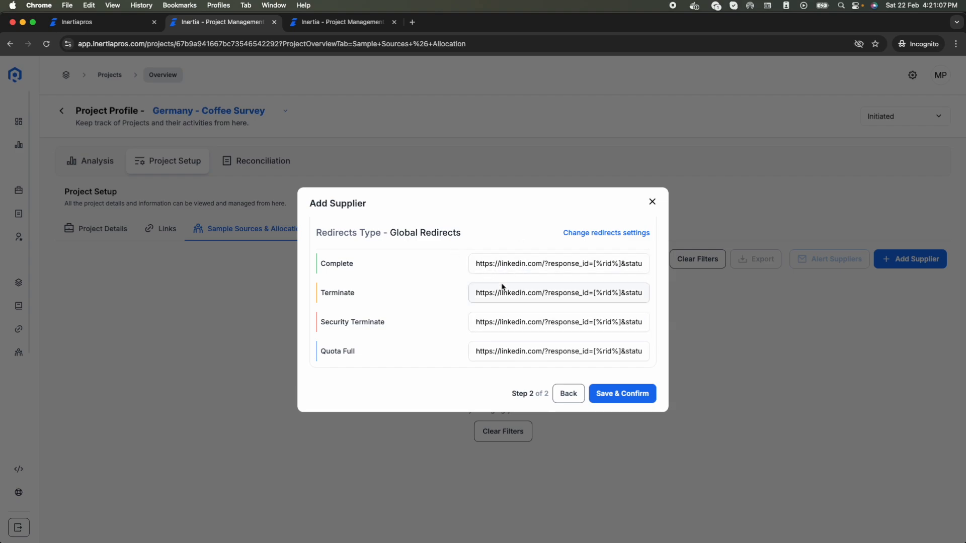
{"action": "scroll", "coordinate": [533, 322], "scroll_direction": "up", "scroll_amount": 1}
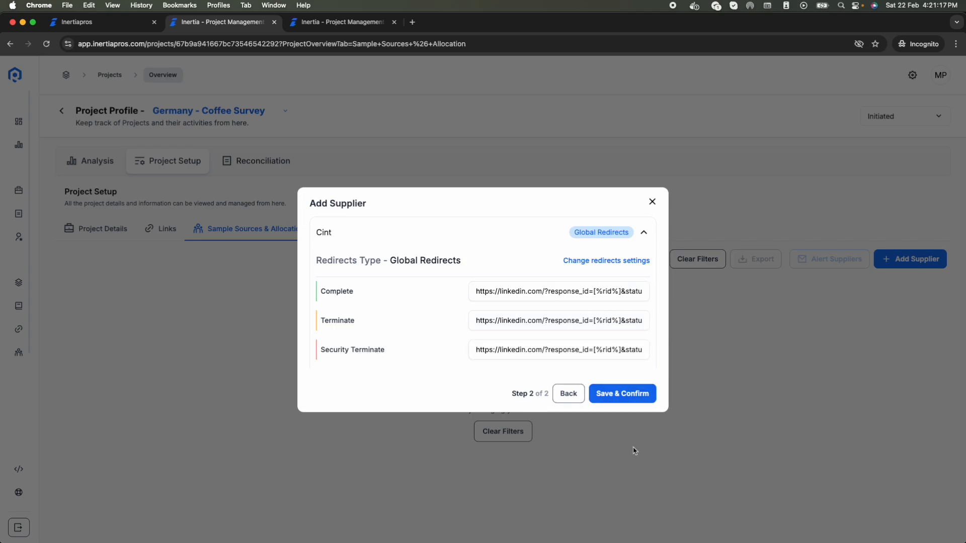
{"action": "left_click", "coordinate": [634, 402]}
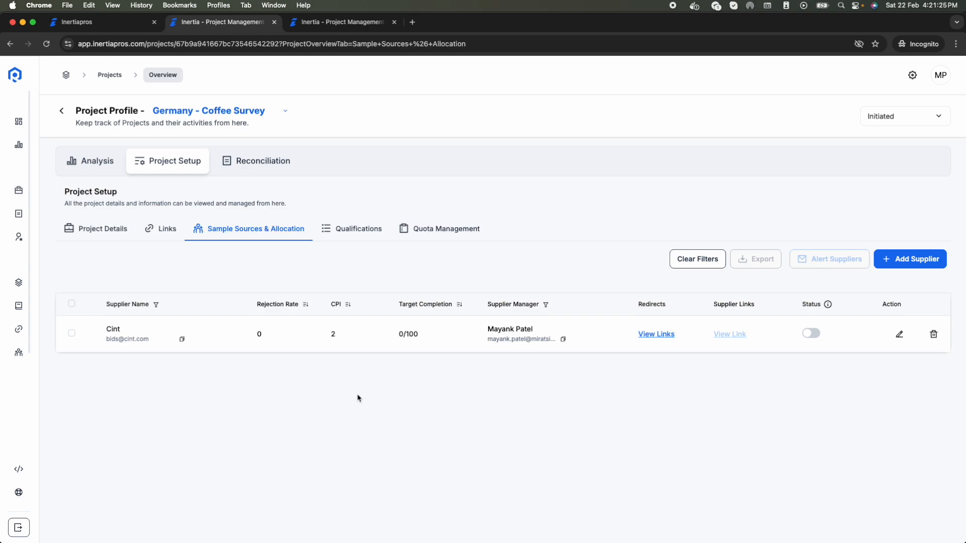
Step: Activate Cint's supplier status and read the note explaining the disabled View Link
{"action": "left_click", "coordinate": [811, 335]}
{"action": "mouse_move", "coordinate": [729, 341]}
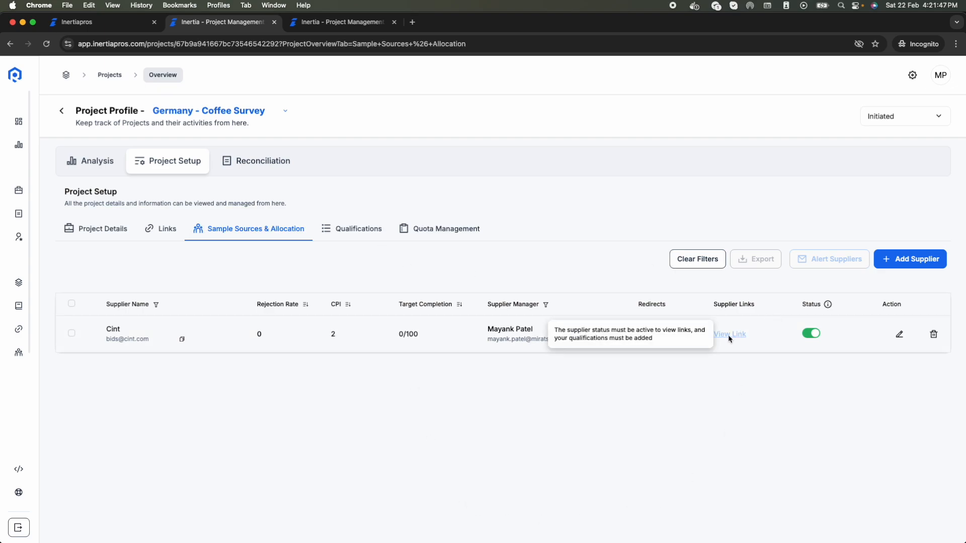
{"action": "triple_click", "coordinate": [619, 330]}
{"action": "left_click", "coordinate": [676, 346]}
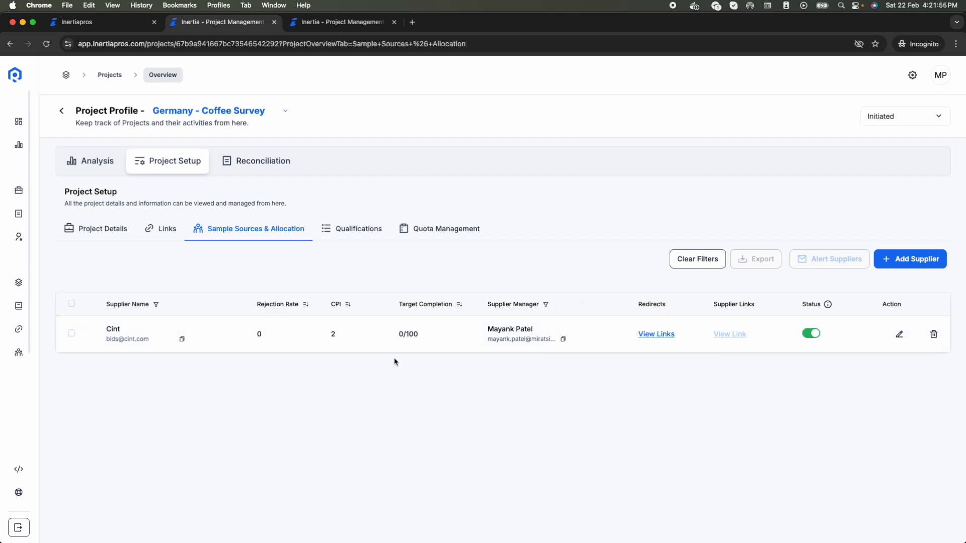
Step: Show the project's Qualifications section and preview the Add Qualification form, closing it unchanged
{"action": "left_click", "coordinate": [354, 236]}
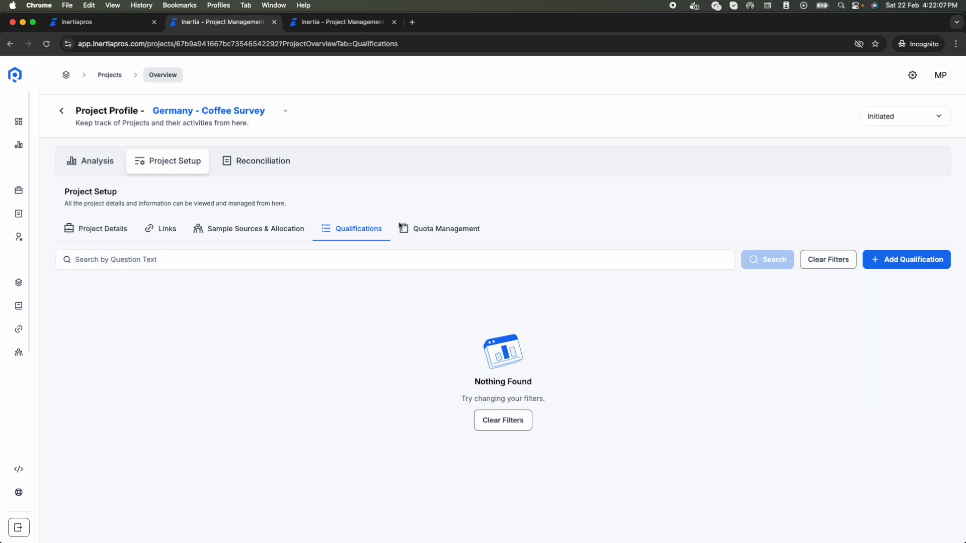
{"action": "left_click", "coordinate": [870, 261]}
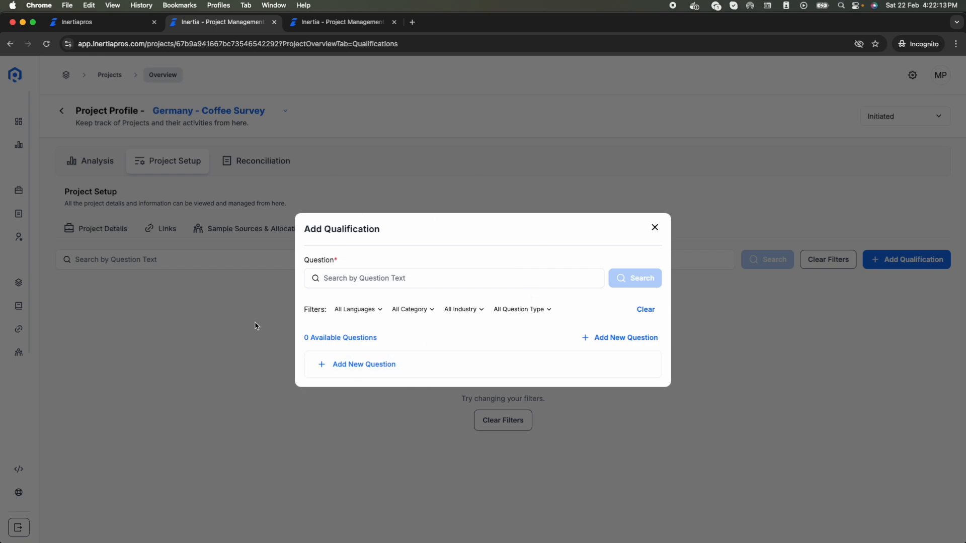
{"action": "left_click", "coordinate": [654, 227]}
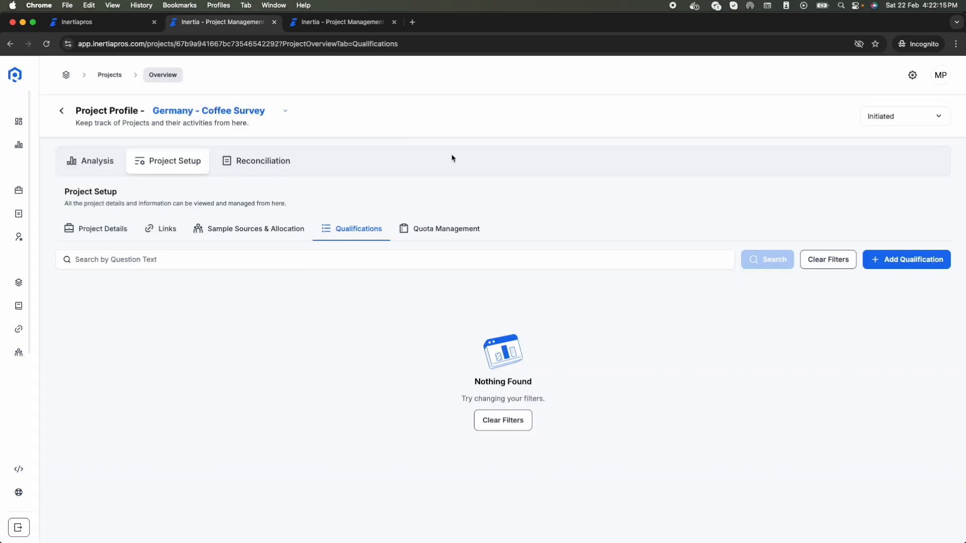
Step: In the Suppliers tab, go to the Question Library from the left sidebar
{"action": "left_click", "coordinate": [329, 22]}
{"action": "mouse_move", "coordinate": [3, 283]}
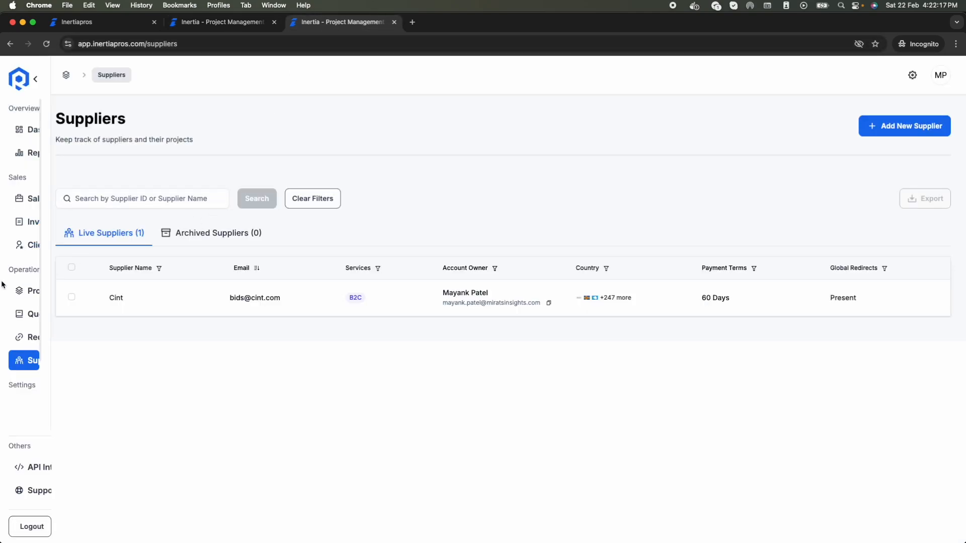
{"action": "scroll", "coordinate": [71, 339], "scroll_direction": "down", "scroll_amount": 2}
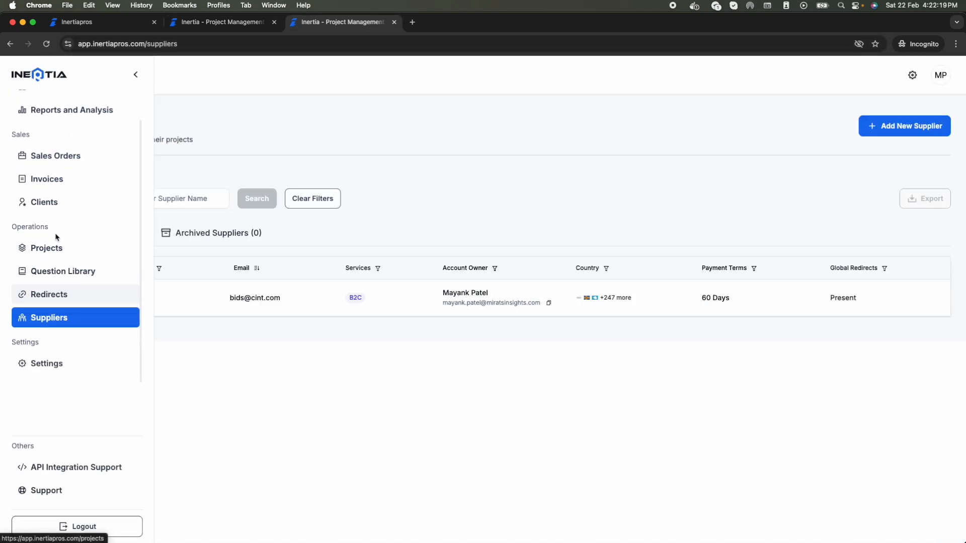
{"action": "left_click", "coordinate": [82, 280]}
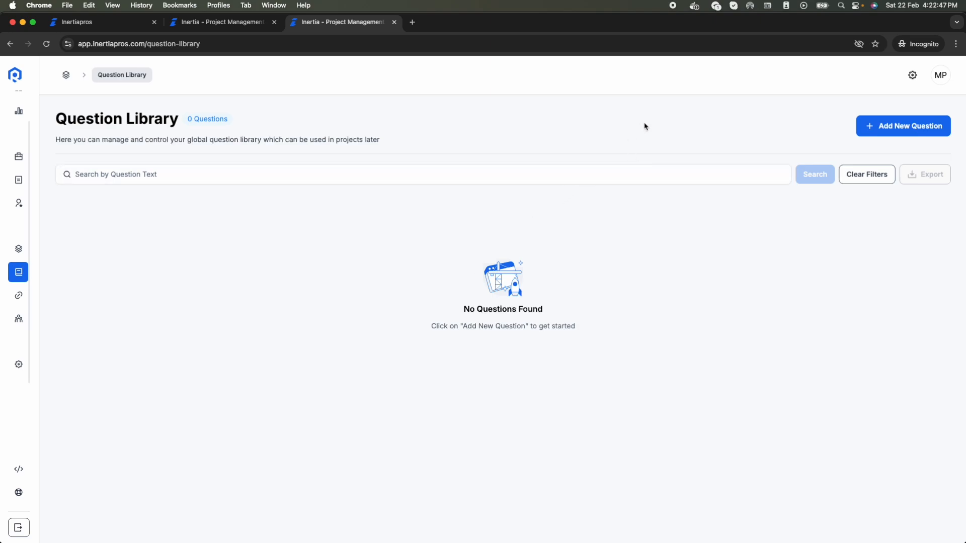
Step: Start a new library question with category Core Demographics and industry Others
{"action": "left_click", "coordinate": [919, 130]}
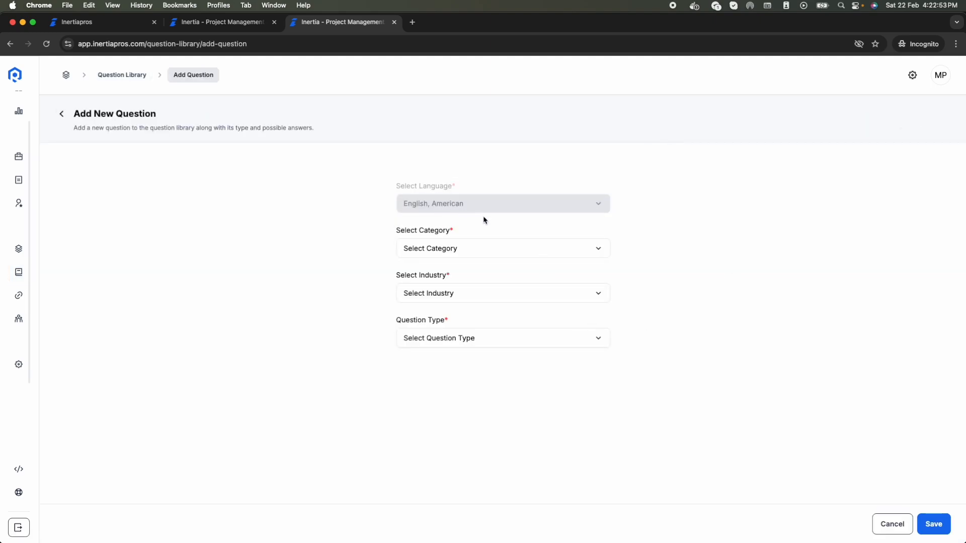
{"action": "left_click", "coordinate": [459, 251]}
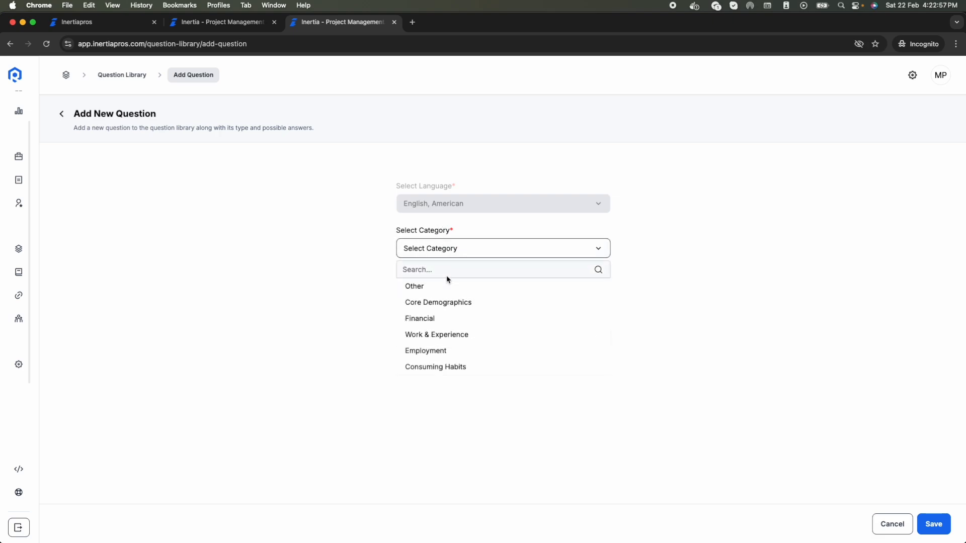
{"action": "left_click", "coordinate": [470, 303]}
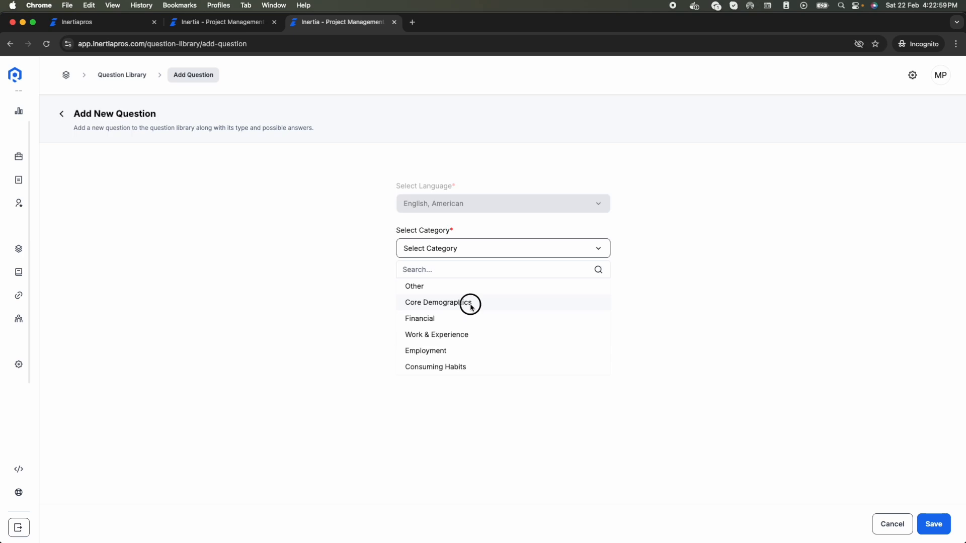
{"action": "left_click", "coordinate": [446, 297]}
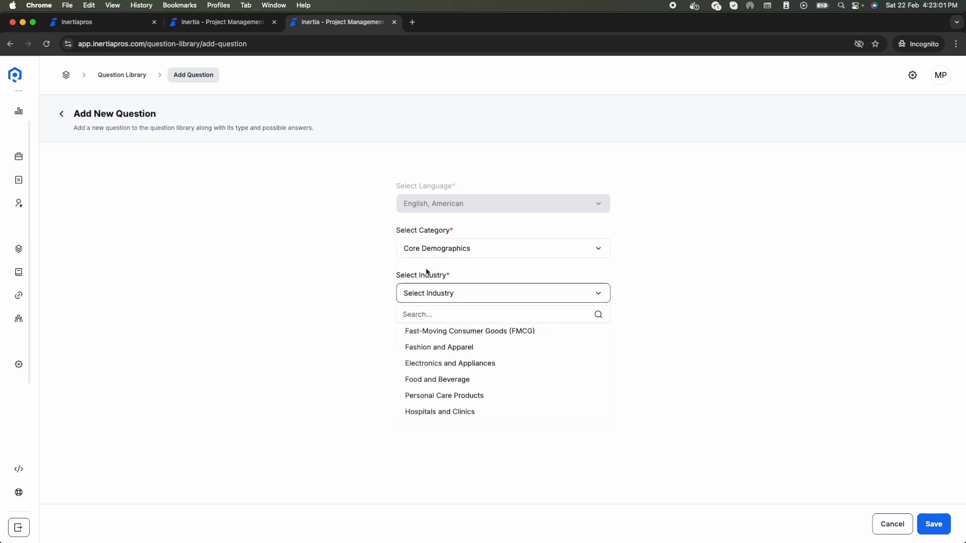
{"action": "scroll", "coordinate": [452, 392], "scroll_direction": "down", "scroll_amount": 5}
{"action": "scroll", "coordinate": [451, 392], "scroll_direction": "down", "scroll_amount": 10}
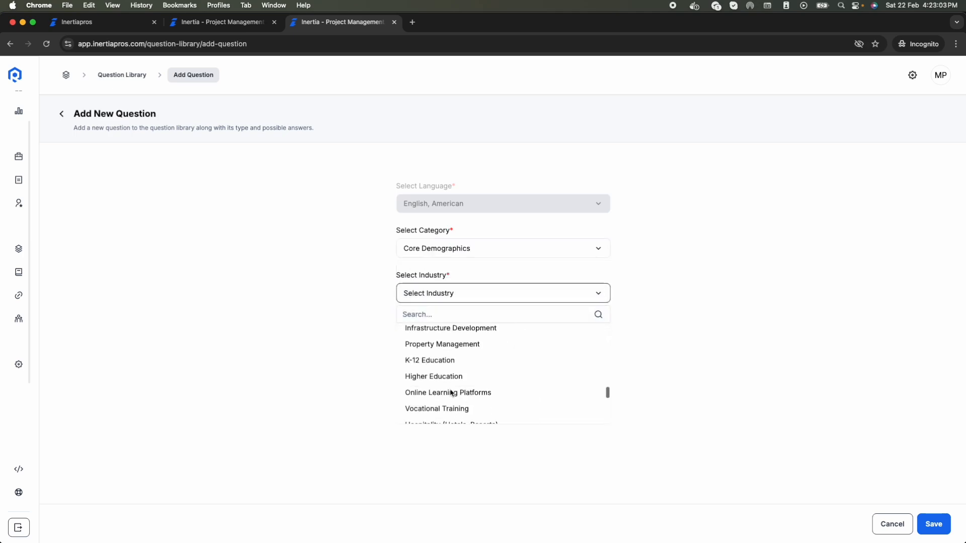
{"action": "left_click", "coordinate": [428, 424]}
{"action": "left_click", "coordinate": [434, 296]}
{"action": "scroll", "coordinate": [442, 372], "scroll_direction": "down", "scroll_amount": 2}
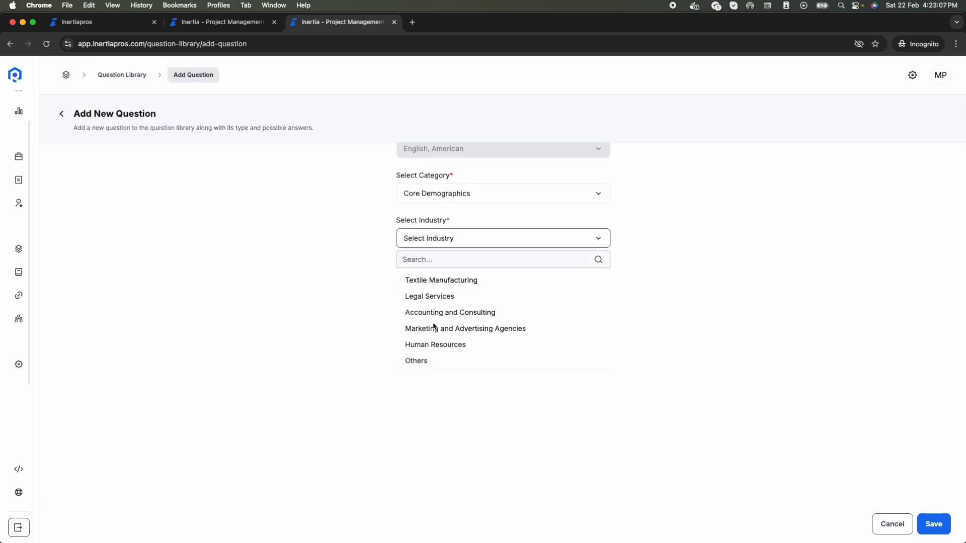
{"action": "left_click", "coordinate": [425, 355]}
{"action": "scroll", "coordinate": [467, 301], "scroll_direction": "up", "scroll_amount": 2}
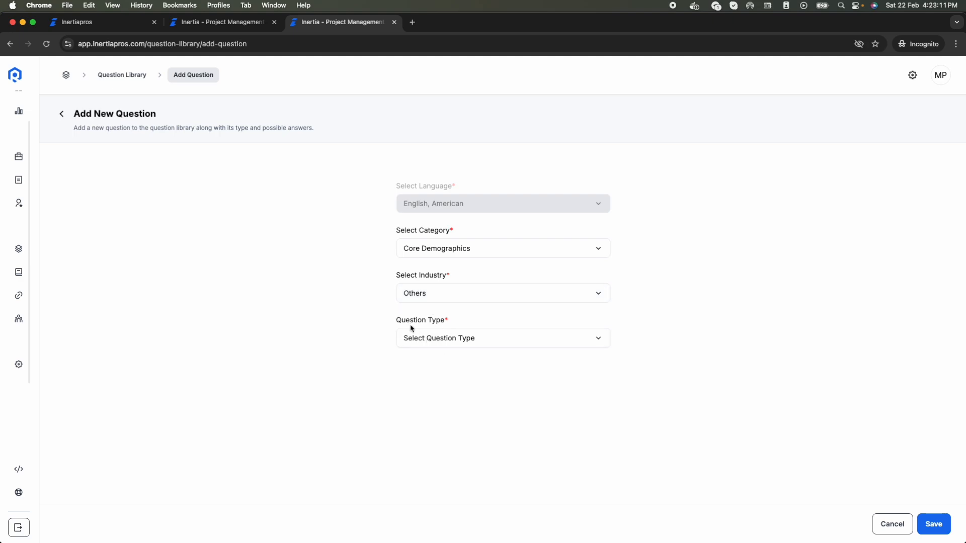
{"action": "left_click", "coordinate": [470, 346]}
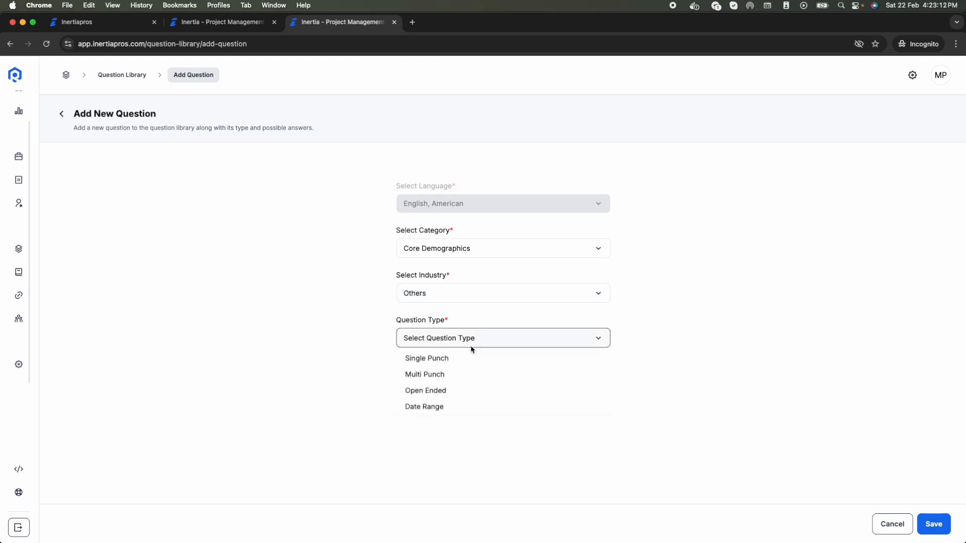
Step: Make it a Single Punch question reading 'What is your age group'
{"action": "left_click", "coordinate": [439, 362]}
{"action": "left_click", "coordinate": [430, 386]}
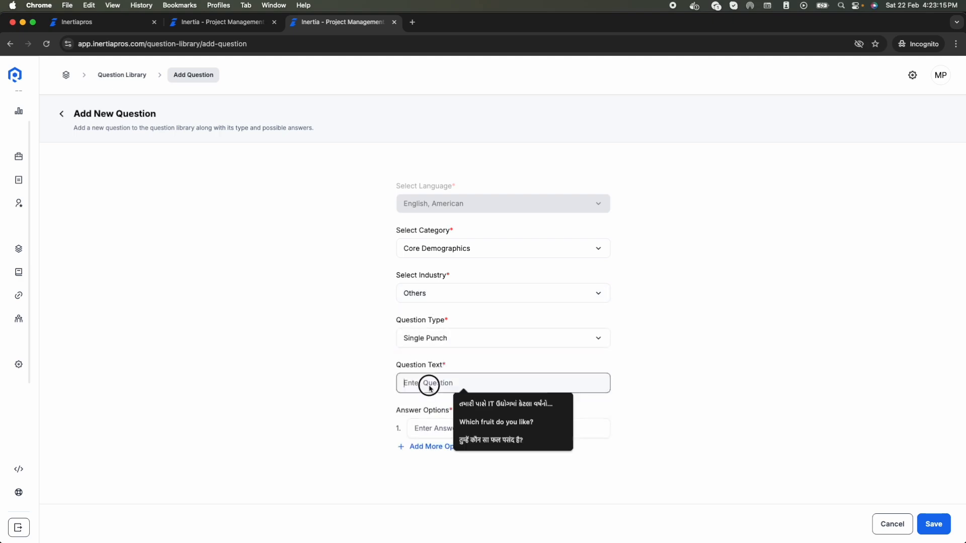
{"action": "type", "text": "Wha"}
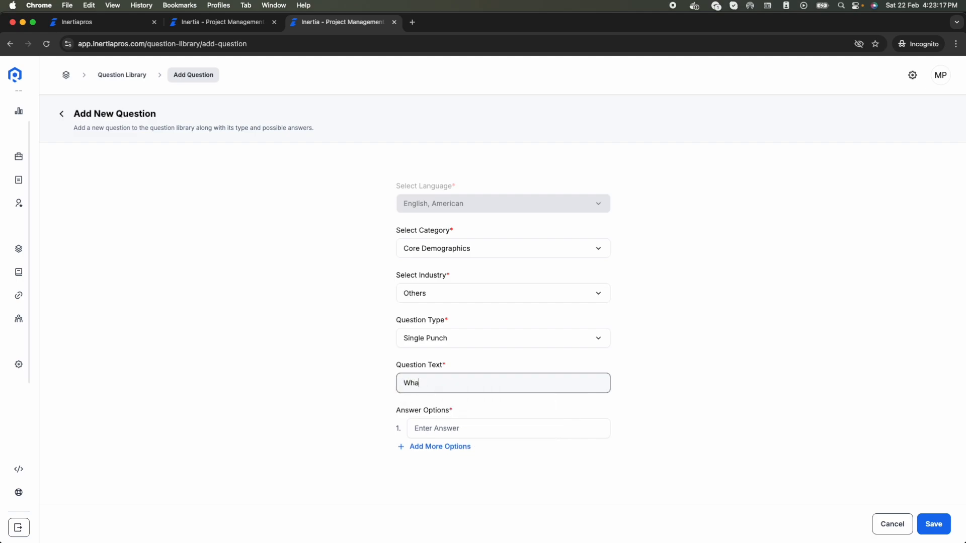
{"action": "type", "text": "t is your age group?"}
Step: Enter six age-range answer options, the last one '55+ years old'
{"action": "left_click", "coordinate": [414, 428]}
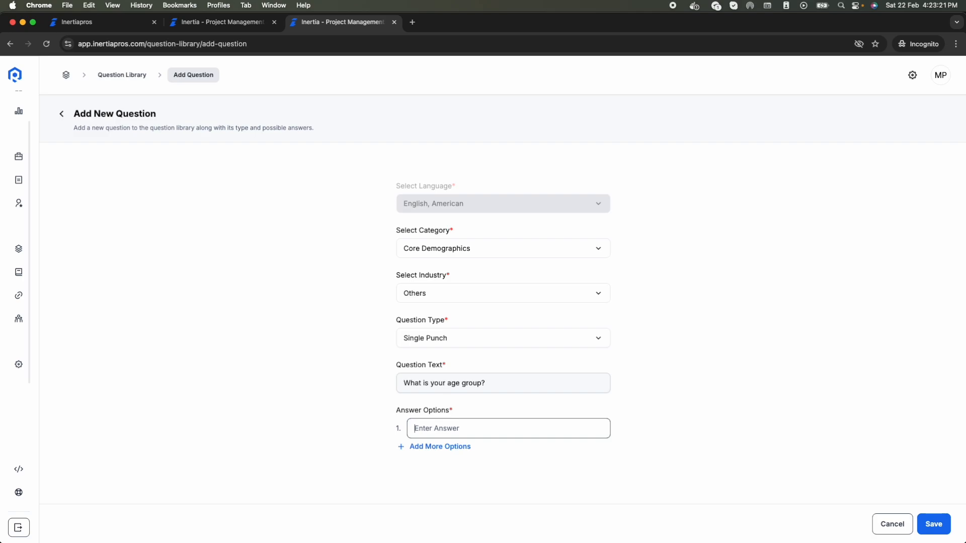
{"action": "type", "text": "18"}
{"action": "key", "text": "BackSpace"}
{"action": "type", "text": "B"}
{"action": "left_click", "coordinate": [436, 446]}
{"action": "type", "text": "1"}
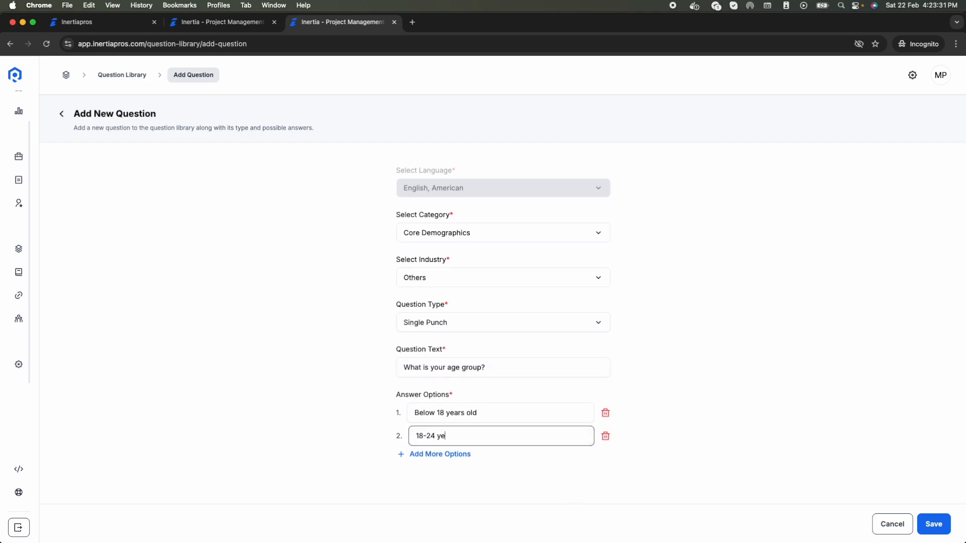
{"action": "left_click", "coordinate": [457, 454]}
{"action": "type", "text": "25-34 years old"}
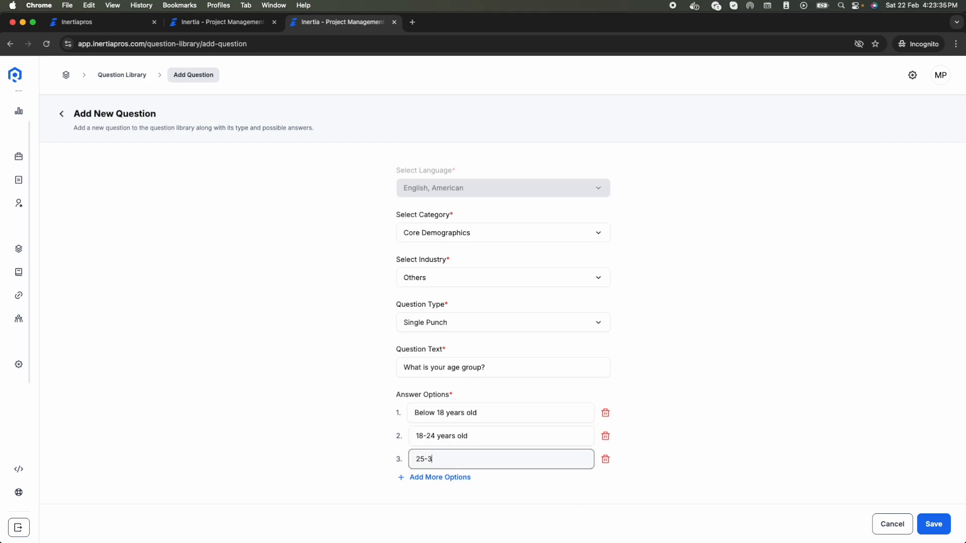
{"action": "left_click", "coordinate": [439, 481]}
{"action": "type", "text": "35-44 years old"}
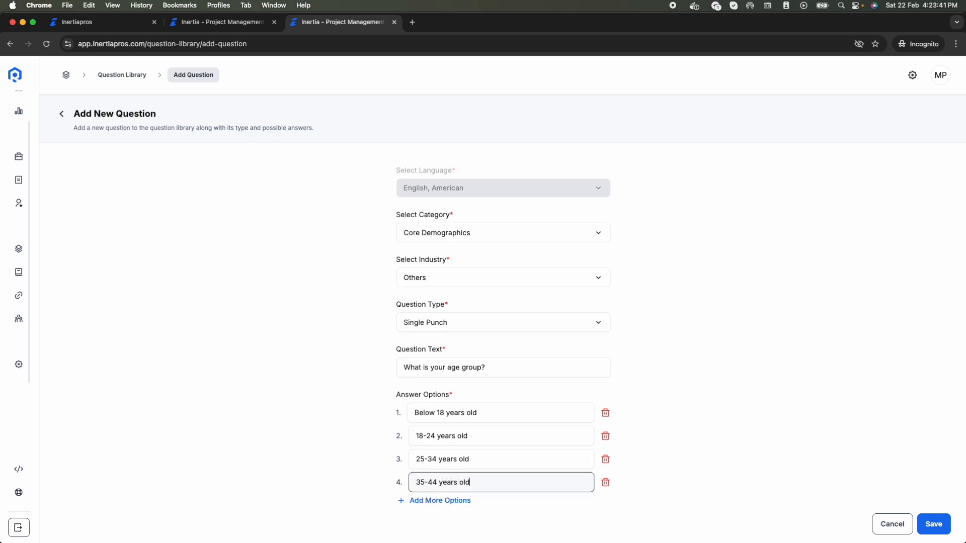
{"action": "scroll", "coordinate": [440, 503], "scroll_direction": "down", "scroll_amount": 2}
{"action": "left_click", "coordinate": [440, 501]}
{"action": "type", "text": "45-54 years old"}
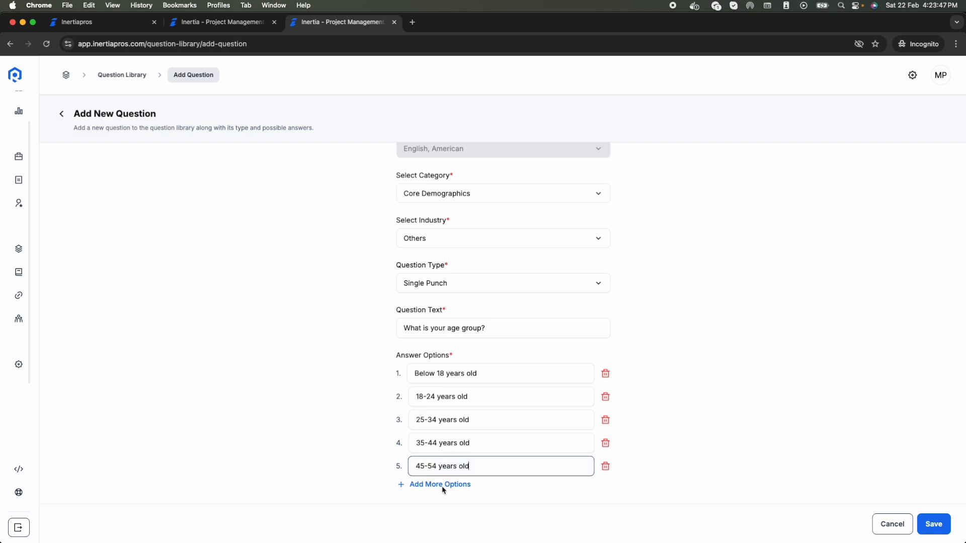
{"action": "left_click", "coordinate": [442, 486]}
{"action": "type", "text": "55"}
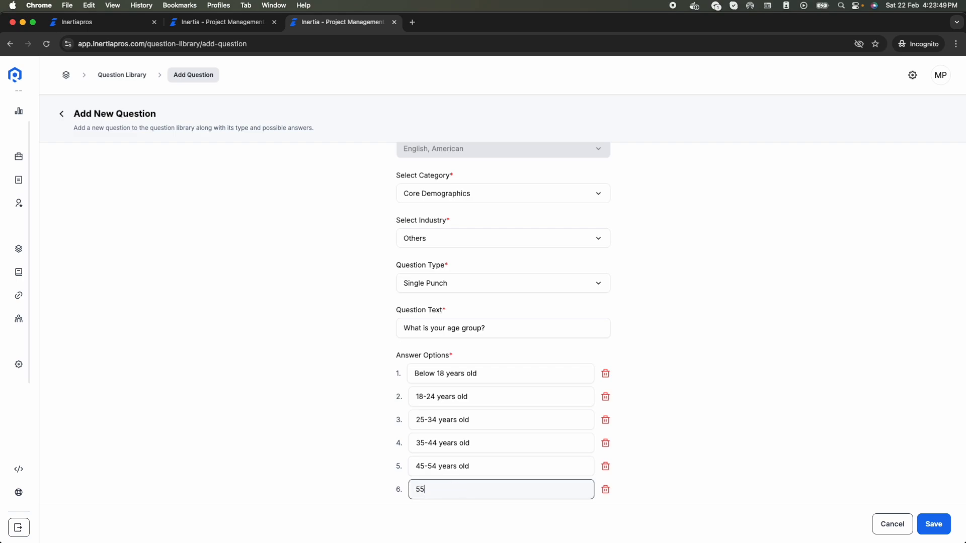
{"action": "type", "text": "+ years old"}
Step: Save the age group question to the Question Library
{"action": "scroll", "coordinate": [543, 418], "scroll_direction": "up", "scroll_amount": 2}
{"action": "scroll", "coordinate": [547, 404], "scroll_direction": "down", "scroll_amount": 2}
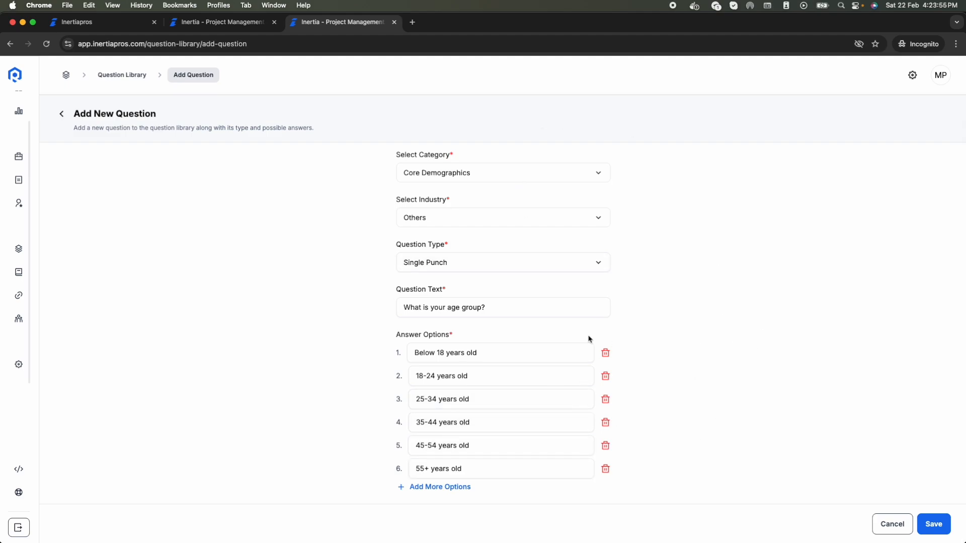
{"action": "scroll", "coordinate": [855, 437], "scroll_direction": "up", "scroll_amount": 3}
{"action": "left_click", "coordinate": [932, 524]}
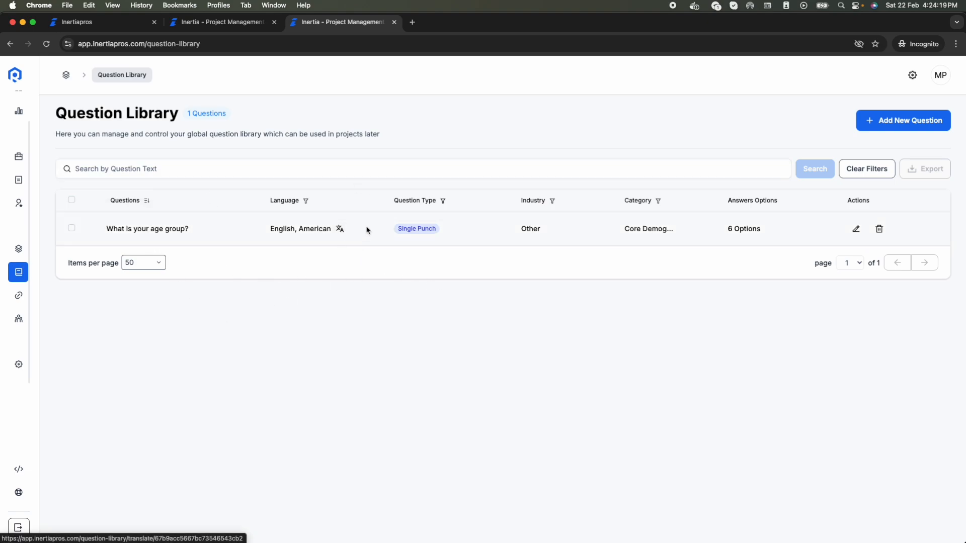
{"action": "left_click", "coordinate": [340, 231]}
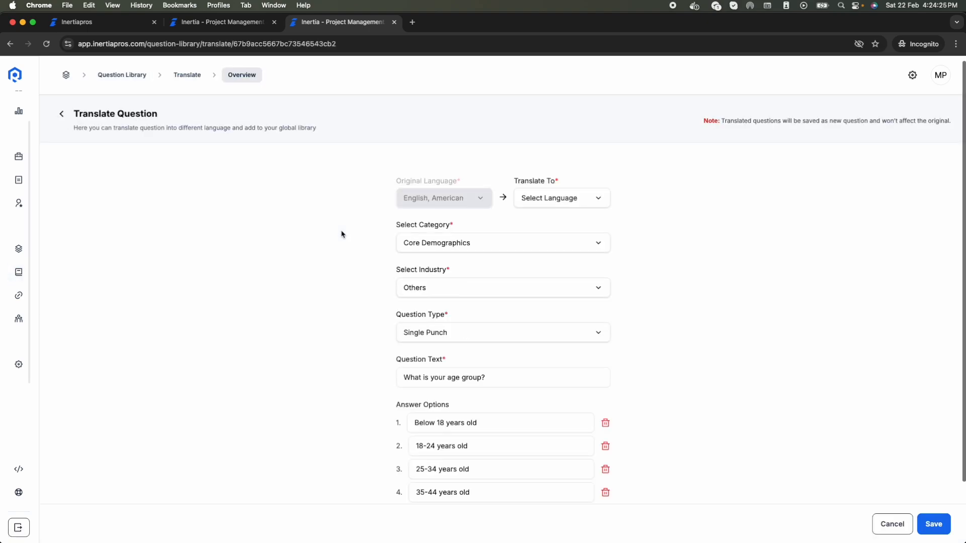
Step: Translate the English age group question into Hindi and save the six-option translation
{"action": "left_click", "coordinate": [543, 198]}
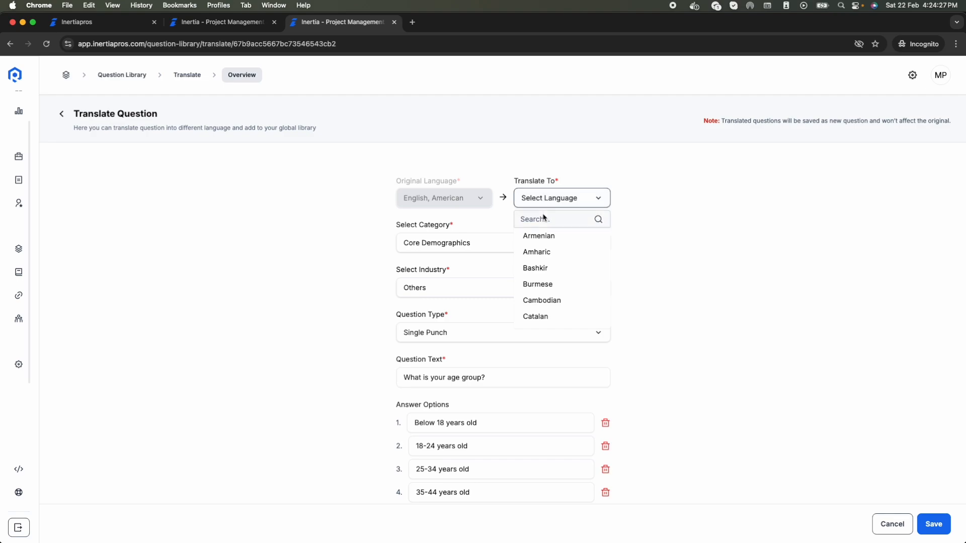
{"action": "left_click", "coordinate": [544, 222]}
{"action": "type", "text": "Hindi"}
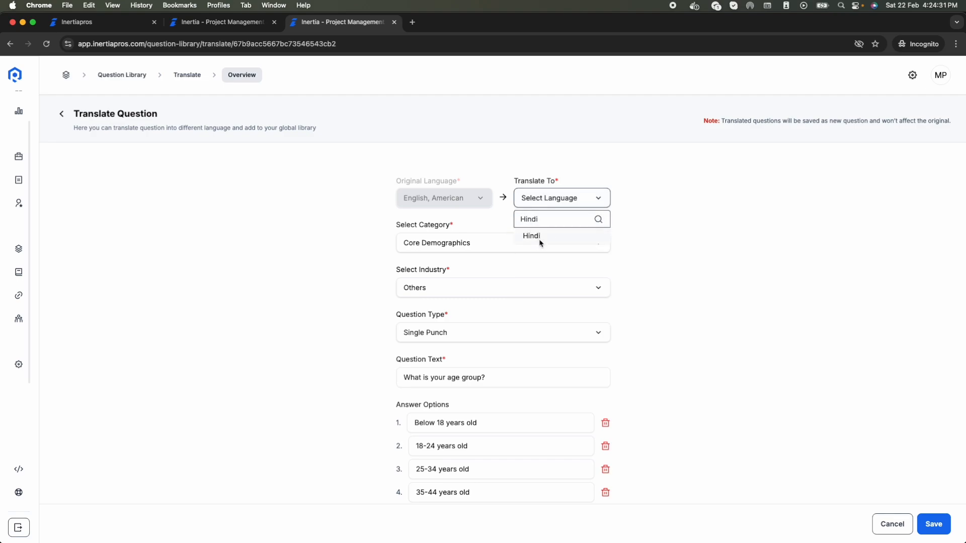
{"action": "left_click", "coordinate": [533, 236]}
{"action": "scroll", "coordinate": [397, 416], "scroll_direction": "down", "scroll_amount": 3}
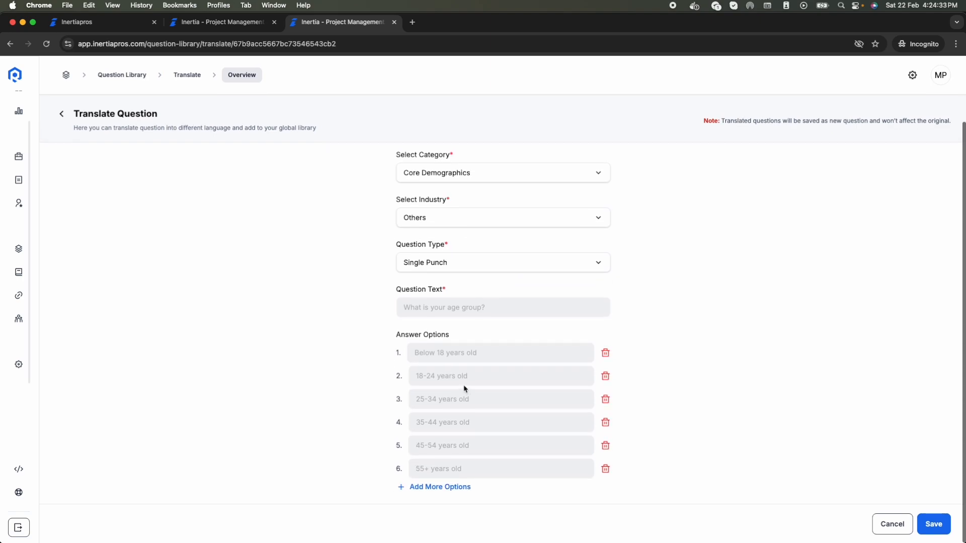
{"action": "scroll", "coordinate": [464, 388], "scroll_direction": "up", "scroll_amount": 5}
{"action": "scroll", "coordinate": [464, 389], "scroll_direction": "down", "scroll_amount": 2}
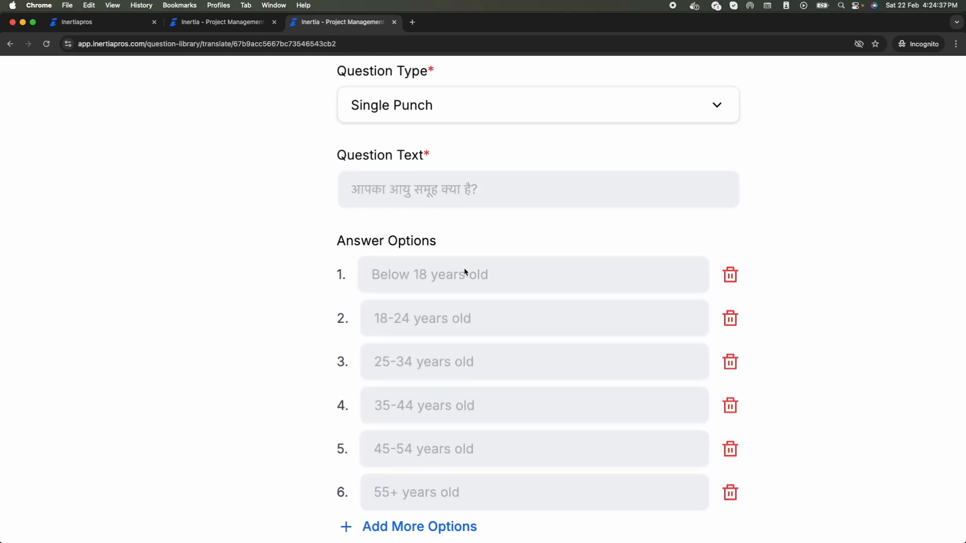
{"action": "scroll", "coordinate": [467, 432], "scroll_direction": "down", "scroll_amount": 5}
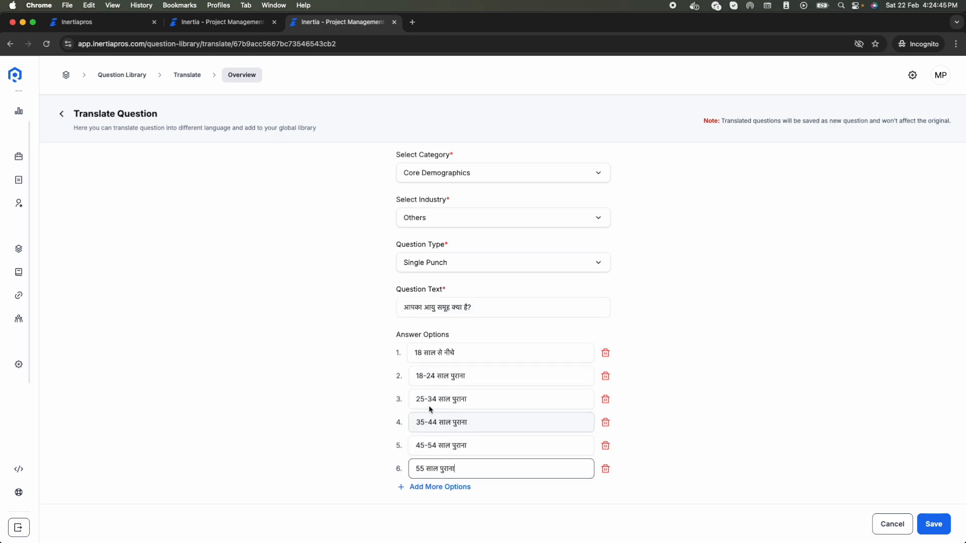
{"action": "scroll", "coordinate": [436, 413], "scroll_direction": "up", "scroll_amount": 5}
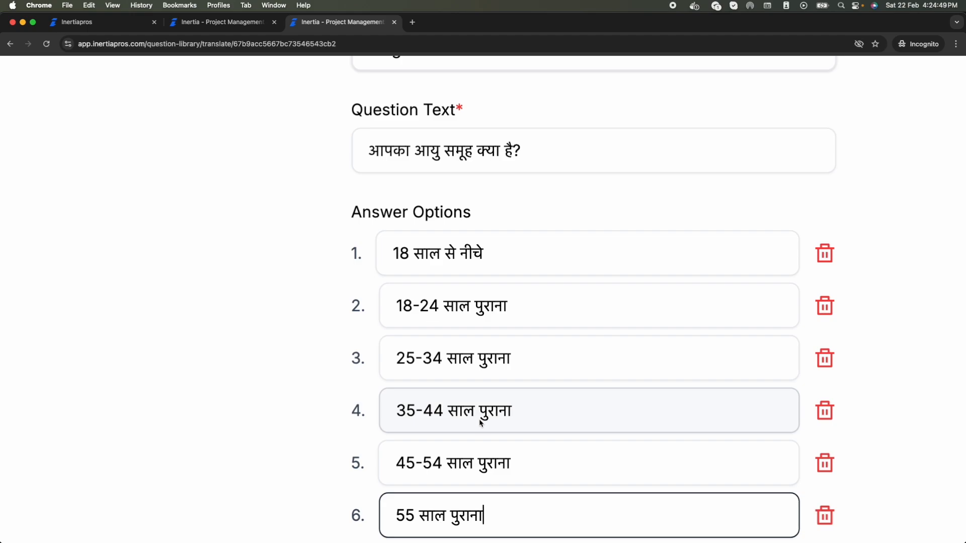
{"action": "scroll", "coordinate": [481, 423], "scroll_direction": "down", "scroll_amount": 5}
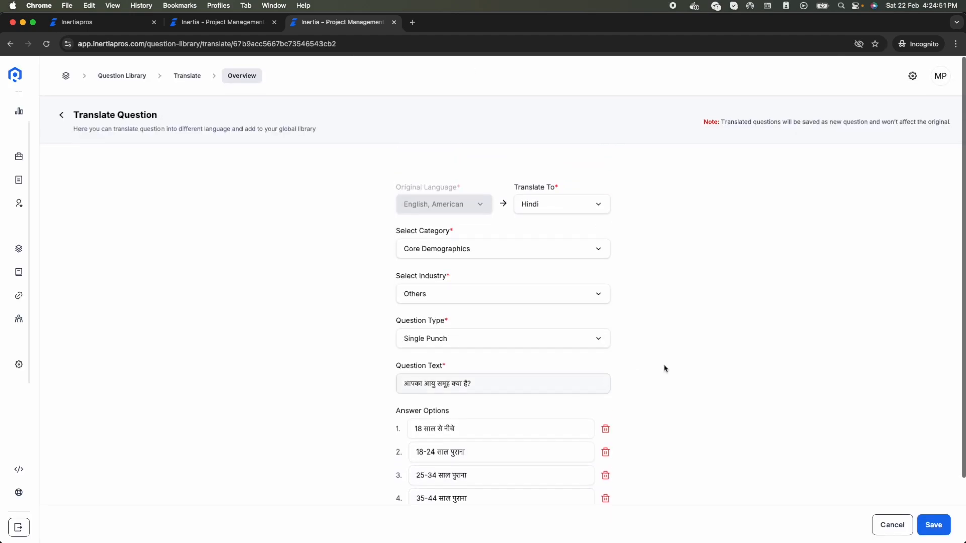
{"action": "left_click", "coordinate": [933, 524]}
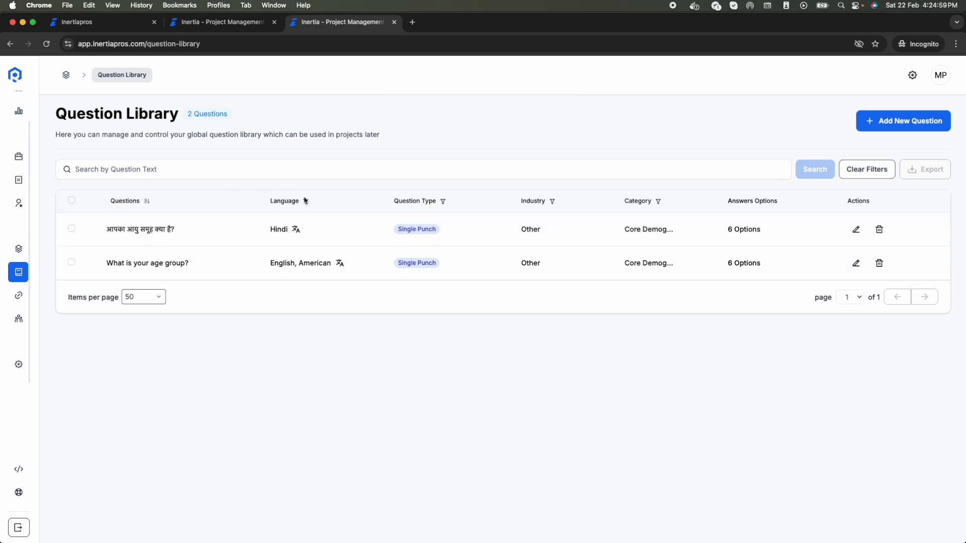
Step: Save a German translation of the English question, 'Was ist deine Altersgruppe?'
{"action": "left_click", "coordinate": [339, 263]}
{"action": "left_click", "coordinate": [570, 198]}
{"action": "left_click", "coordinate": [557, 216]}
{"action": "type", "text": "german"}
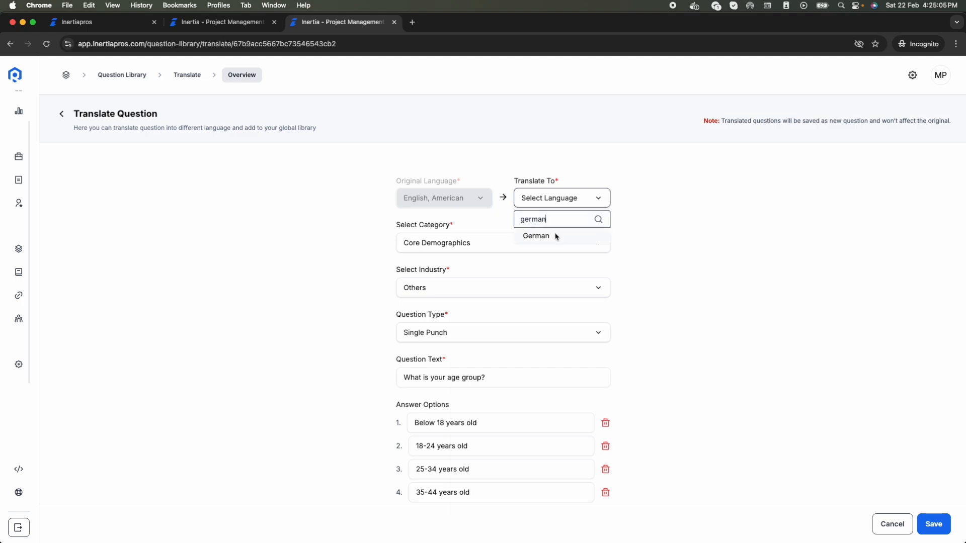
{"action": "left_click", "coordinate": [536, 236]}
{"action": "scroll", "coordinate": [500, 455], "scroll_direction": "down", "scroll_amount": 3}
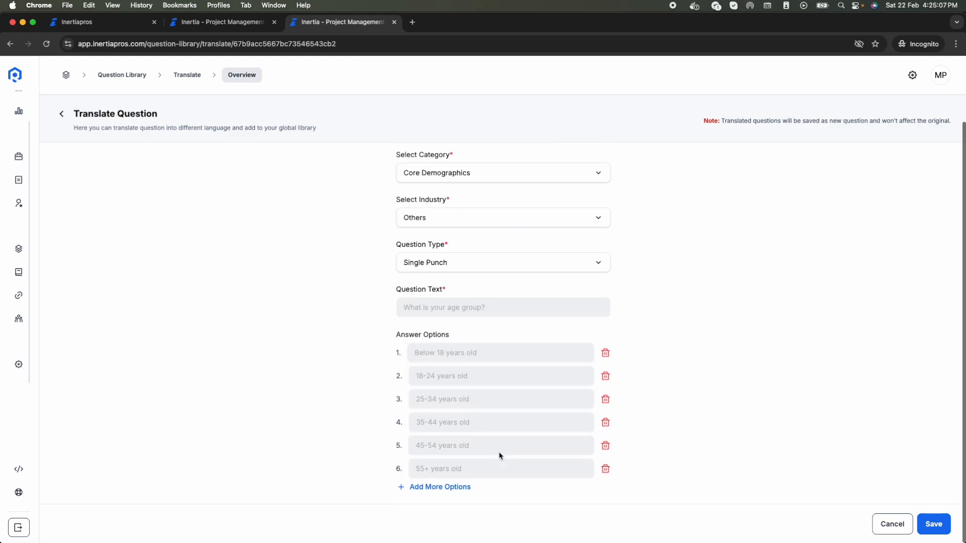
{"action": "scroll", "coordinate": [482, 416], "scroll_direction": "up", "scroll_amount": 3}
{"action": "scroll", "coordinate": [483, 416], "scroll_direction": "down", "scroll_amount": 1}
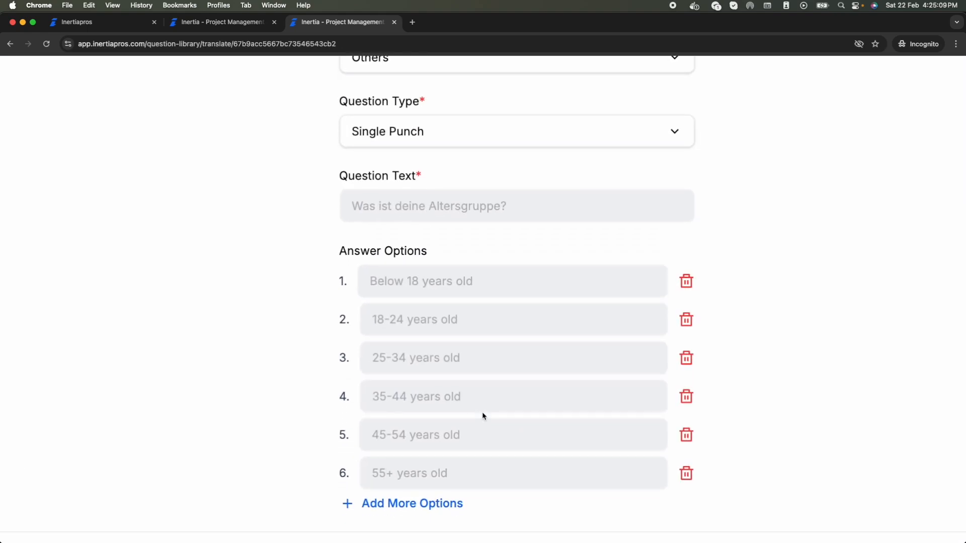
{"action": "scroll", "coordinate": [482, 416], "scroll_direction": "up", "scroll_amount": 1}
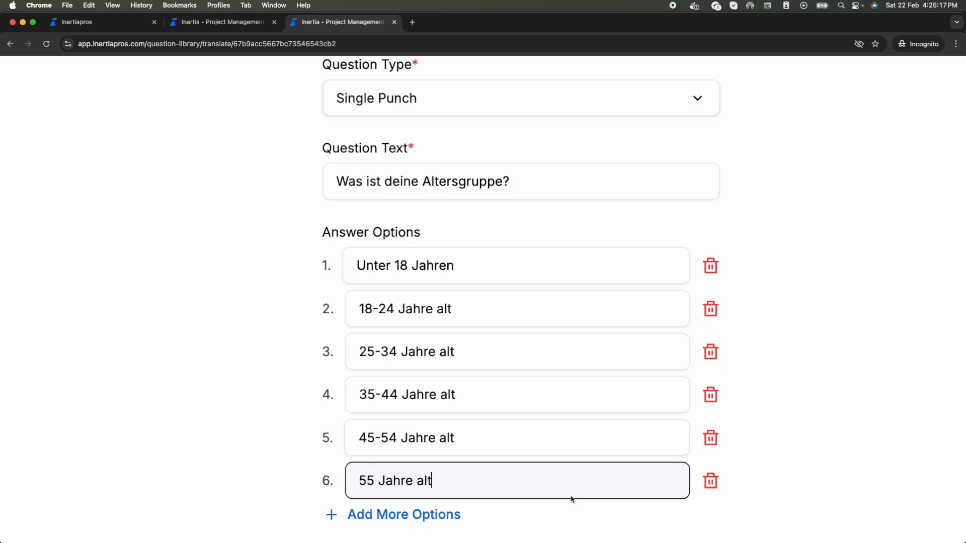
{"action": "scroll", "coordinate": [571, 499], "scroll_direction": "down", "scroll_amount": 5}
{"action": "left_click", "coordinate": [921, 524]}
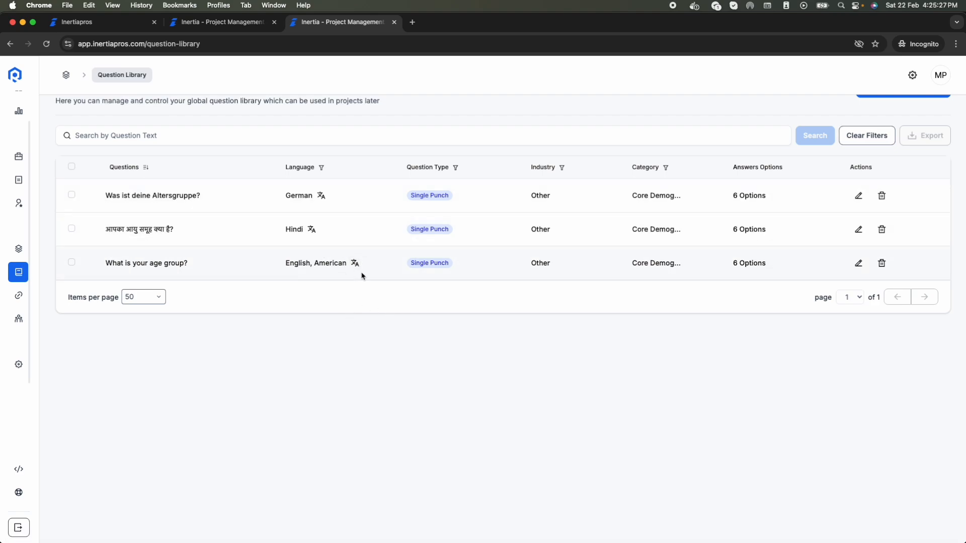
Step: Translate the Hindi question into French and review its six translated answer options
{"action": "left_click", "coordinate": [311, 231]}
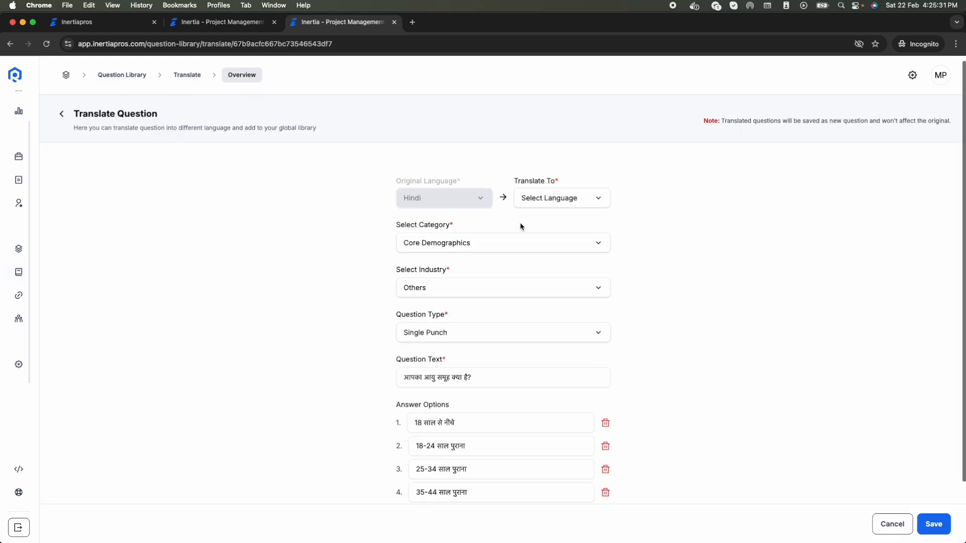
{"action": "left_click", "coordinate": [542, 204]}
{"action": "left_click", "coordinate": [535, 224]}
{"action": "type", "text": "fre"}
{"action": "left_click", "coordinate": [535, 235]}
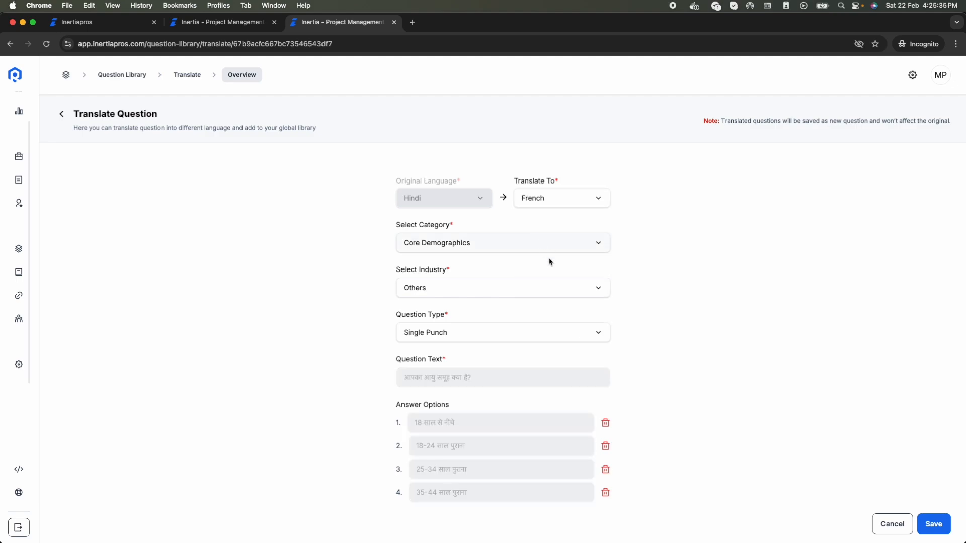
{"action": "scroll", "coordinate": [565, 407], "scroll_direction": "down", "scroll_amount": 3}
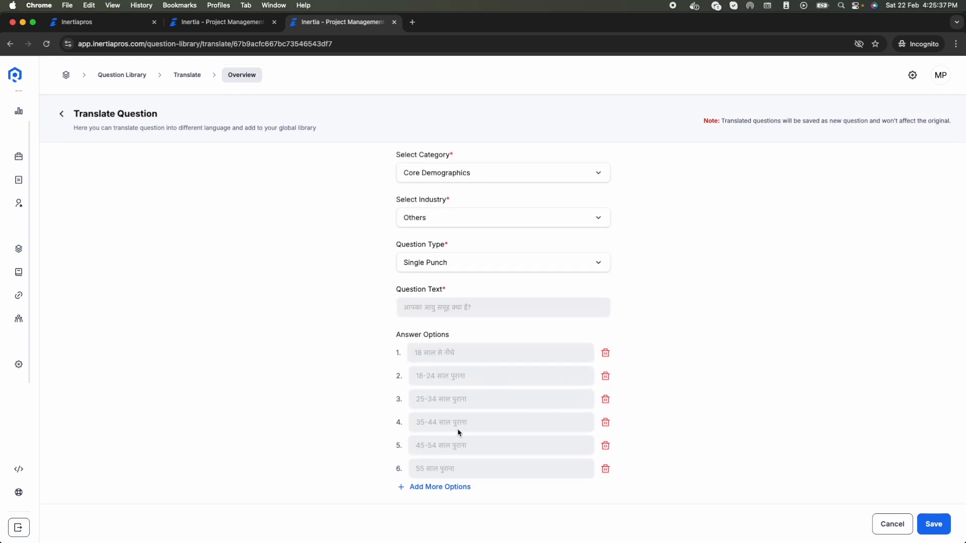
{"action": "scroll", "coordinate": [458, 433], "scroll_direction": "up", "scroll_amount": 5, "text": "ctrl"}
{"action": "scroll", "coordinate": [458, 433], "scroll_direction": "down", "scroll_amount": 2}
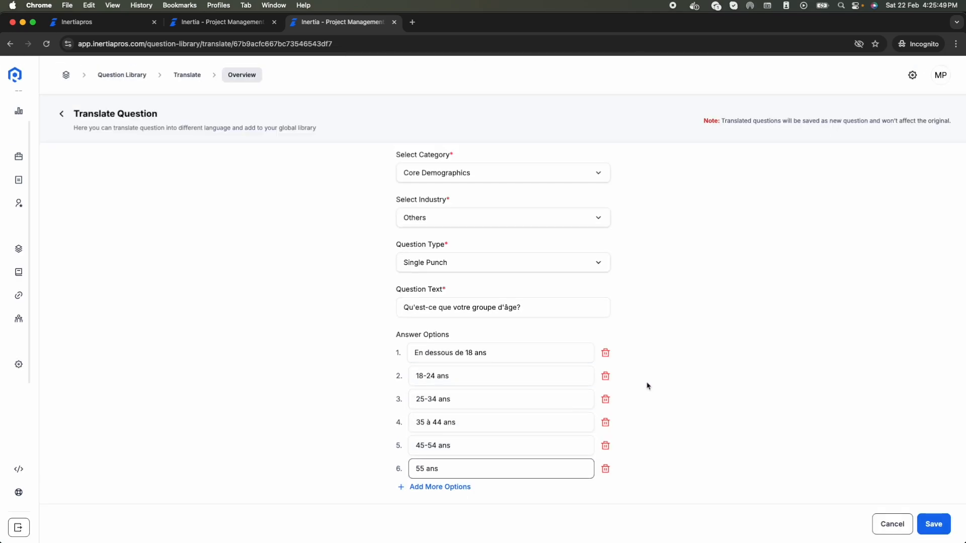
{"action": "scroll", "coordinate": [706, 391], "scroll_direction": "up", "scroll_amount": 3}
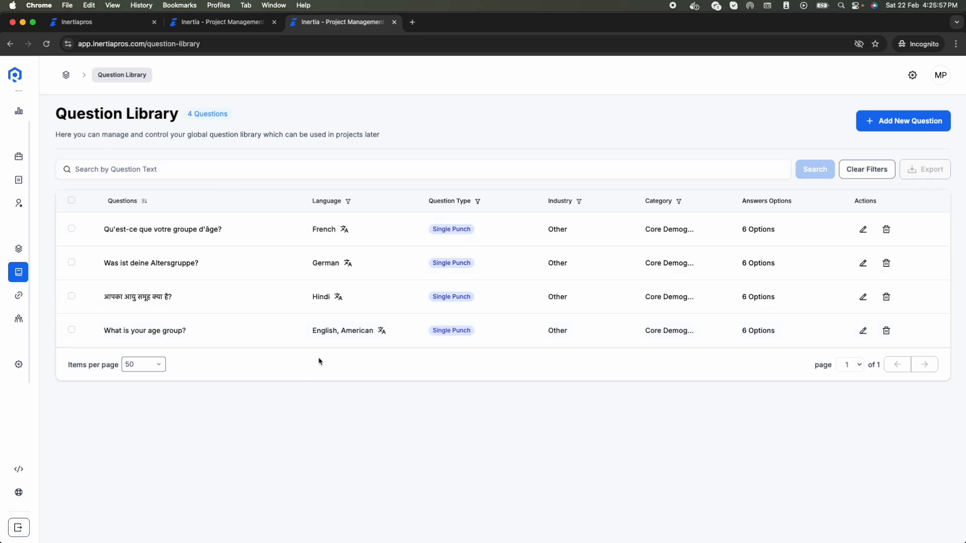
Step: In Germany - Coffee Survey, choose 'Was ist deine Altersgruppe?' as a new qualification
{"action": "left_click", "coordinate": [201, 22]}
{"action": "left_click", "coordinate": [910, 262]}
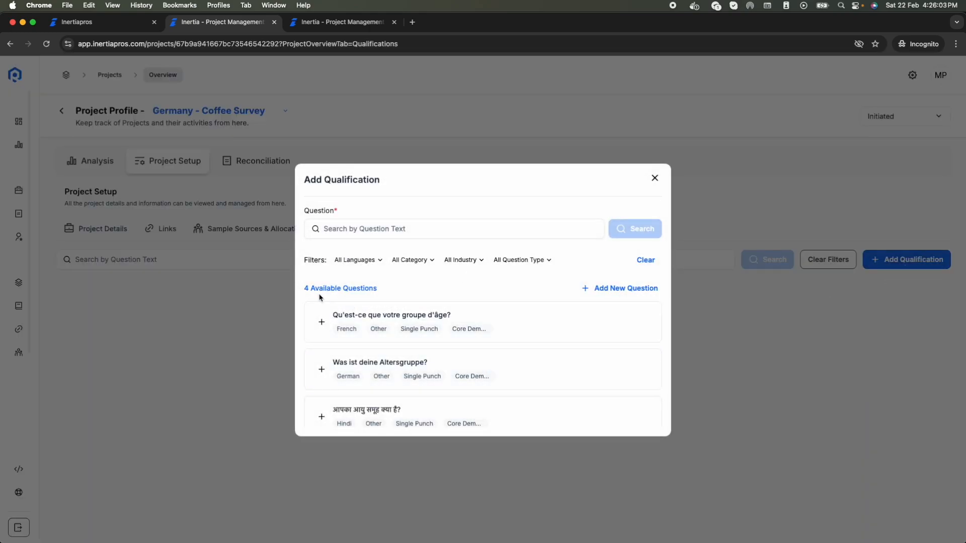
{"action": "scroll", "coordinate": [462, 374], "scroll_direction": "down", "scroll_amount": 2}
{"action": "scroll", "coordinate": [454, 411], "scroll_direction": "up", "scroll_amount": 2}
{"action": "left_click", "coordinate": [381, 261]}
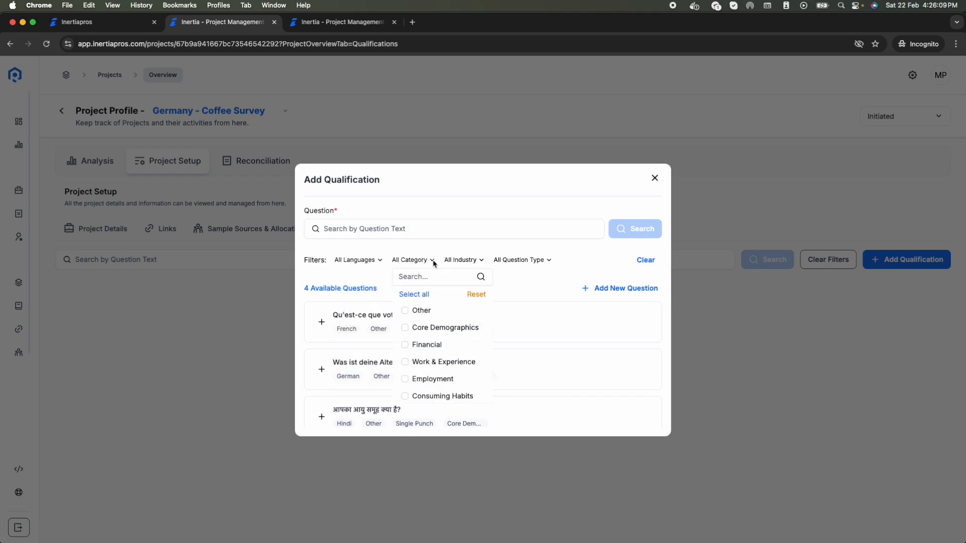
{"action": "left_click", "coordinate": [480, 261]}
{"action": "left_click", "coordinate": [481, 260]}
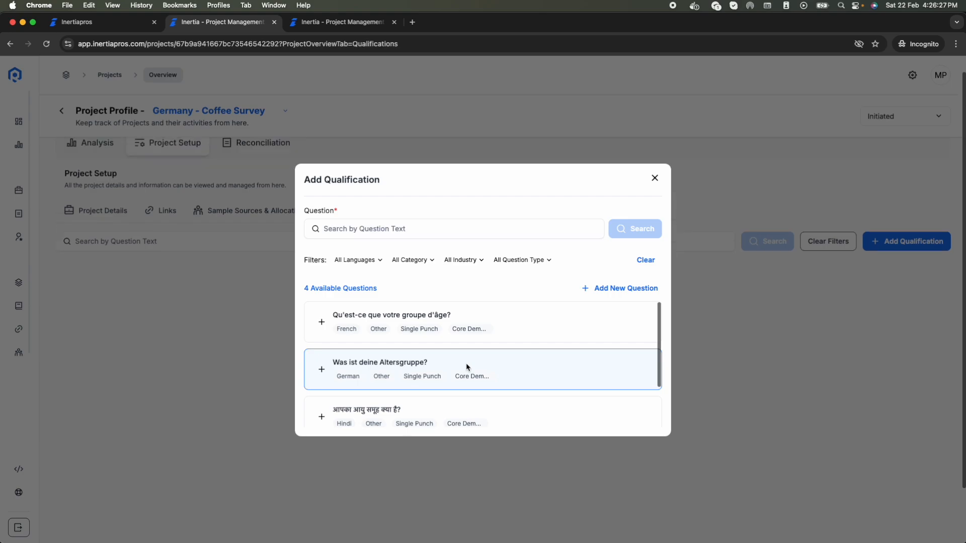
{"action": "scroll", "coordinate": [467, 367], "scroll_direction": "down", "scroll_amount": 1}
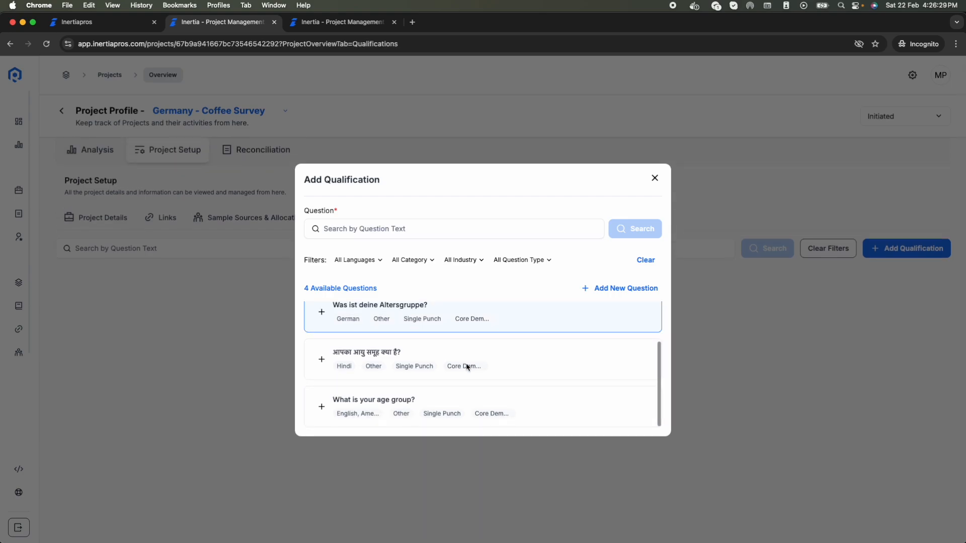
{"action": "left_click", "coordinate": [429, 327]}
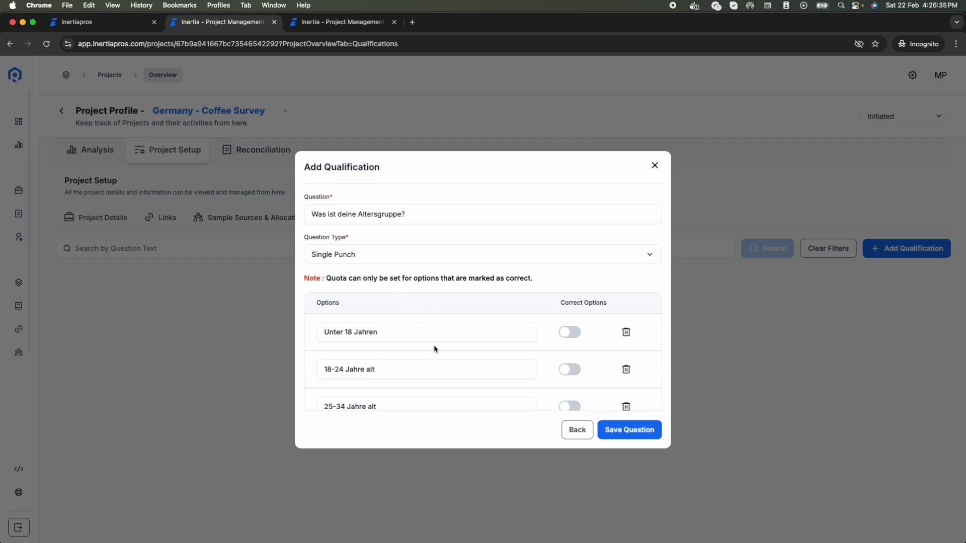
Step: Mark 18-24 and 25-34 Jahre alt as correct options and save the qualification
{"action": "scroll", "coordinate": [435, 349], "scroll_direction": "down", "scroll_amount": 3}
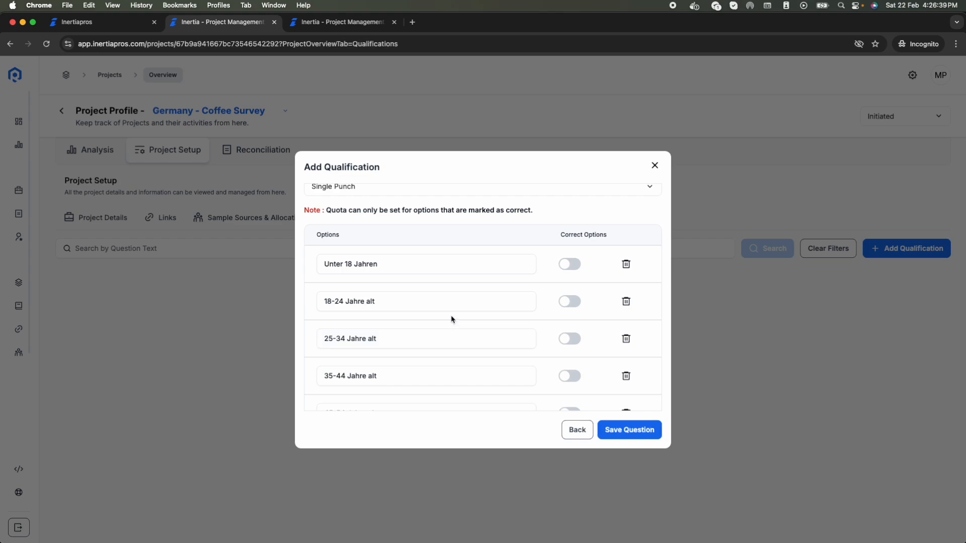
{"action": "scroll", "coordinate": [522, 337], "scroll_direction": "down", "scroll_amount": 3}
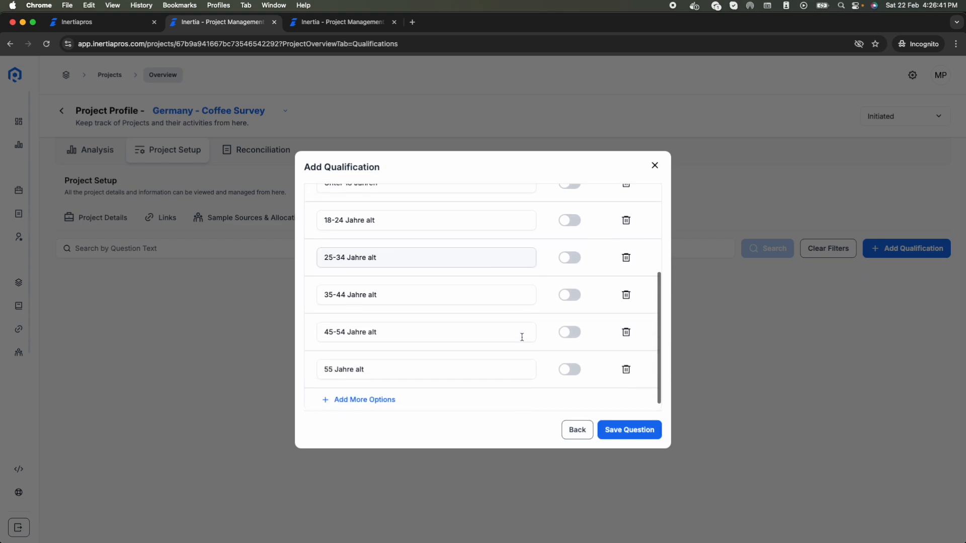
{"action": "scroll", "coordinate": [586, 258], "scroll_direction": "up", "scroll_amount": 1}
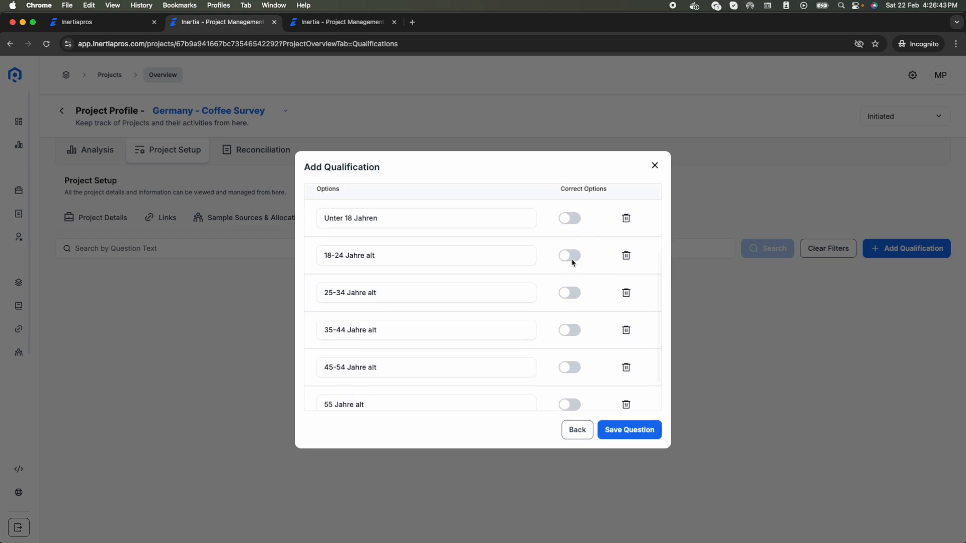
{"action": "scroll", "coordinate": [571, 260], "scroll_direction": "up", "scroll_amount": 1}
{"action": "left_click", "coordinate": [572, 265]}
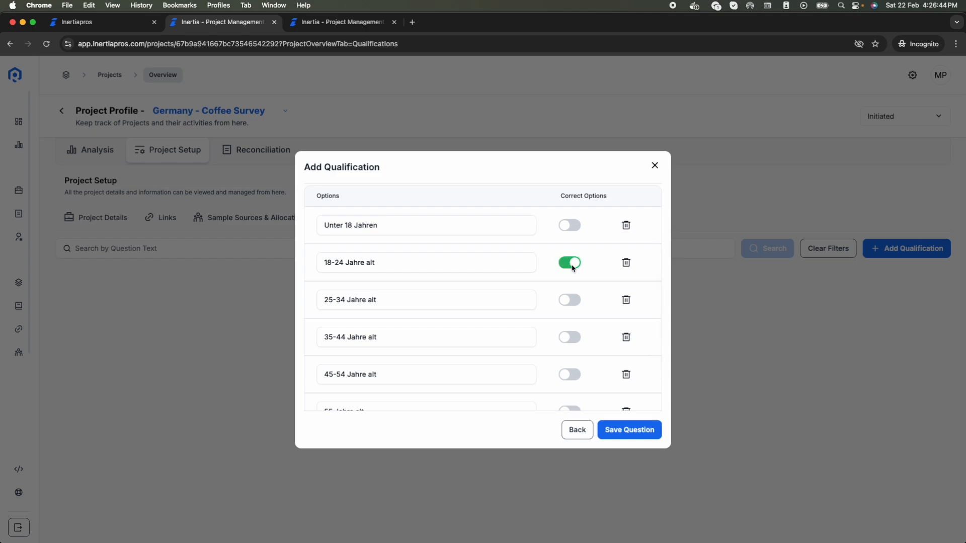
{"action": "left_click", "coordinate": [571, 303]}
{"action": "left_click", "coordinate": [642, 433]}
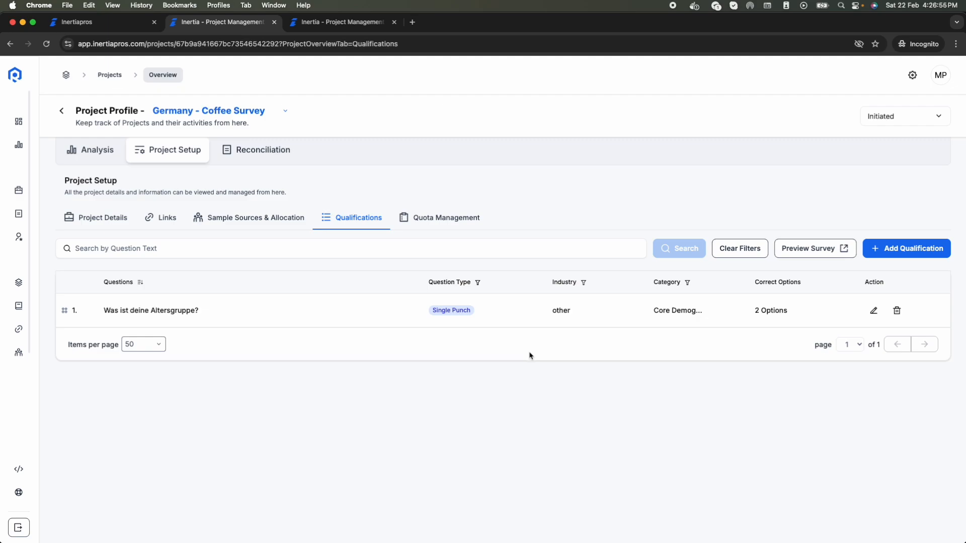
{"action": "left_click", "coordinate": [353, 25]}
Step: Start a new library question with category Core Demographics, industry Others and type Single Punch
{"action": "left_click", "coordinate": [895, 119]}
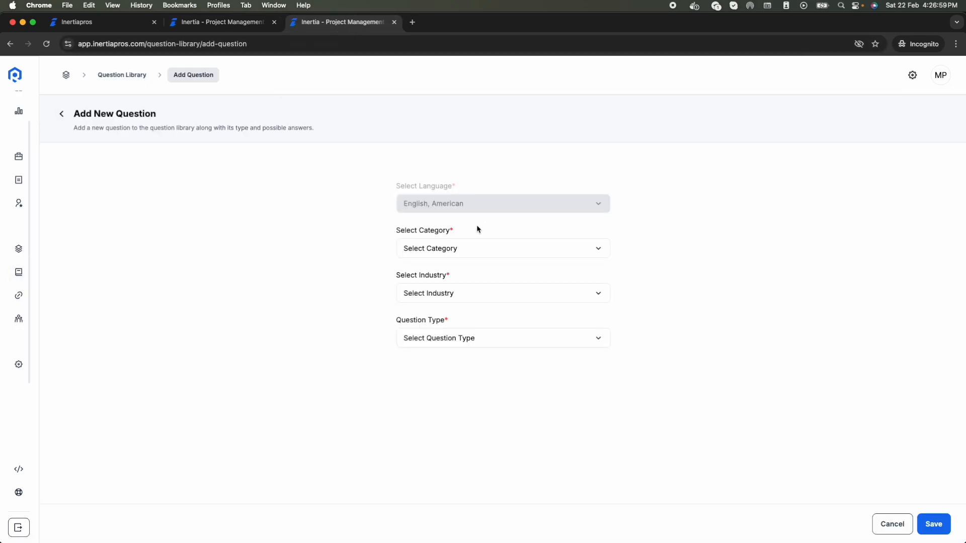
{"action": "left_click", "coordinate": [466, 249]}
{"action": "left_click", "coordinate": [445, 301]}
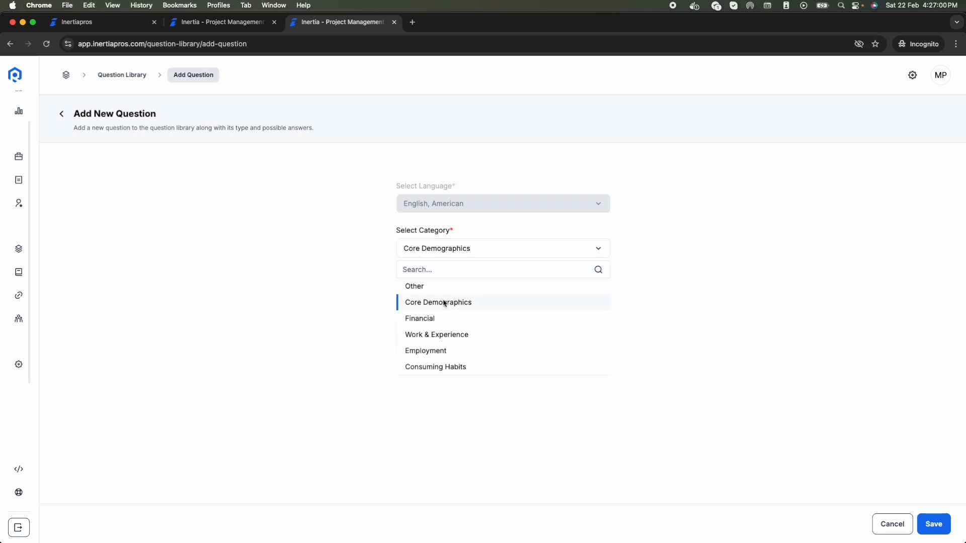
{"action": "left_click", "coordinate": [457, 299]}
{"action": "scroll", "coordinate": [477, 419], "scroll_direction": "down", "scroll_amount": 10}
{"action": "left_click", "coordinate": [453, 415]}
{"action": "left_click", "coordinate": [458, 341]}
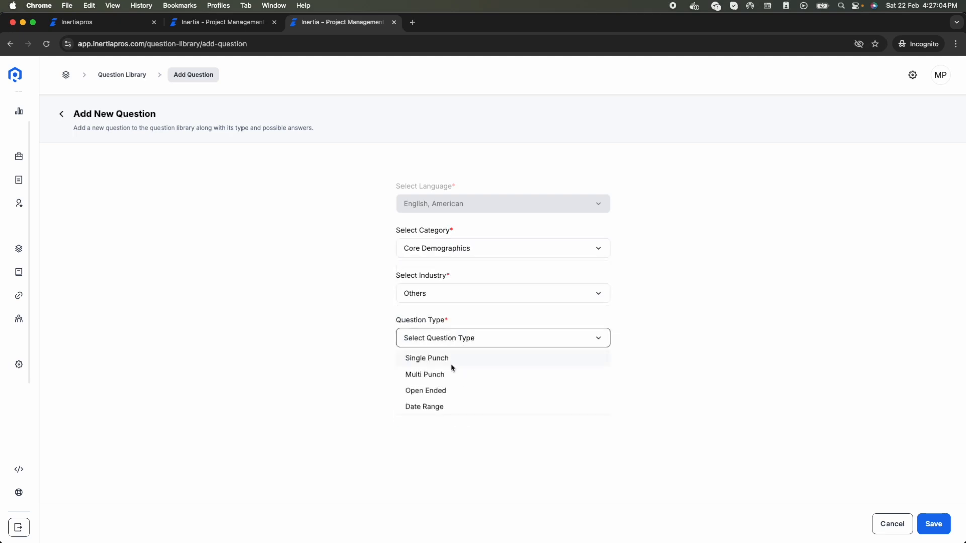
{"action": "left_click", "coordinate": [449, 360]}
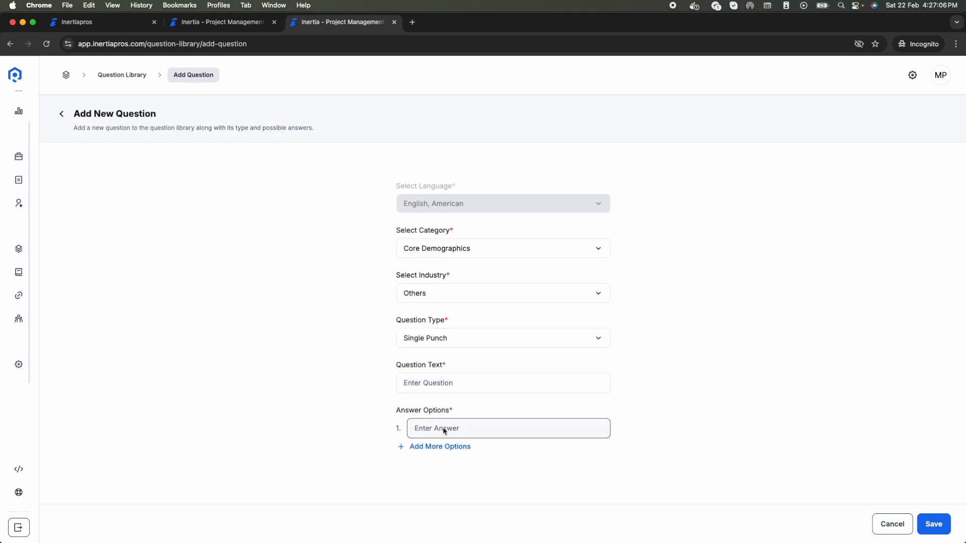
Step: Enter 'What is your gender?' with answers Male, Female and Other, and save the question
{"action": "left_click", "coordinate": [443, 383]}
{"action": "type", "text": "What is yourt"}
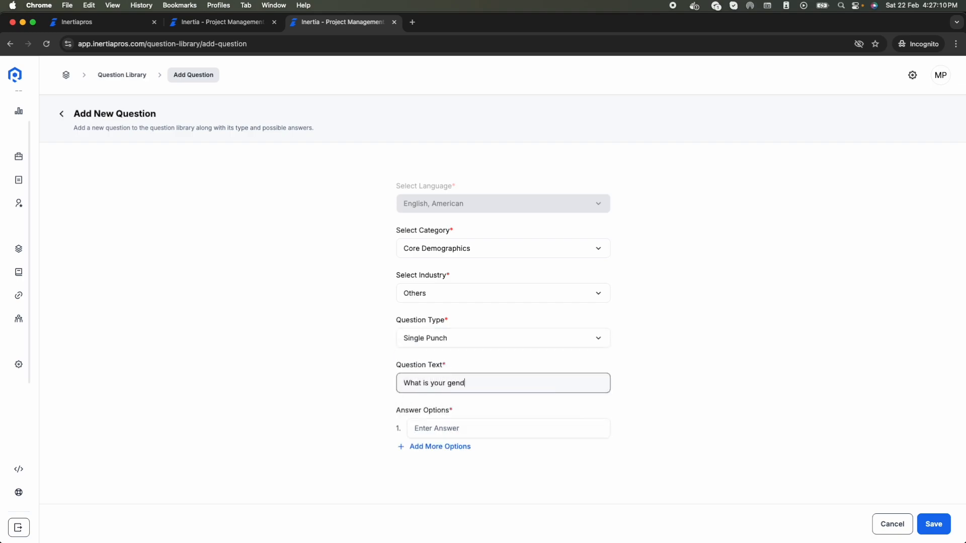
{"action": "left_click", "coordinate": [473, 425]}
{"action": "type", "text": "Male"}
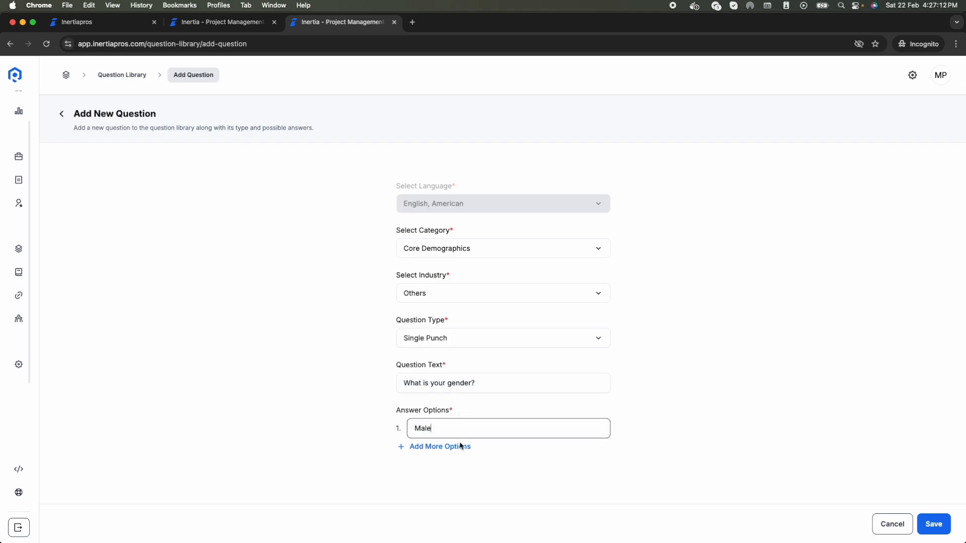
{"action": "left_click", "coordinate": [461, 446]}
{"action": "type", "text": "Female"}
{"action": "left_click", "coordinate": [453, 470]}
{"action": "type", "text": "Other"}
{"action": "left_click", "coordinate": [930, 526]}
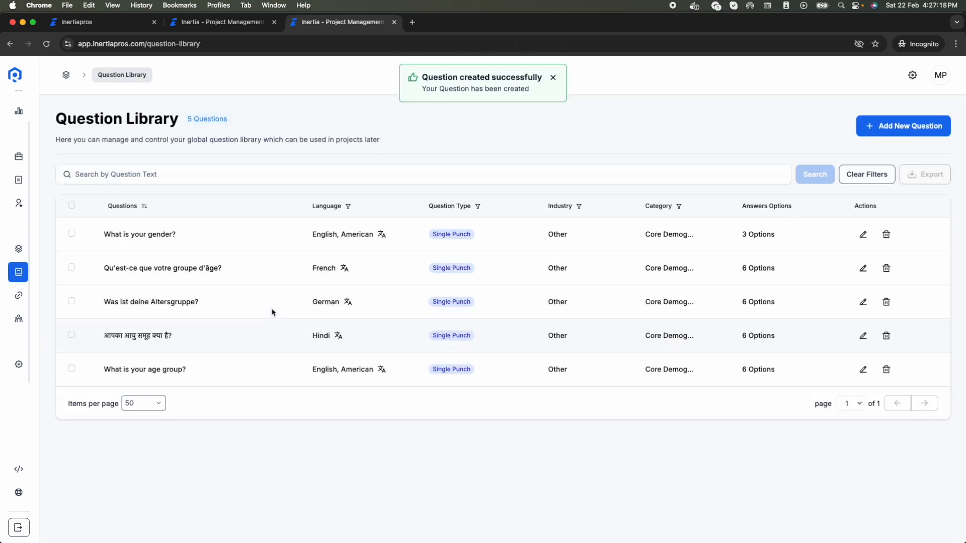
Step: Translate the gender question to German as 'Was ist dein Geschlecht?' and save the translation
{"action": "left_click", "coordinate": [382, 234]}
{"action": "left_click", "coordinate": [542, 205]}
{"action": "type", "text": "german"}
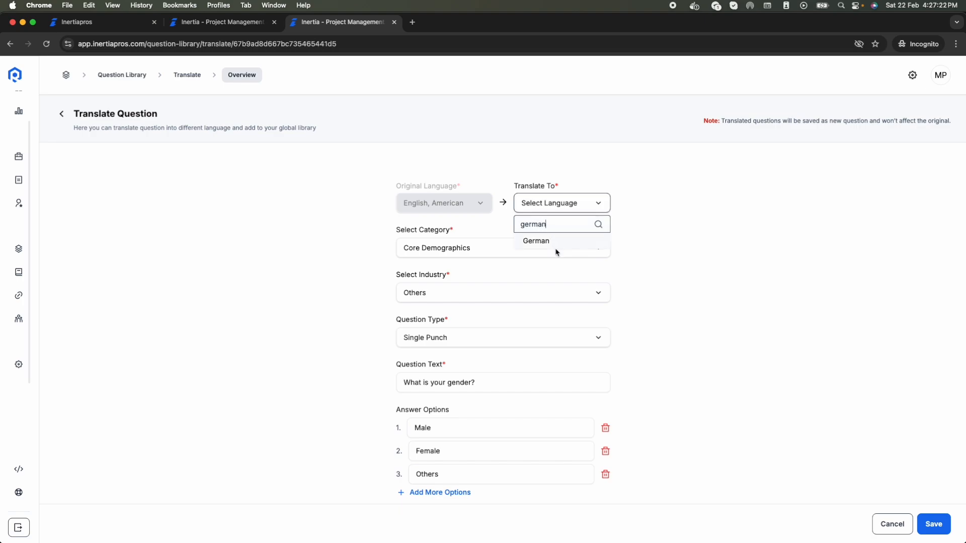
{"action": "left_click", "coordinate": [554, 245]}
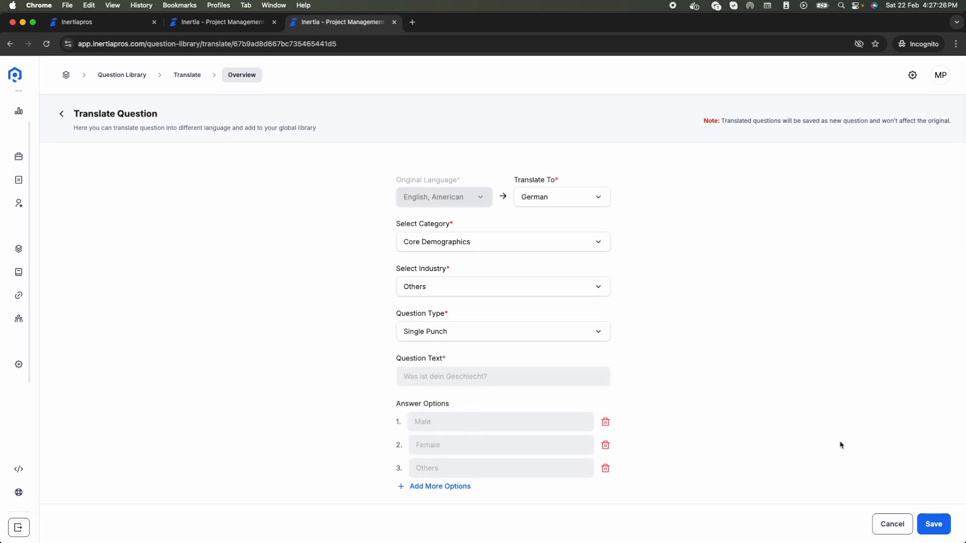
{"action": "left_click", "coordinate": [947, 525]}
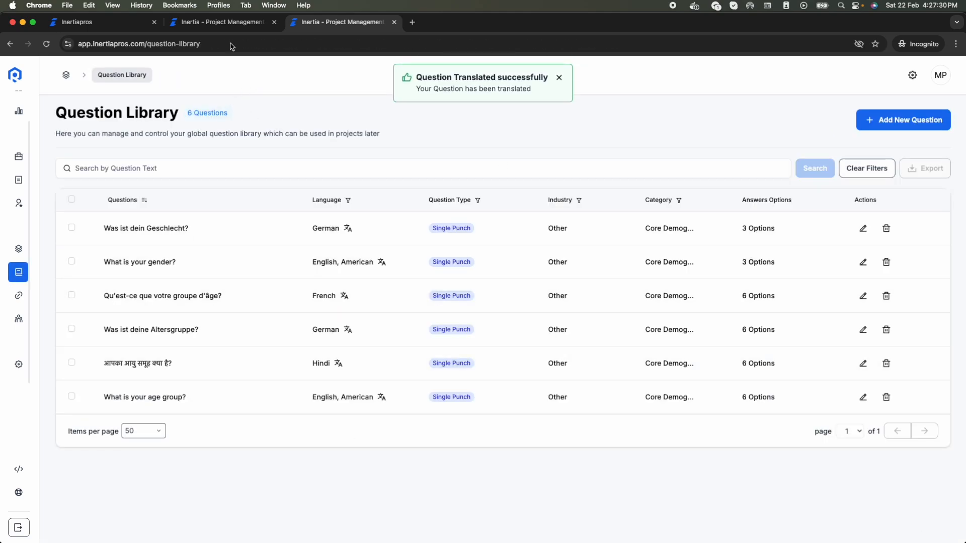
{"action": "left_click", "coordinate": [225, 22]}
Step: Add 'Was ist dein Geschlecht?' as a project qualification with Männlich and Weiblich marked correct
{"action": "left_click", "coordinate": [921, 243]}
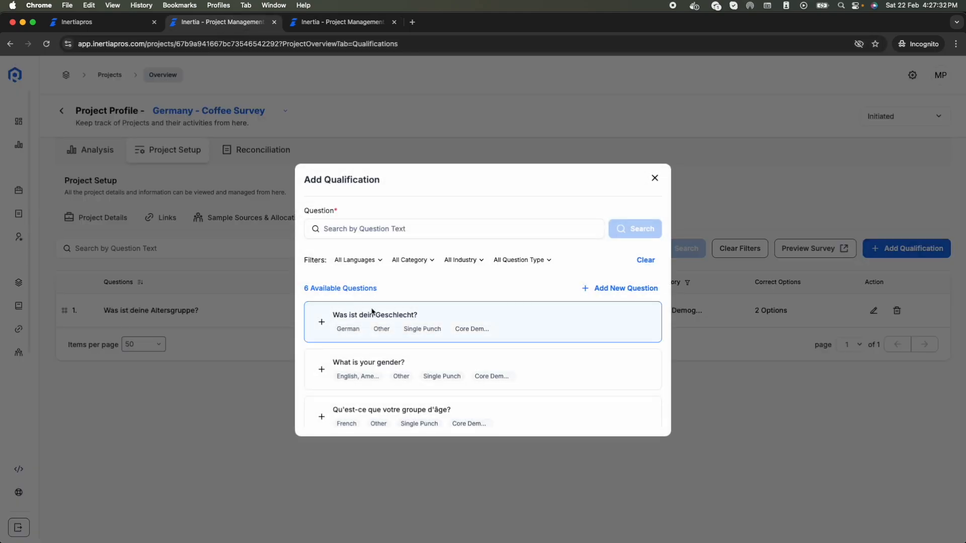
{"action": "left_click", "coordinate": [397, 326]}
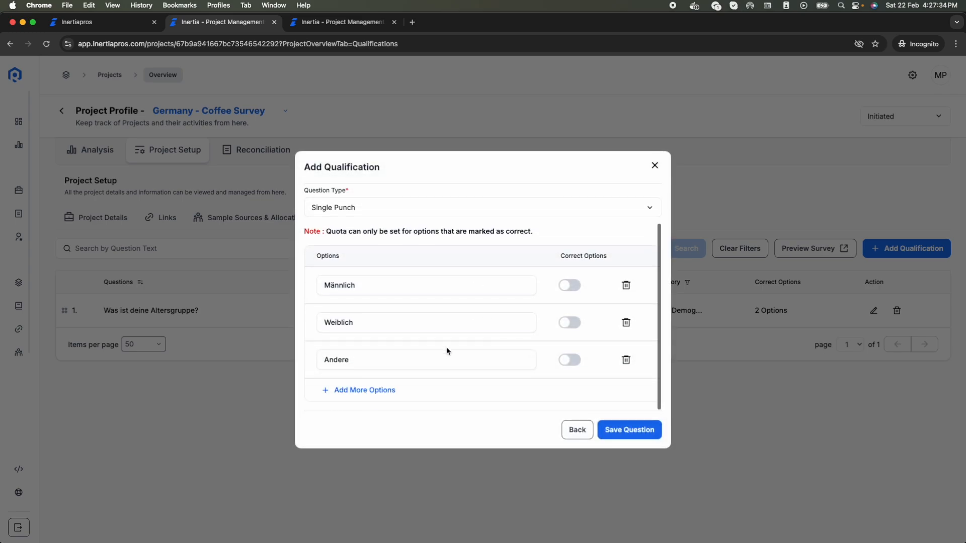
{"action": "left_click", "coordinate": [577, 286]}
{"action": "left_click", "coordinate": [576, 323]}
{"action": "left_click", "coordinate": [629, 429]}
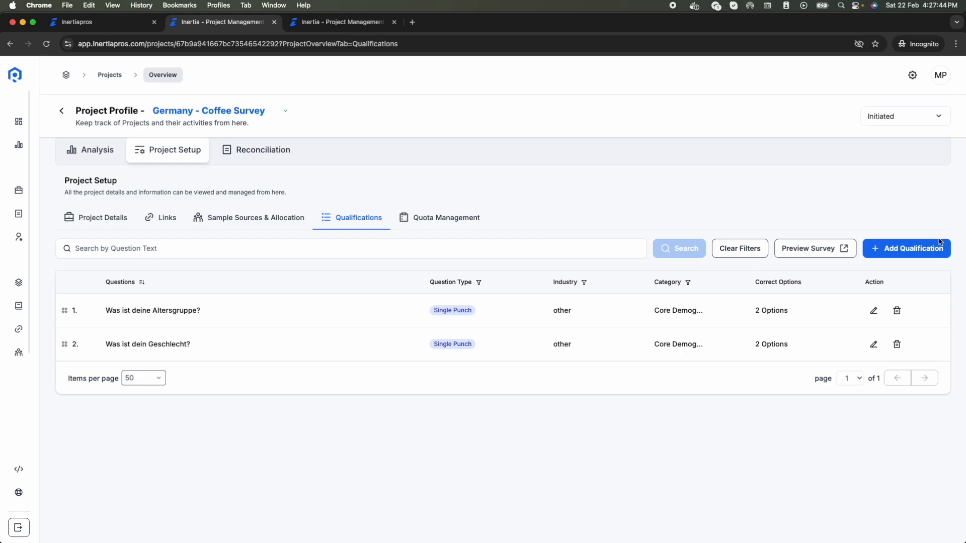
{"action": "left_click", "coordinate": [352, 23]}
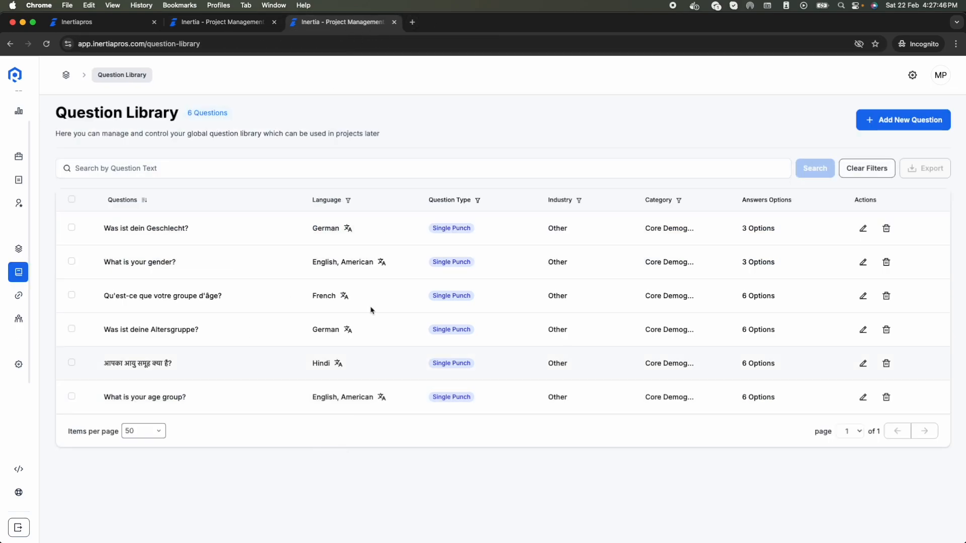
{"action": "left_click", "coordinate": [221, 24]}
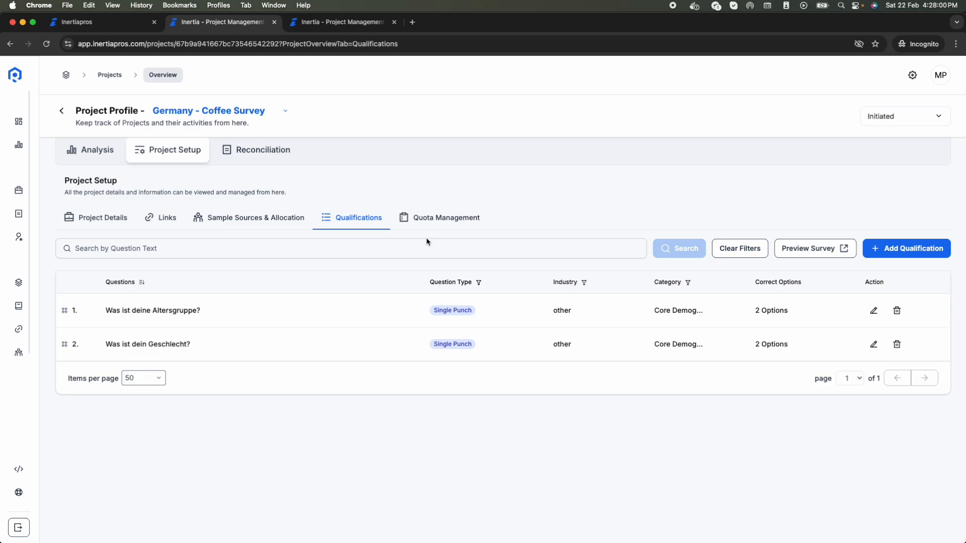
{"action": "left_click", "coordinate": [436, 226]}
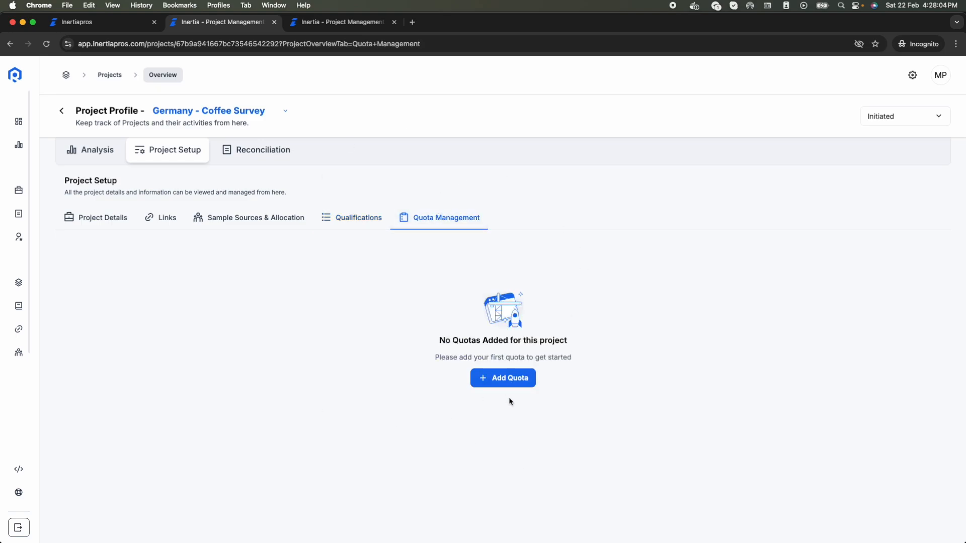
{"action": "left_click", "coordinate": [502, 377]}
{"action": "left_click", "coordinate": [407, 354]}
{"action": "scroll", "coordinate": [498, 377], "scroll_direction": "down", "scroll_amount": 1}
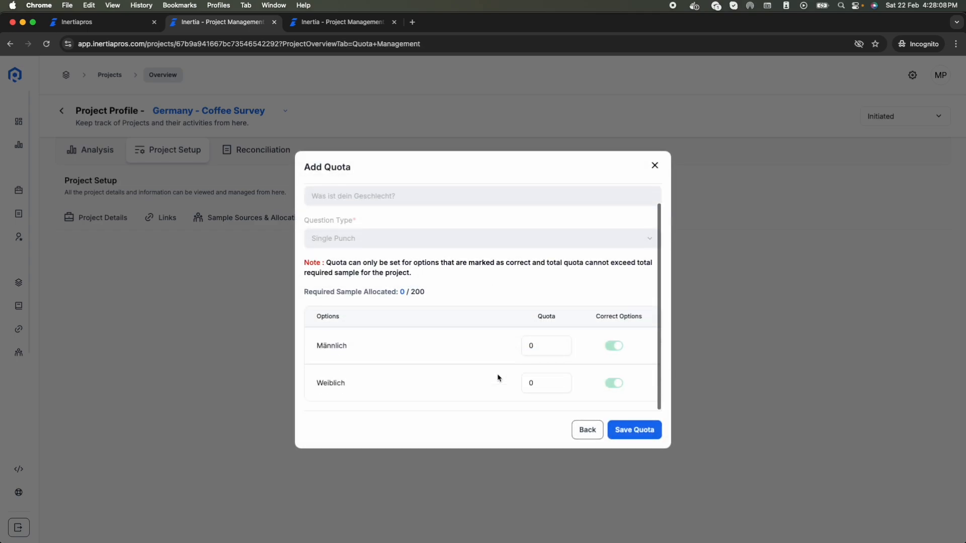
{"action": "left_click", "coordinate": [546, 350]}
{"action": "double_click", "coordinate": [547, 348]}
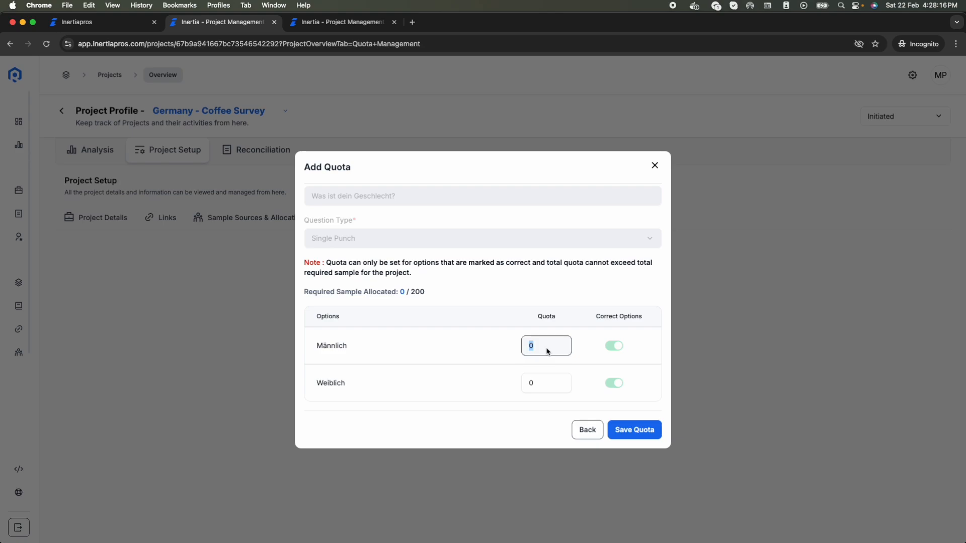
{"action": "type", "text": "30"}
{"action": "left_click", "coordinate": [535, 387]}
{"action": "type", "text": "70"}
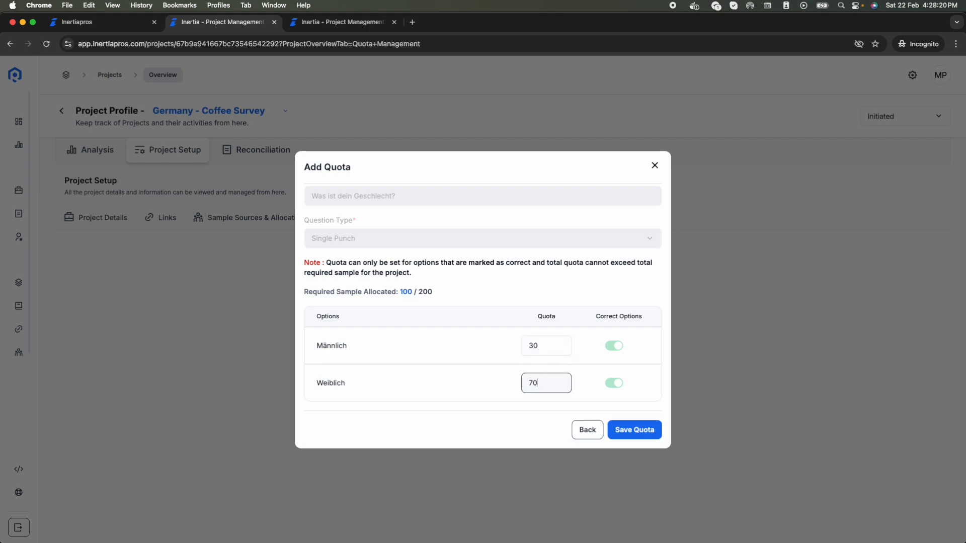
{"action": "left_click", "coordinate": [480, 386]}
{"action": "left_click", "coordinate": [545, 346]}
{"action": "double_click", "coordinate": [545, 347]}
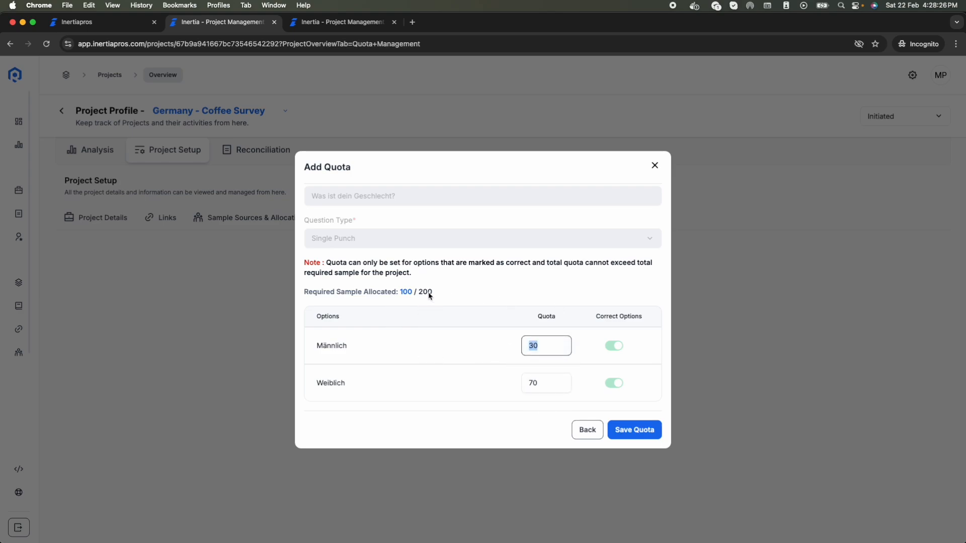
{"action": "type", "text": "60"}
{"action": "left_click", "coordinate": [555, 383]}
{"action": "double_click", "coordinate": [557, 385]}
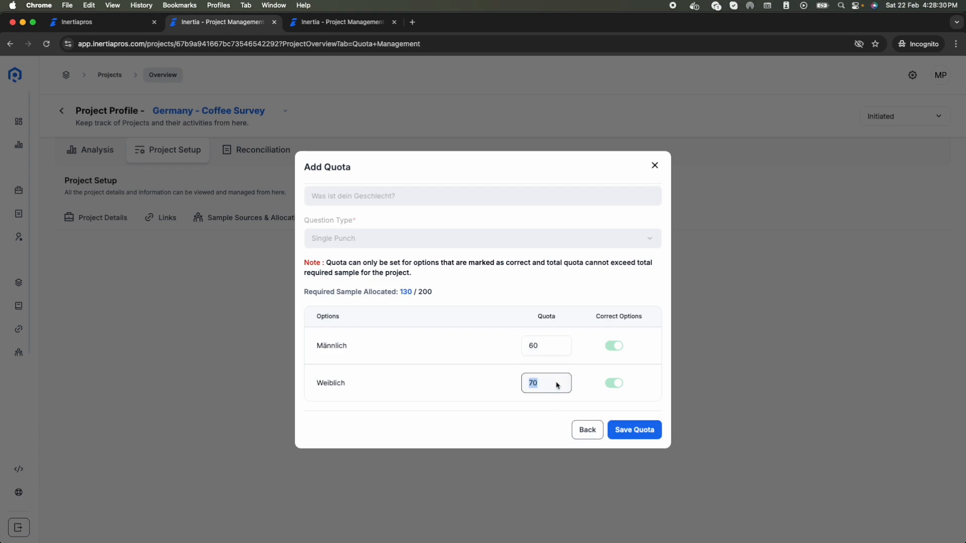
{"action": "type", "text": "100"}
{"action": "key", "text": "BackSpace"}
{"action": "key", "text": "BackSpace"}
{"action": "type", "text": "40"}
{"action": "left_click", "coordinate": [643, 433]}
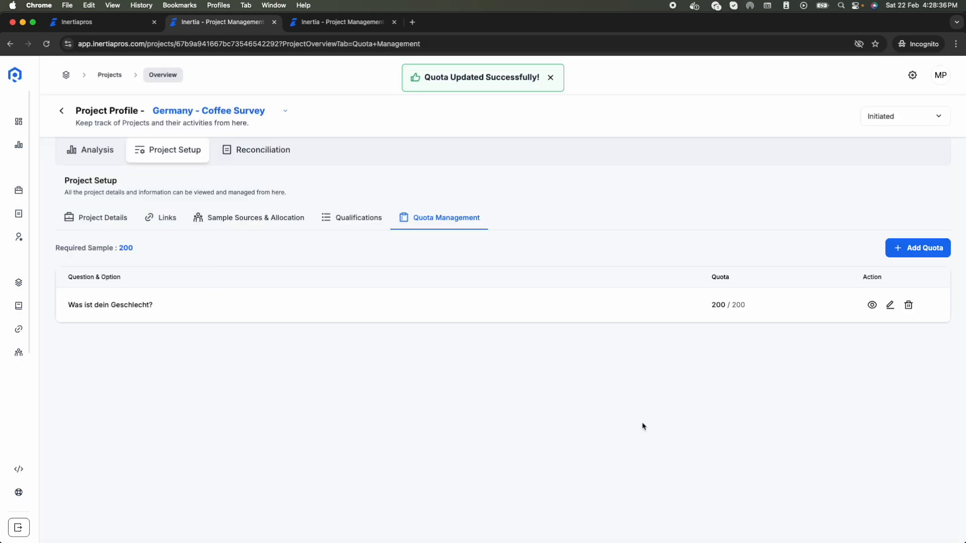
{"action": "left_click", "coordinate": [872, 305]}
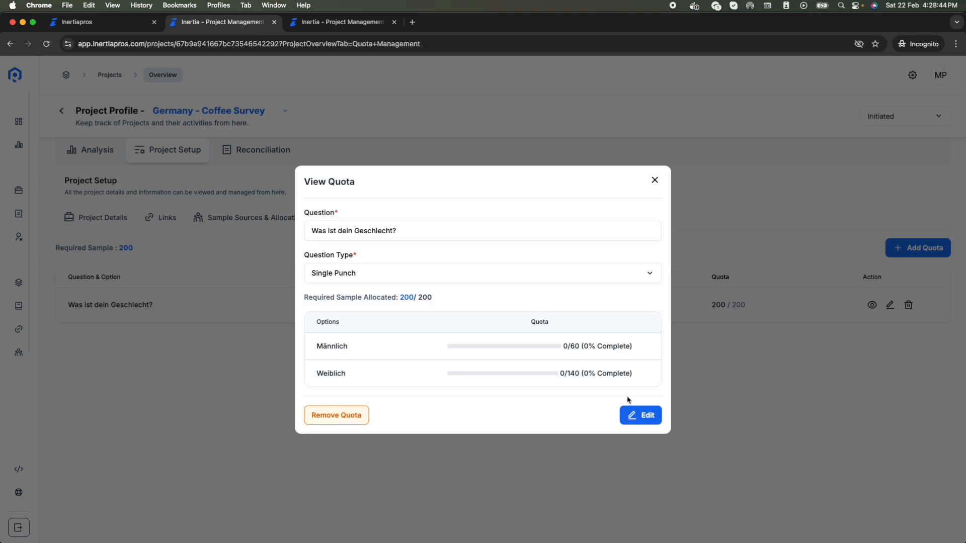
{"action": "left_click", "coordinate": [655, 181]}
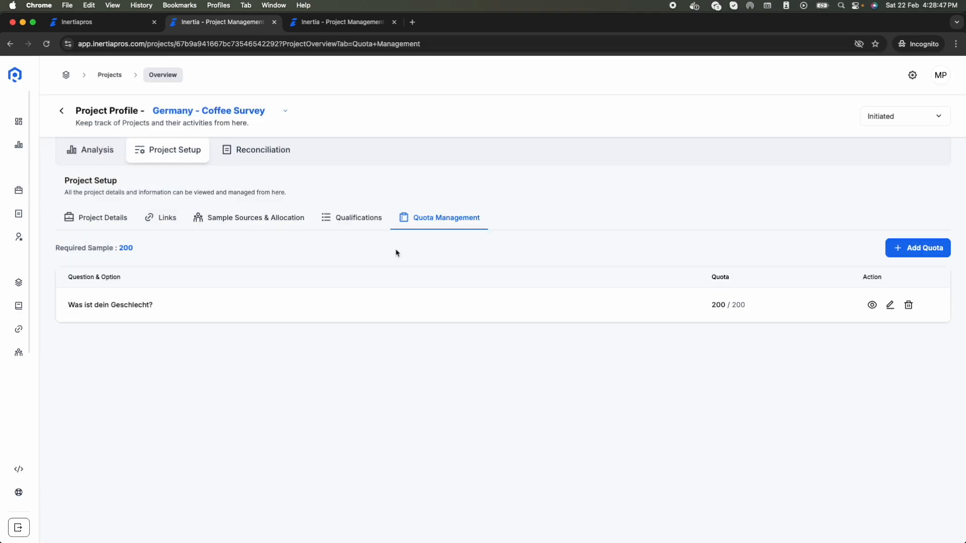
Step: Copy Cint's Test Link from Sample Sources & Allocation and open a new blank tab
{"action": "left_click", "coordinate": [260, 230]}
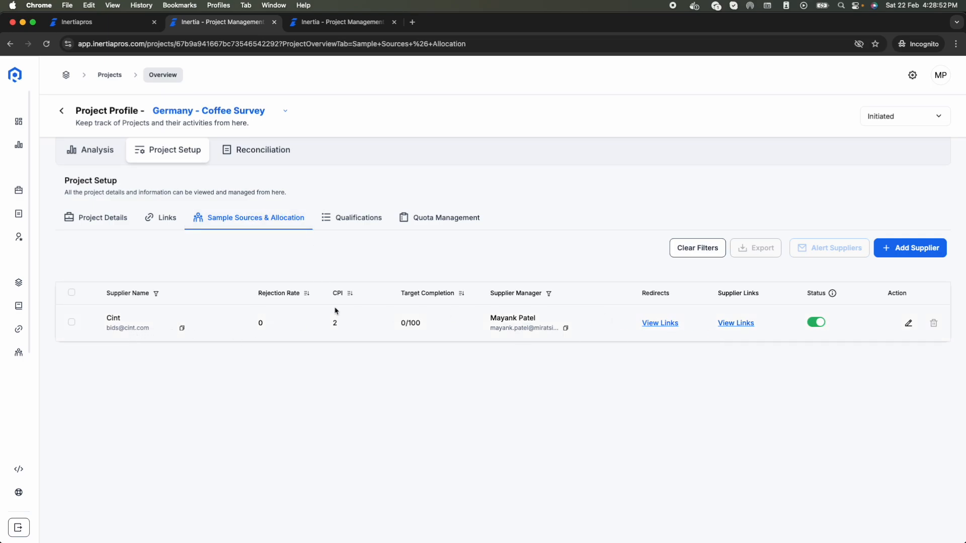
{"action": "left_click", "coordinate": [736, 324]}
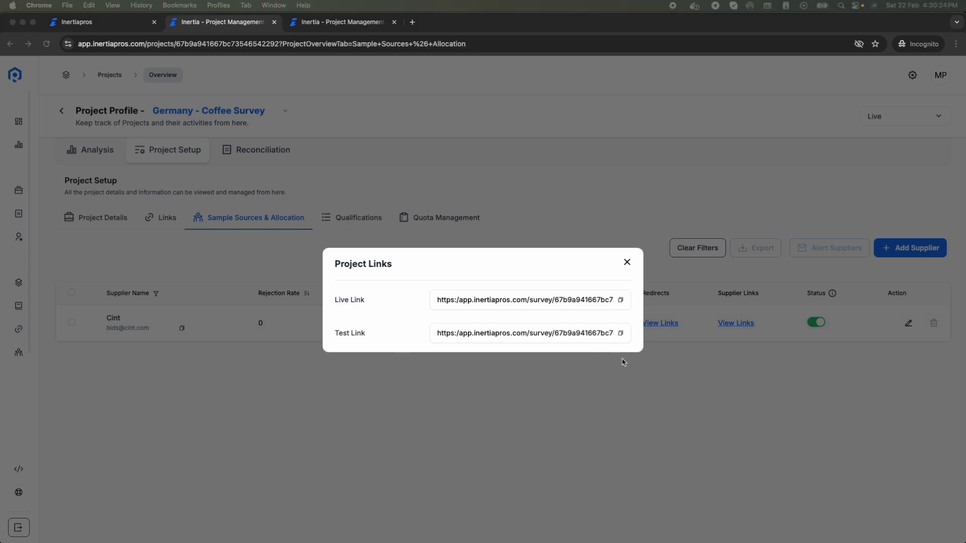
{"action": "left_click", "coordinate": [620, 333]}
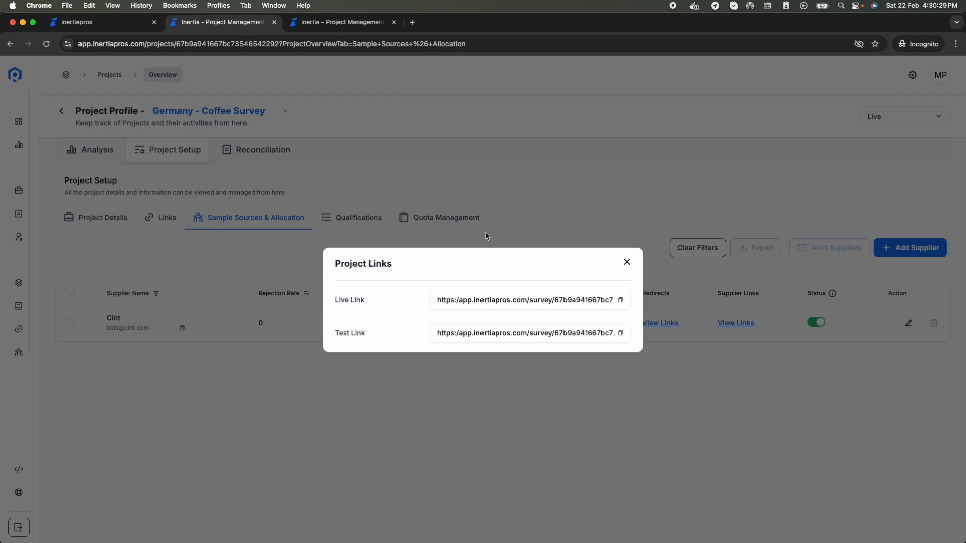
{"action": "left_click", "coordinate": [412, 22]}
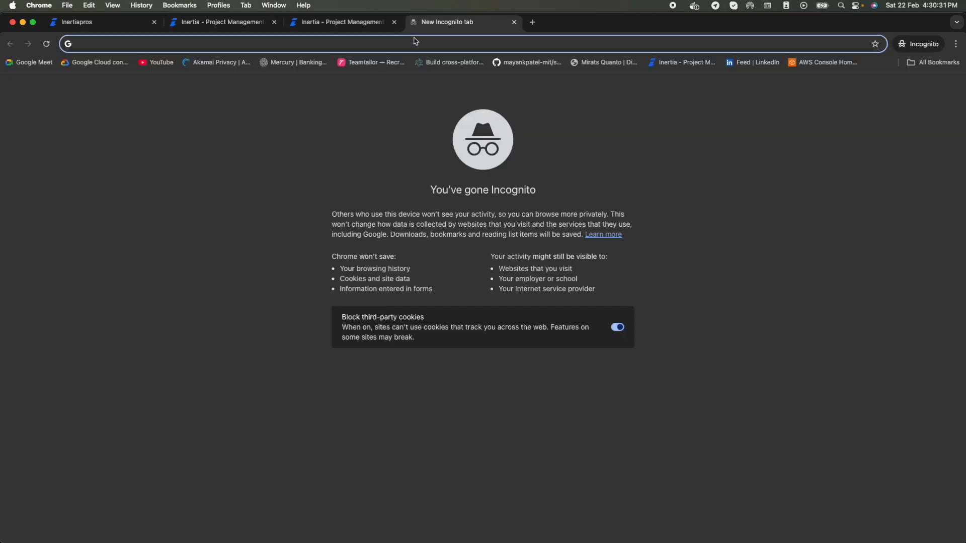
Step: Load the pasted test link with its [%rid%] placeholder replaced by test01
{"action": "key", "text": "super+v"}
{"action": "left_click_drag", "start_coordinate": [426, 44], "coordinate": [457, 44]}
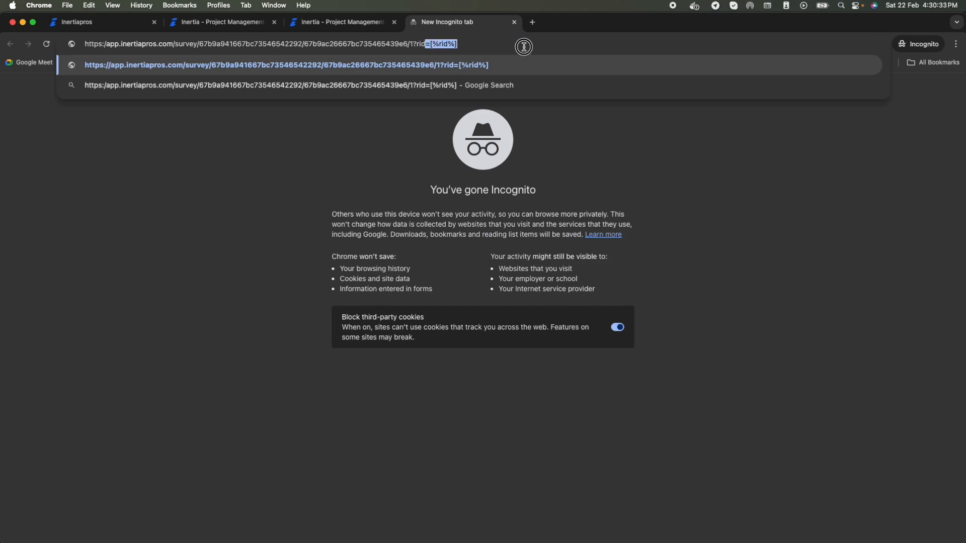
{"action": "key", "text": "Right"}
{"action": "key", "text": "BackSpace"}
{"action": "key", "text": "BackSpace"}
{"action": "key", "text": "BackSpace"}
{"action": "key", "text": "BackSpace"}
{"action": "key", "text": "BackSpace"}
{"action": "key", "text": "BackSpace"}
{"action": "key", "text": "BackSpace"}
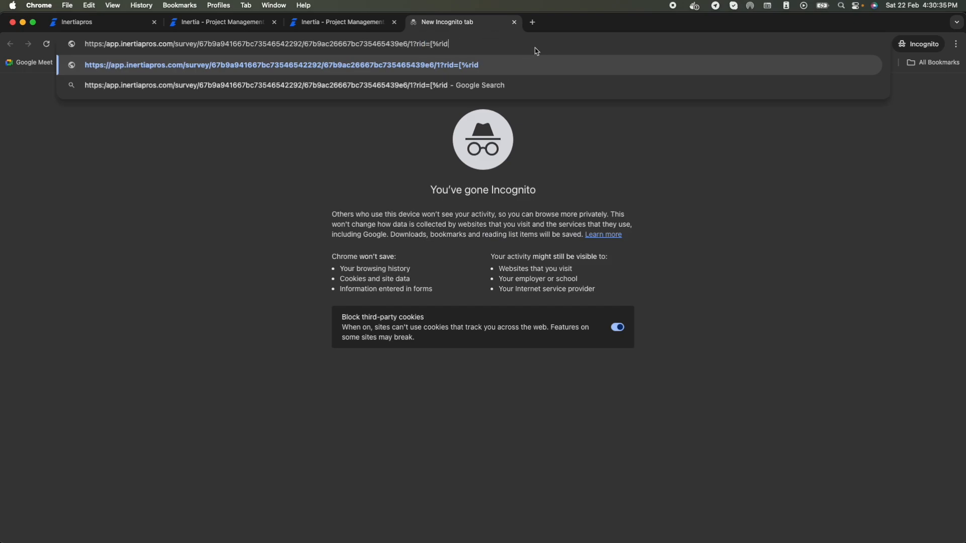
{"action": "type", "text": "test01"}
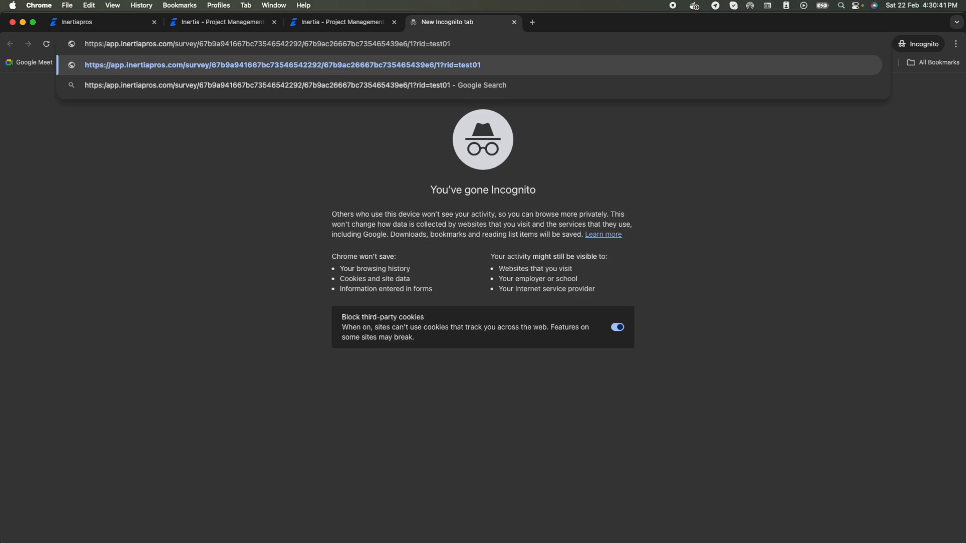
{"action": "key", "text": "Return"}
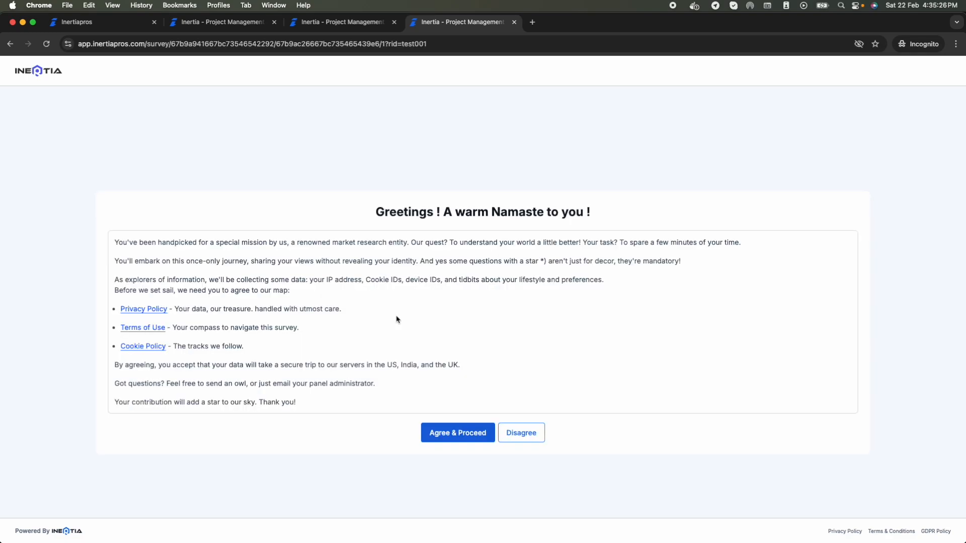
Step: Complete the test survey: accept consent, answer Question 1, choose Weiblich and submit
{"action": "left_click", "coordinate": [445, 440]}
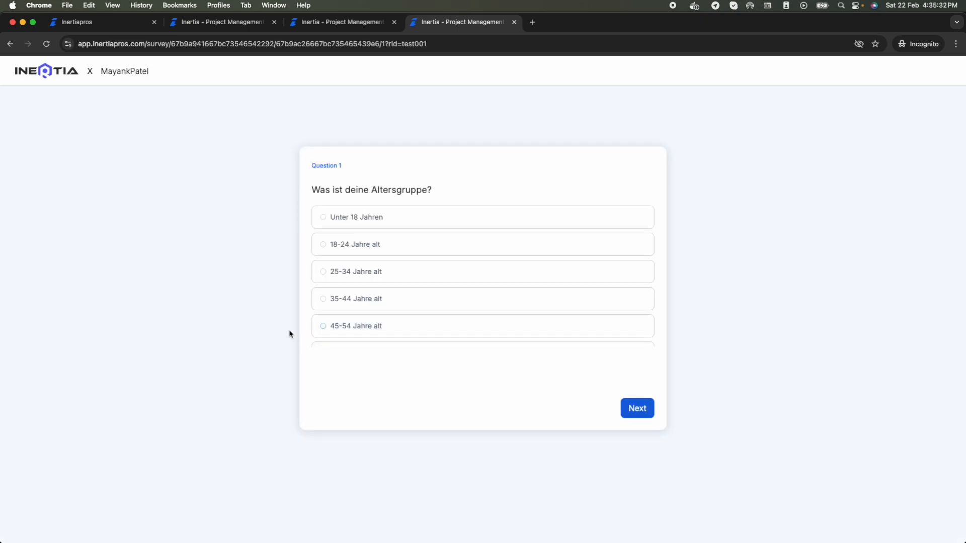
{"action": "left_click", "coordinate": [637, 408]}
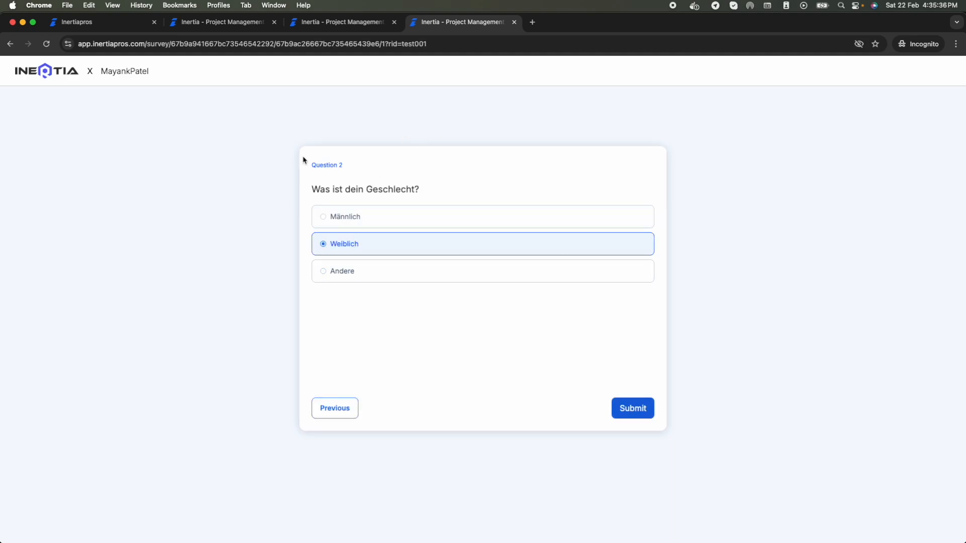
{"action": "left_click", "coordinate": [630, 406]}
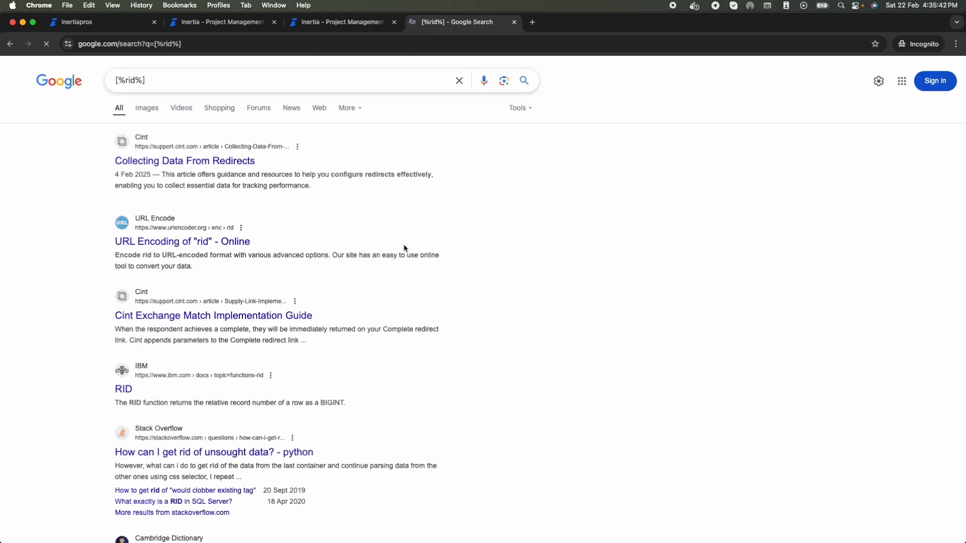
Step: Close the Google search tab and dismiss the Project Links window in Inertia
{"action": "left_click", "coordinate": [515, 24]}
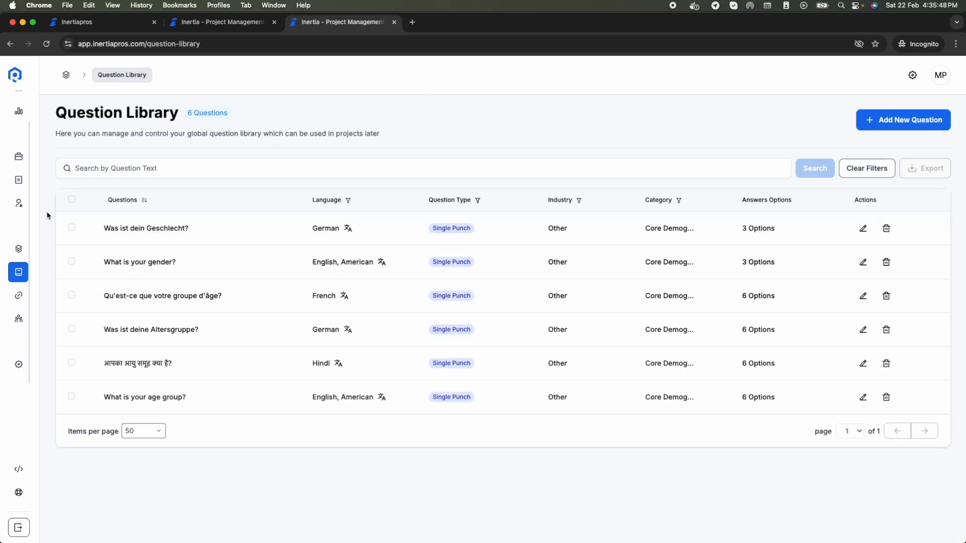
{"action": "left_click", "coordinate": [215, 25]}
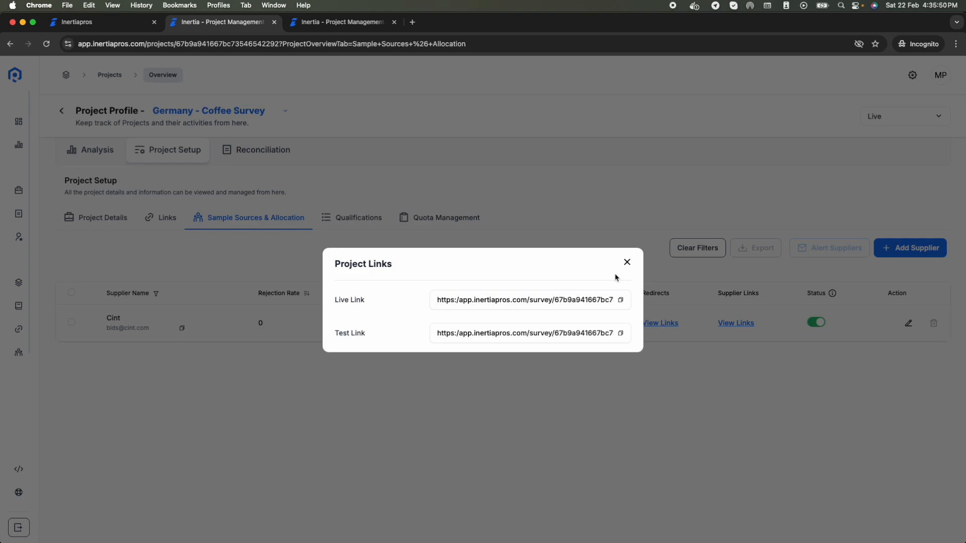
{"action": "left_click", "coordinate": [627, 262]}
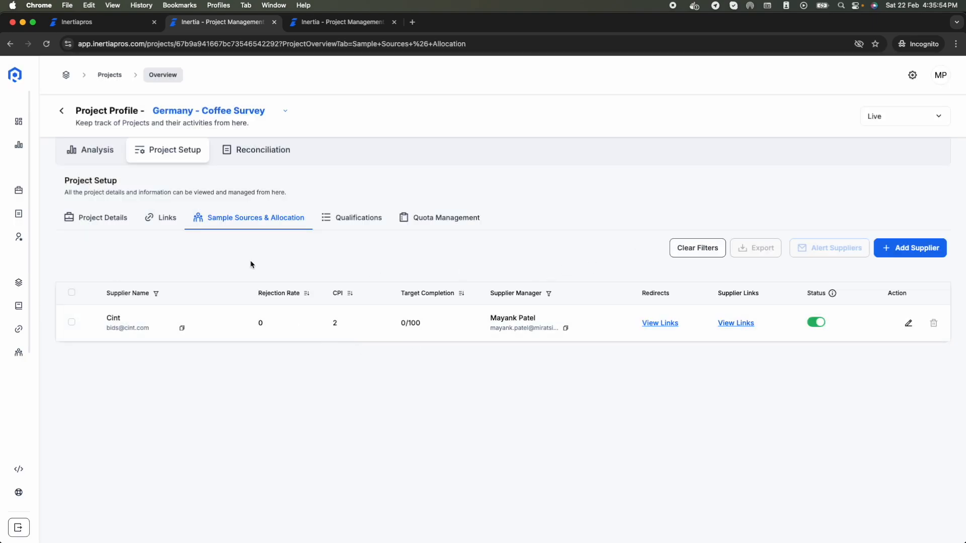
{"action": "scroll", "coordinate": [101, 173], "scroll_direction": "up", "scroll_amount": 1}
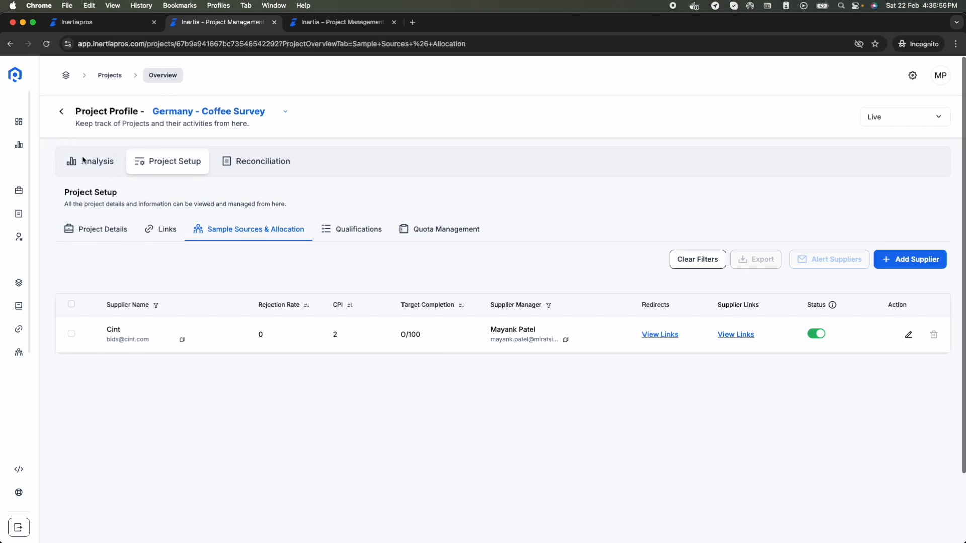
Step: Review the three Cint test entries under Analysis Test Logs, then switch to the empty Live Logs
{"action": "left_click", "coordinate": [96, 163]}
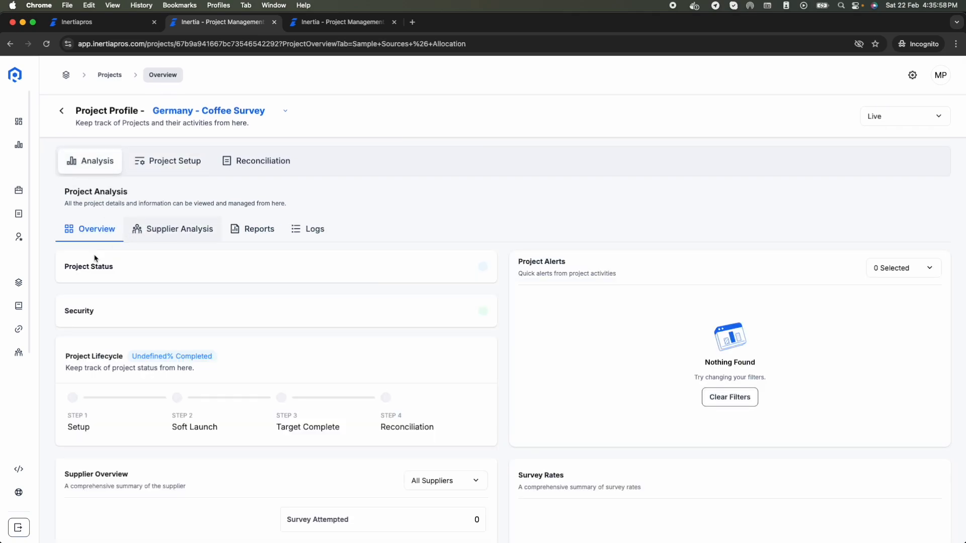
{"action": "scroll", "coordinate": [375, 427], "scroll_direction": "down", "scroll_amount": 5}
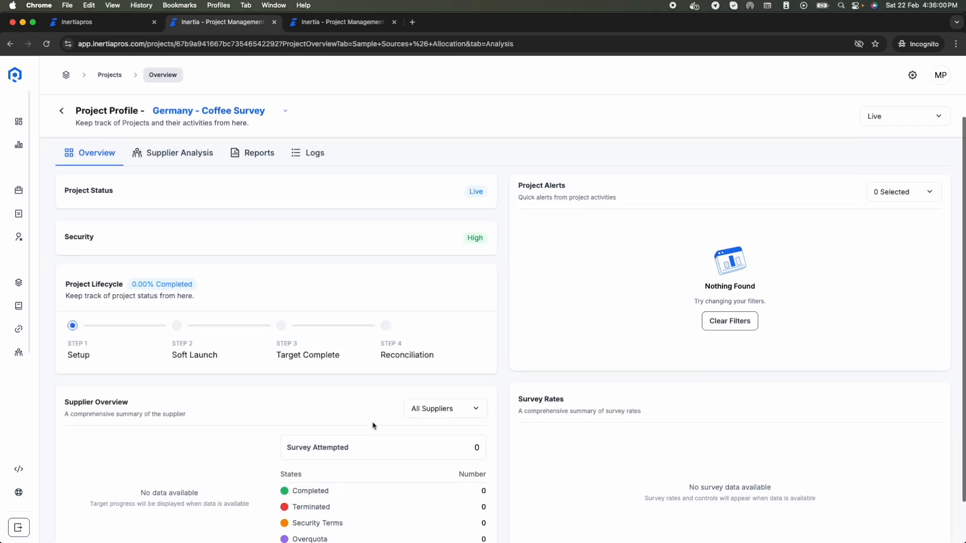
{"action": "scroll", "coordinate": [403, 271], "scroll_direction": "up", "scroll_amount": 5}
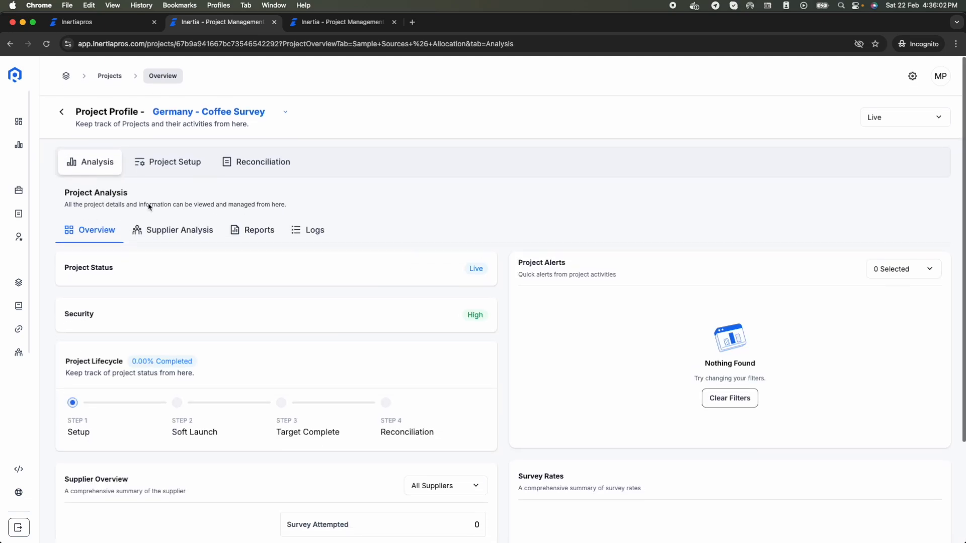
{"action": "left_click", "coordinate": [151, 229]}
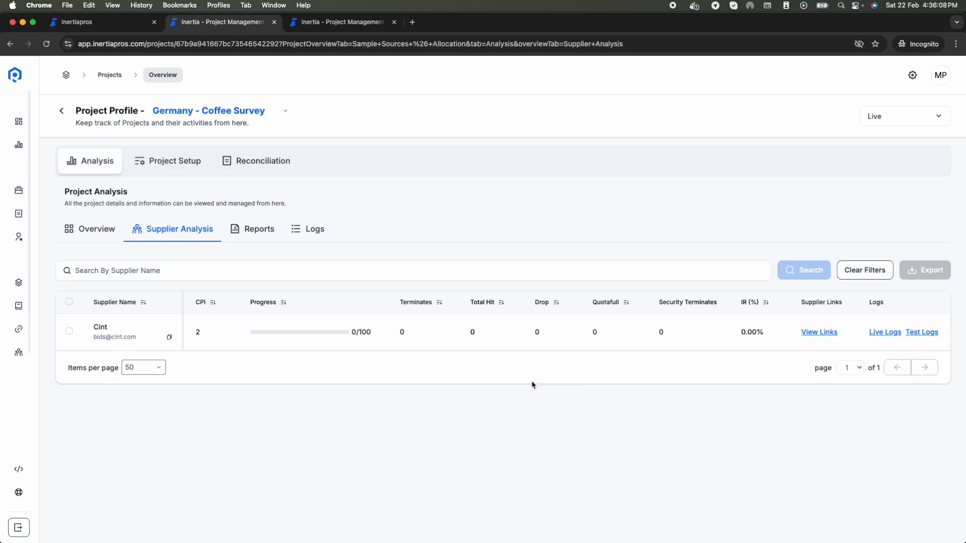
{"action": "left_click", "coordinate": [305, 230]}
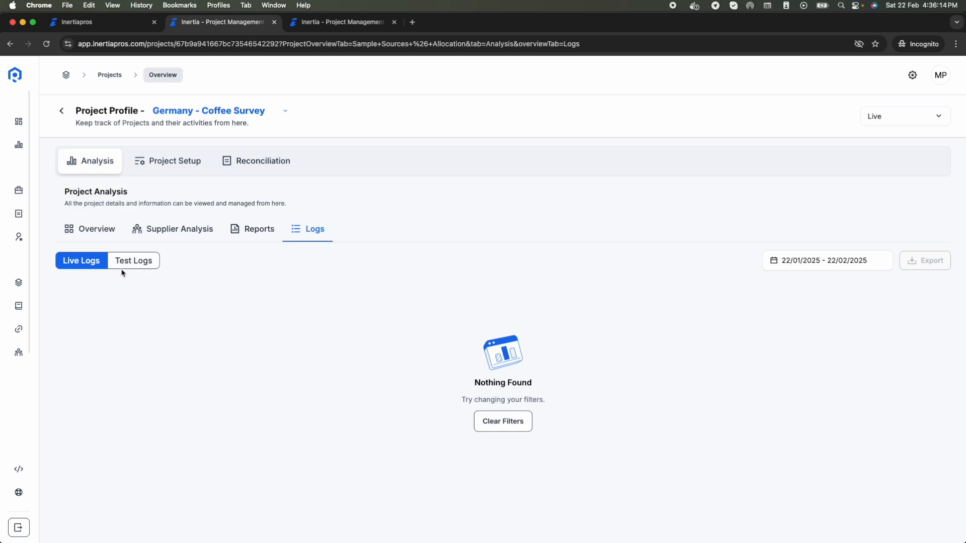
{"action": "left_click", "coordinate": [134, 263]}
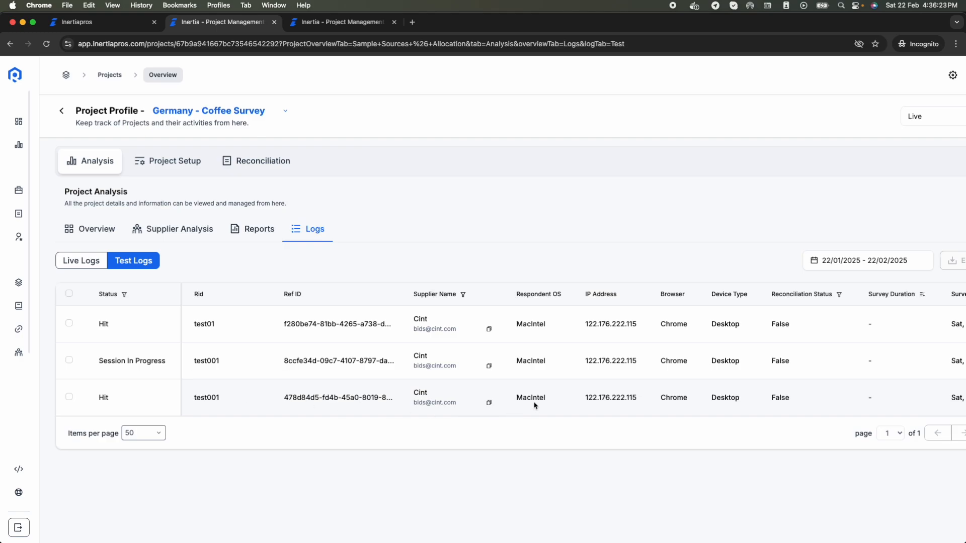
{"action": "scroll", "coordinate": [534, 405], "scroll_direction": "right", "scroll_amount": 5}
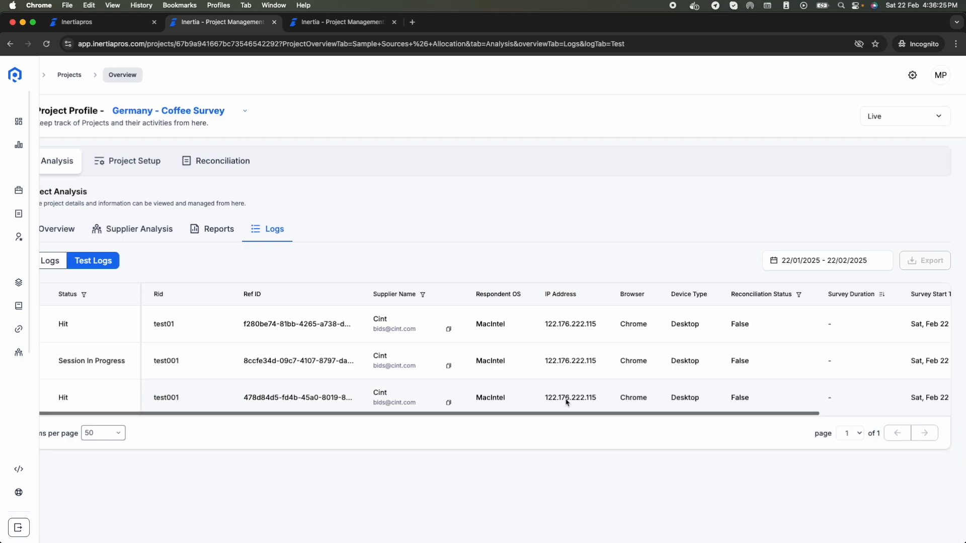
{"action": "scroll", "coordinate": [126, 227], "scroll_direction": "left", "scroll_amount": 3}
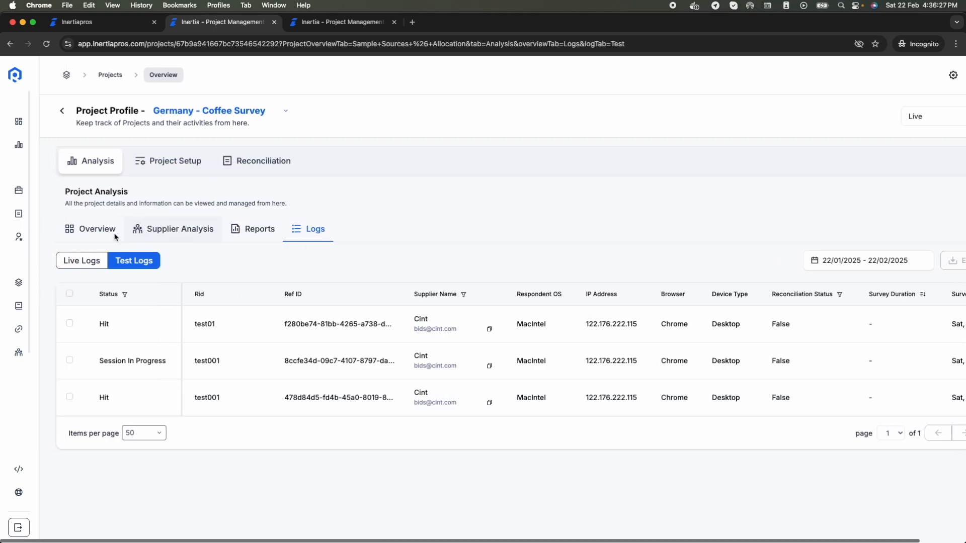
{"action": "left_click", "coordinate": [88, 231]}
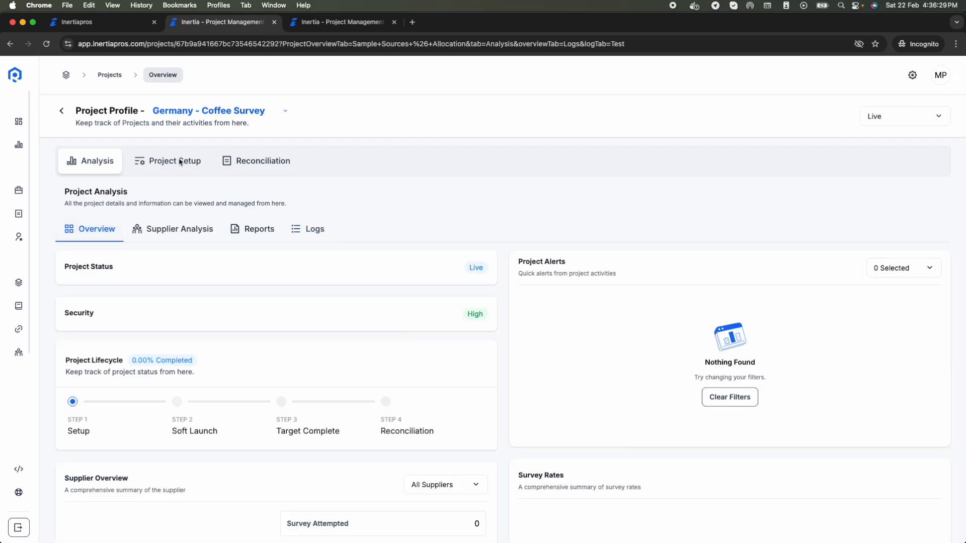
{"action": "left_click", "coordinate": [310, 242]}
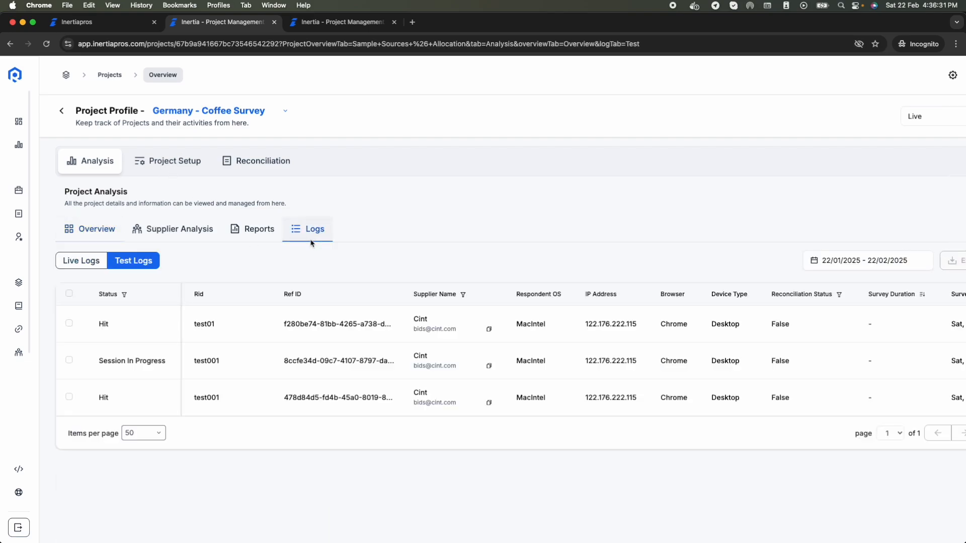
{"action": "left_click", "coordinate": [85, 260]}
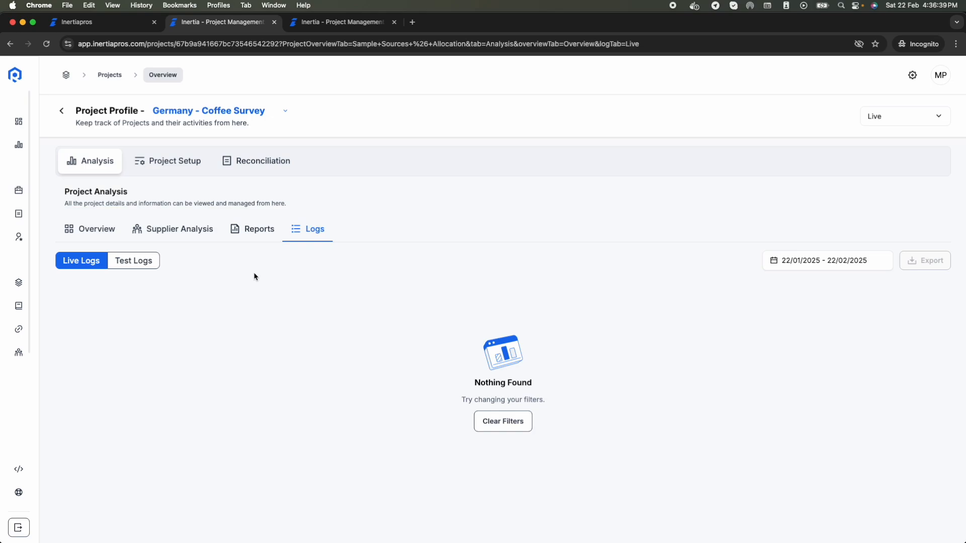
Step: Check Cint's survey links in Supplier Analysis, then return to Project Setup's supplier allocation
{"action": "left_click", "coordinate": [250, 240]}
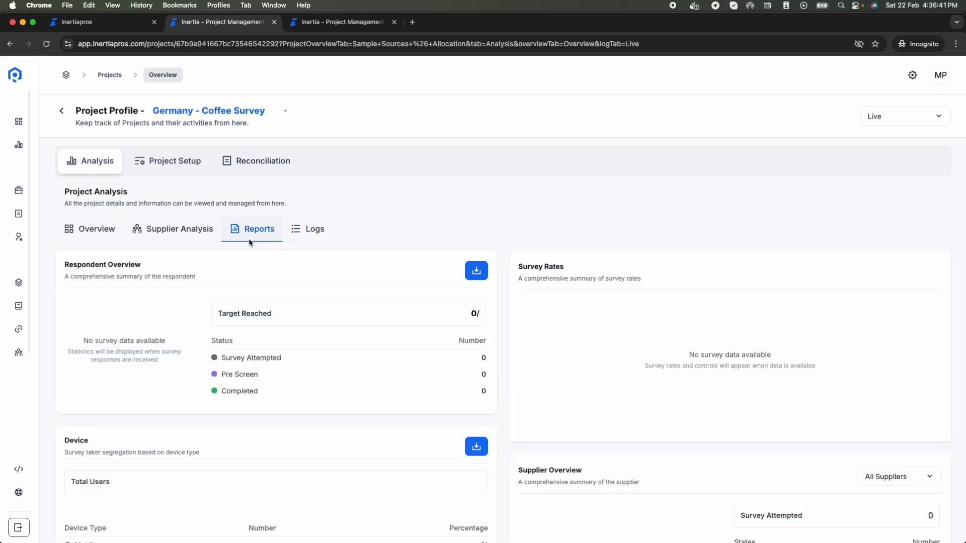
{"action": "scroll", "coordinate": [296, 469], "scroll_direction": "down", "scroll_amount": 3}
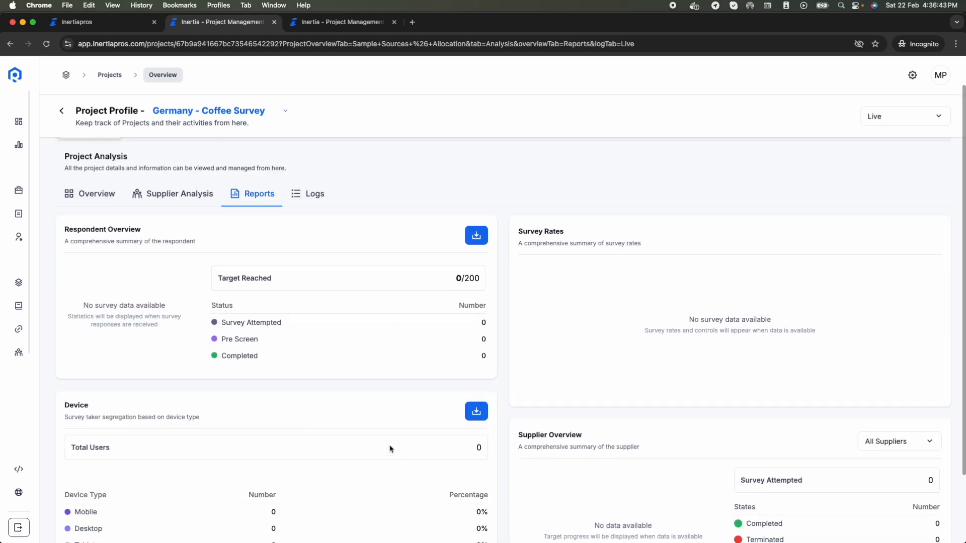
{"action": "scroll", "coordinate": [339, 349], "scroll_direction": "down", "scroll_amount": 3}
{"action": "scroll", "coordinate": [338, 301], "scroll_direction": "up", "scroll_amount": 6}
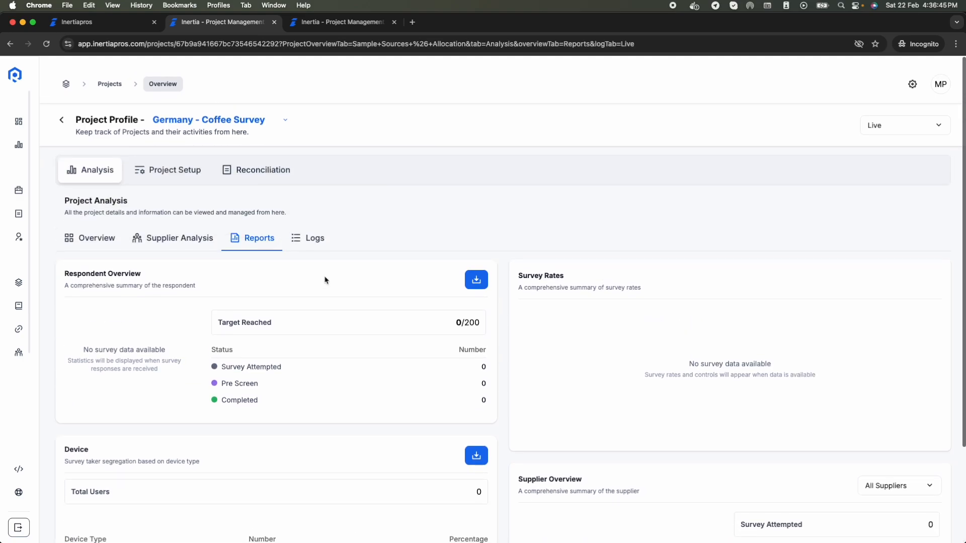
{"action": "left_click", "coordinate": [177, 228]}
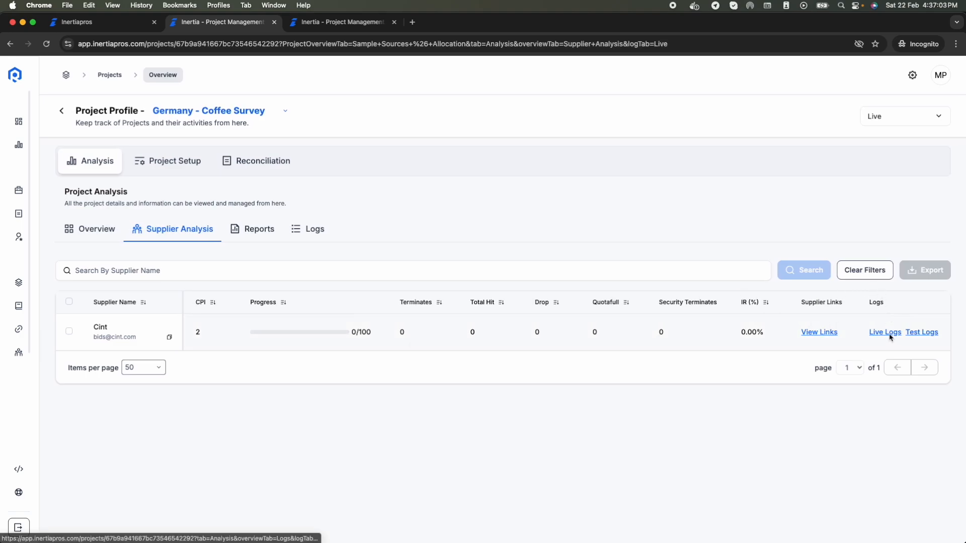
{"action": "left_click", "coordinate": [818, 332]}
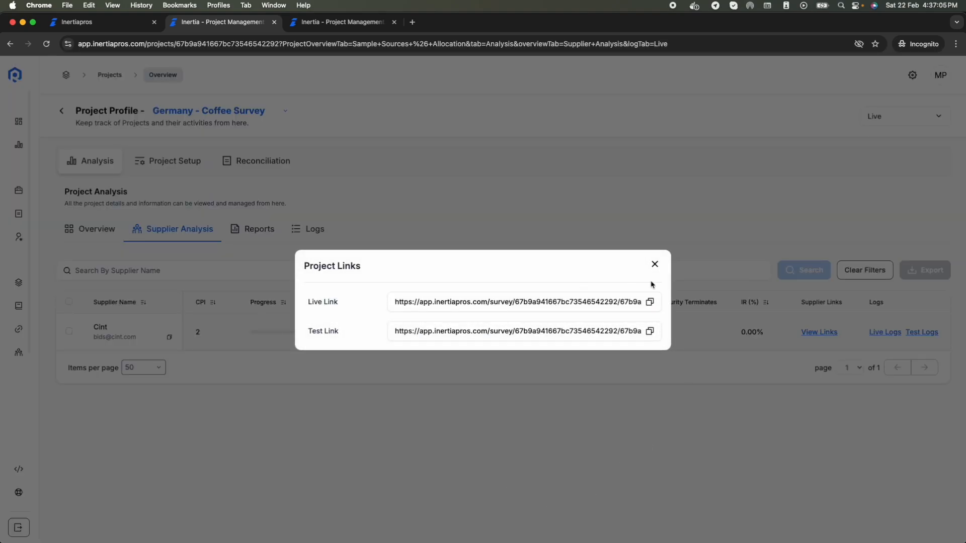
{"action": "left_click", "coordinate": [654, 264]}
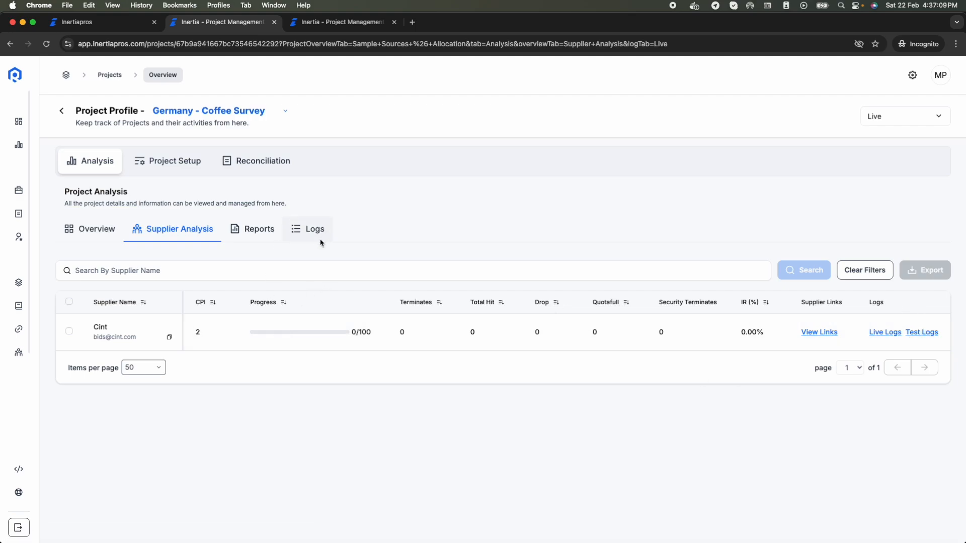
{"action": "left_click", "coordinate": [74, 235]}
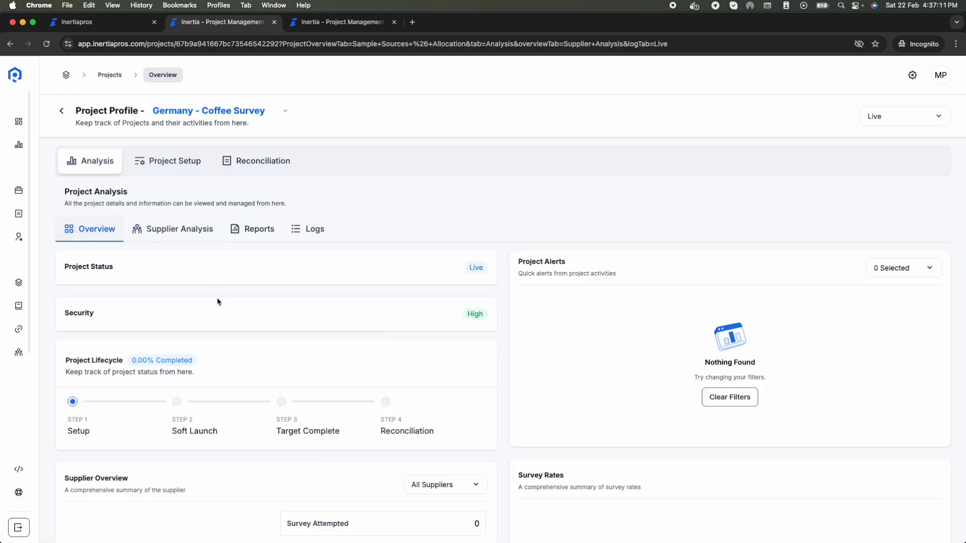
{"action": "left_click", "coordinate": [176, 161]}
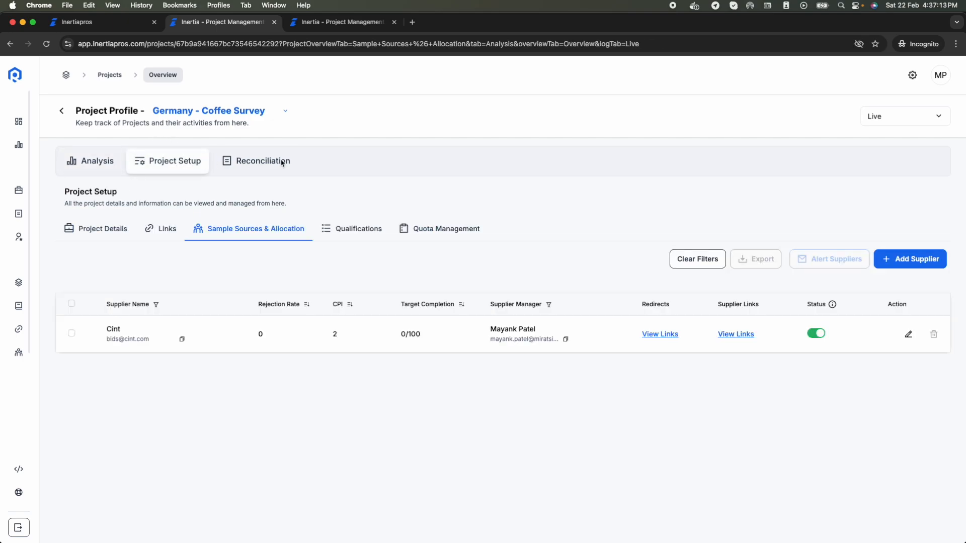
Step: Upload Reconciliation.xlsx from Downloads, review its 2 invalid IDs, continue, and return to Analysis
{"action": "left_click", "coordinate": [249, 162]}
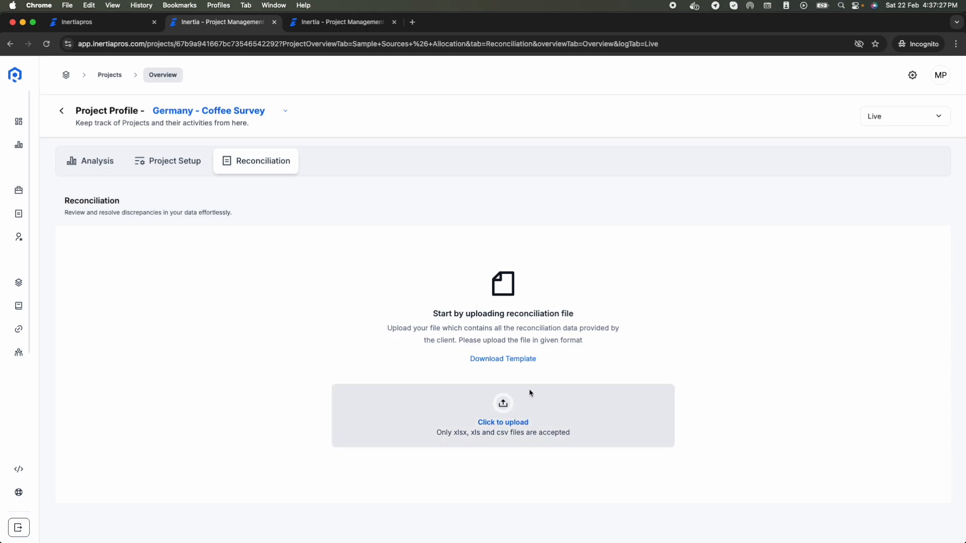
{"action": "left_click", "coordinate": [502, 416]}
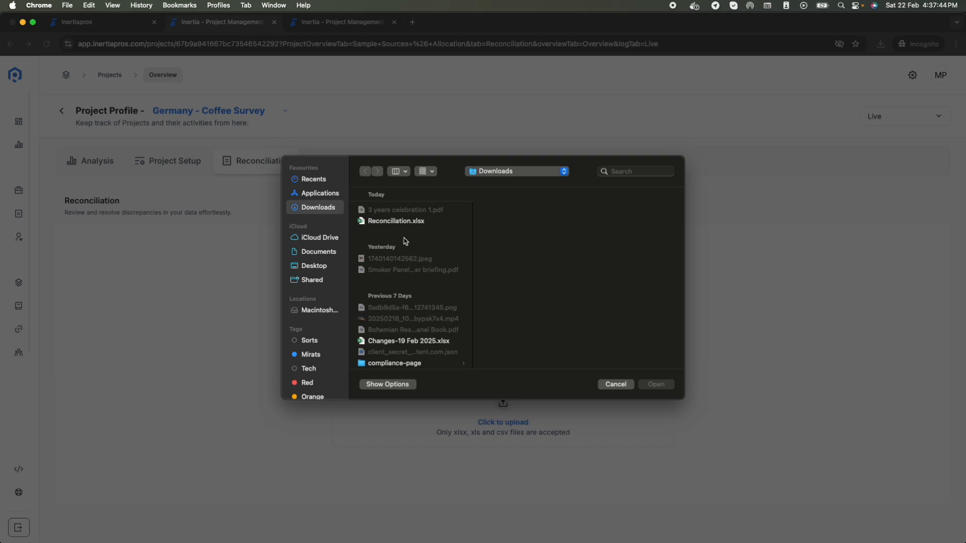
{"action": "left_click", "coordinate": [405, 223]}
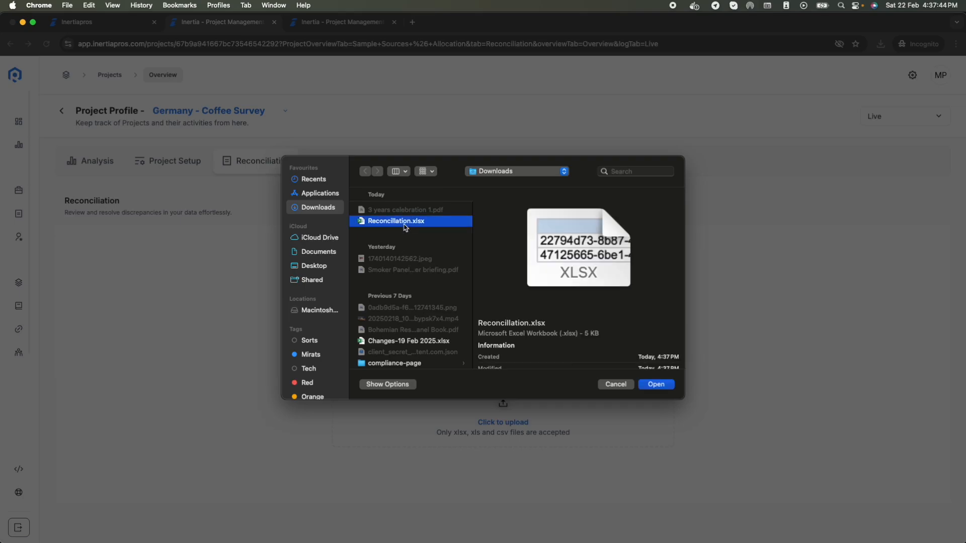
{"action": "left_click", "coordinate": [668, 385]}
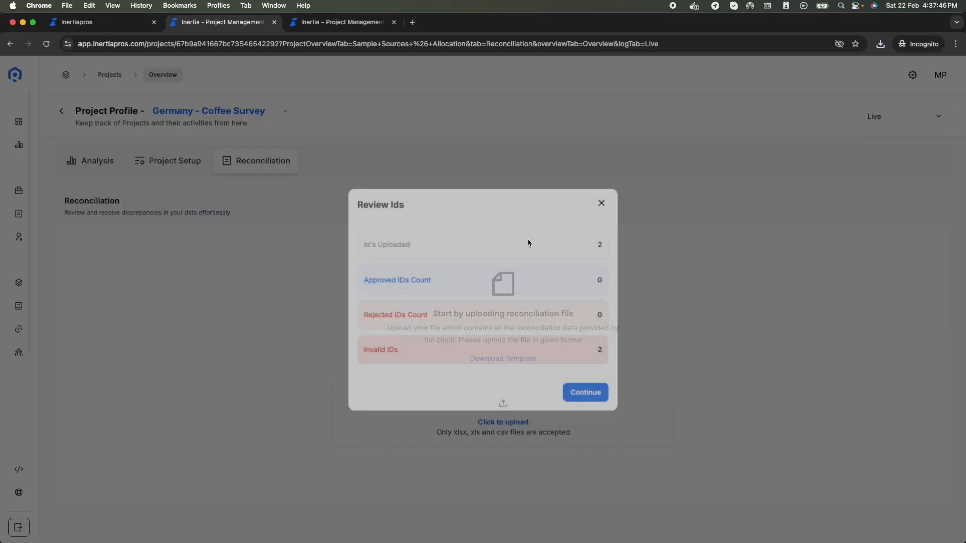
{"action": "left_click_drag", "start_coordinate": [364, 250], "coordinate": [578, 237]}
{"action": "left_click_drag", "start_coordinate": [366, 355], "coordinate": [582, 345]}
{"action": "left_click", "coordinate": [396, 381]}
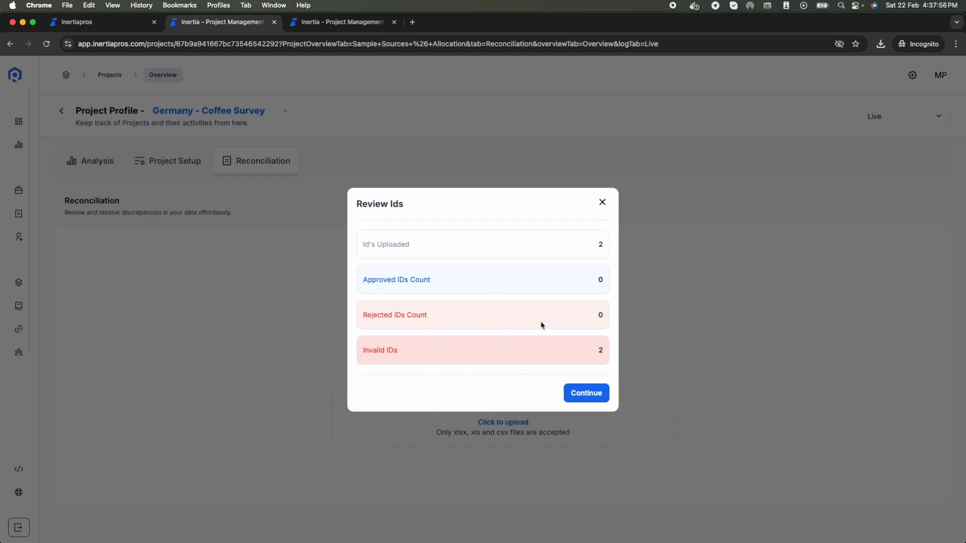
{"action": "left_click", "coordinate": [583, 396]}
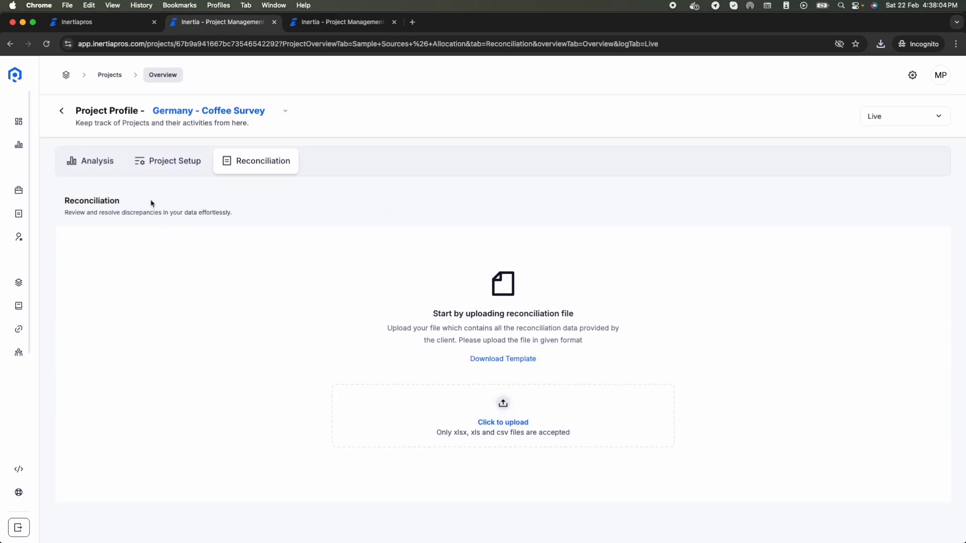
{"action": "left_click", "coordinate": [95, 161]}
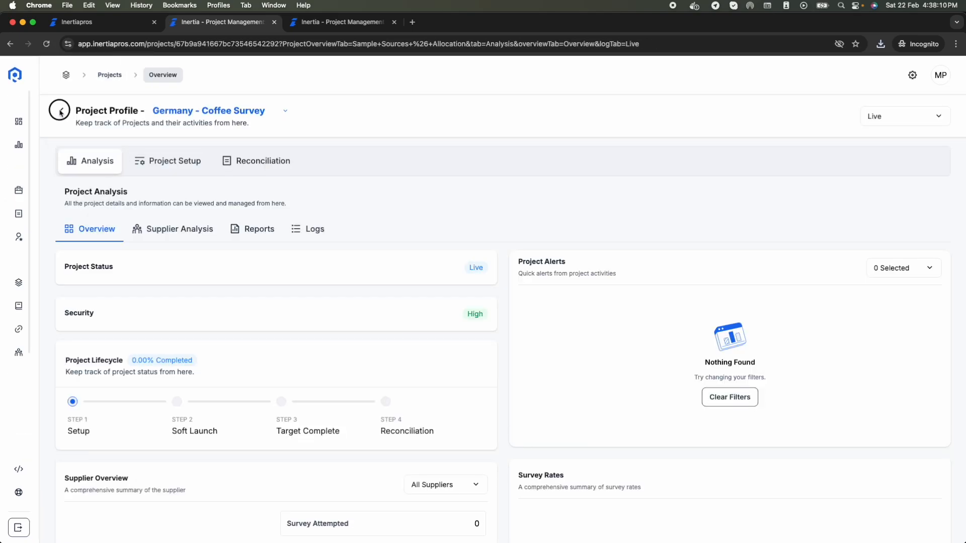
Step: From Projects, visit the Question Library and Redirects pages, then open the Suppliers list
{"action": "left_click", "coordinate": [60, 111]}
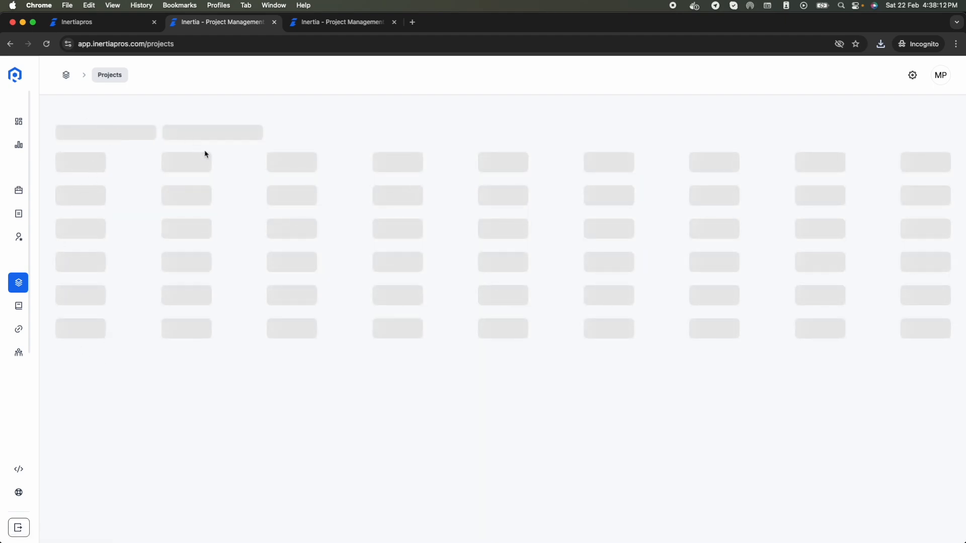
{"action": "mouse_move", "coordinate": [48, 308]}
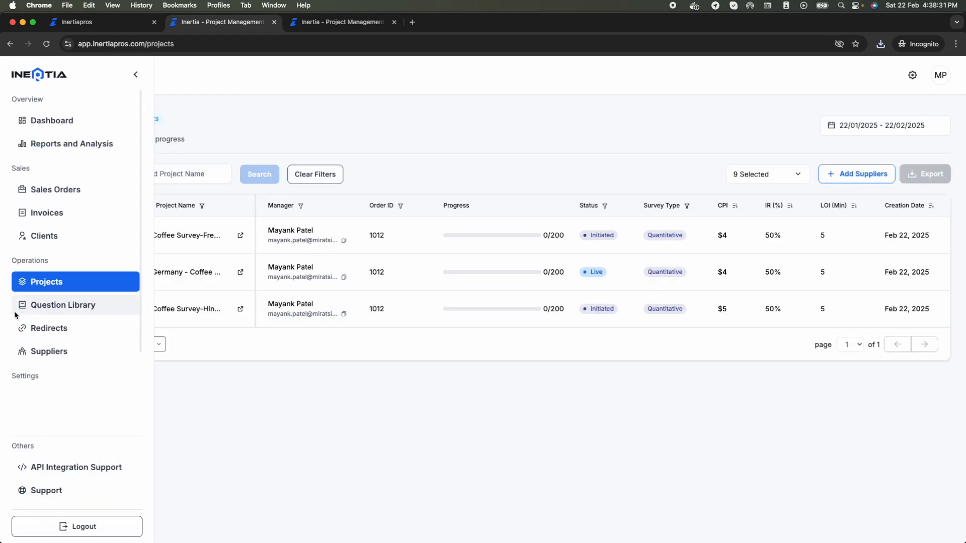
{"action": "left_click", "coordinate": [51, 313]}
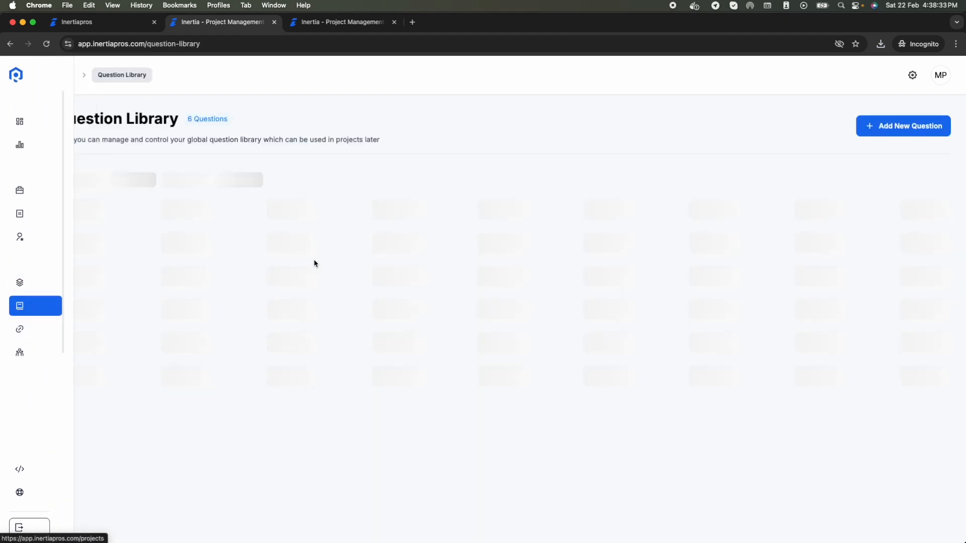
{"action": "left_click", "coordinate": [59, 327]}
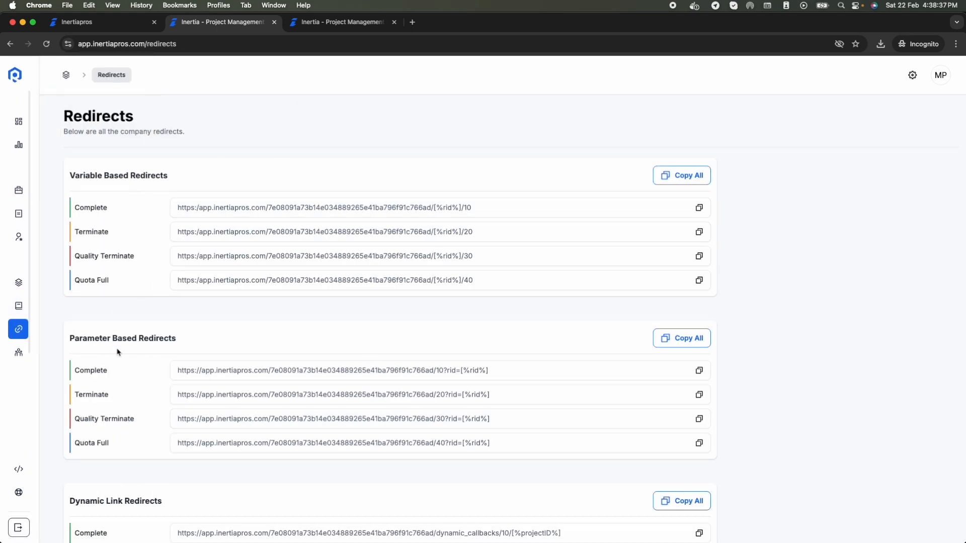
{"action": "mouse_move", "coordinate": [32, 352]}
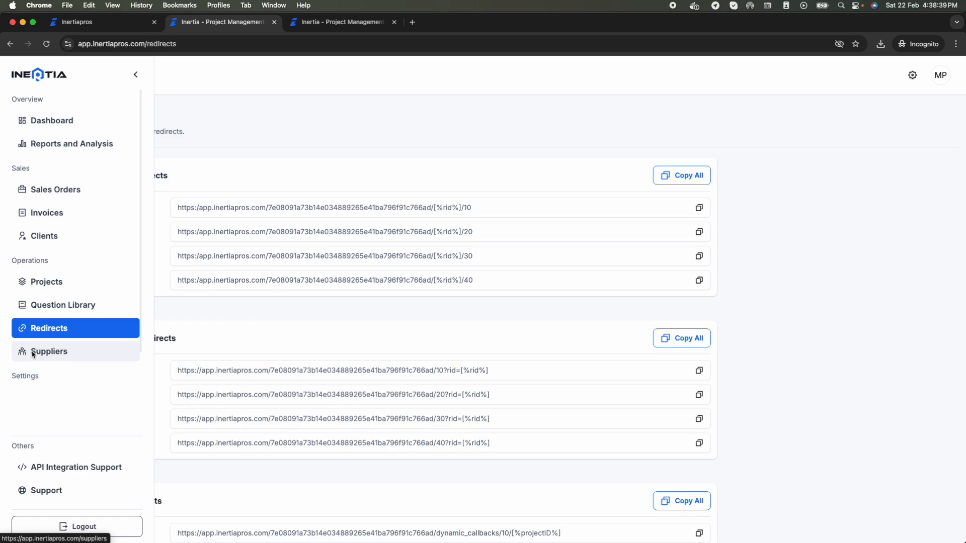
{"action": "left_click", "coordinate": [32, 352]}
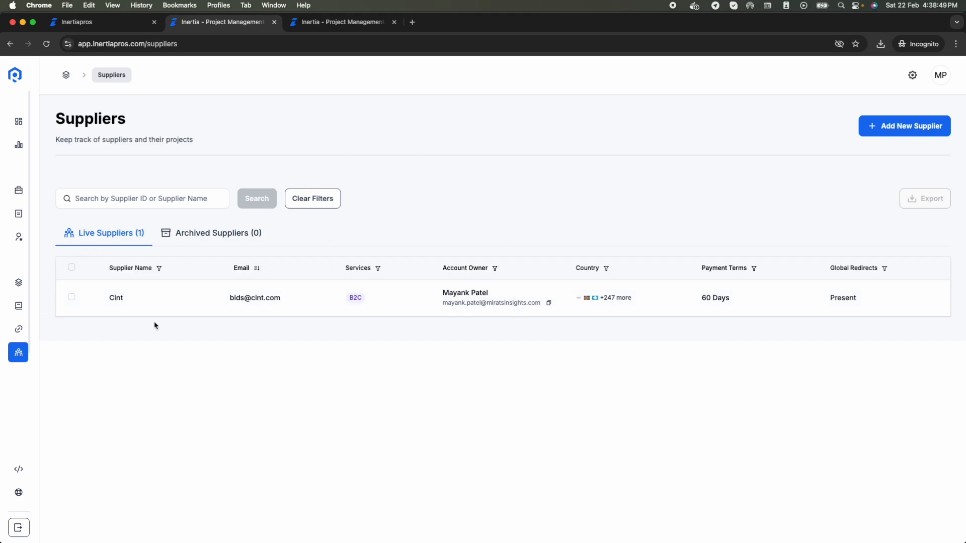
{"action": "left_click", "coordinate": [119, 308]}
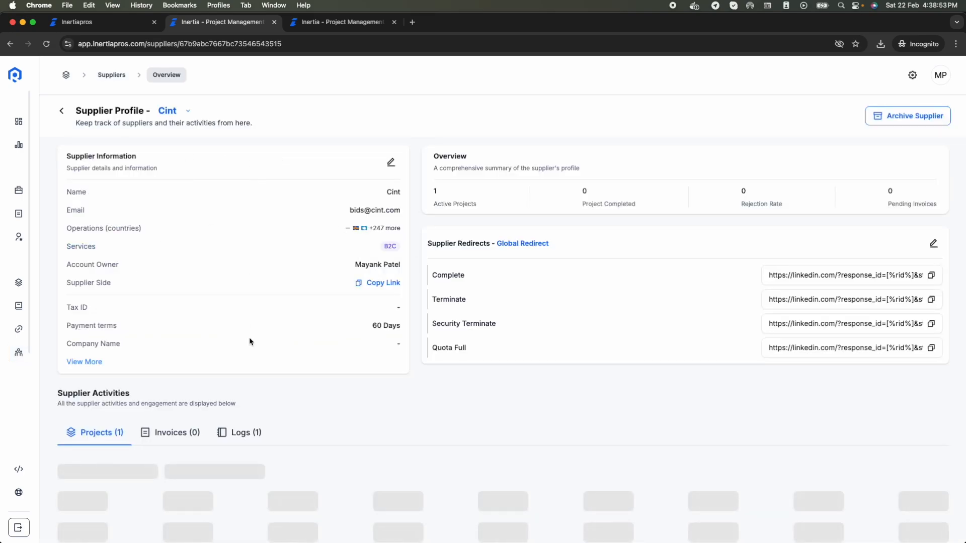
{"action": "scroll", "coordinate": [211, 533], "scroll_direction": "down", "scroll_amount": 3}
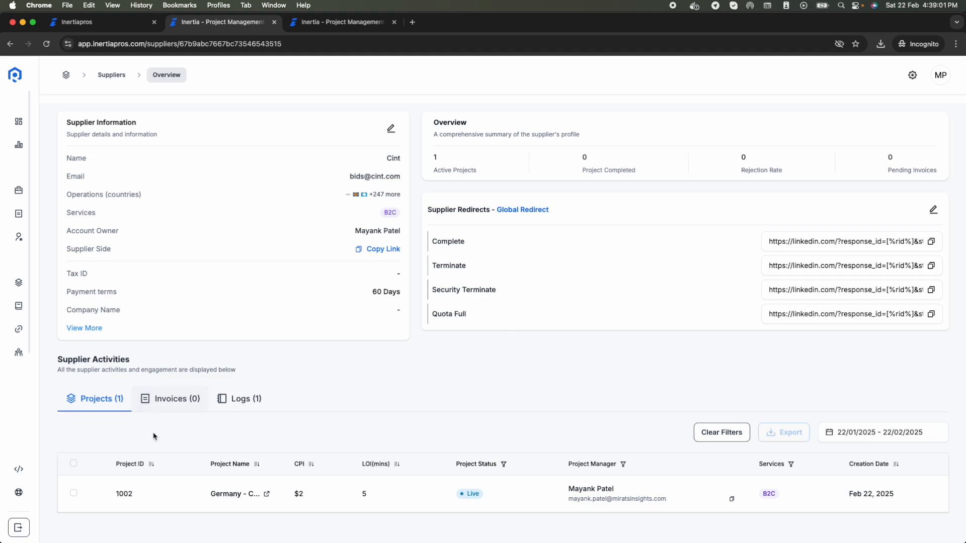
{"action": "scroll", "coordinate": [154, 436], "scroll_direction": "up", "scroll_amount": 1}
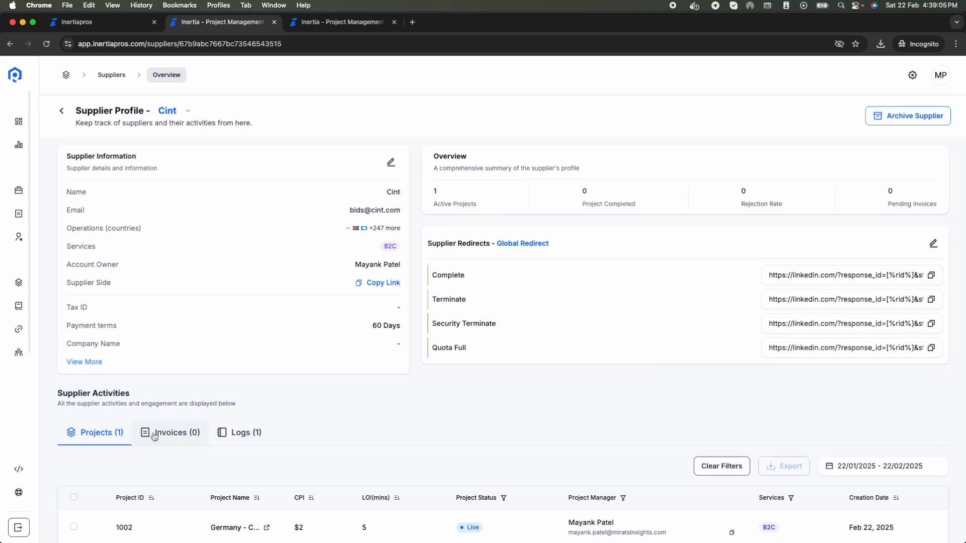
{"action": "left_click", "coordinate": [244, 431]}
{"action": "scroll", "coordinate": [243, 431], "scroll_direction": "down", "scroll_amount": 2}
{"action": "scroll", "coordinate": [243, 430], "scroll_direction": "down", "scroll_amount": 3}
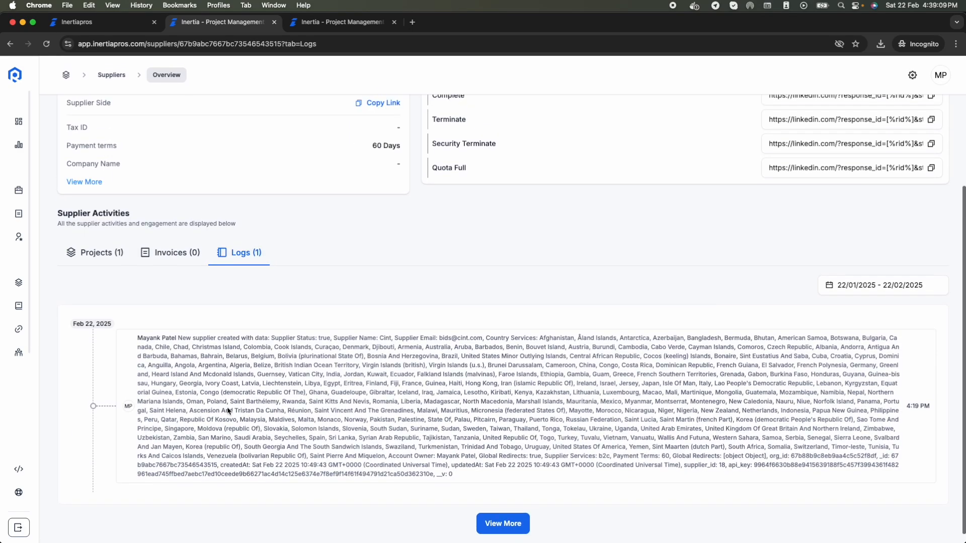
{"action": "scroll", "coordinate": [227, 410], "scroll_direction": "up", "scroll_amount": 2}
{"action": "left_click", "coordinate": [101, 332]}
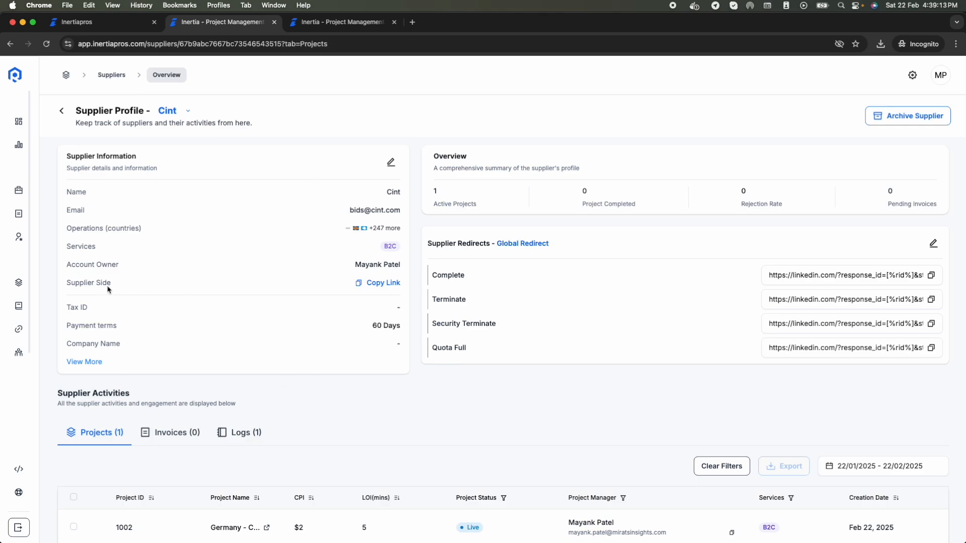
{"action": "left_click", "coordinate": [382, 286]}
Step: Load the copied supplier-side link in a new tab to view project 1002 on the Supplier Side Projects page
{"action": "left_click", "coordinate": [412, 22]}
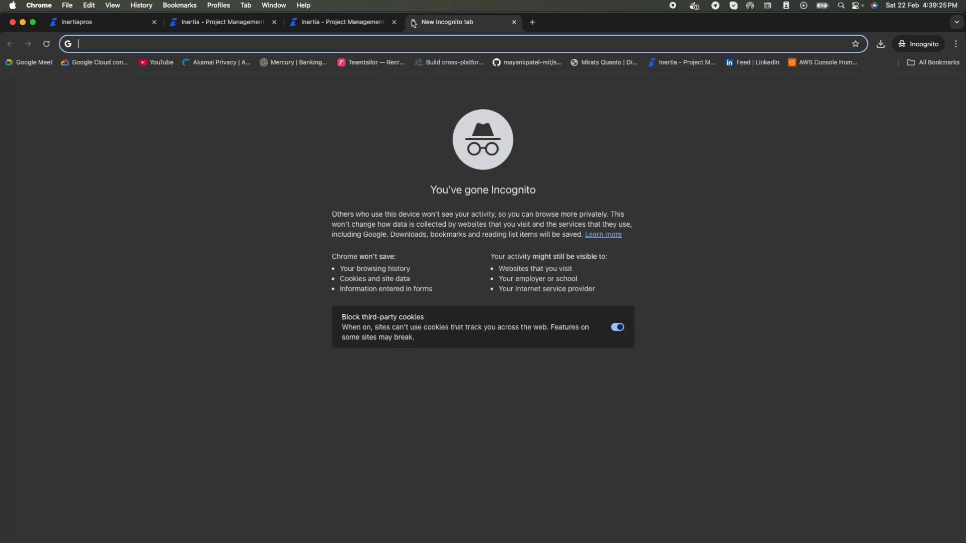
{"action": "key", "text": "super+v"}
{"action": "key", "text": "Return"}
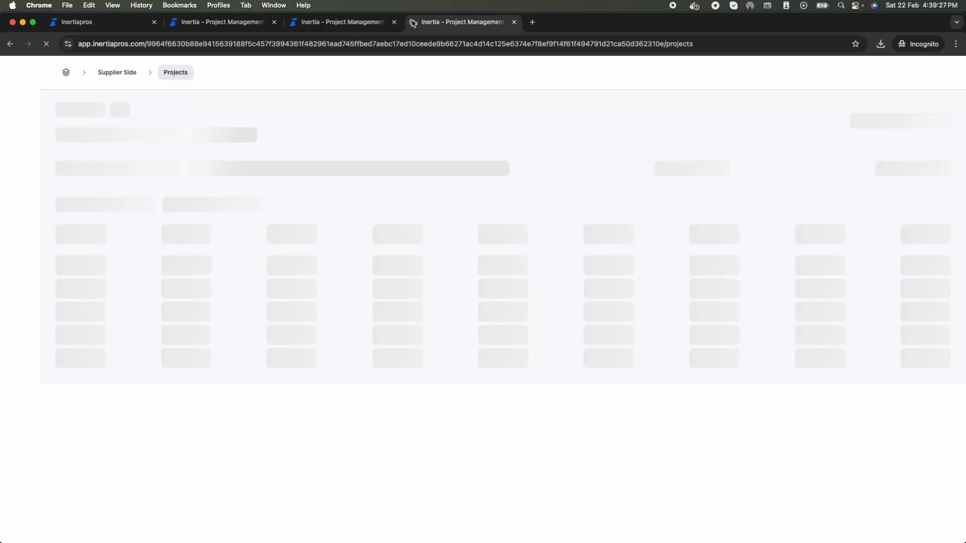
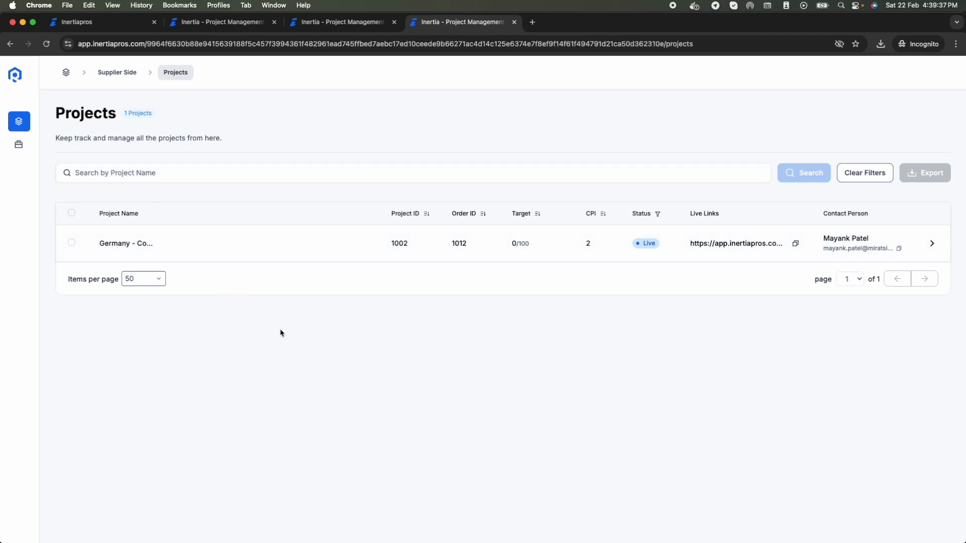
Step: View the Germany project, then open the Coffee Survey sales order's supplier-side overview
{"action": "left_click", "coordinate": [932, 243]}
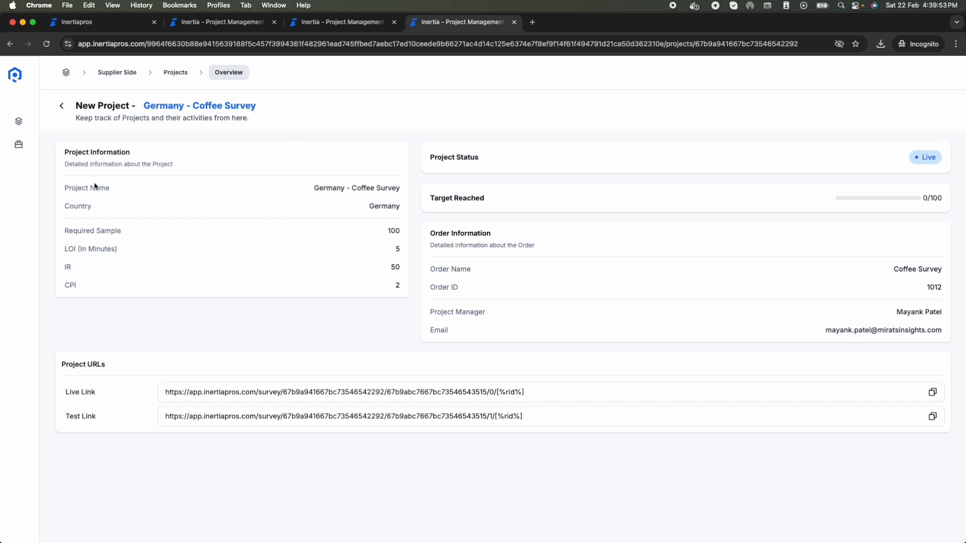
{"action": "left_click", "coordinate": [31, 147]}
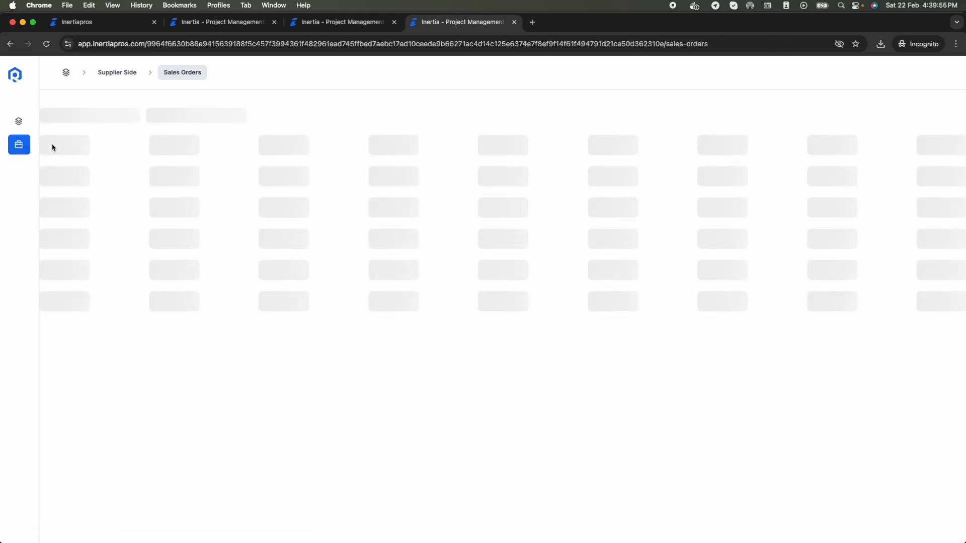
{"action": "left_click", "coordinate": [932, 234]}
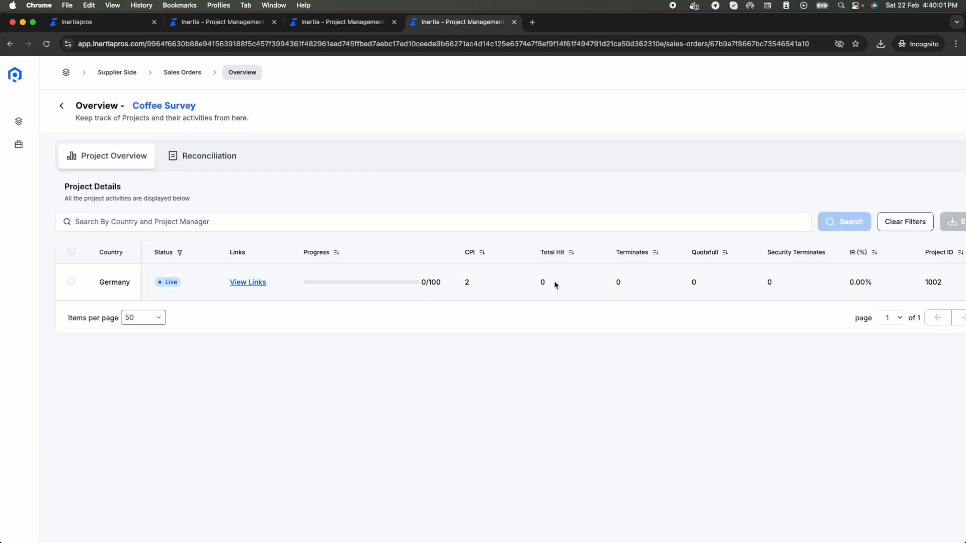
{"action": "scroll", "coordinate": [554, 280], "scroll_direction": "right", "scroll_amount": 5}
{"action": "scroll", "coordinate": [554, 280], "scroll_direction": "left", "scroll_amount": 5}
Step: Open the Coffee Survey-French-Finland project (1001) from the Projects list
{"action": "left_click", "coordinate": [226, 22]}
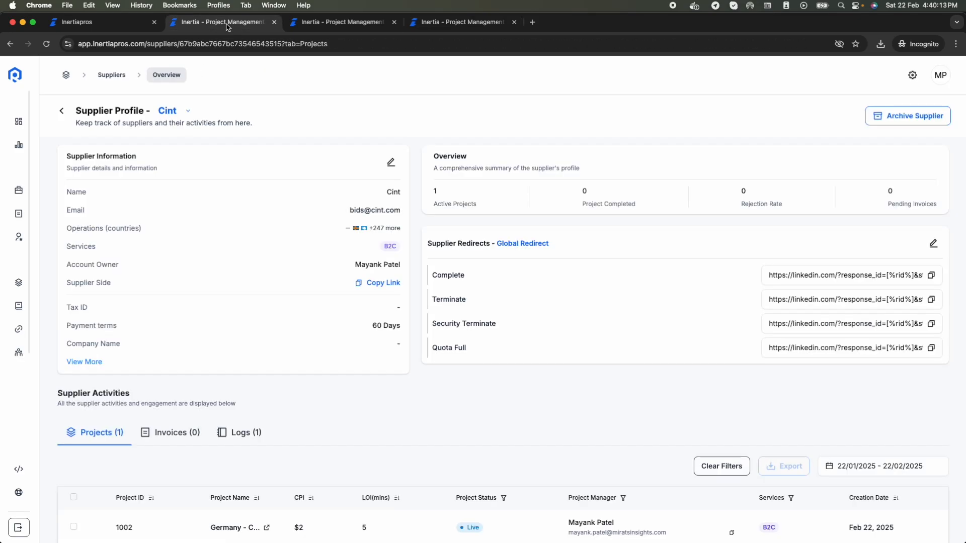
{"action": "mouse_move", "coordinate": [25, 201]}
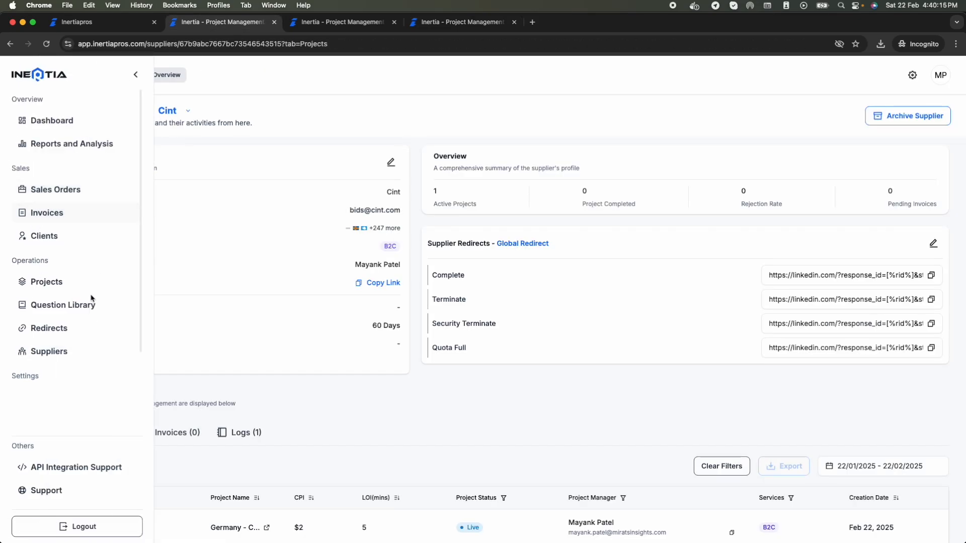
{"action": "left_click", "coordinate": [70, 285]}
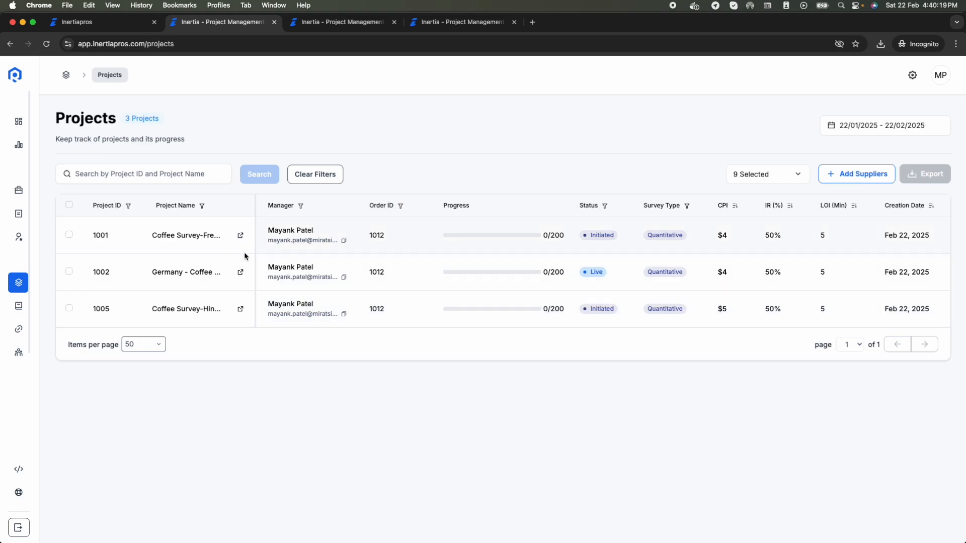
{"action": "left_click", "coordinate": [240, 236]}
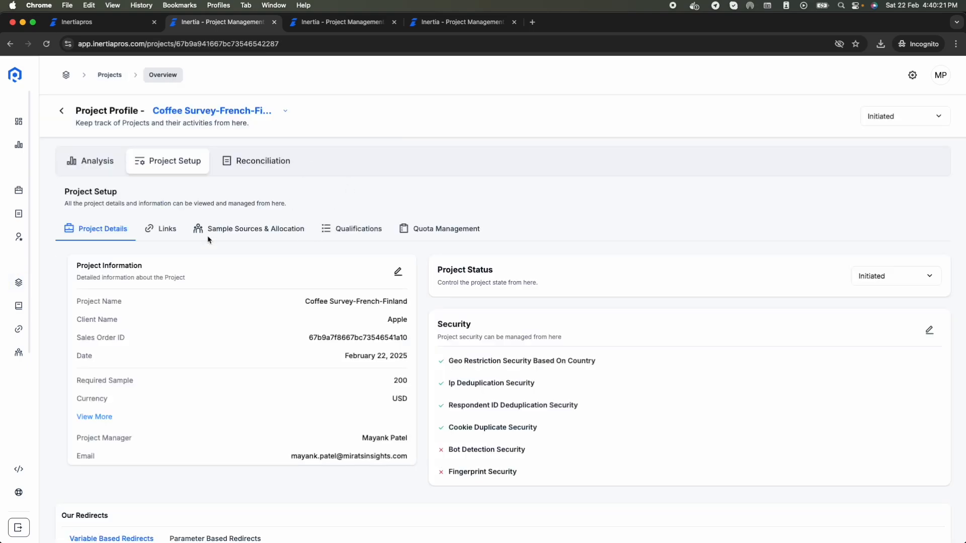
{"action": "left_click", "coordinate": [167, 227]}
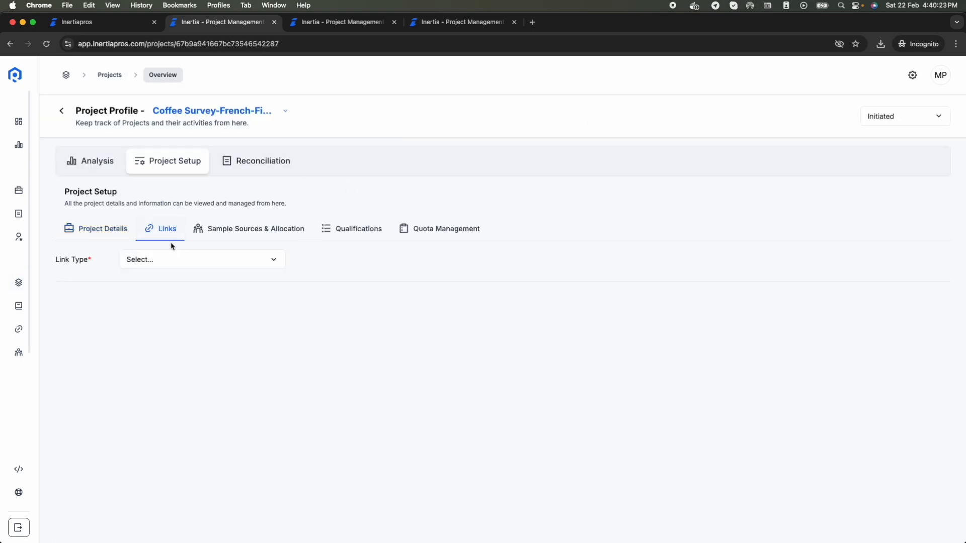
{"action": "left_click", "coordinate": [187, 304]}
{"action": "left_click", "coordinate": [210, 324]}
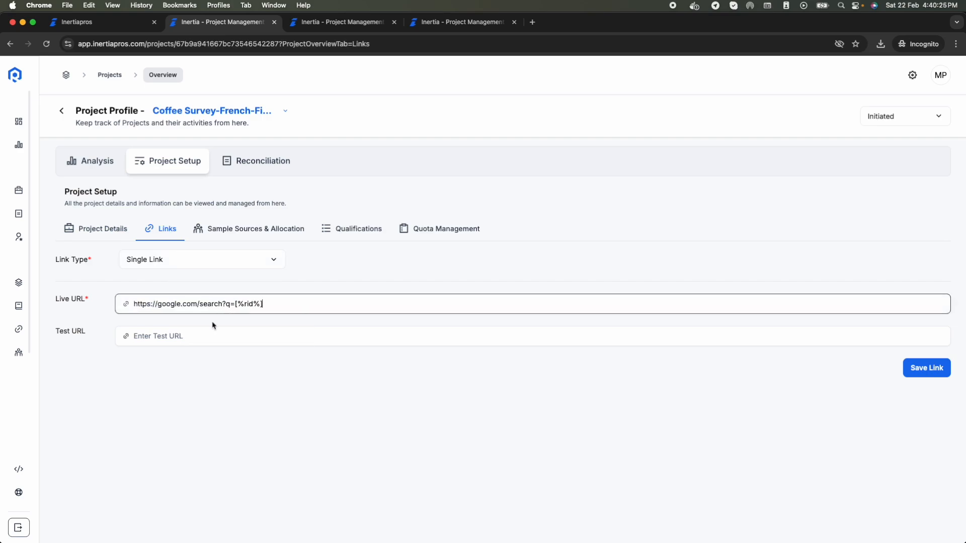
{"action": "left_click", "coordinate": [217, 341]}
{"action": "left_click", "coordinate": [240, 357]}
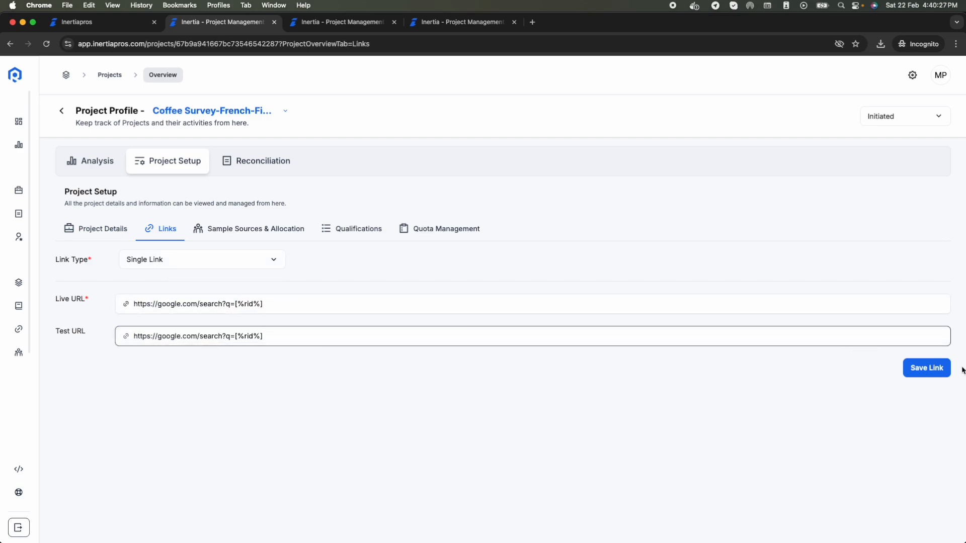
{"action": "left_click", "coordinate": [927, 372]}
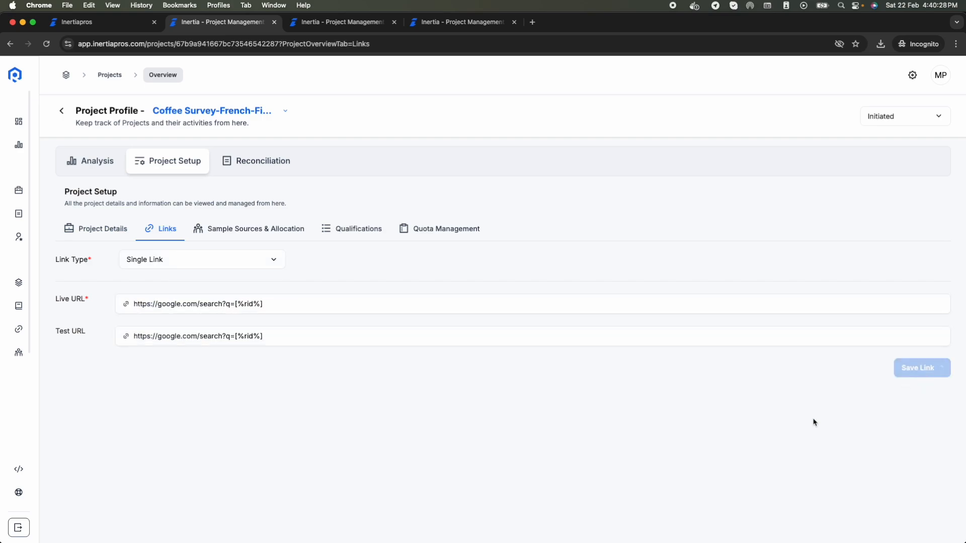
Step: Add Cint as the project's supplier with 200 required completes and CPI 2, and confirm
{"action": "left_click", "coordinate": [263, 230]}
{"action": "left_click", "coordinate": [918, 259]}
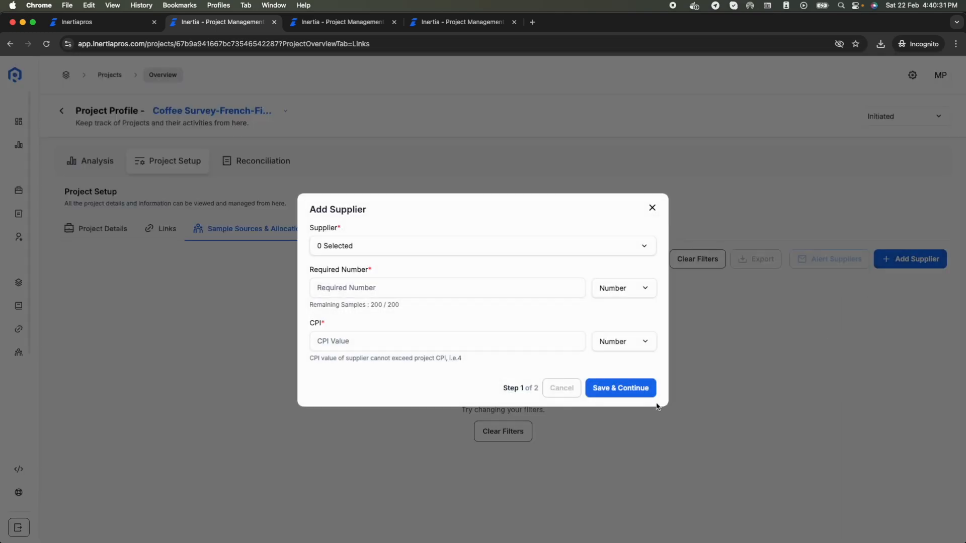
{"action": "left_click", "coordinate": [474, 252]}
{"action": "left_click", "coordinate": [323, 300]}
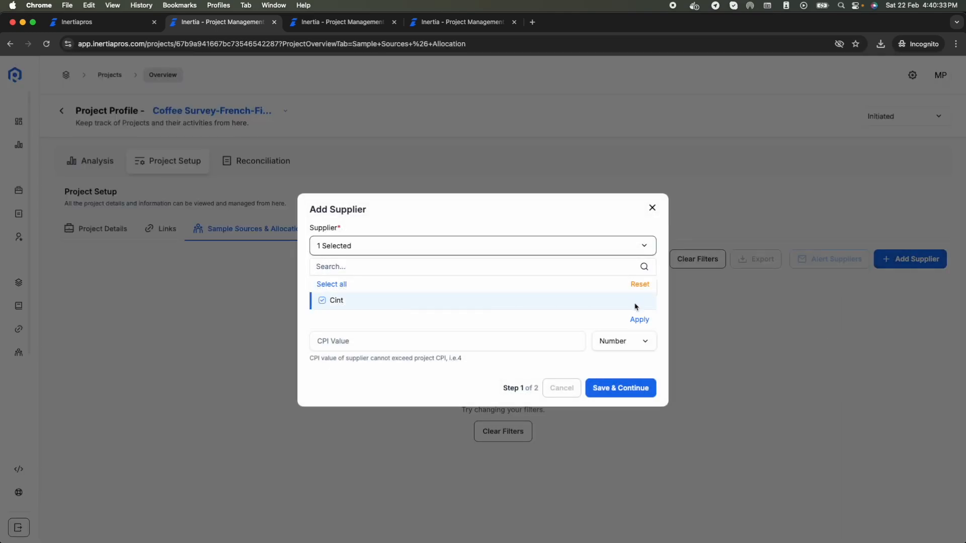
{"action": "left_click", "coordinate": [639, 320]}
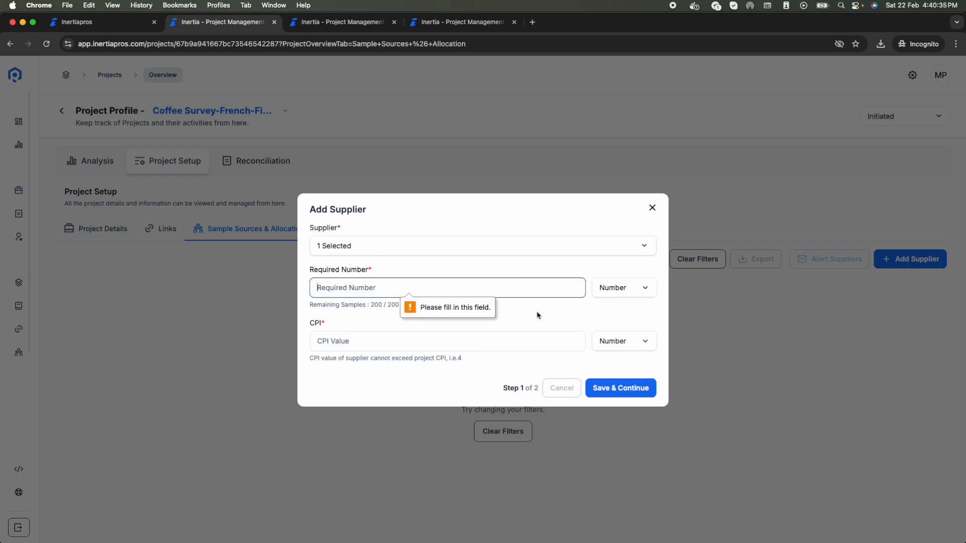
{"action": "type", "text": "200"}
{"action": "key", "text": "Tab"}
{"action": "type", "text": "2"}
{"action": "left_click", "coordinate": [622, 394]}
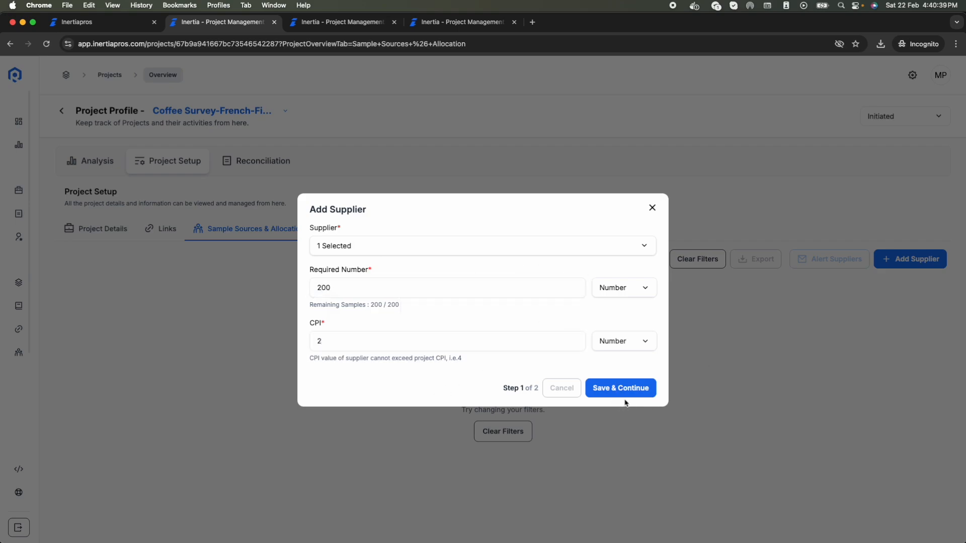
{"action": "left_click", "coordinate": [567, 231]}
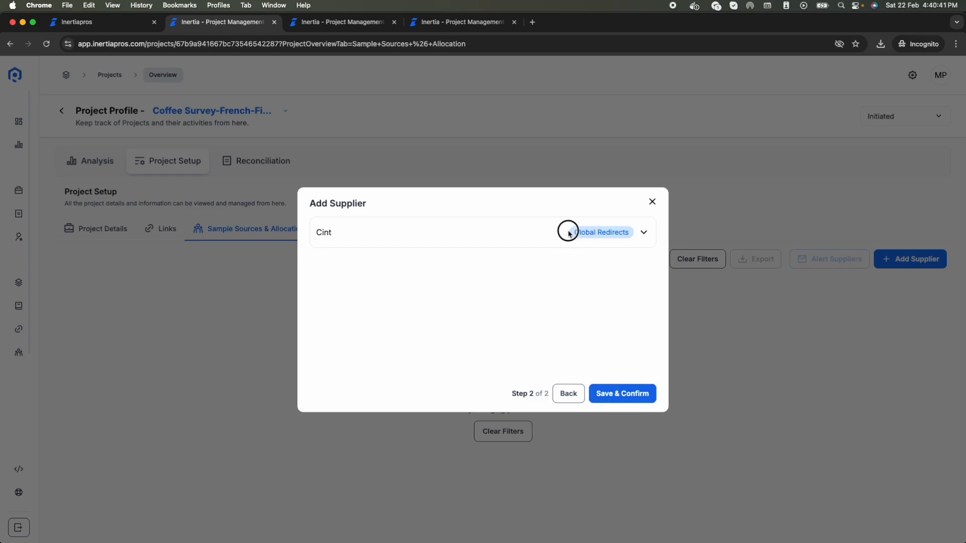
{"action": "left_click", "coordinate": [629, 393]}
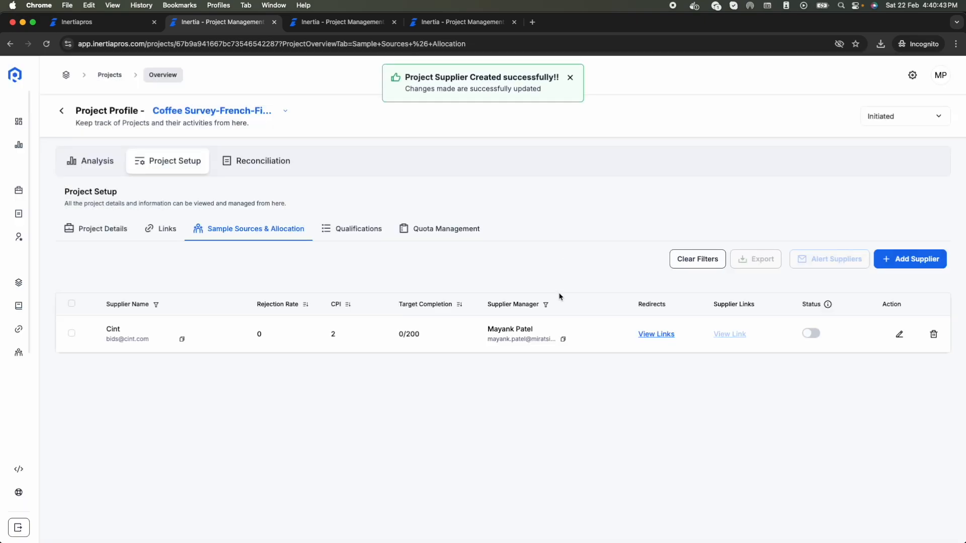
Step: Add the age qualification Qu'est-ce que votre groupe d'âge? with 18-24 and 25-34 ans correct
{"action": "left_click", "coordinate": [355, 227]}
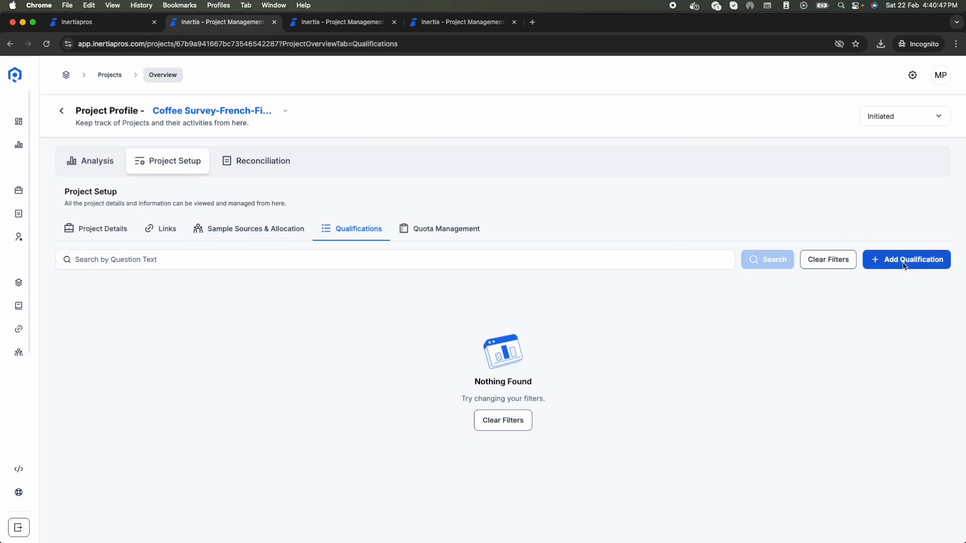
{"action": "left_click", "coordinate": [905, 263]}
{"action": "scroll", "coordinate": [430, 362], "scroll_direction": "down", "scroll_amount": 1}
{"action": "scroll", "coordinate": [430, 362], "scroll_direction": "down", "scroll_amount": 1}
{"action": "left_click", "coordinate": [378, 373]}
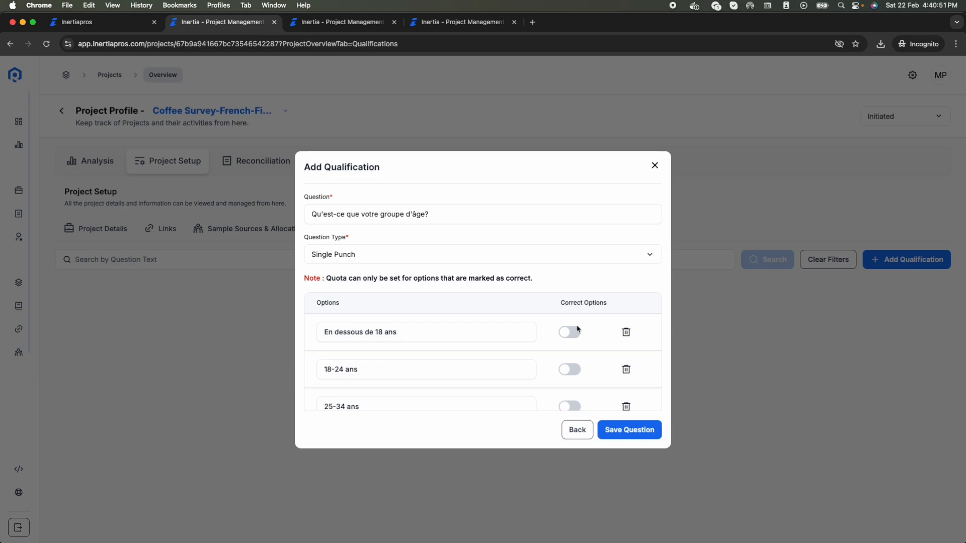
{"action": "scroll", "coordinate": [582, 395], "scroll_direction": "down", "scroll_amount": 2}
{"action": "left_click", "coordinate": [571, 327]}
{"action": "left_click", "coordinate": [573, 363]}
{"action": "left_click", "coordinate": [629, 429]}
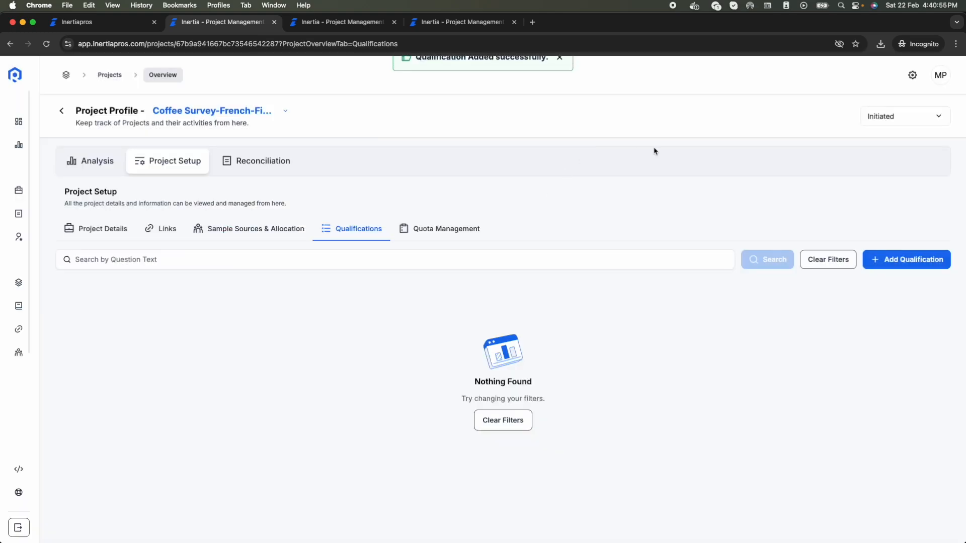
Step: Glance at quotas, then start a What is your gender? qualification and back out
{"action": "left_click", "coordinate": [415, 229]}
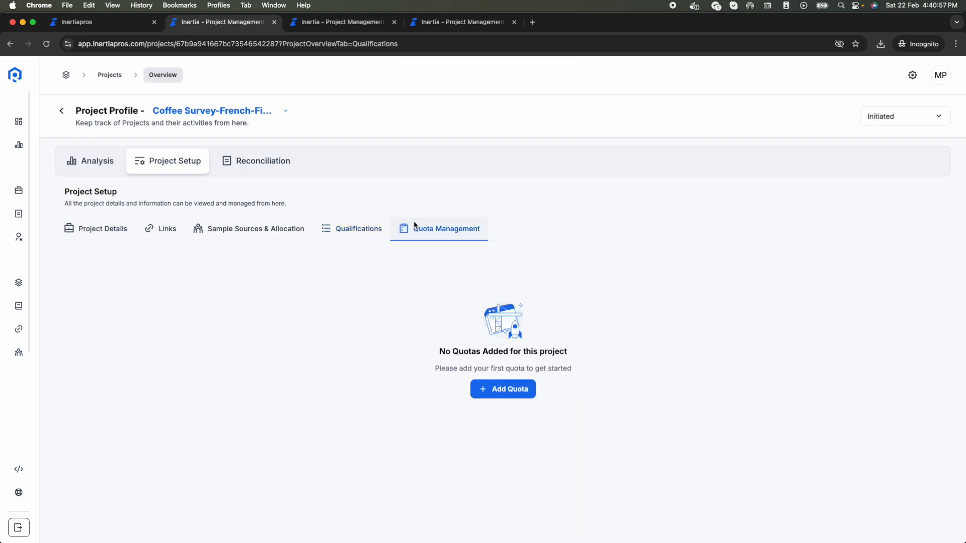
{"action": "left_click", "coordinate": [352, 233]}
{"action": "left_click", "coordinate": [876, 259]}
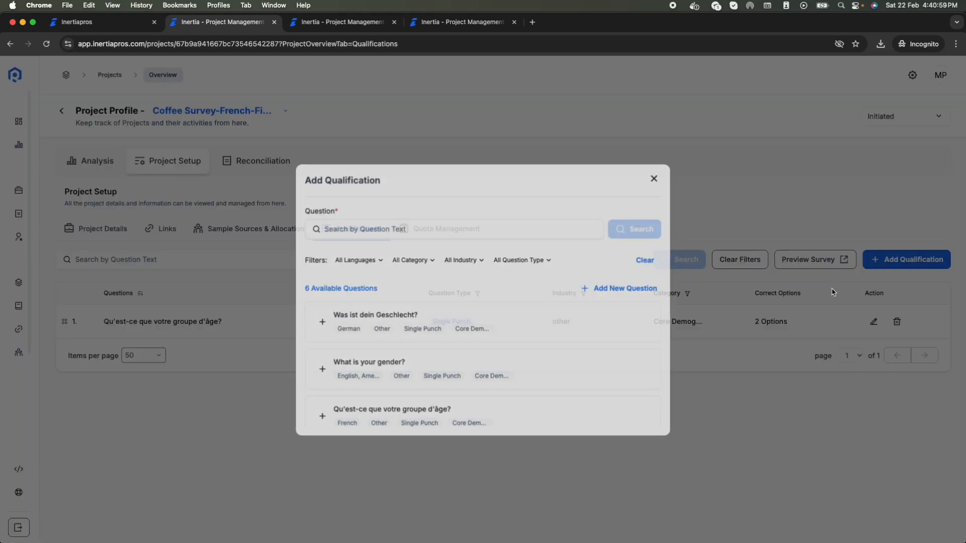
{"action": "scroll", "coordinate": [553, 397], "scroll_direction": "down", "scroll_amount": 2}
{"action": "scroll", "coordinate": [488, 358], "scroll_direction": "up", "scroll_amount": 1}
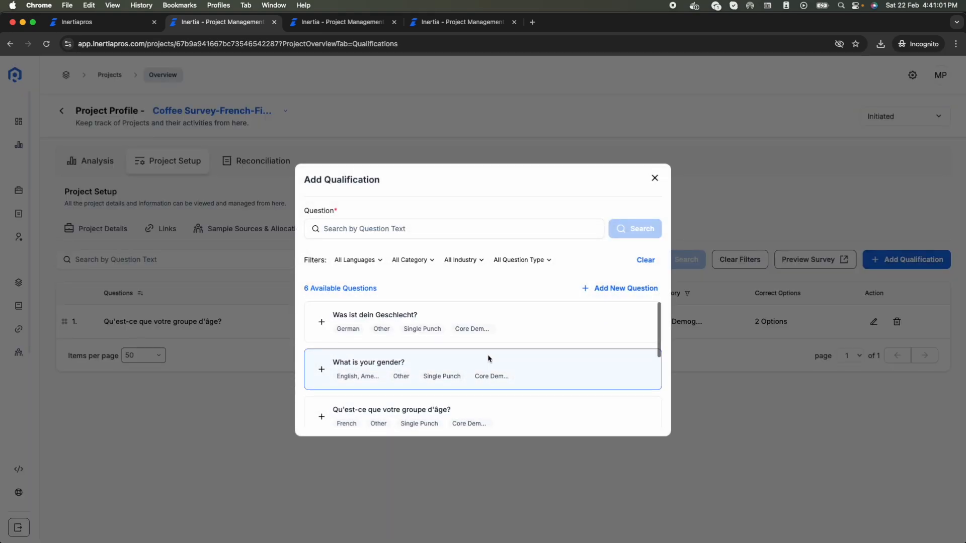
{"action": "left_click", "coordinate": [488, 360]}
{"action": "scroll", "coordinate": [506, 357], "scroll_direction": "down", "scroll_amount": 2}
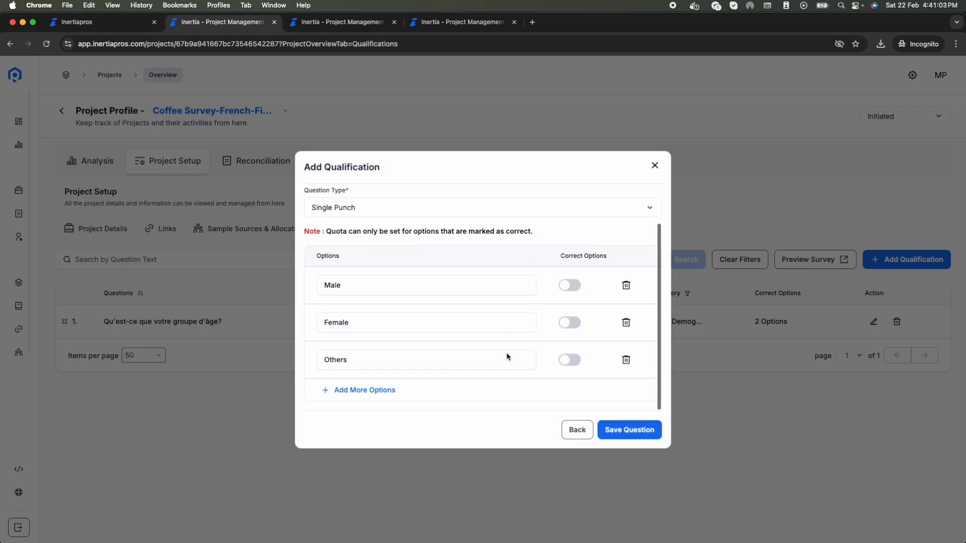
{"action": "left_click", "coordinate": [579, 431]}
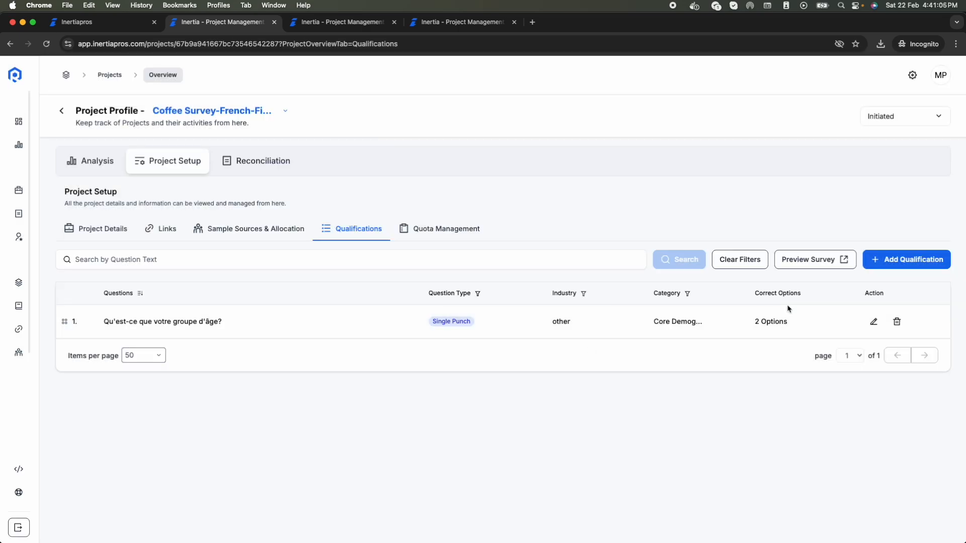
Step: Add What is your gender? with Male and Female correct, then check Quota Management
{"action": "left_click", "coordinate": [908, 258]}
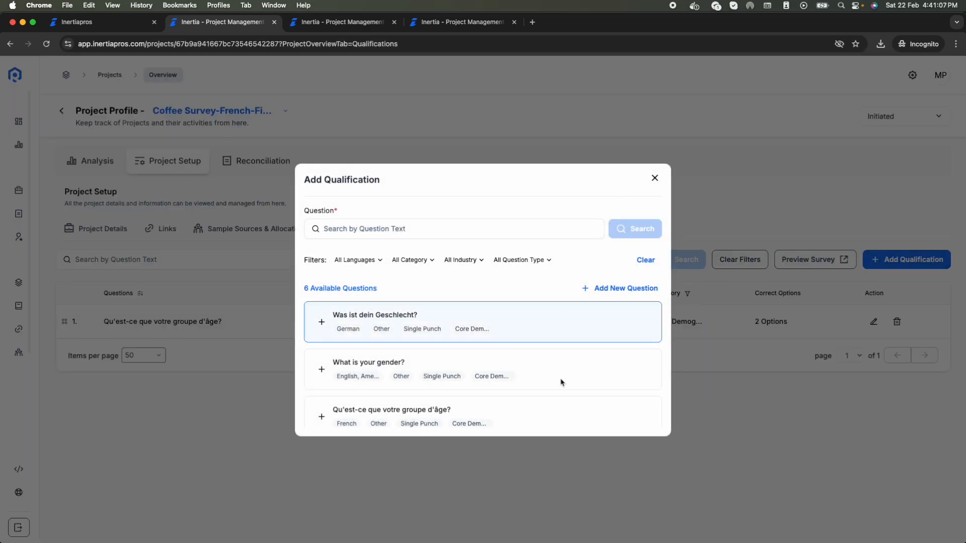
{"action": "left_click", "coordinate": [477, 371]}
{"action": "left_click", "coordinate": [573, 309]}
{"action": "left_click", "coordinate": [574, 347]}
{"action": "left_click", "coordinate": [632, 429]}
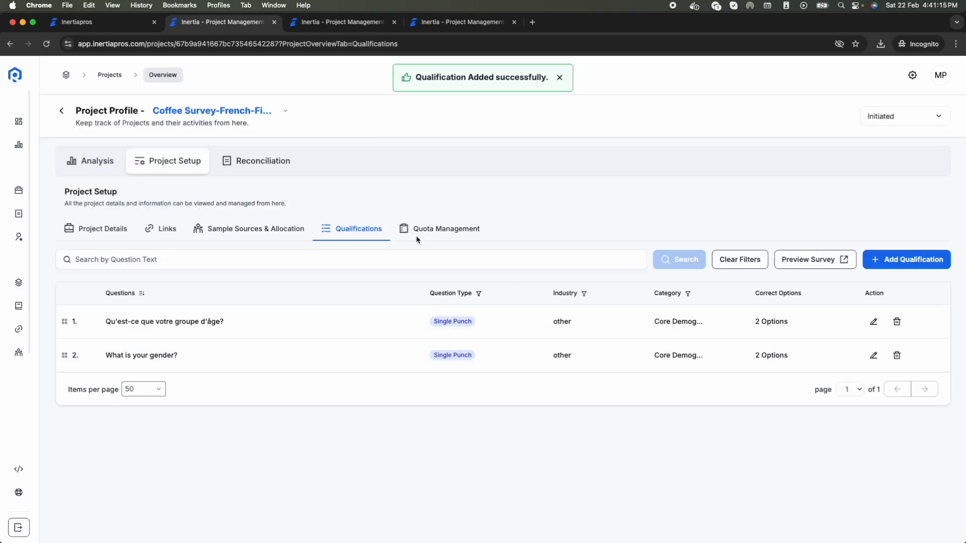
{"action": "left_click", "coordinate": [435, 228]}
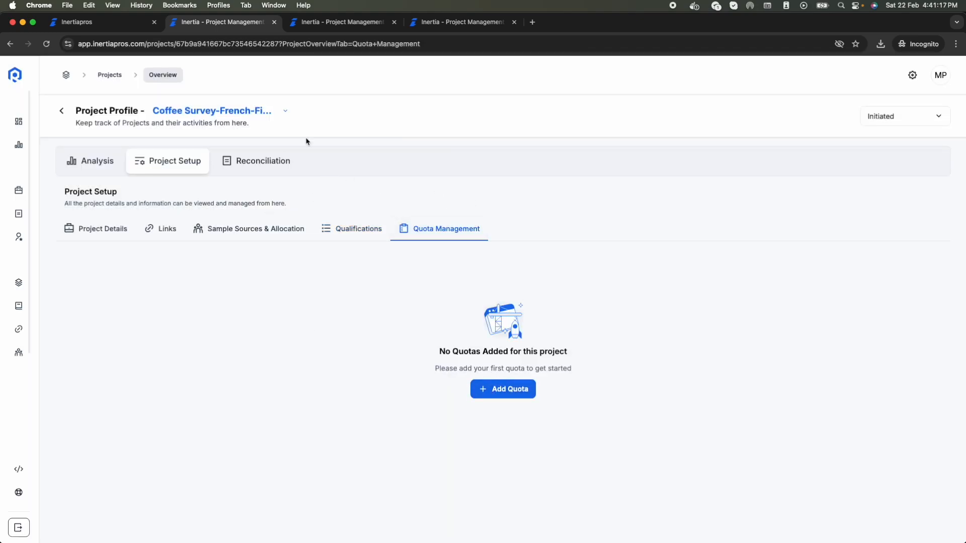
Step: Set the project status to Live, switch Cint's supplier status on, and view the sales-order overview
{"action": "left_click", "coordinate": [356, 236]}
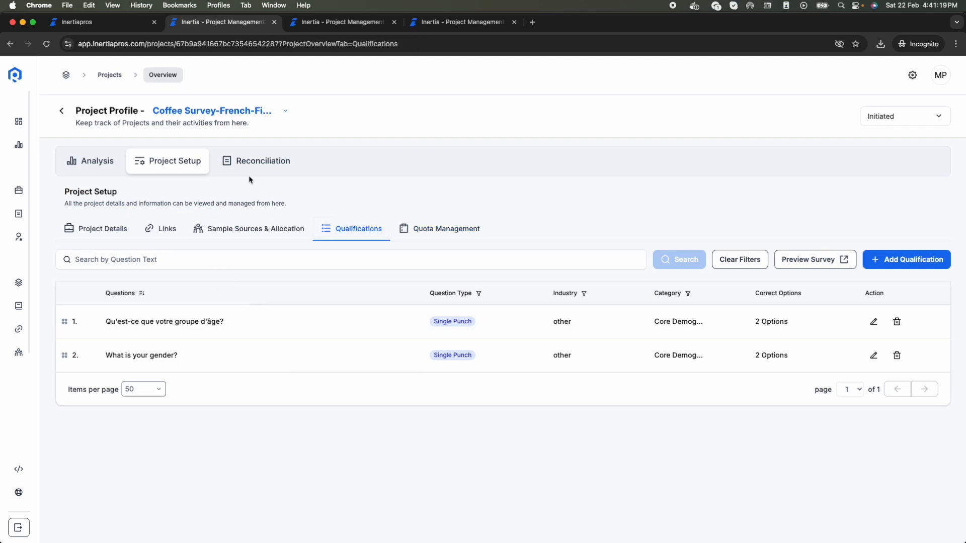
{"action": "left_click", "coordinate": [868, 118]}
{"action": "left_click", "coordinate": [870, 153]}
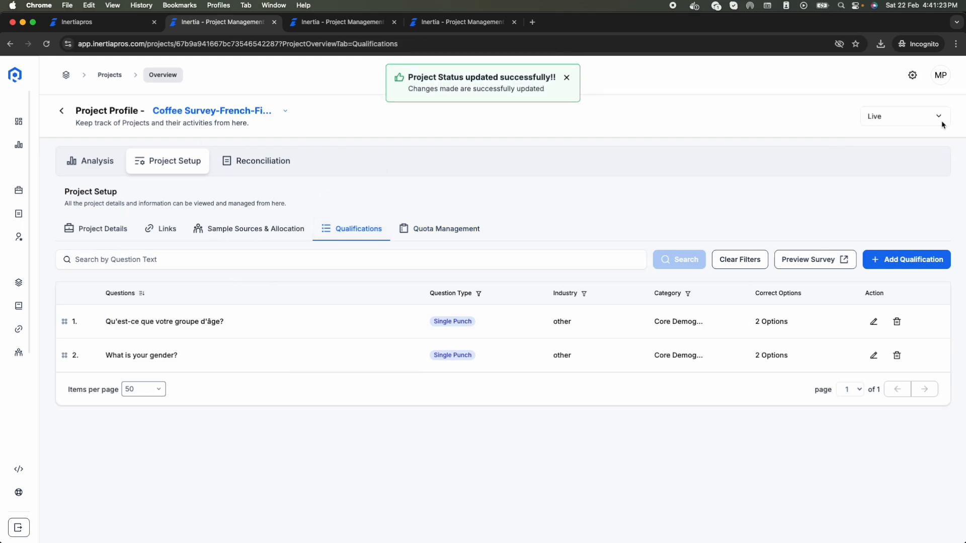
{"action": "left_click", "coordinate": [221, 230]}
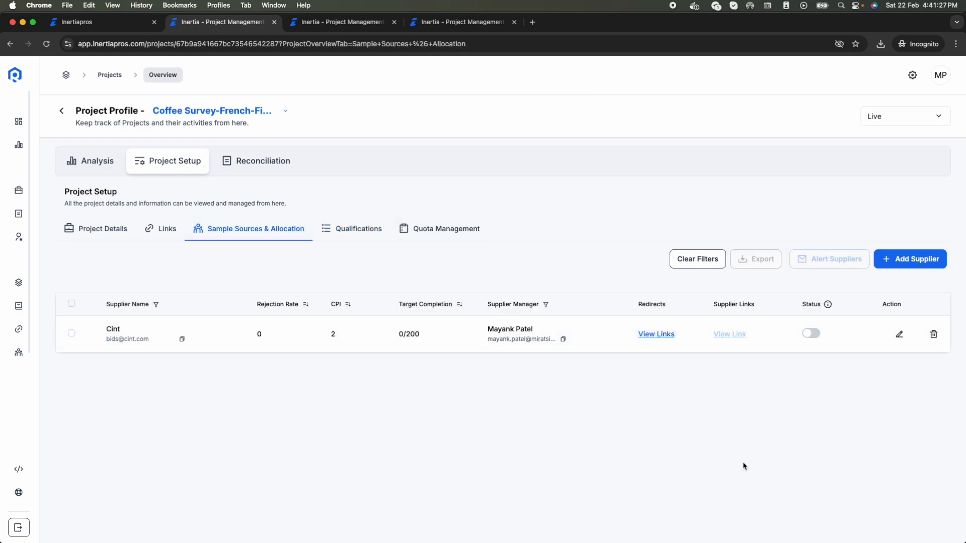
{"action": "left_click", "coordinate": [811, 333]}
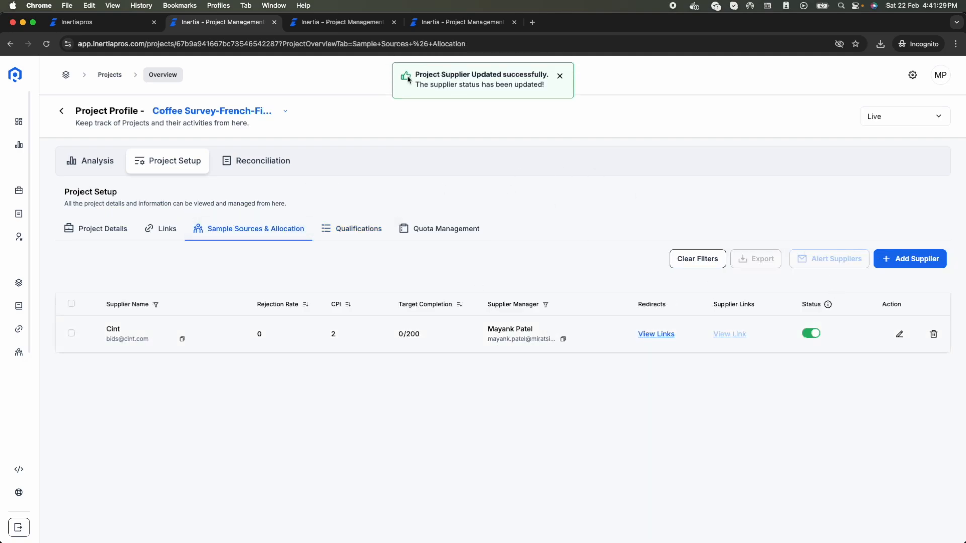
{"action": "left_click", "coordinate": [434, 24]}
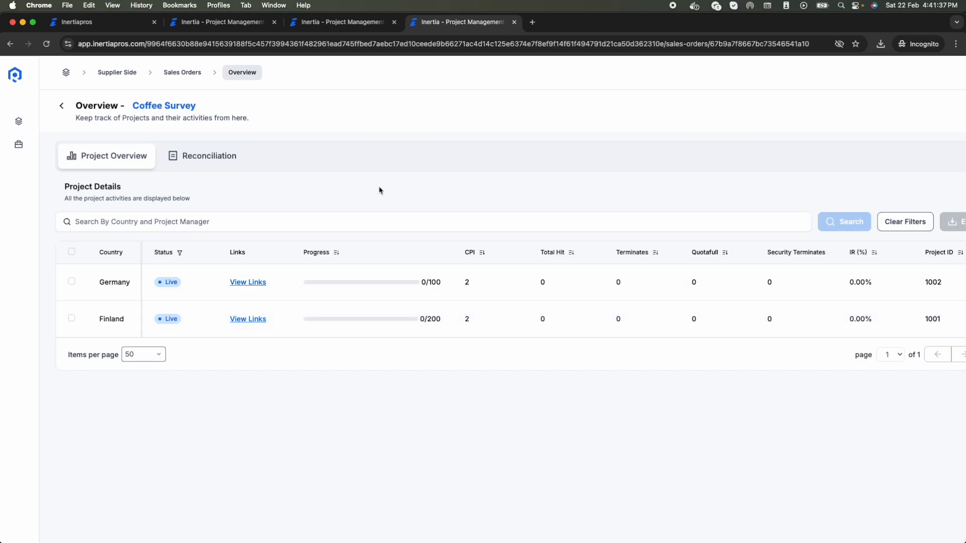
Step: Change Cint's CPI to 3 and check it on the sales order
{"action": "left_click", "coordinate": [214, 22]}
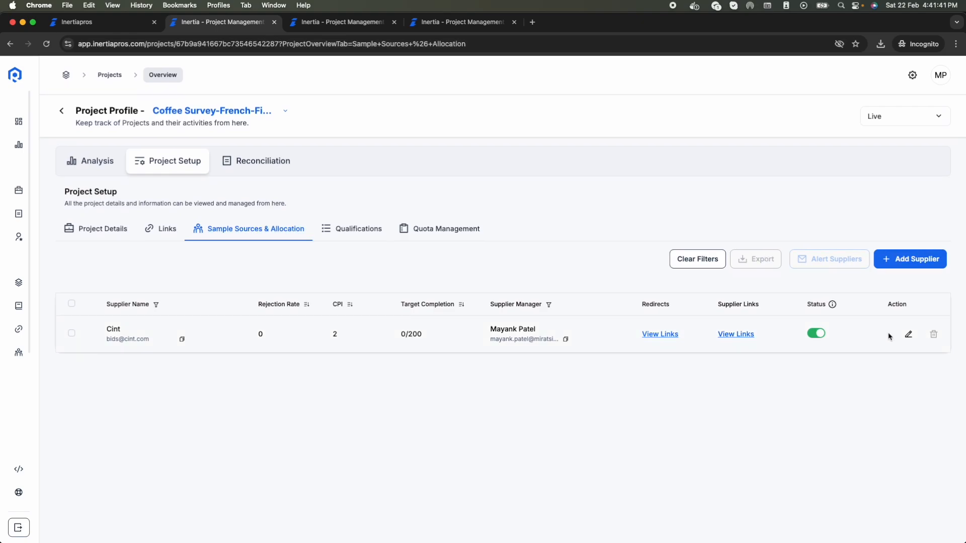
{"action": "left_click", "coordinate": [908, 334]}
{"action": "left_click", "coordinate": [338, 354]}
{"action": "key", "text": "BackSpace"}
{"action": "type", "text": "3"}
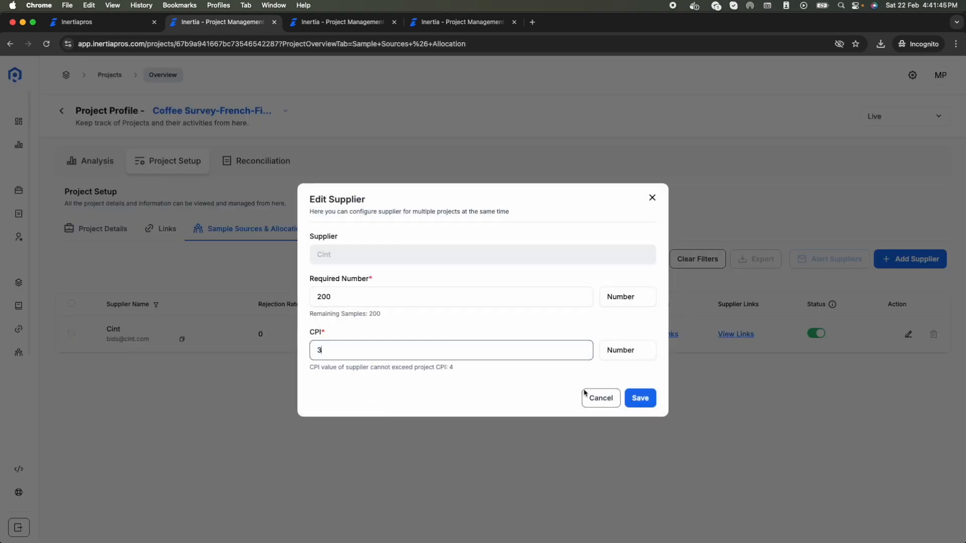
{"action": "left_click", "coordinate": [652, 404]}
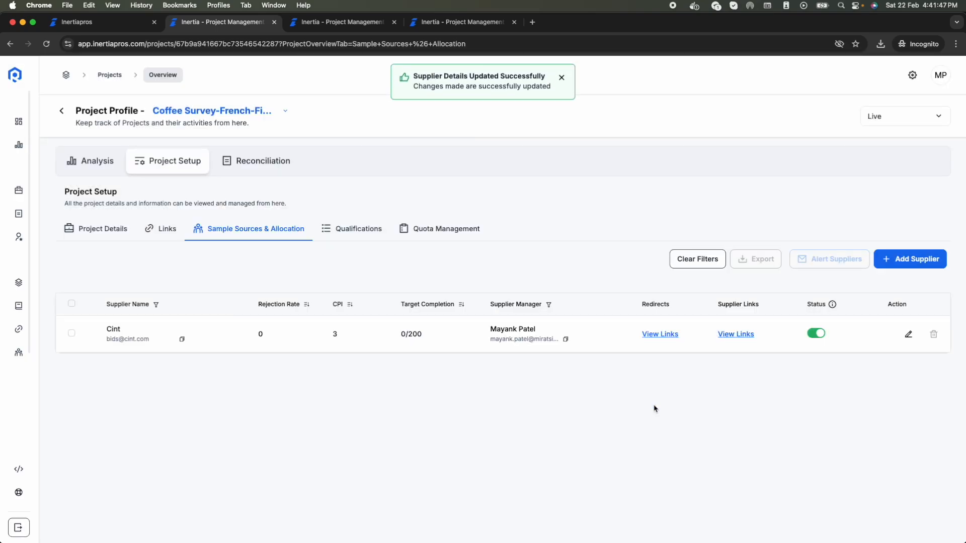
{"action": "left_click", "coordinate": [431, 24]}
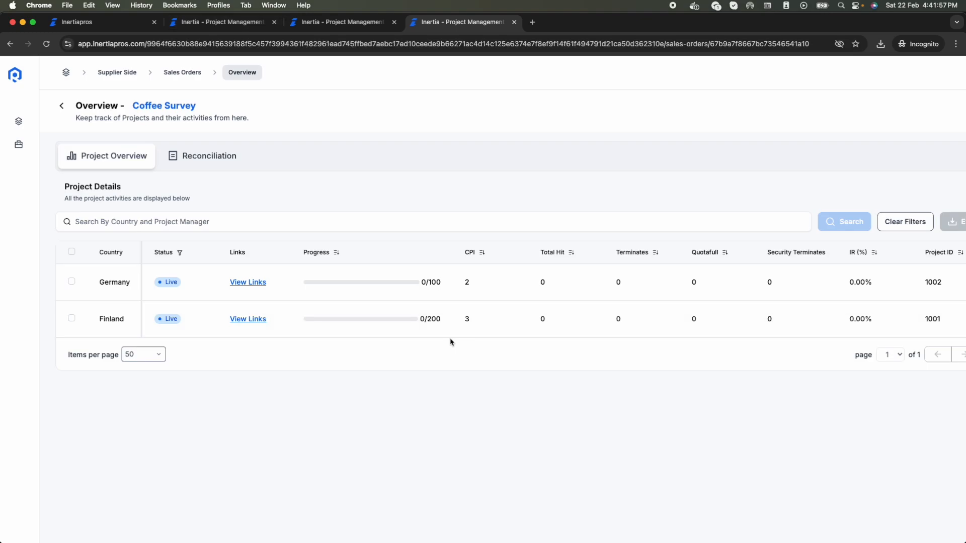
Step: Lower Cint's required number from 200 to 100 and check the new target on the sales order
{"action": "left_click", "coordinate": [212, 22]}
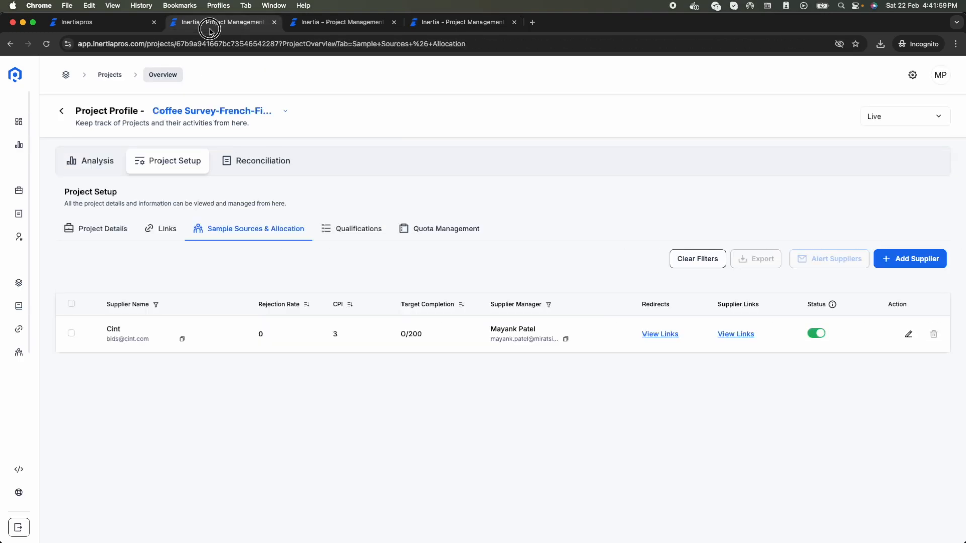
{"action": "left_click", "coordinate": [908, 334]}
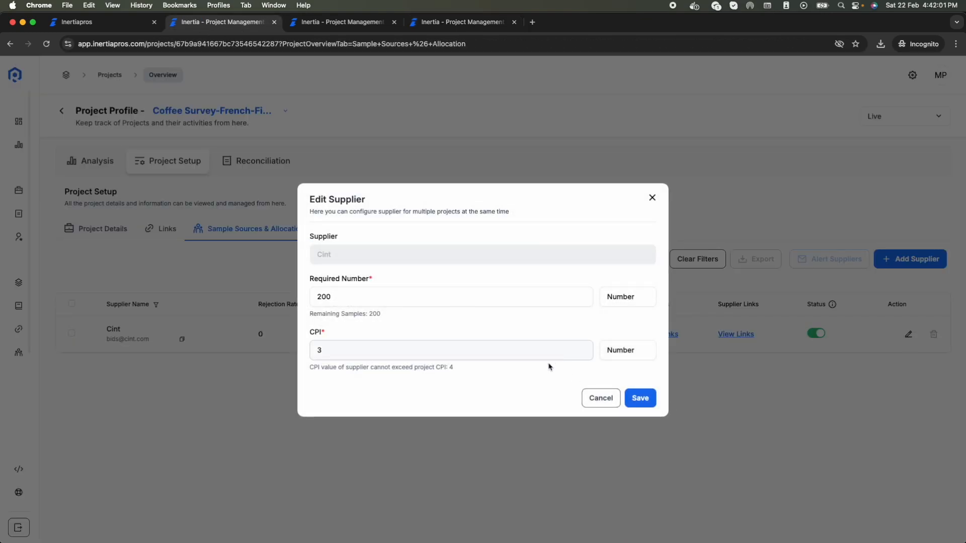
{"action": "left_click", "coordinate": [486, 301]}
{"action": "double_click", "coordinate": [486, 300]}
{"action": "type", "text": "100"}
{"action": "left_click", "coordinate": [642, 400]}
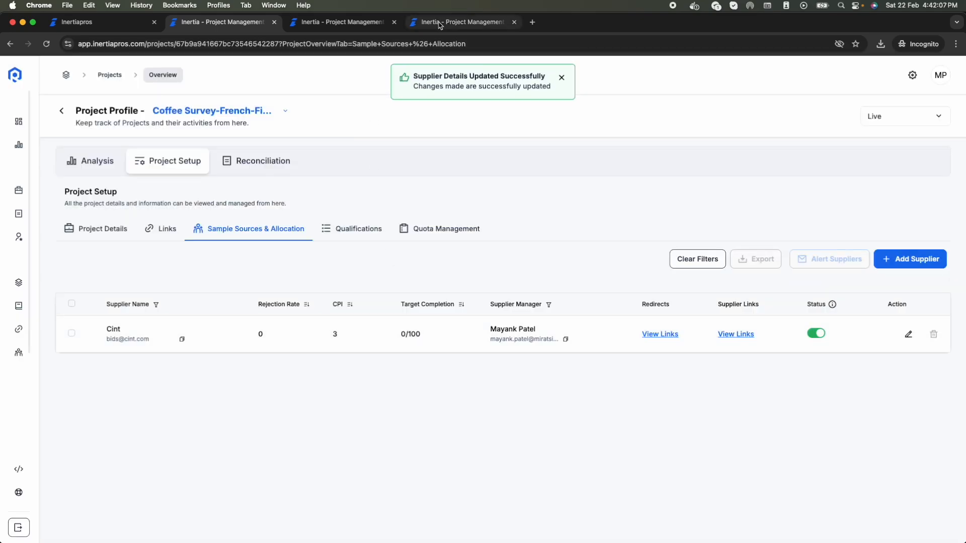
{"action": "left_click", "coordinate": [446, 21]}
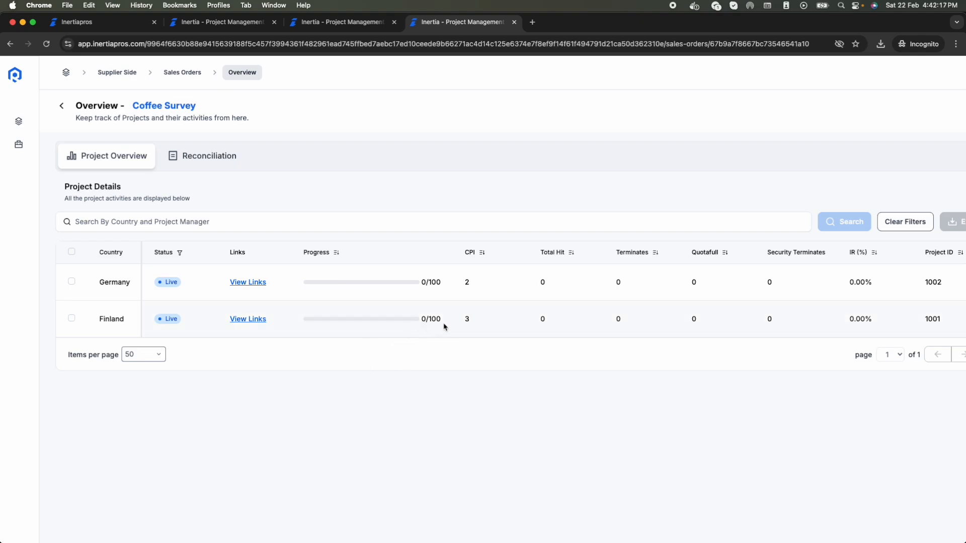
Step: Review the sales order's reconciliation records, then go to the Inertia website
{"action": "left_click", "coordinate": [203, 166]}
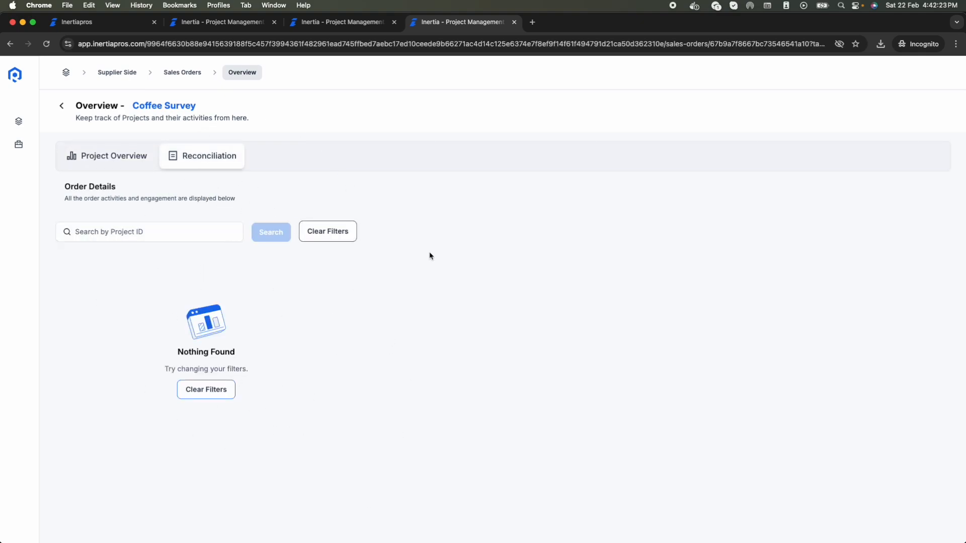
{"action": "left_click", "coordinate": [89, 155]}
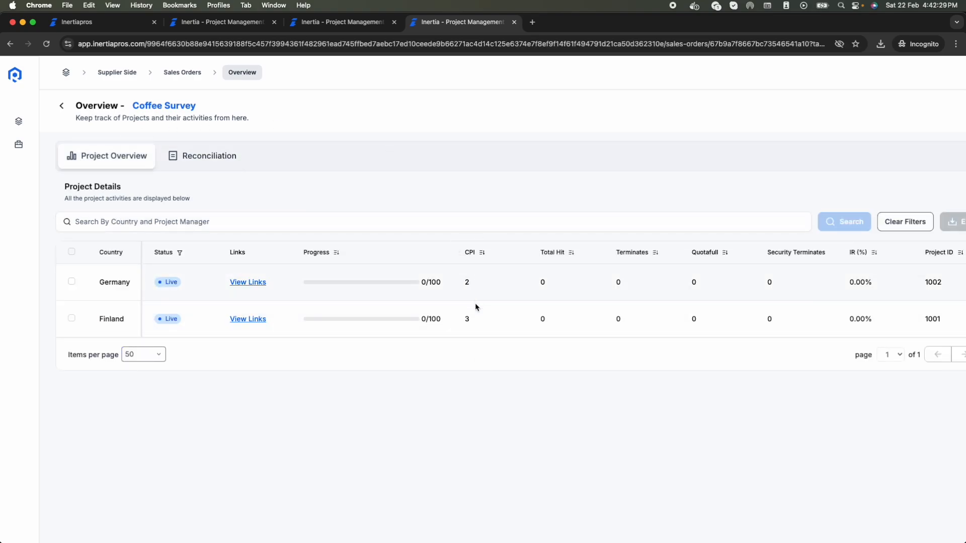
{"action": "left_click", "coordinate": [101, 23]}
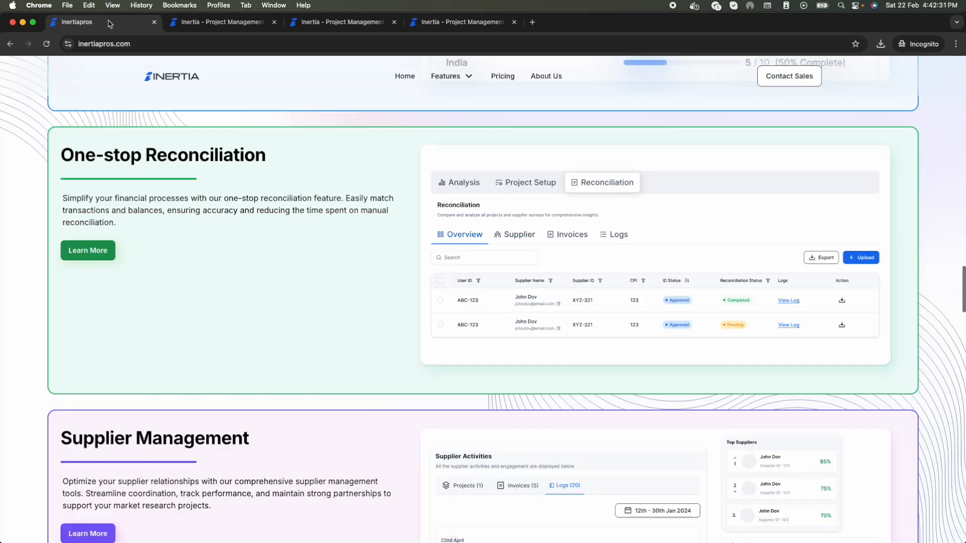
Step: In Workspace settings, set the supplier CPI visibility to Hide
{"action": "left_click", "coordinate": [200, 23]}
{"action": "mouse_move", "coordinate": [91, 399]}
{"action": "left_click", "coordinate": [67, 368]}
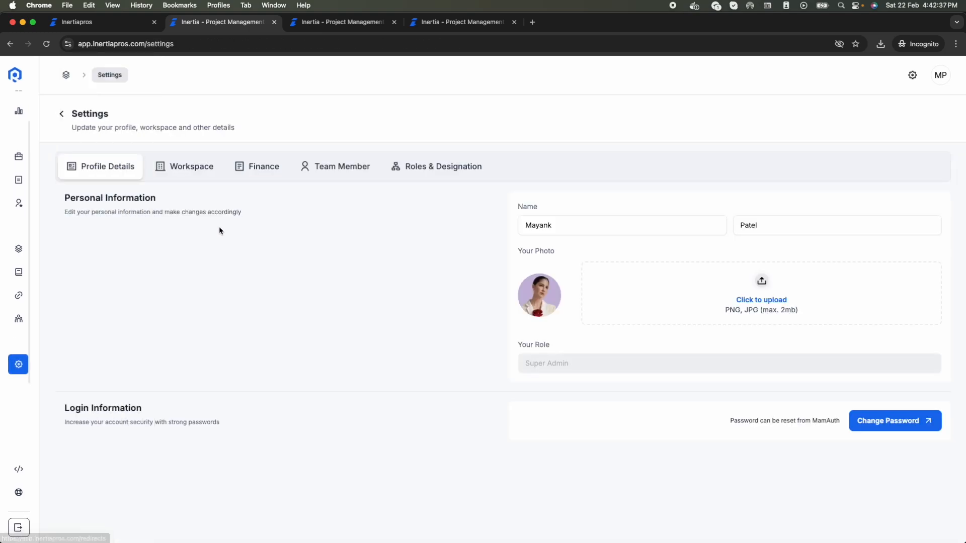
{"action": "left_click", "coordinate": [182, 172]}
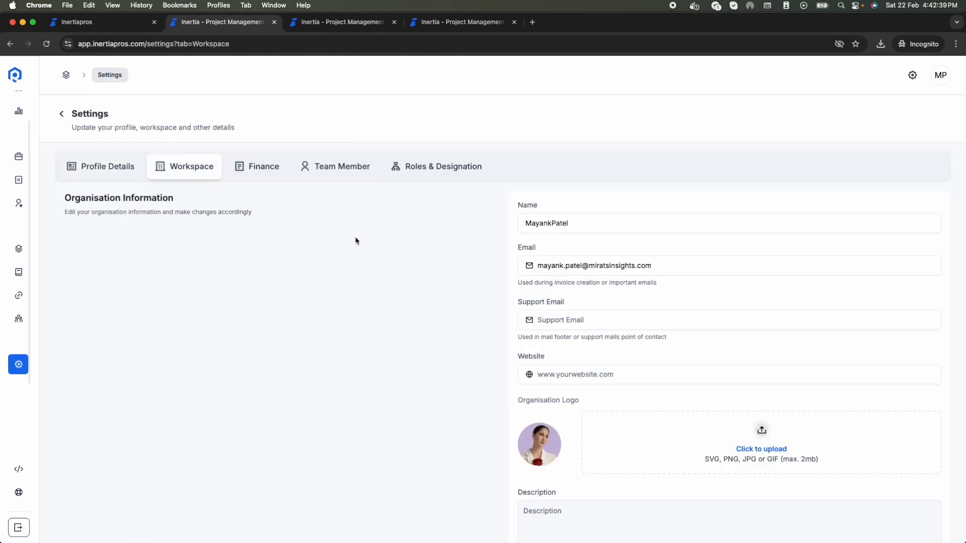
{"action": "scroll", "coordinate": [447, 315], "scroll_direction": "down", "scroll_amount": 10}
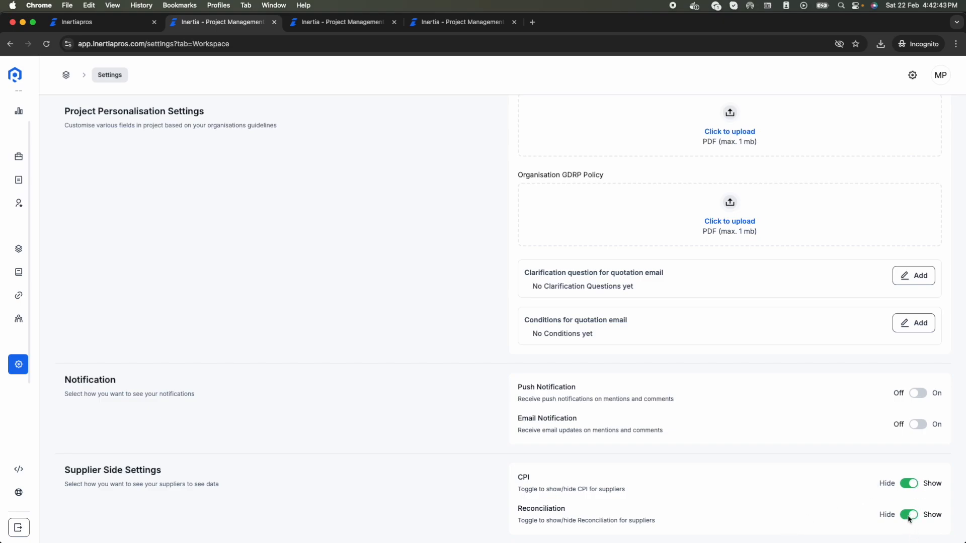
{"action": "left_click", "coordinate": [913, 484]}
Step: On the supplier side, open the Projects list and the Coffee Survey-French-Finland project overview
{"action": "left_click", "coordinate": [442, 23]}
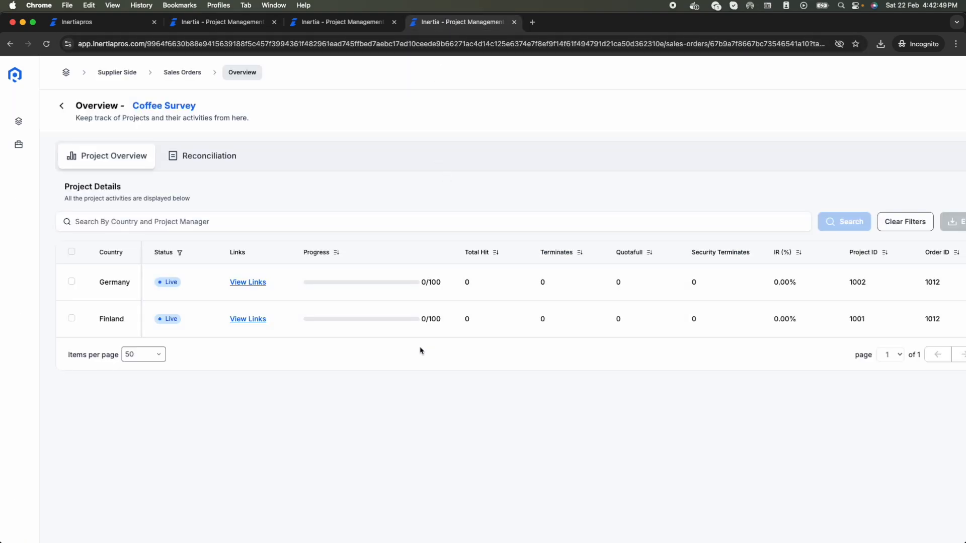
{"action": "scroll", "coordinate": [473, 308], "scroll_direction": "right", "scroll_amount": 5}
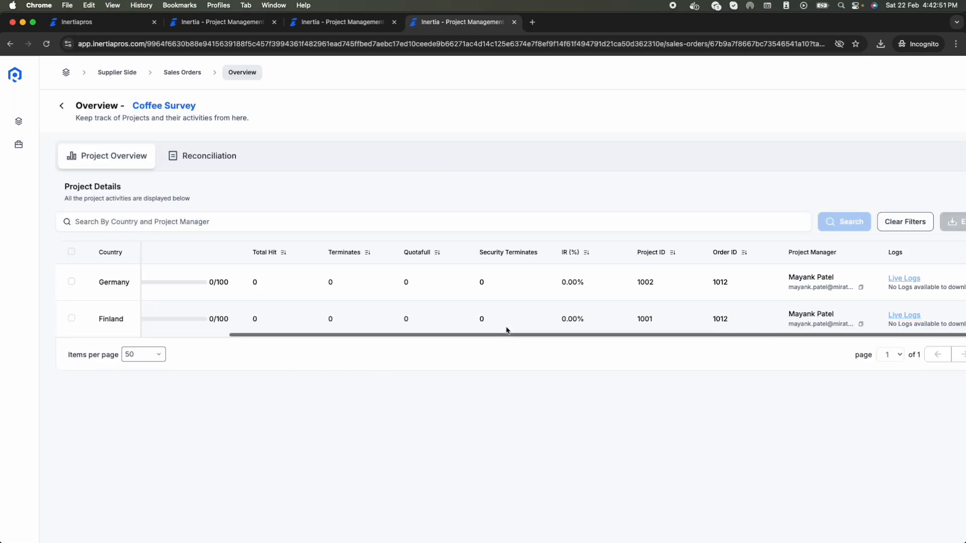
{"action": "scroll", "coordinate": [472, 308], "scroll_direction": "left", "scroll_amount": 5}
{"action": "scroll", "coordinate": [470, 304], "scroll_direction": "right", "scroll_amount": 5}
{"action": "mouse_move", "coordinate": [47, 165]}
{"action": "left_click", "coordinate": [59, 124]}
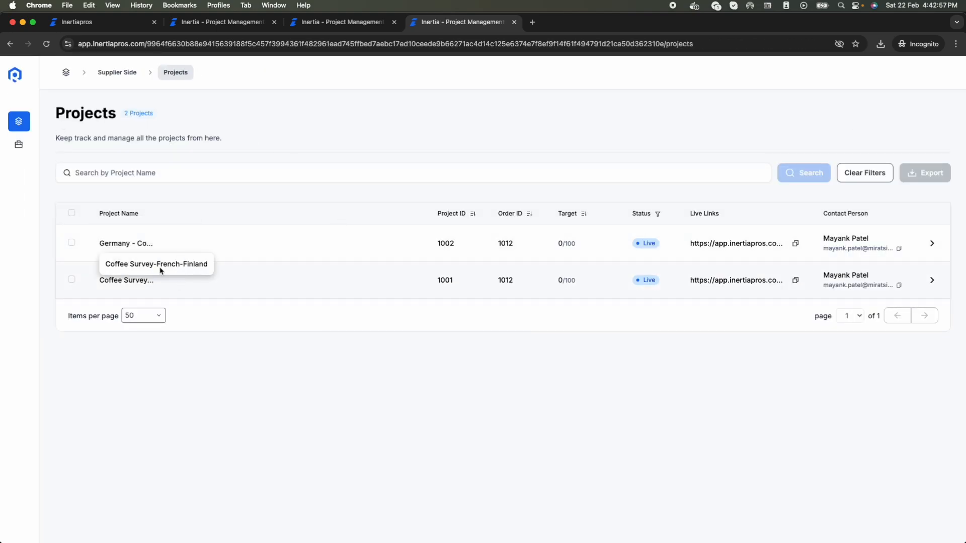
{"action": "left_click", "coordinate": [932, 281]}
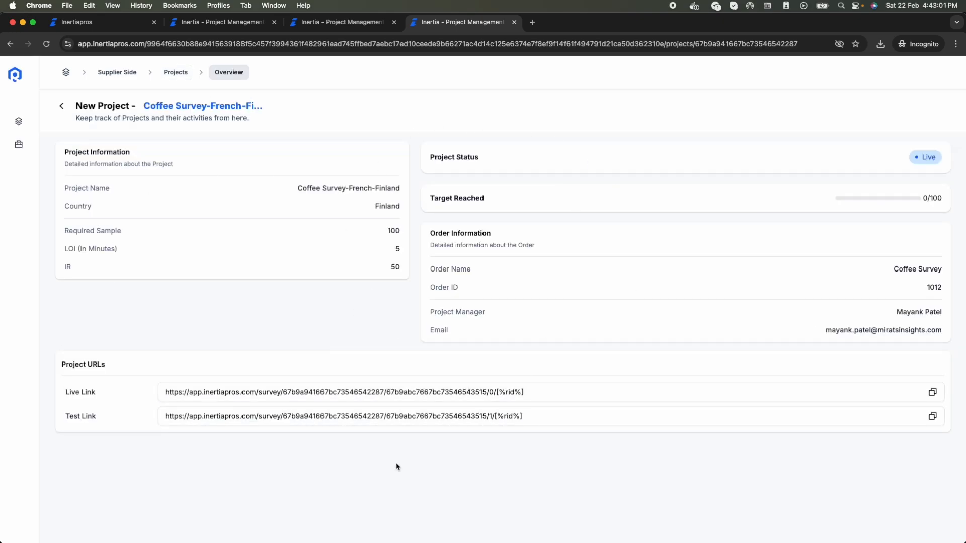
{"action": "left_click", "coordinate": [224, 22]}
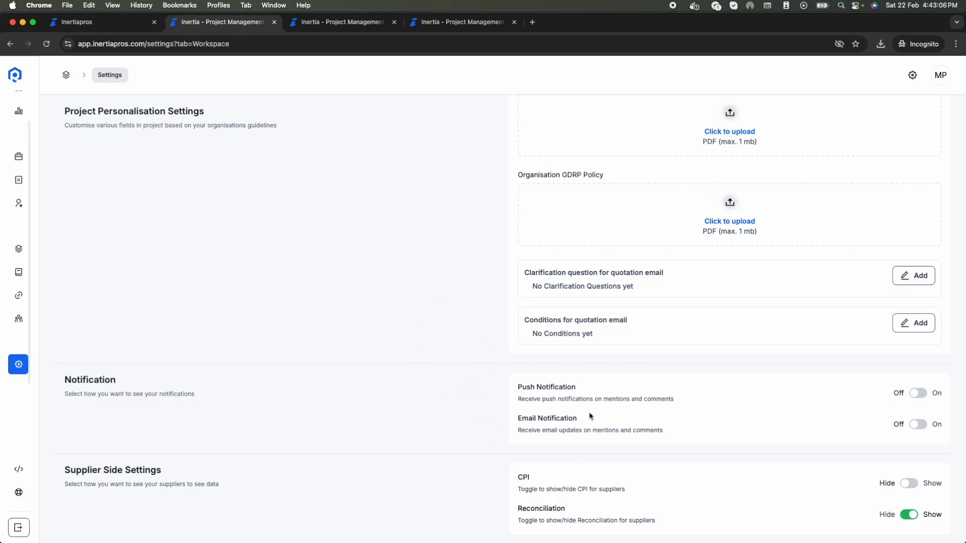
{"action": "scroll", "coordinate": [589, 416], "scroll_direction": "up", "scroll_amount": 15}
{"action": "left_click", "coordinate": [374, 290]}
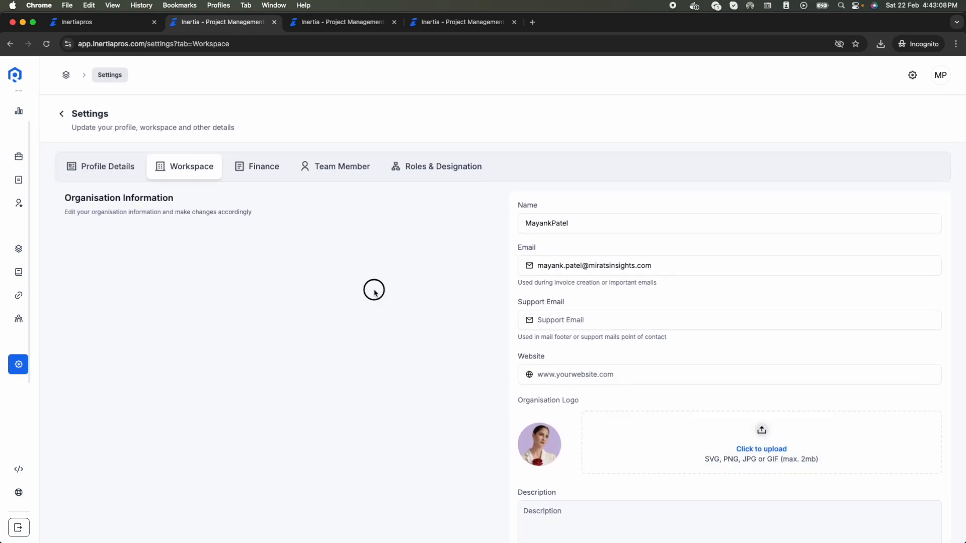
{"action": "mouse_move", "coordinate": [9, 335]}
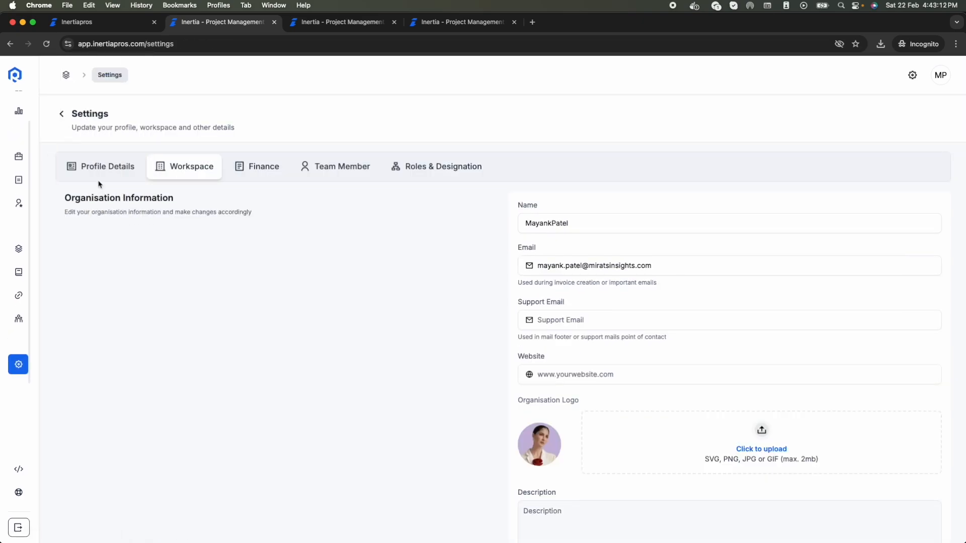
{"action": "left_click", "coordinate": [115, 163]}
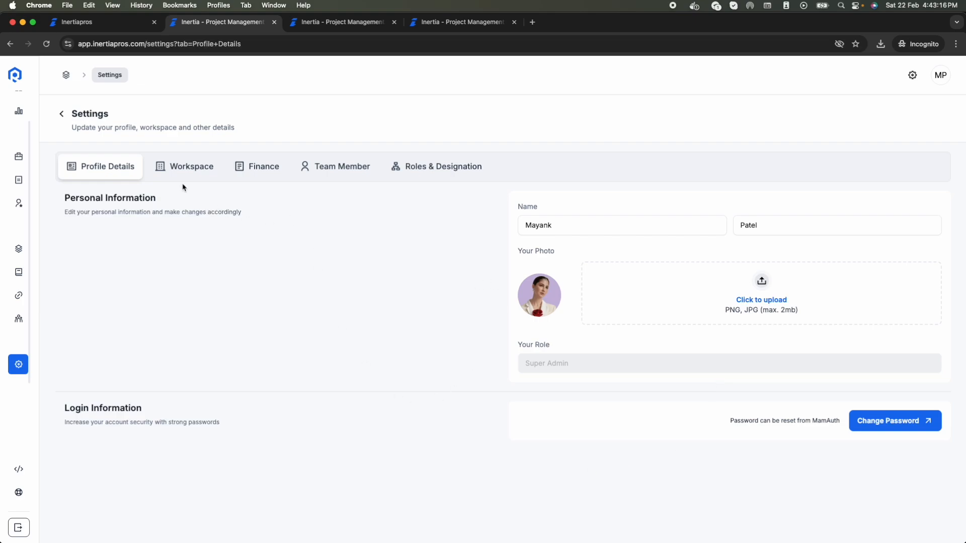
{"action": "left_click", "coordinate": [181, 171]}
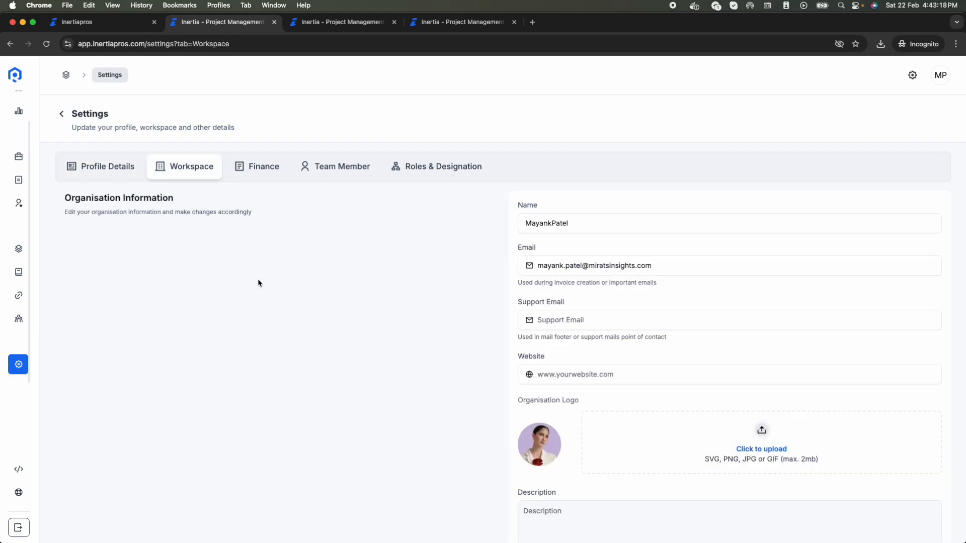
{"action": "scroll", "coordinate": [431, 385], "scroll_direction": "down", "scroll_amount": 3}
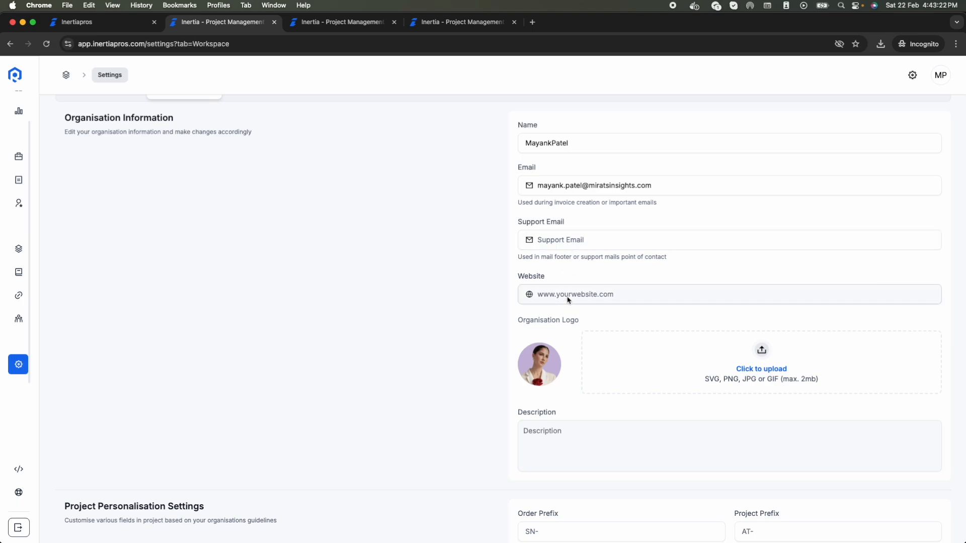
{"action": "scroll", "coordinate": [607, 407], "scroll_direction": "down", "scroll_amount": 3}
{"action": "scroll", "coordinate": [607, 407], "scroll_direction": "down", "scroll_amount": 6}
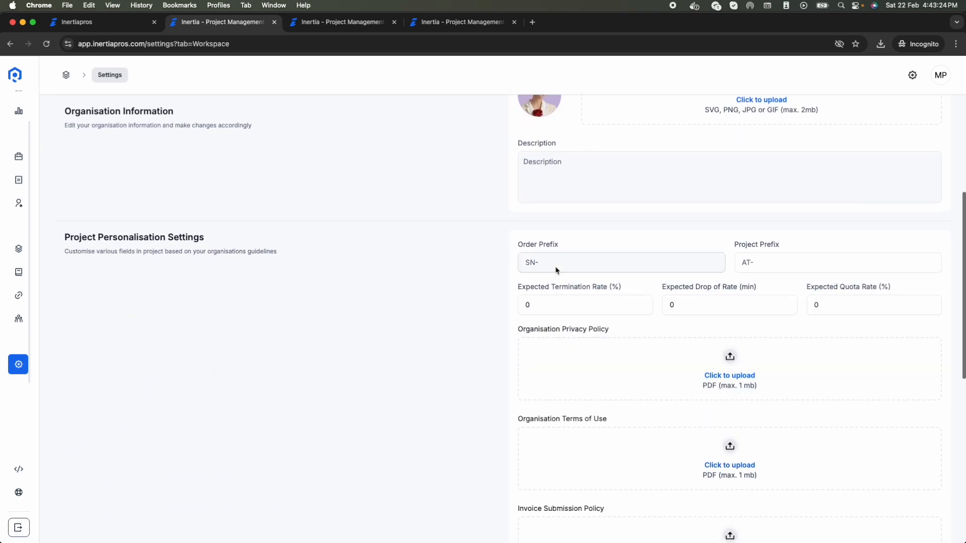
{"action": "left_click", "coordinate": [544, 269]}
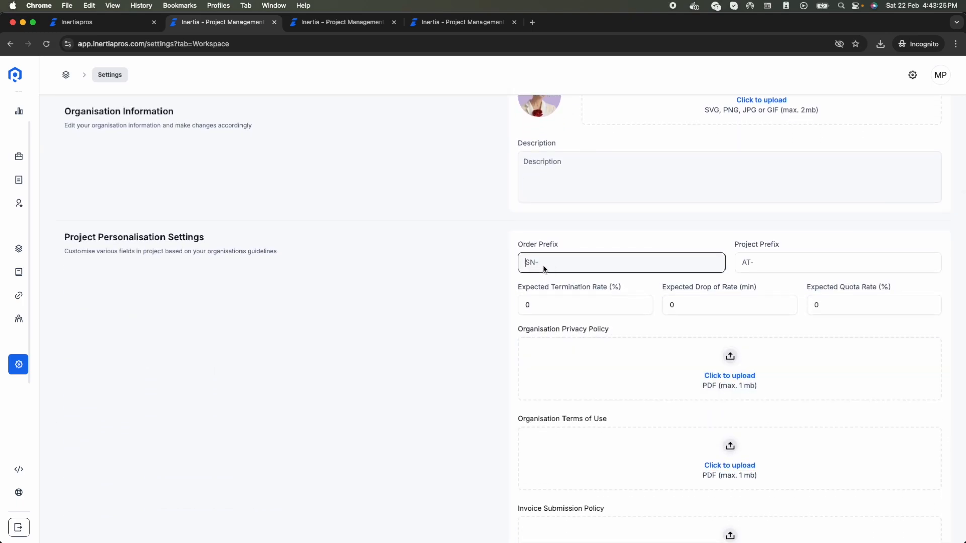
{"action": "left_click", "coordinate": [786, 261]}
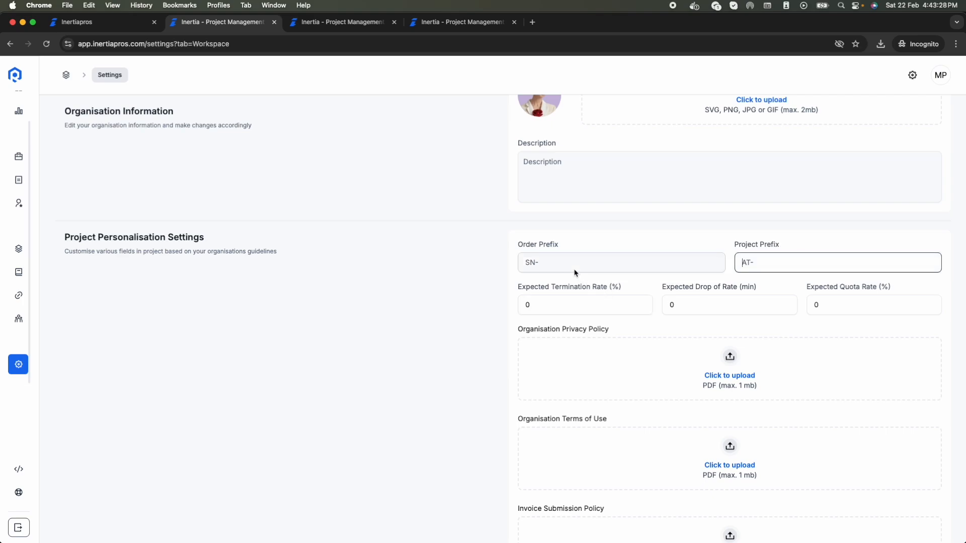
{"action": "left_click", "coordinate": [536, 308]}
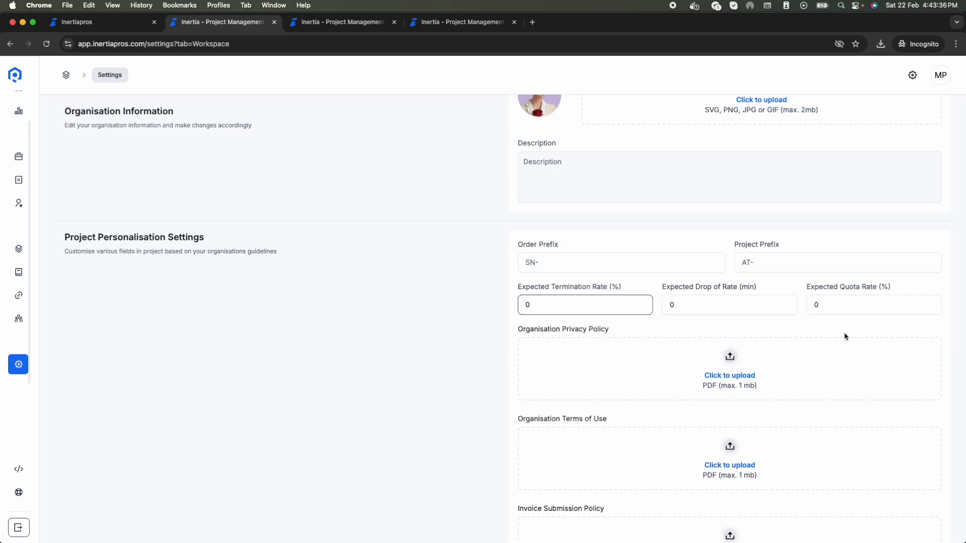
{"action": "scroll", "coordinate": [798, 340], "scroll_direction": "down", "scroll_amount": 3}
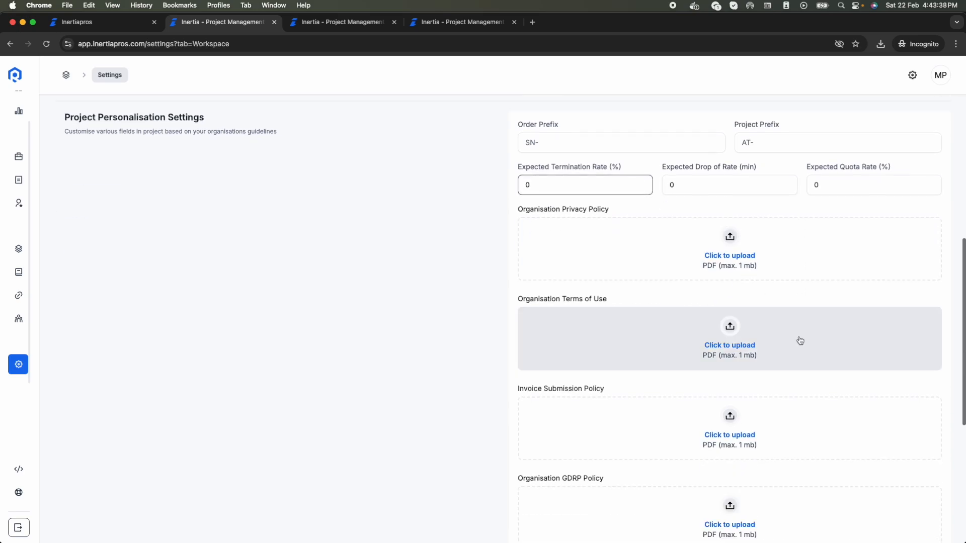
{"action": "scroll", "coordinate": [593, 373], "scroll_direction": "down", "scroll_amount": 2}
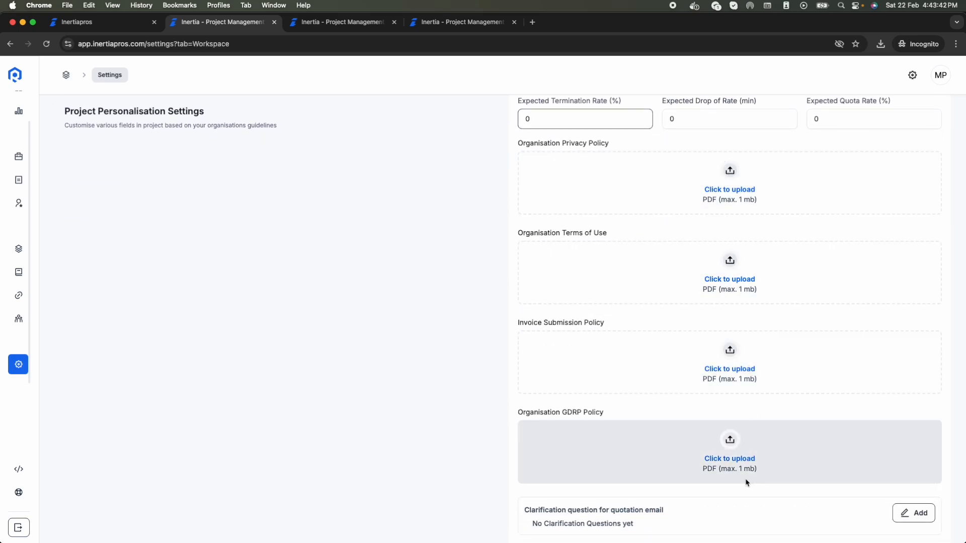
{"action": "scroll", "coordinate": [464, 352], "scroll_direction": "down", "scroll_amount": 5}
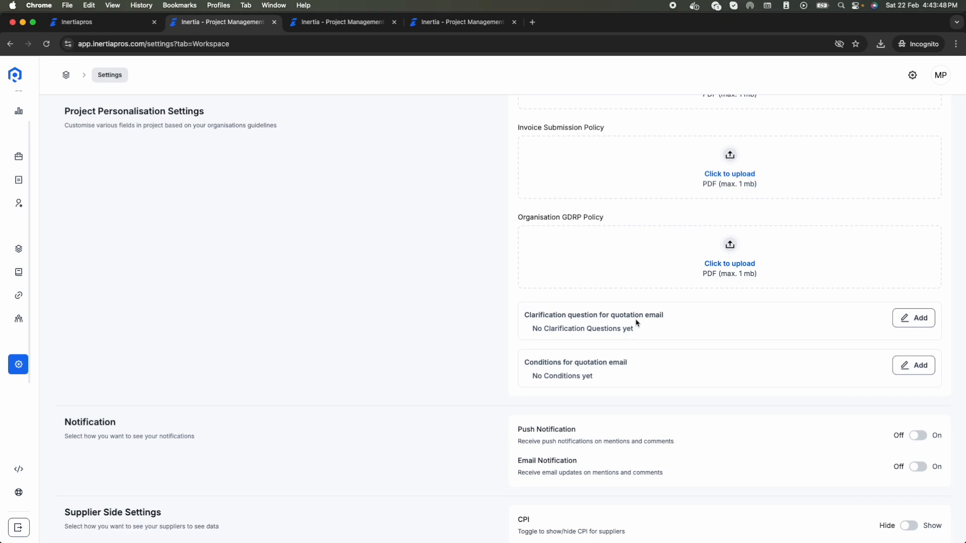
Step: Add three clarification questions: device agnostic, PII collection, and screener or questionnaire
{"action": "left_click", "coordinate": [905, 320]}
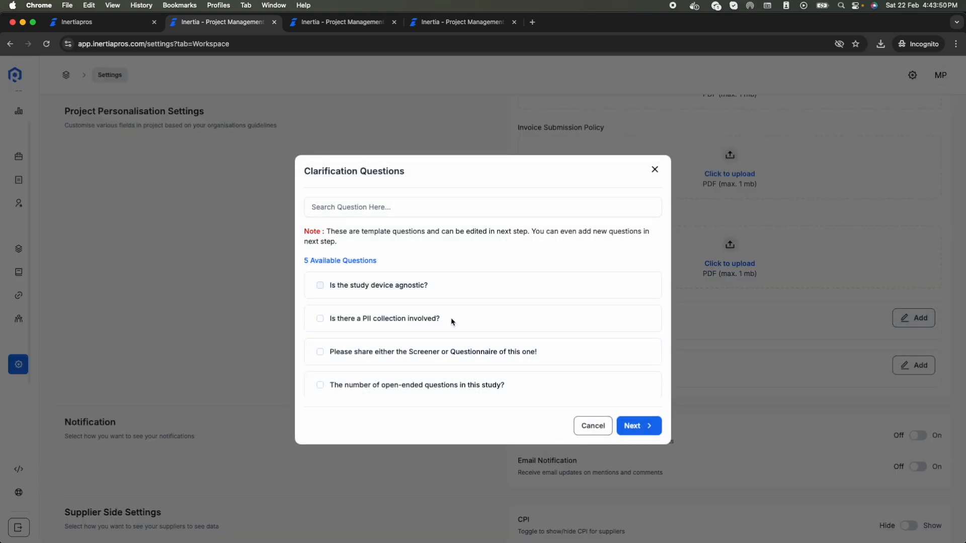
{"action": "left_click", "coordinate": [432, 286]}
{"action": "left_click", "coordinate": [433, 314]}
{"action": "left_click", "coordinate": [437, 349]}
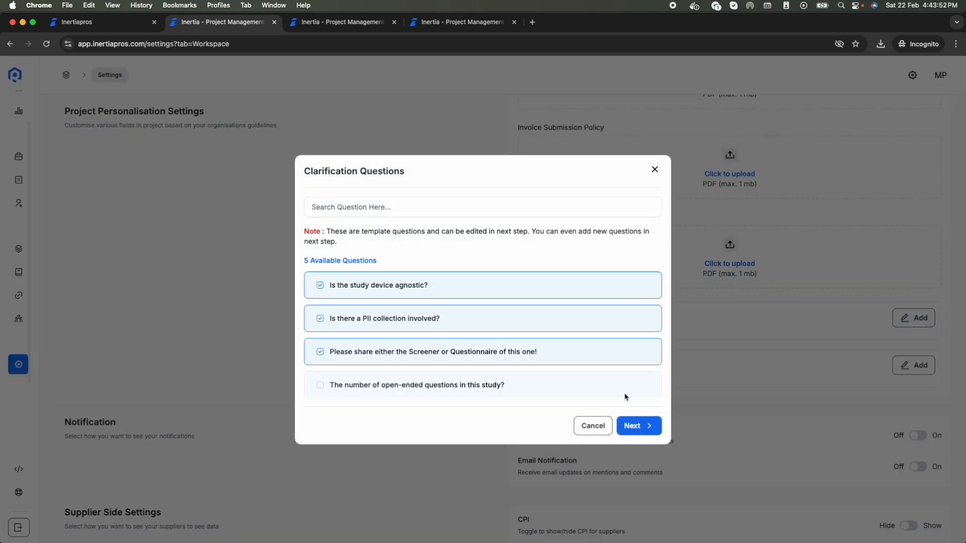
{"action": "left_click", "coordinate": [645, 422]}
{"action": "left_click", "coordinate": [631, 401]}
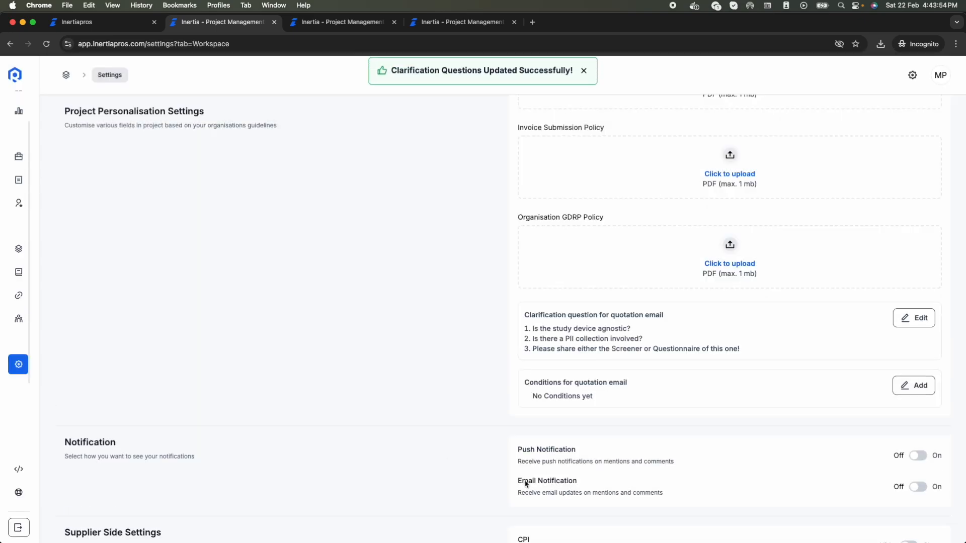
Step: Add the quotation-email condition 'As per our MSA.' and save it
{"action": "left_click", "coordinate": [914, 385]}
{"action": "left_click", "coordinate": [346, 298]}
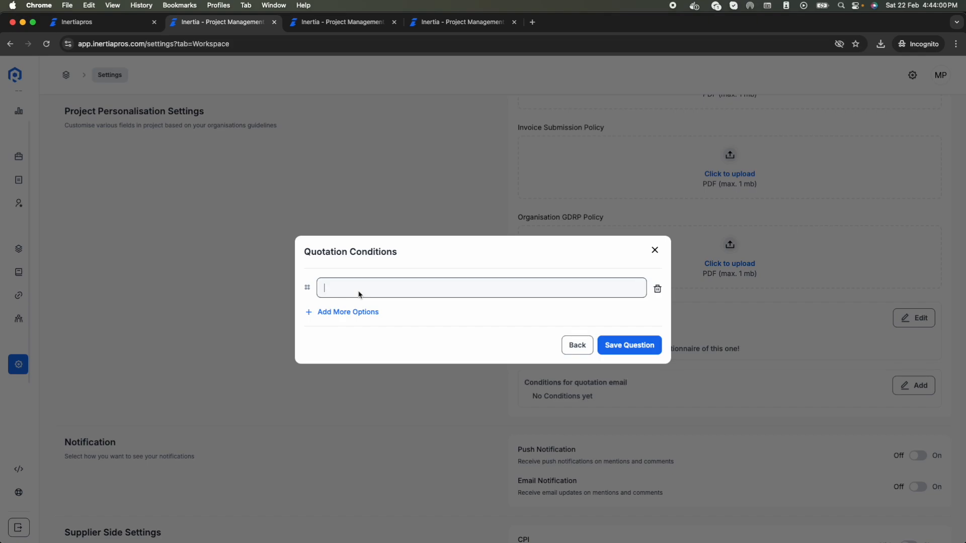
{"action": "key", "text": "Caps_Lock"}
{"action": "type", "text": "As per our MSA."}
{"action": "left_click", "coordinate": [637, 347]}
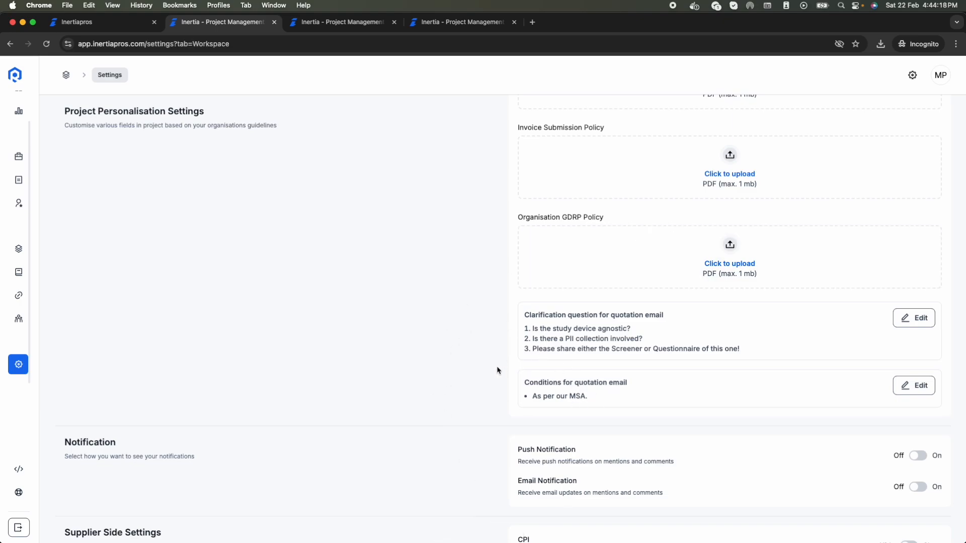
{"action": "scroll", "coordinate": [497, 371], "scroll_direction": "down", "scroll_amount": 2}
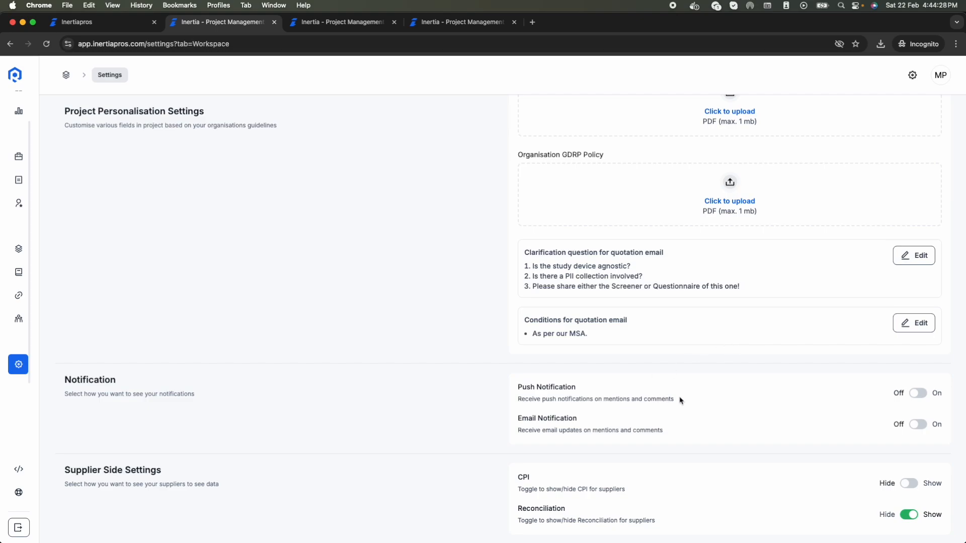
{"action": "scroll", "coordinate": [680, 400], "scroll_direction": "up", "scroll_amount": 15}
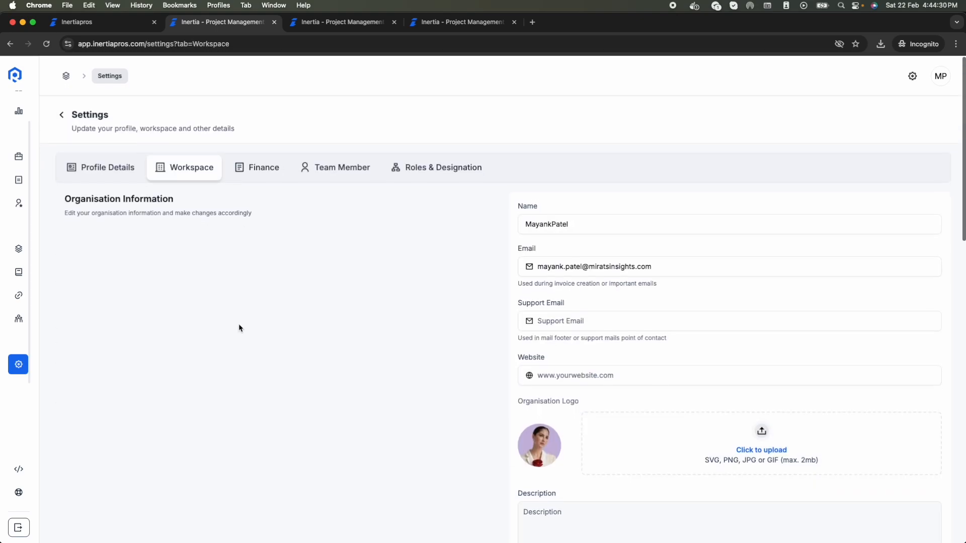
{"action": "left_click", "coordinate": [253, 174]}
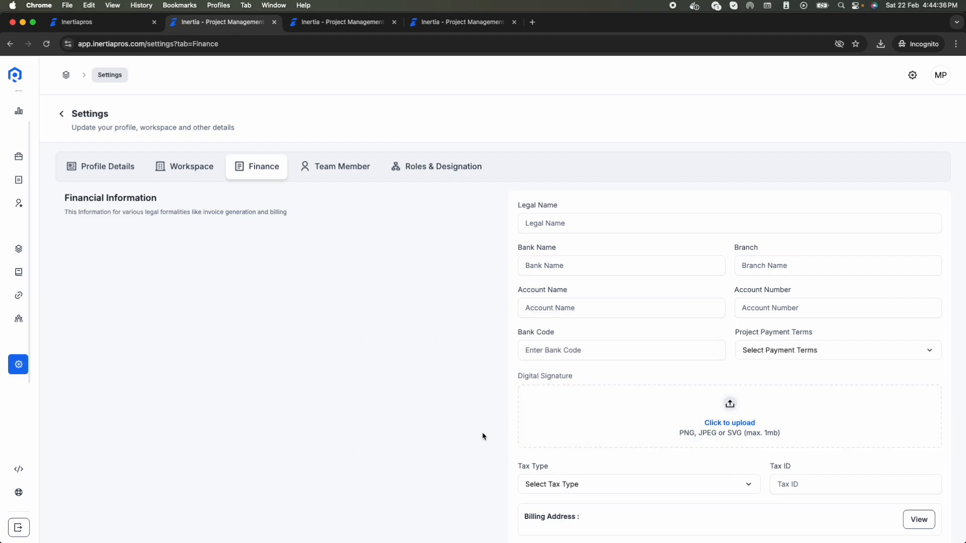
Step: Review the Payment Terms and Tax Type options without choosing any
{"action": "scroll", "coordinate": [483, 434], "scroll_direction": "down", "scroll_amount": 3}
{"action": "scroll", "coordinate": [483, 437], "scroll_direction": "up", "scroll_amount": 3}
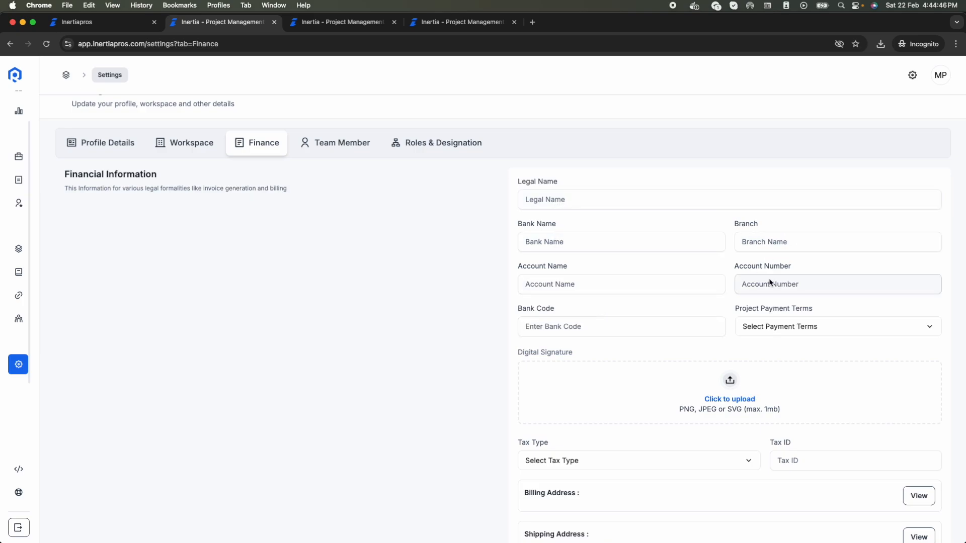
{"action": "left_click", "coordinate": [790, 329]}
{"action": "left_click", "coordinate": [790, 329]}
{"action": "scroll", "coordinate": [584, 456], "scroll_direction": "down", "scroll_amount": 5}
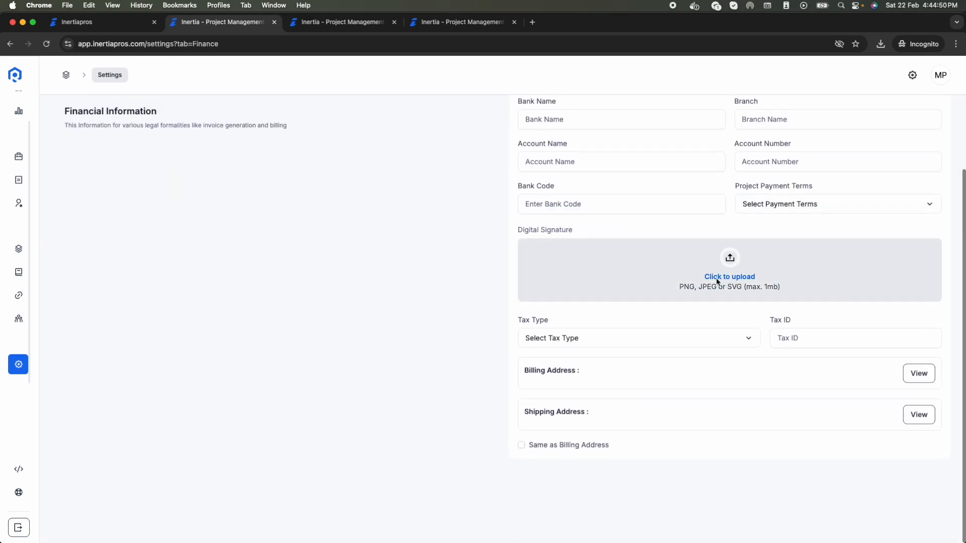
{"action": "left_click", "coordinate": [635, 335]}
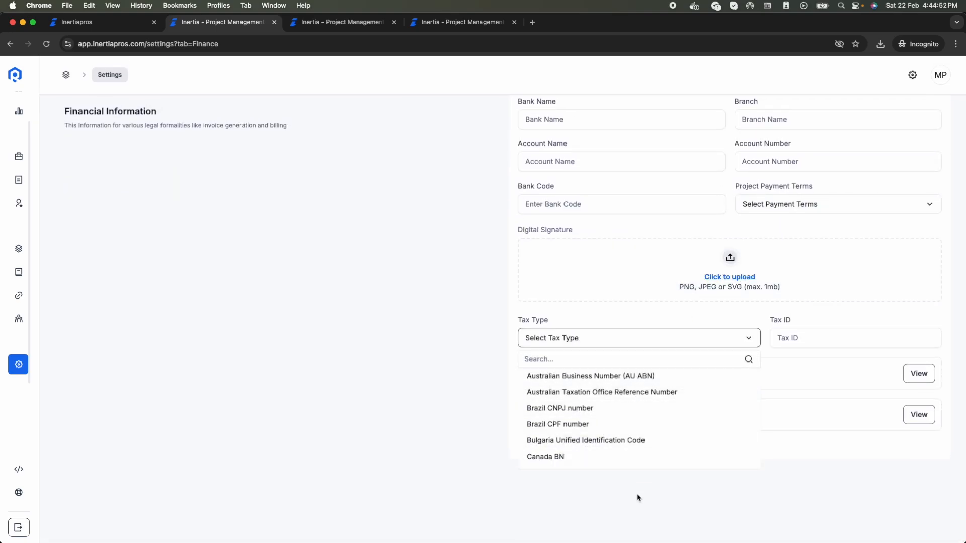
{"action": "scroll", "coordinate": [636, 454], "scroll_direction": "down", "scroll_amount": 10}
{"action": "scroll", "coordinate": [636, 454], "scroll_direction": "down", "scroll_amount": 10}
{"action": "scroll", "coordinate": [617, 400], "scroll_direction": "up", "scroll_amount": 4}
{"action": "scroll", "coordinate": [613, 422], "scroll_direction": "up", "scroll_amount": 3}
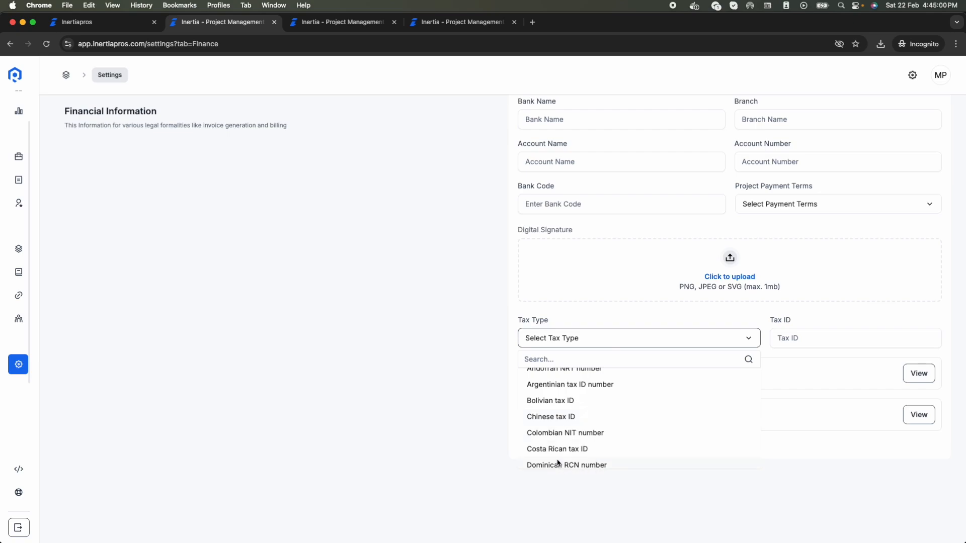
{"action": "scroll", "coordinate": [595, 454], "scroll_direction": "up", "scroll_amount": 1}
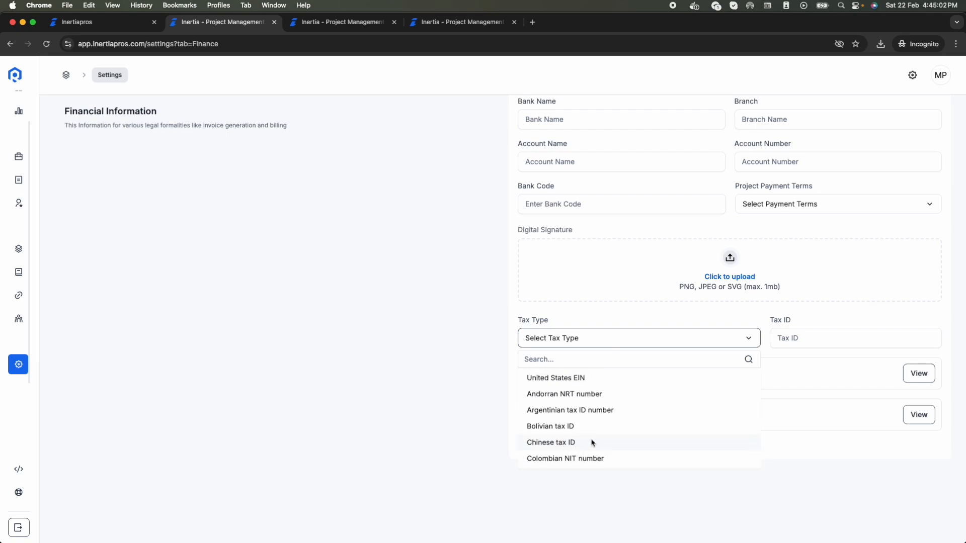
{"action": "scroll", "coordinate": [593, 442], "scroll_direction": "up", "scroll_amount": 2}
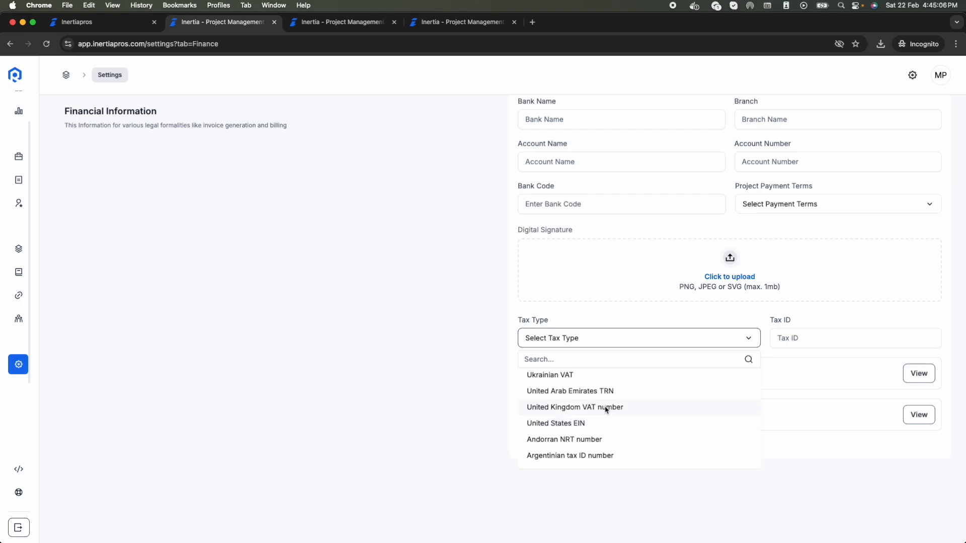
{"action": "scroll", "coordinate": [607, 411], "scroll_direction": "up", "scroll_amount": 15}
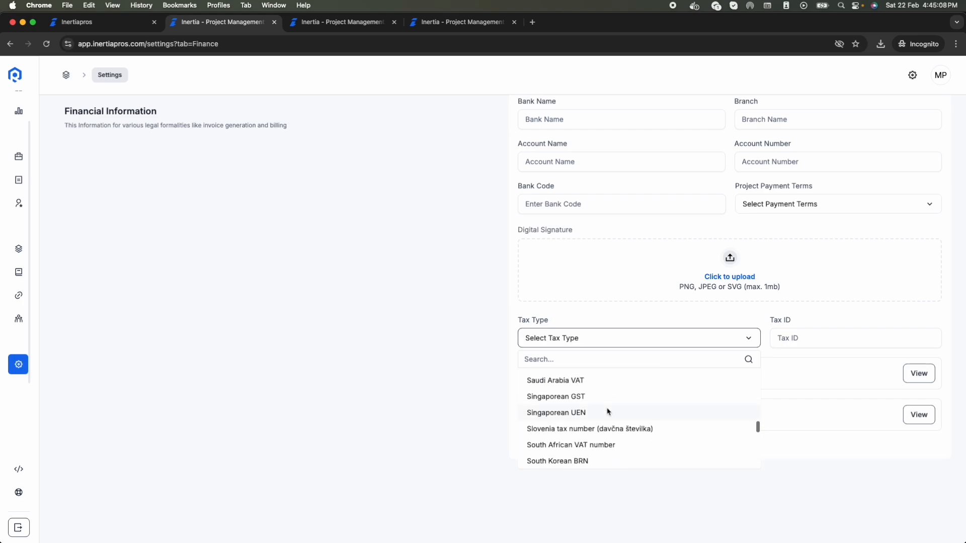
{"action": "scroll", "coordinate": [608, 411], "scroll_direction": "up", "scroll_amount": 3}
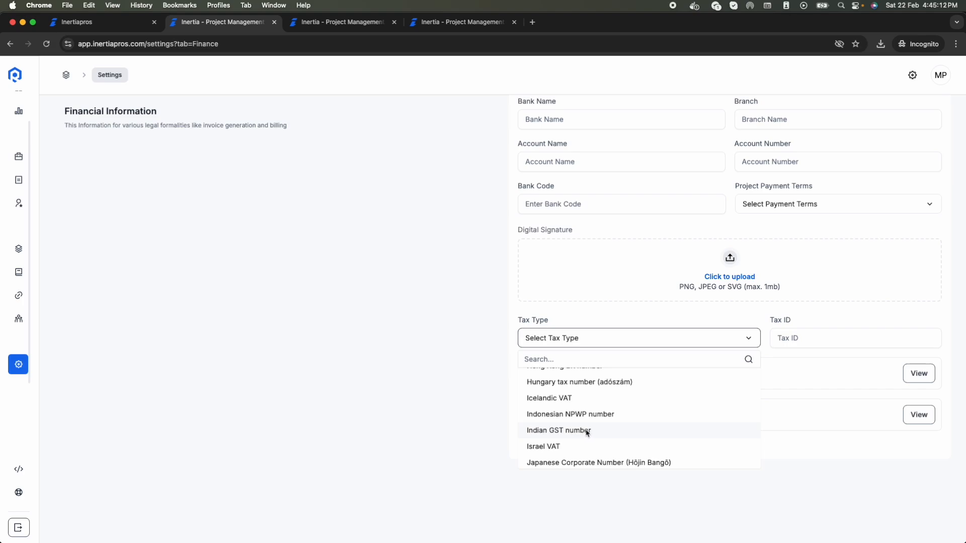
{"action": "left_click", "coordinate": [475, 451]}
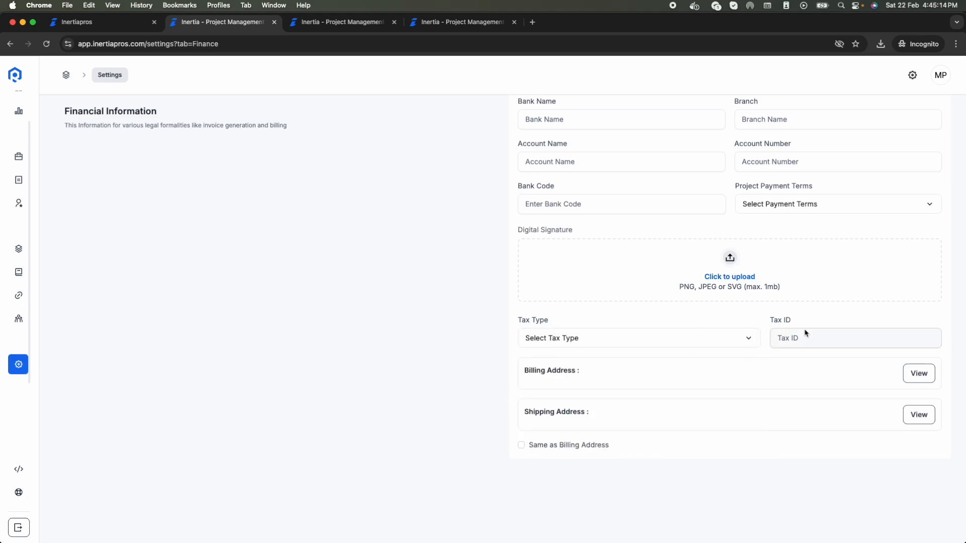
Step: Check the billing address details and mark the shipping address Same as Billing Address
{"action": "left_click", "coordinate": [822, 341]}
{"action": "left_click", "coordinate": [674, 448]}
{"action": "left_click", "coordinate": [914, 371]}
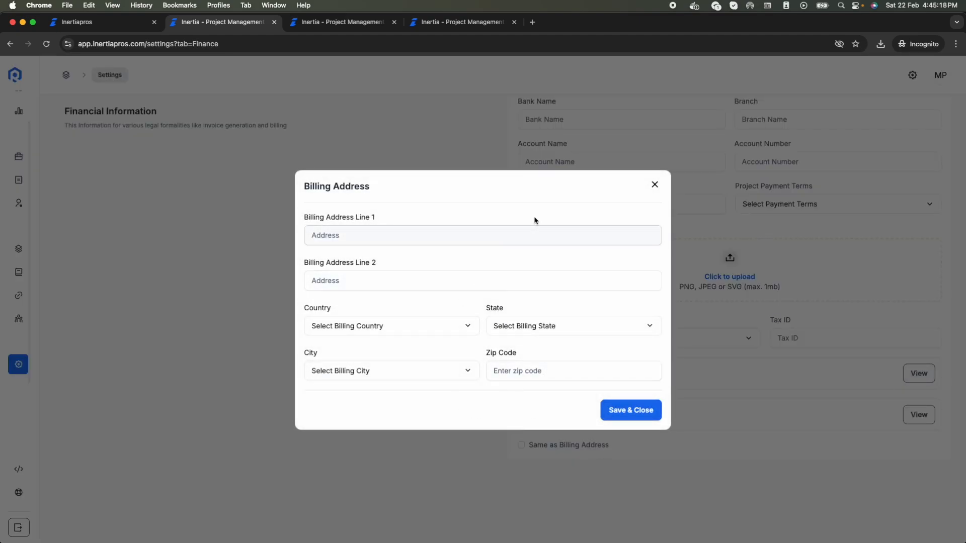
{"action": "left_click", "coordinate": [655, 185]}
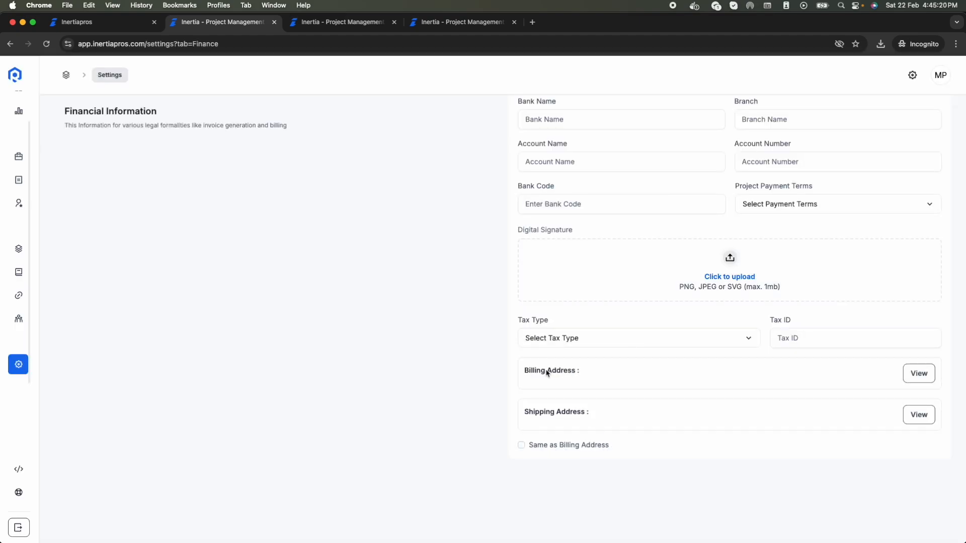
{"action": "left_click", "coordinate": [565, 452]}
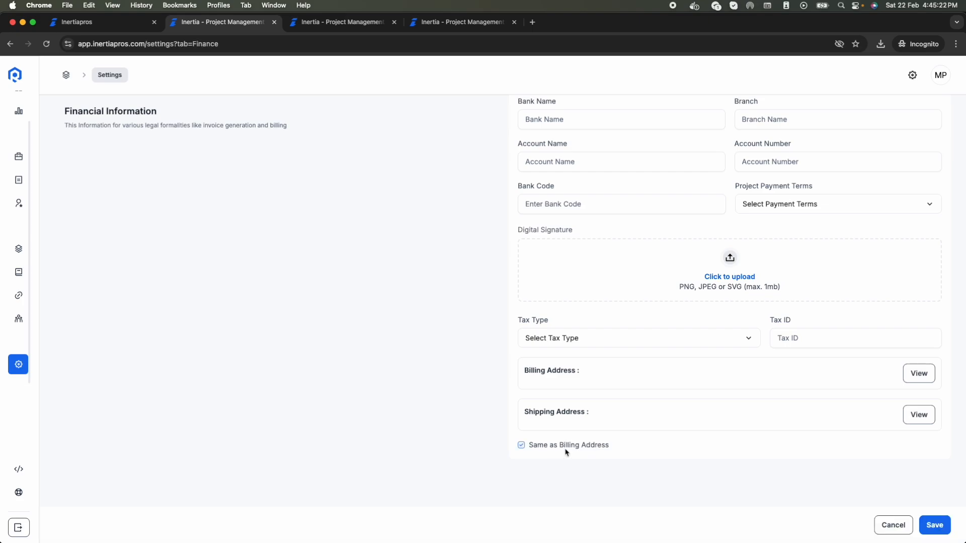
{"action": "scroll", "coordinate": [565, 453], "scroll_direction": "up", "scroll_amount": 4}
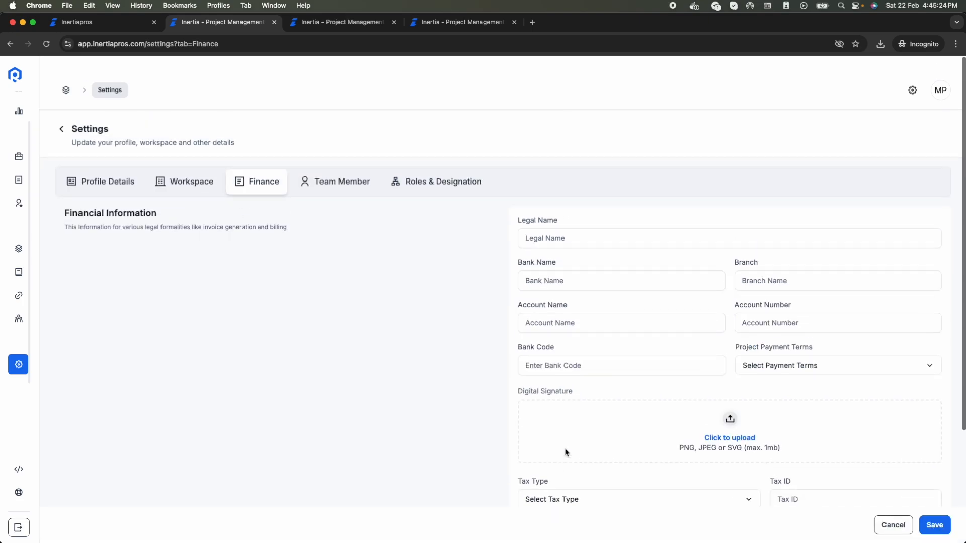
{"action": "left_click", "coordinate": [337, 179]}
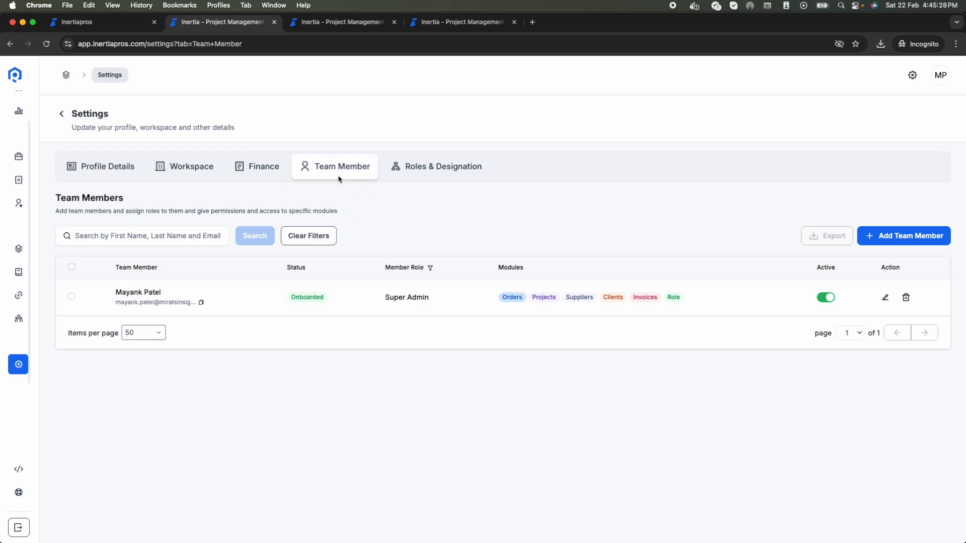
{"action": "left_click", "coordinate": [923, 243]}
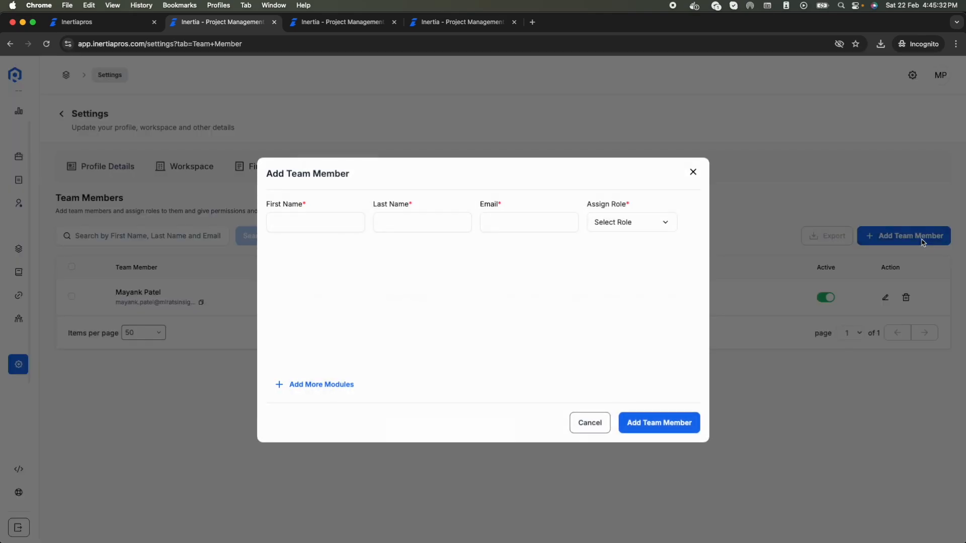
{"action": "left_click", "coordinate": [598, 221]}
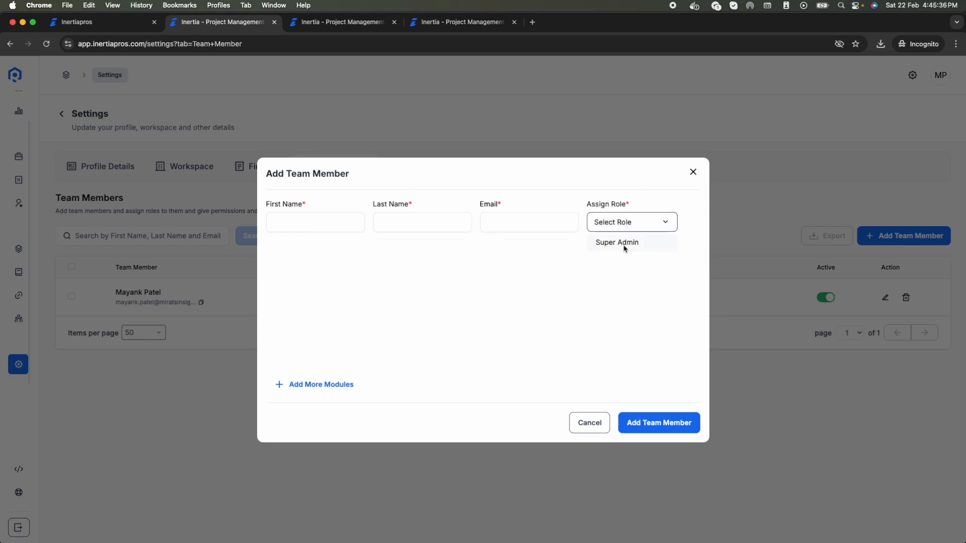
{"action": "left_click", "coordinate": [643, 235]}
{"action": "left_click", "coordinate": [693, 172]}
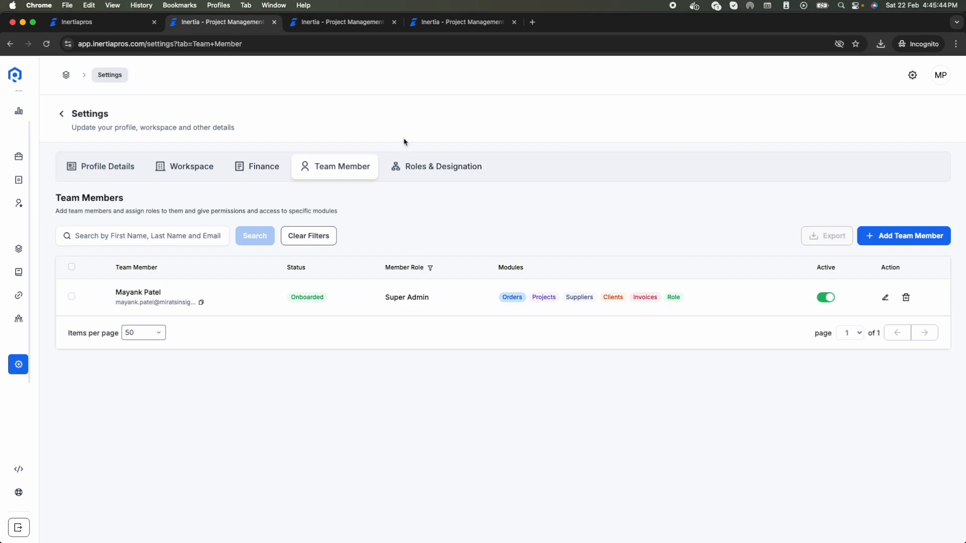
Step: Create a role named Project Manager with Full Access to Project Management
{"action": "left_click", "coordinate": [431, 166]}
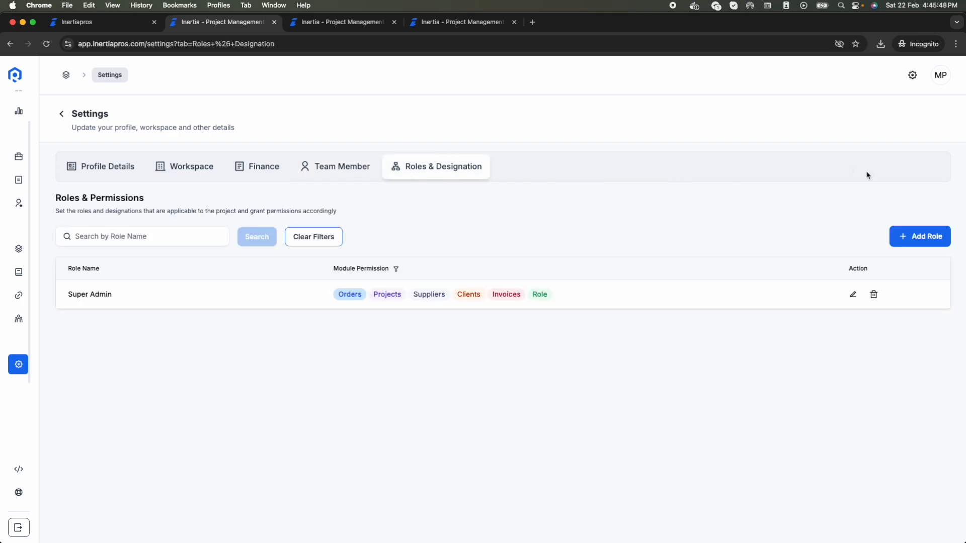
{"action": "left_click", "coordinate": [927, 240]}
{"action": "left_click", "coordinate": [392, 221]}
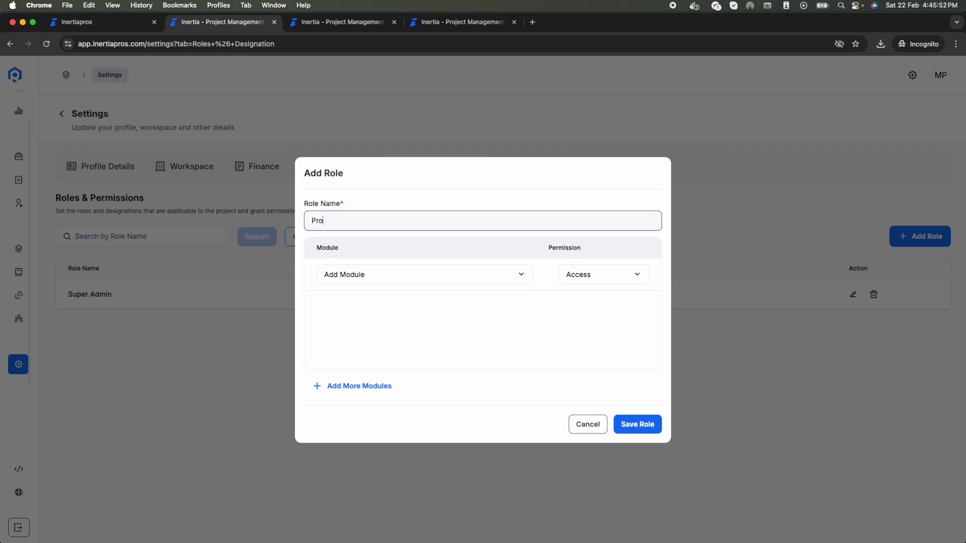
{"action": "type", "text": "Project Manager"}
{"action": "left_click", "coordinate": [353, 279]}
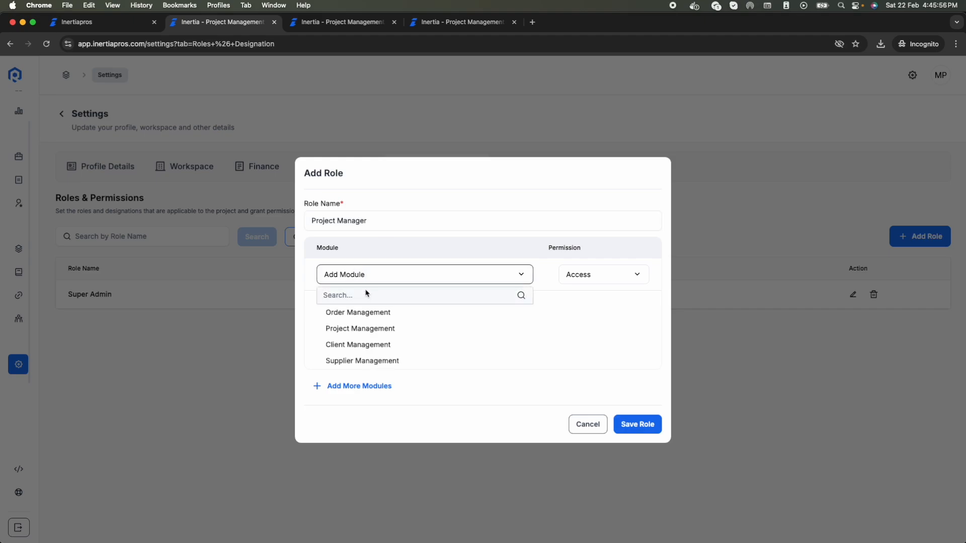
{"action": "left_click", "coordinate": [380, 328]}
{"action": "left_click", "coordinate": [596, 276]}
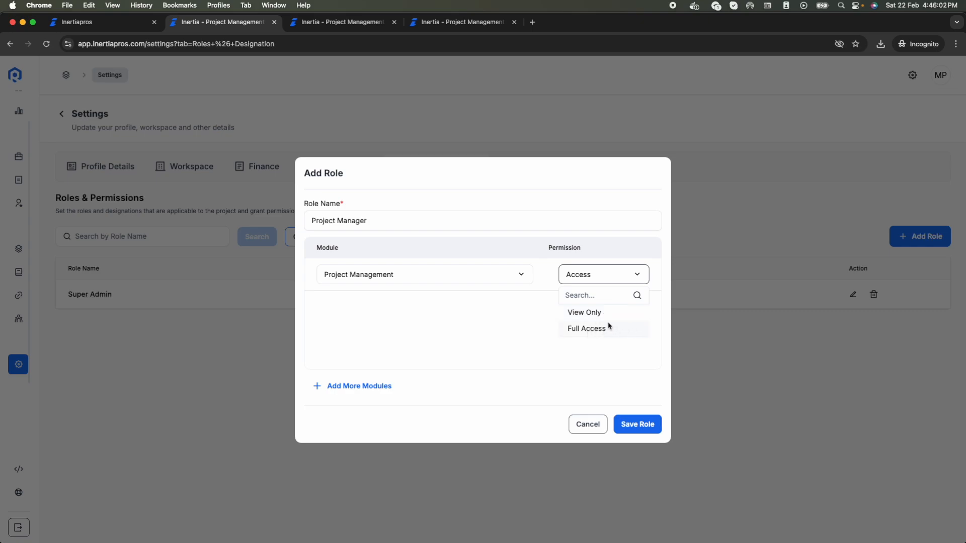
{"action": "left_click", "coordinate": [607, 330]}
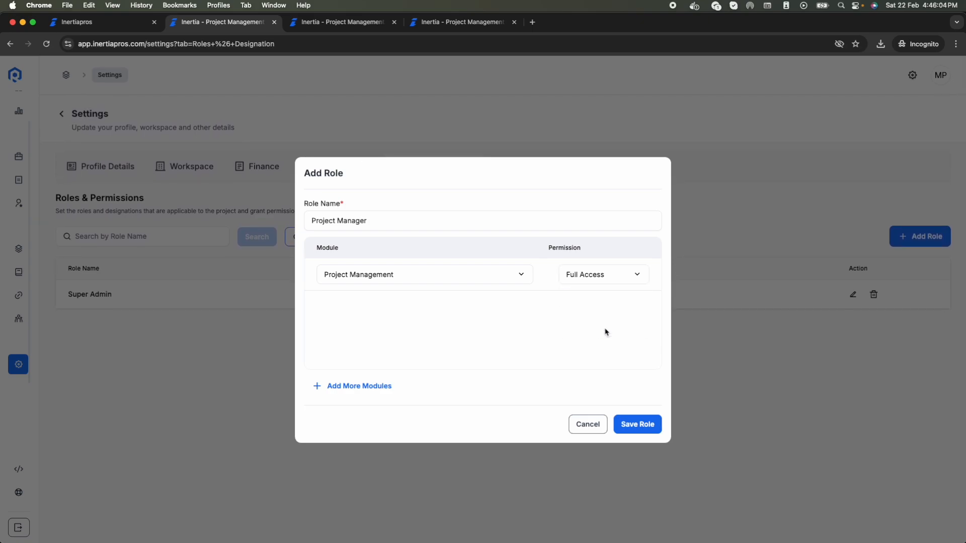
Step: Give the role Full Access to Supplier Management as well and save it
{"action": "left_click", "coordinate": [377, 275]}
{"action": "left_click", "coordinate": [372, 276]}
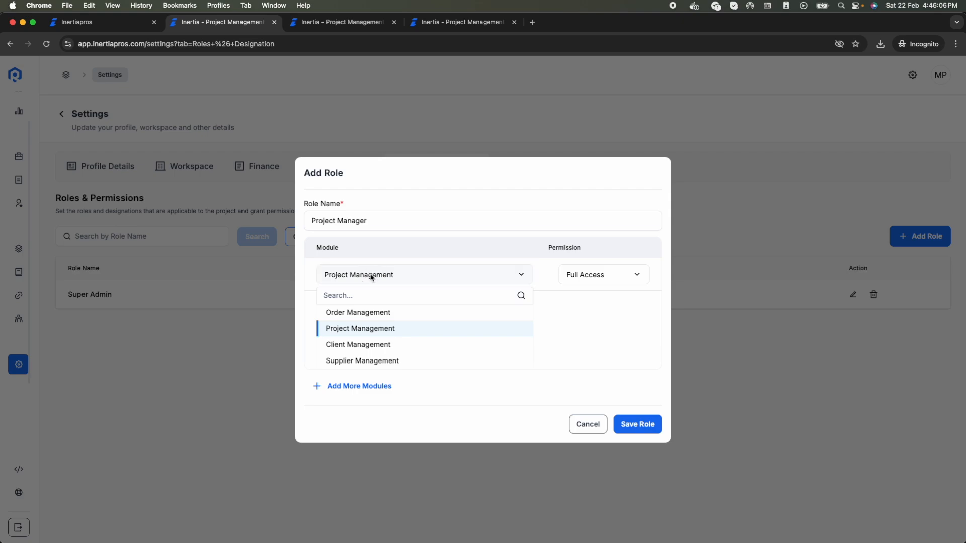
{"action": "left_click", "coordinate": [373, 394]}
{"action": "left_click", "coordinate": [370, 306]}
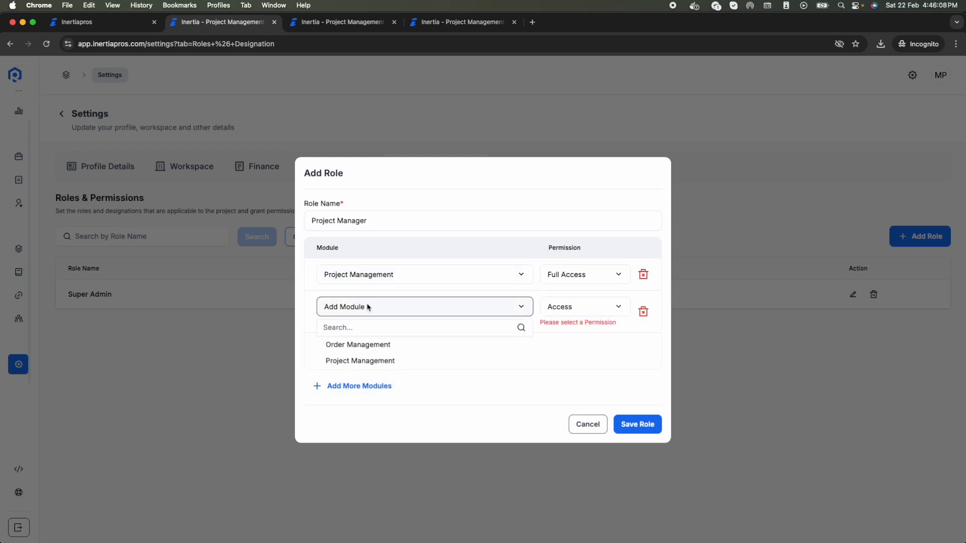
{"action": "scroll", "coordinate": [386, 358], "scroll_direction": "down", "scroll_amount": 3}
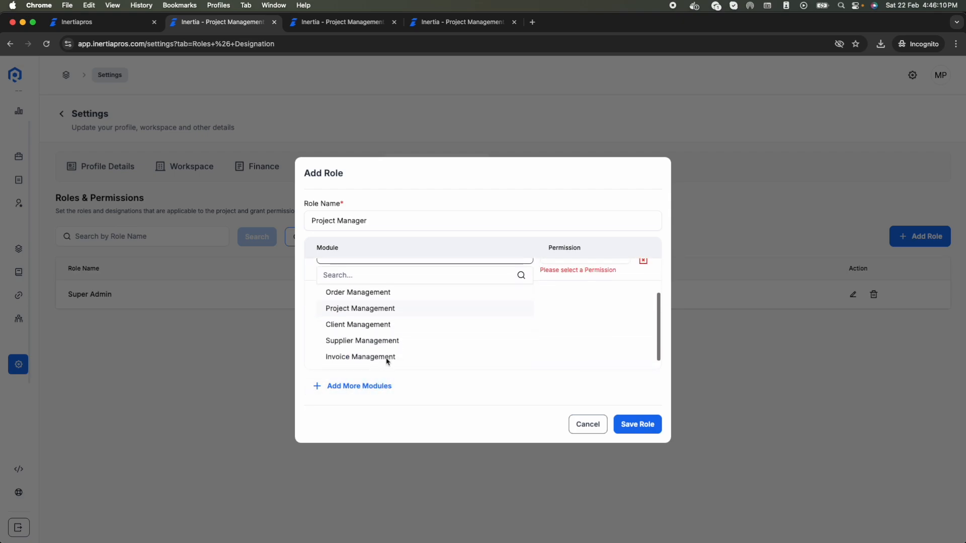
{"action": "left_click", "coordinate": [382, 339]}
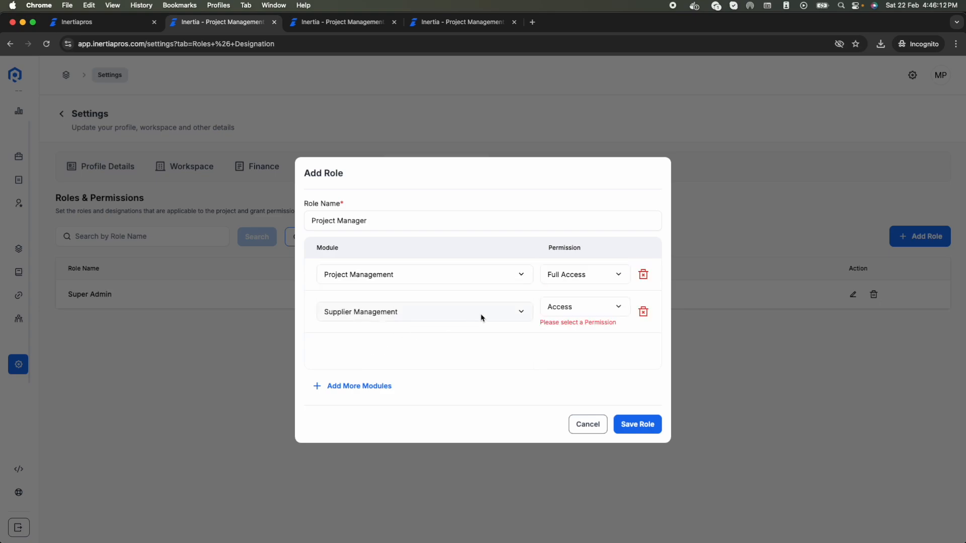
{"action": "left_click", "coordinate": [558, 307]}
{"action": "left_click", "coordinate": [567, 360]}
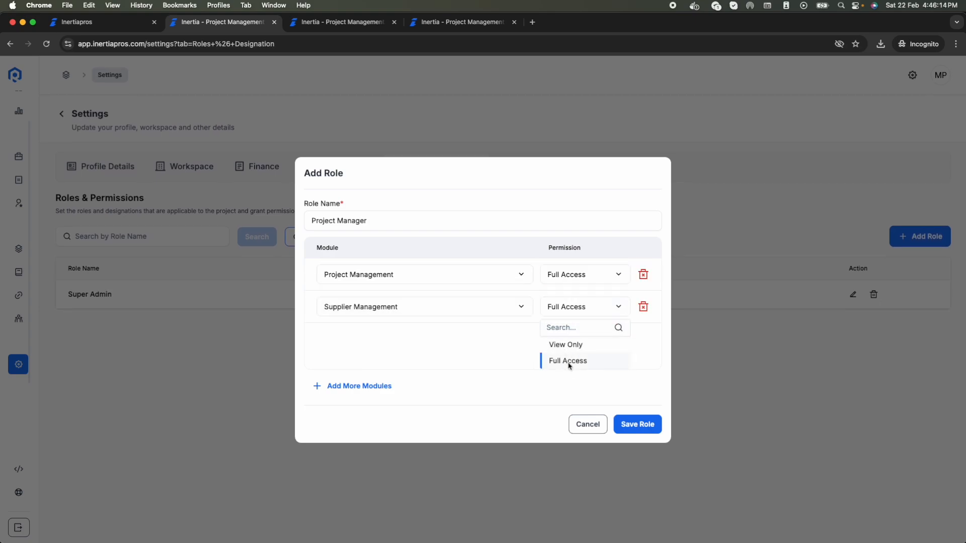
{"action": "left_click", "coordinate": [650, 424]}
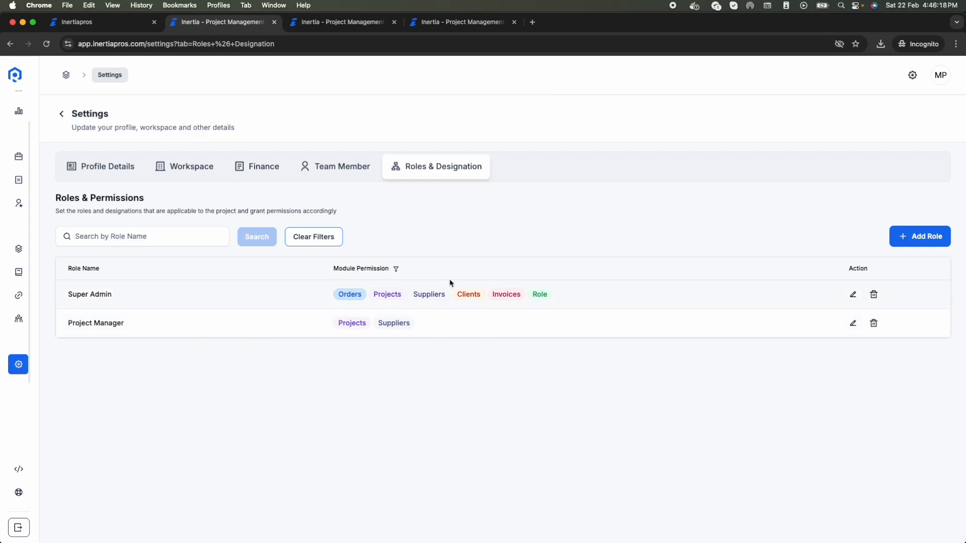
Step: Start adding a team member with the Project Manager role, then close the form without saving
{"action": "left_click", "coordinate": [330, 169]}
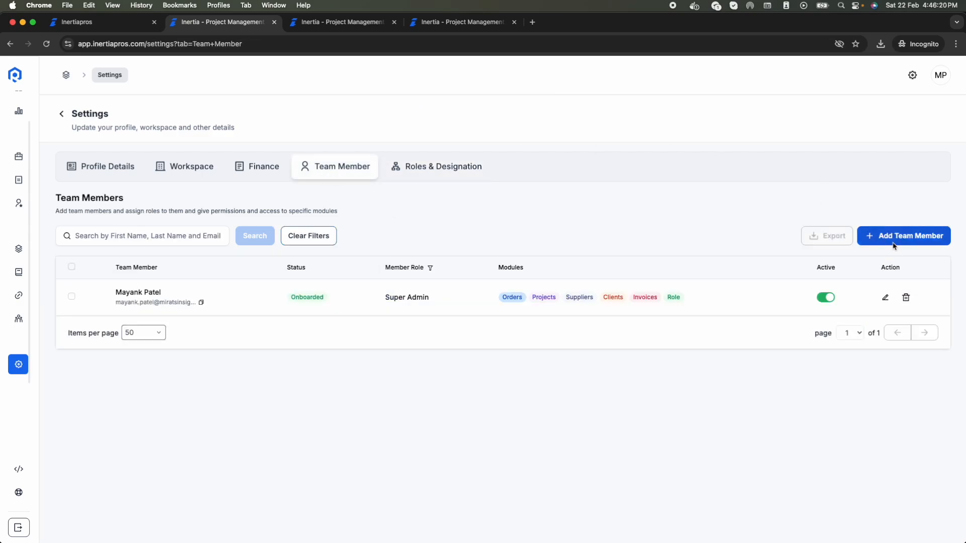
{"action": "left_click", "coordinate": [891, 236]}
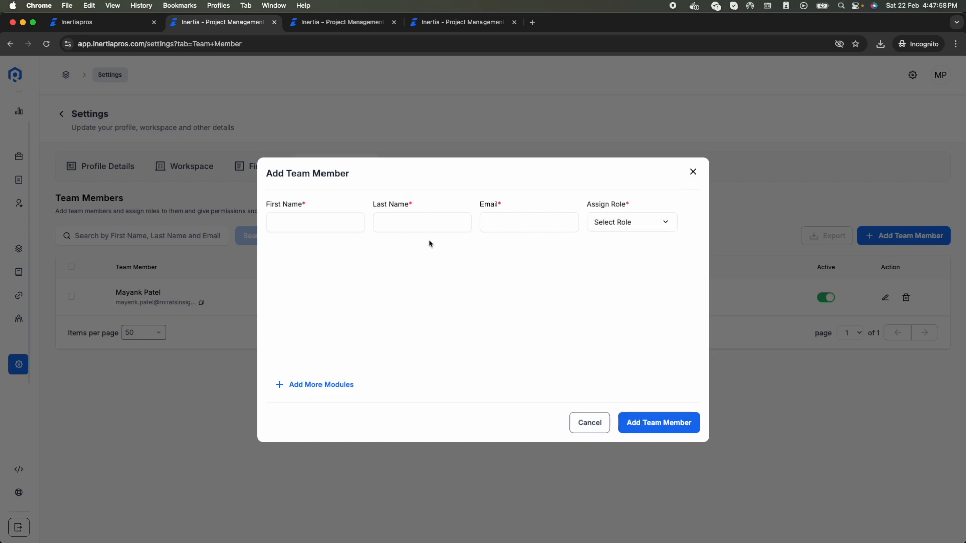
{"action": "left_click", "coordinate": [608, 223]}
{"action": "left_click", "coordinate": [627, 261]}
{"action": "left_click", "coordinate": [693, 172]}
Step: Review the Profile Details and Roles settings, then go to the Invoices list
{"action": "mouse_move", "coordinate": [52, 216]}
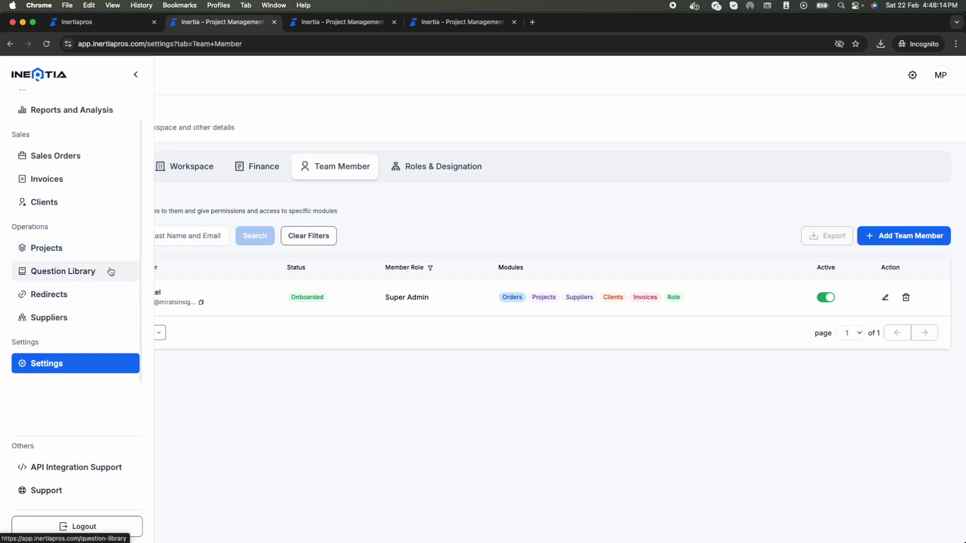
{"action": "scroll", "coordinate": [110, 272], "scroll_direction": "down", "scroll_amount": 2}
{"action": "scroll", "coordinate": [110, 271], "scroll_direction": "up", "scroll_amount": 3}
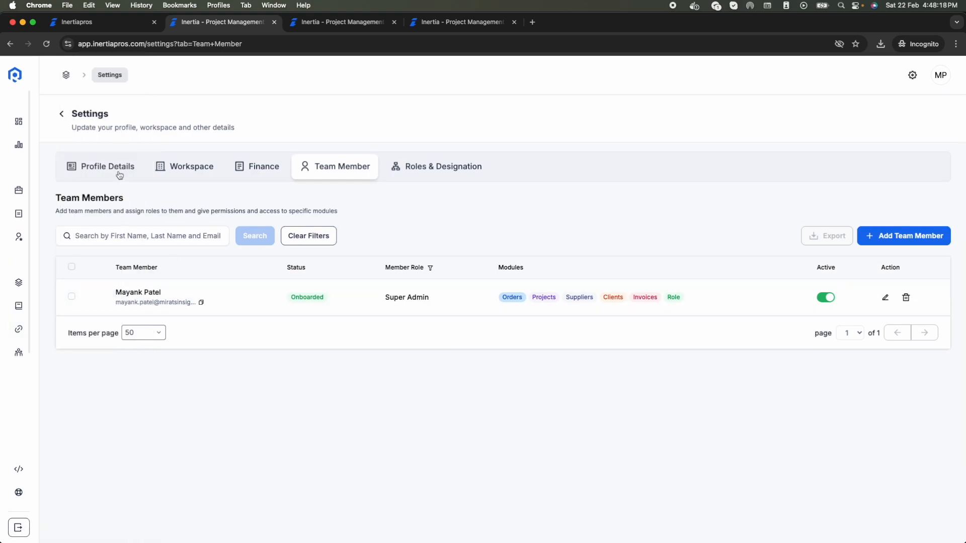
{"action": "left_click", "coordinate": [103, 171]}
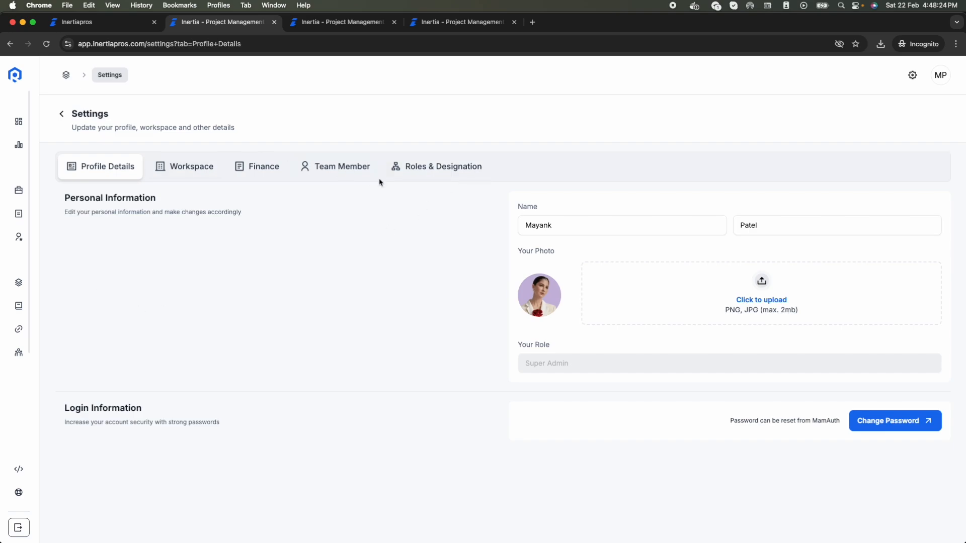
{"action": "left_click", "coordinate": [408, 175]}
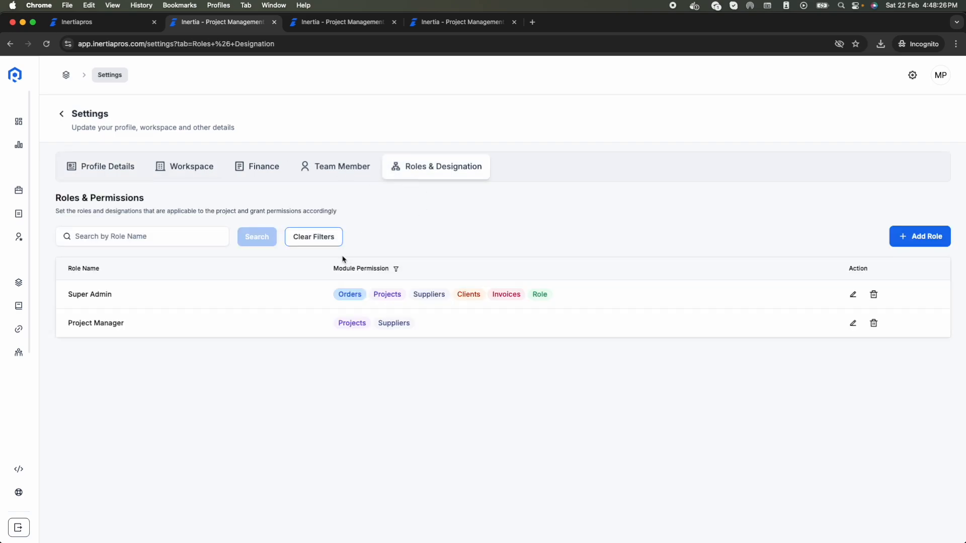
{"action": "left_click", "coordinate": [96, 177]}
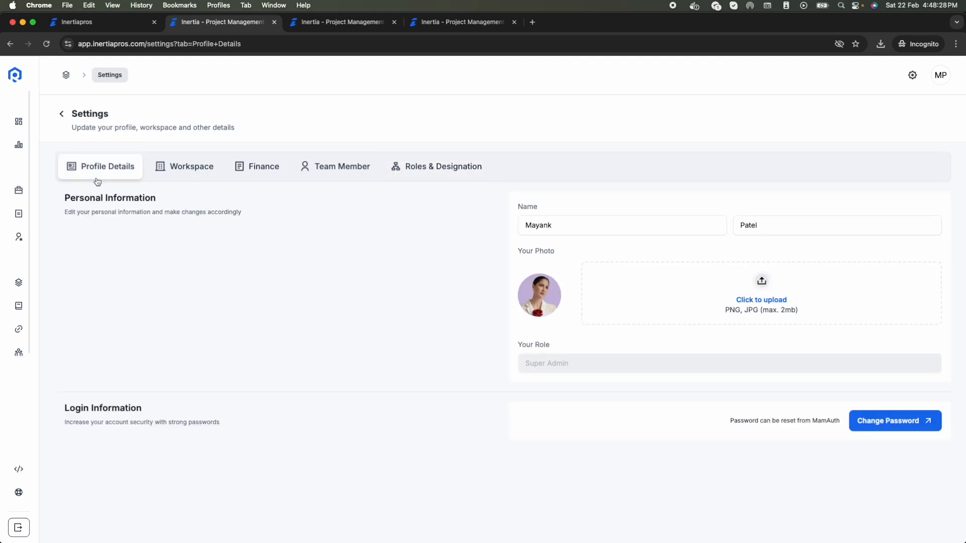
{"action": "mouse_move", "coordinate": [20, 301]}
{"action": "scroll", "coordinate": [52, 330], "scroll_direction": "down", "scroll_amount": 2}
{"action": "scroll", "coordinate": [53, 330], "scroll_direction": "up", "scroll_amount": 2}
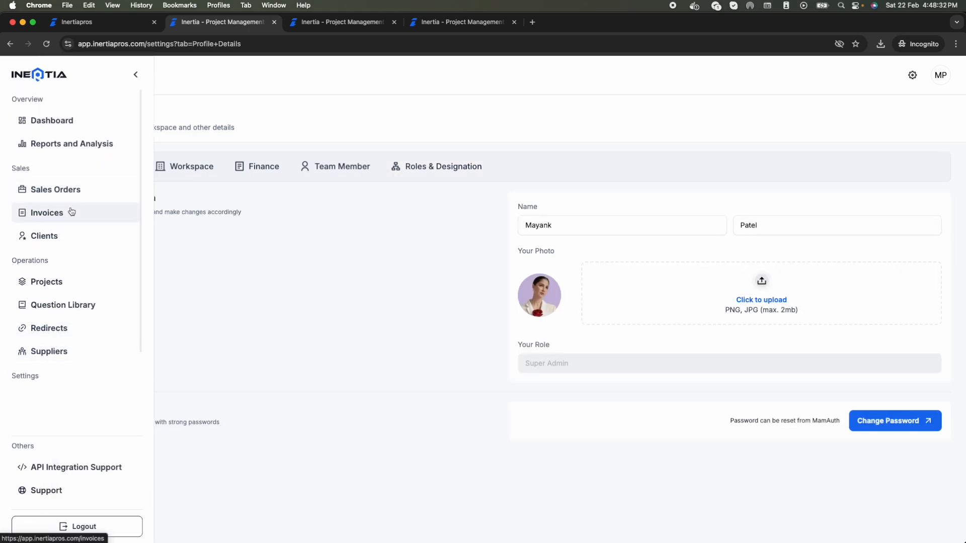
{"action": "left_click", "coordinate": [74, 217]}
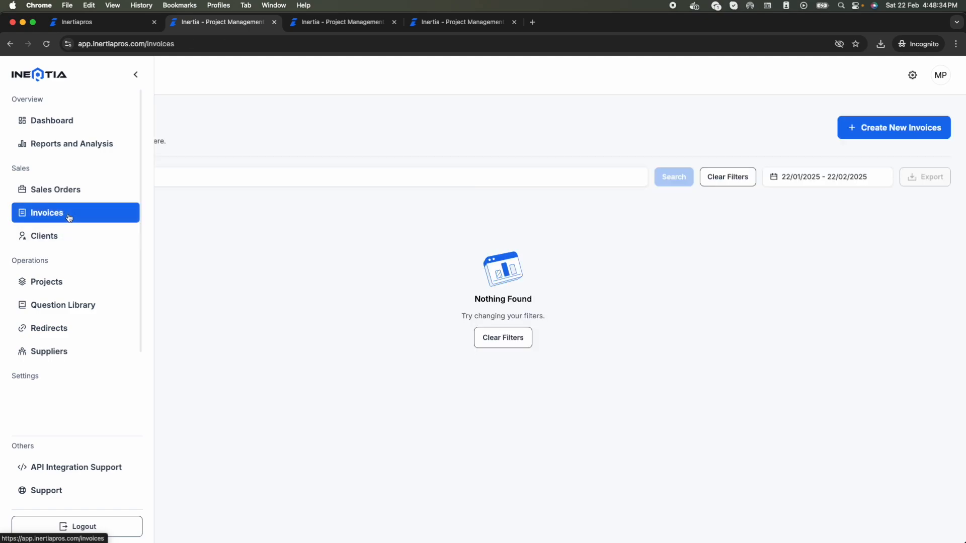
Step: View the Reconciliation section of the Coffee Survey-Hindi-India project from the Projects list
{"action": "left_click", "coordinate": [82, 290]}
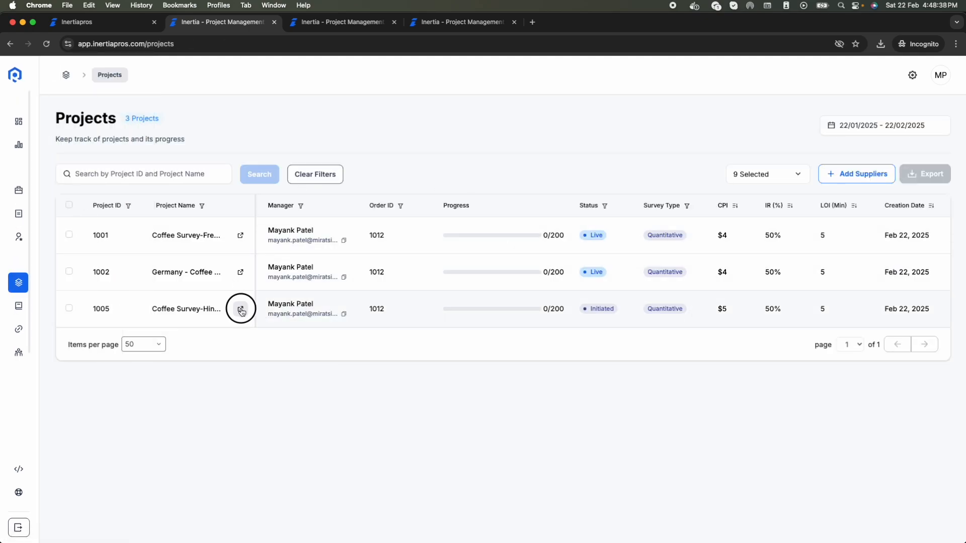
{"action": "left_click", "coordinate": [241, 309]}
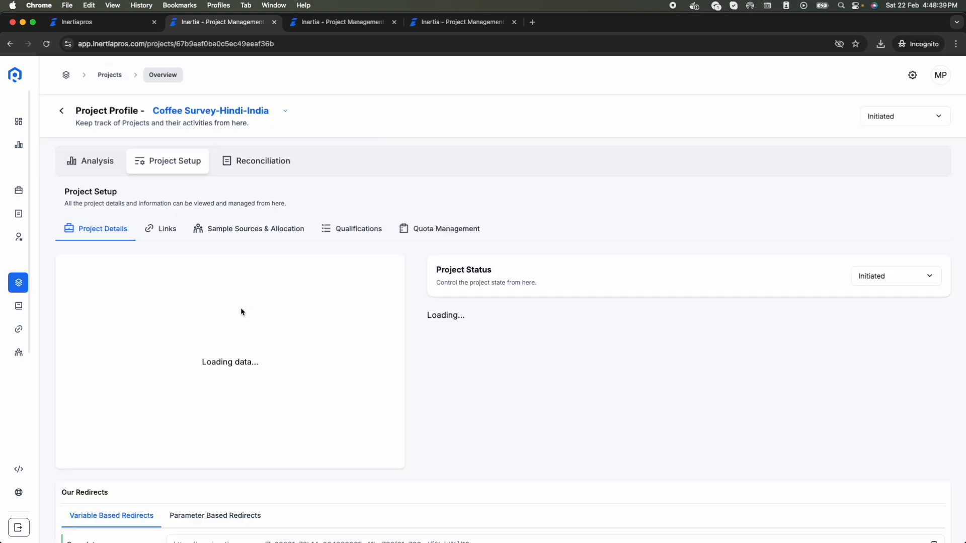
{"action": "left_click", "coordinate": [265, 169]}
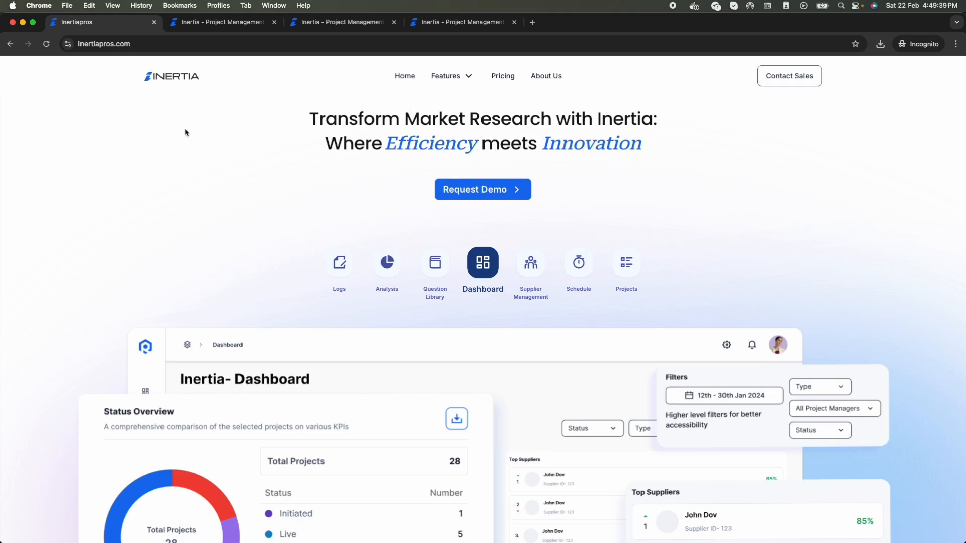
Step: Check the app Dashboard, then view the website's Pricing page with $39 and $29 per-user plans
{"action": "left_click", "coordinate": [218, 23]}
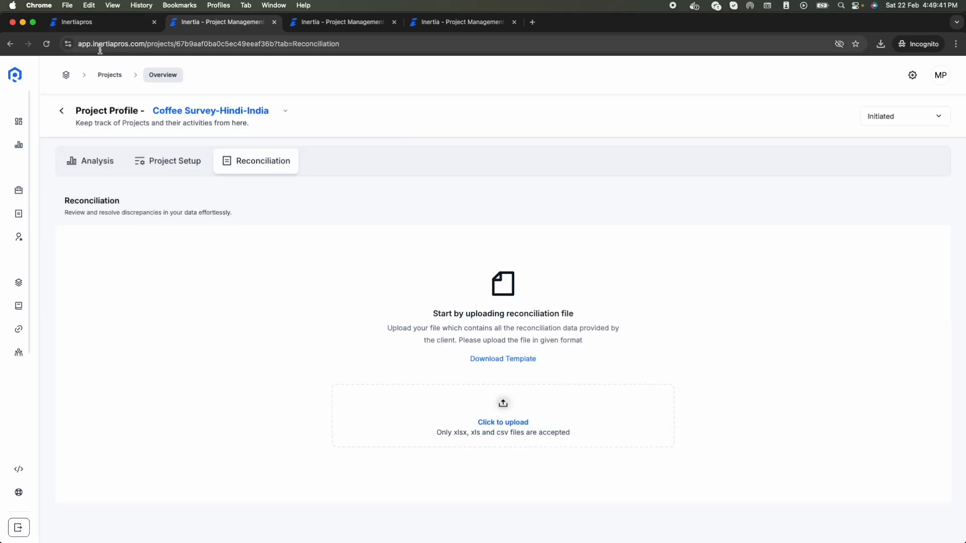
{"action": "left_click", "coordinate": [27, 125]}
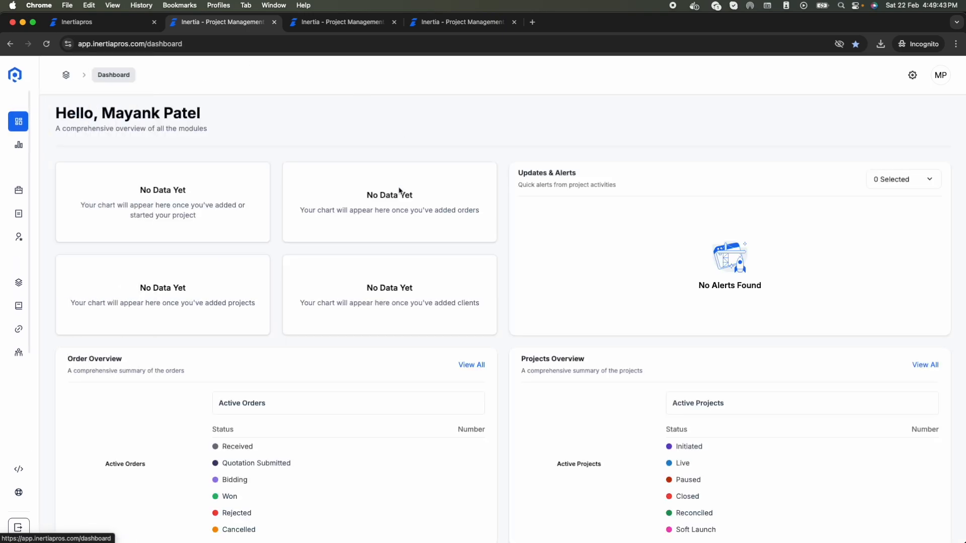
{"action": "left_click", "coordinate": [109, 30]}
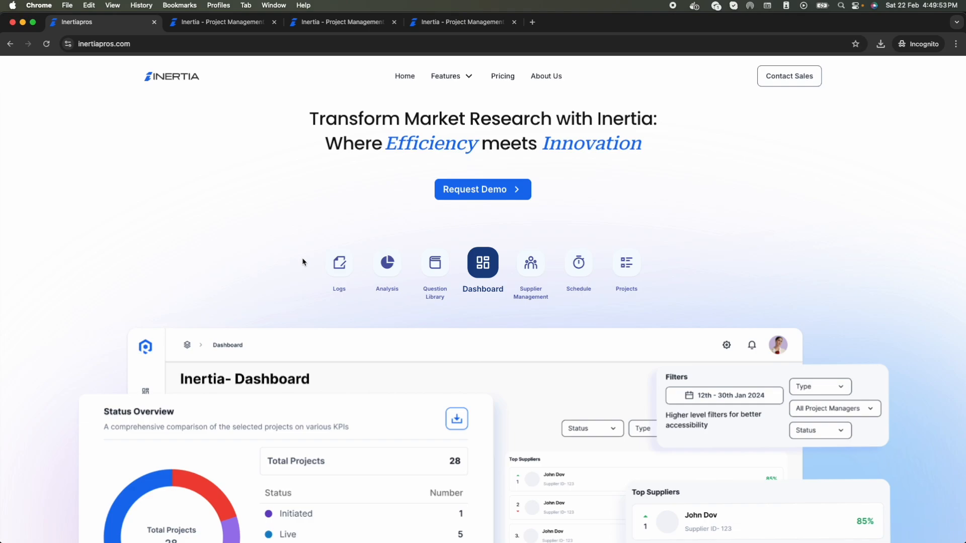
{"action": "left_click", "coordinate": [503, 77]}
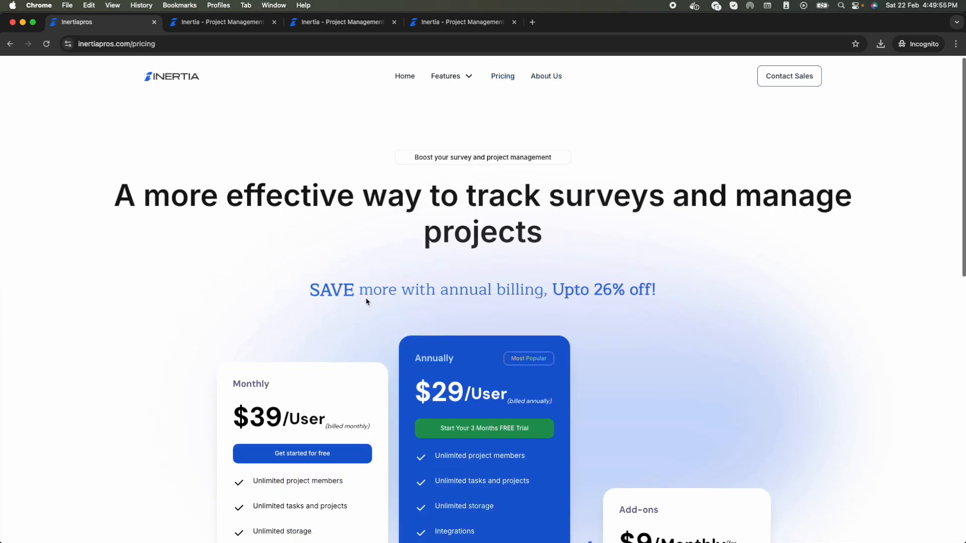
{"action": "scroll", "coordinate": [366, 301], "scroll_direction": "down", "scroll_amount": 3}
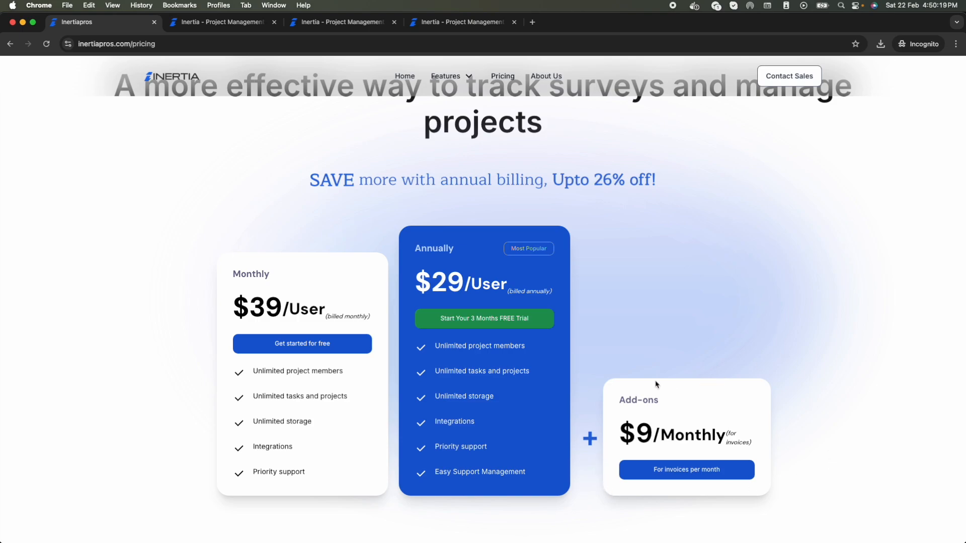
{"action": "scroll", "coordinate": [656, 384], "scroll_direction": "up", "scroll_amount": 3}
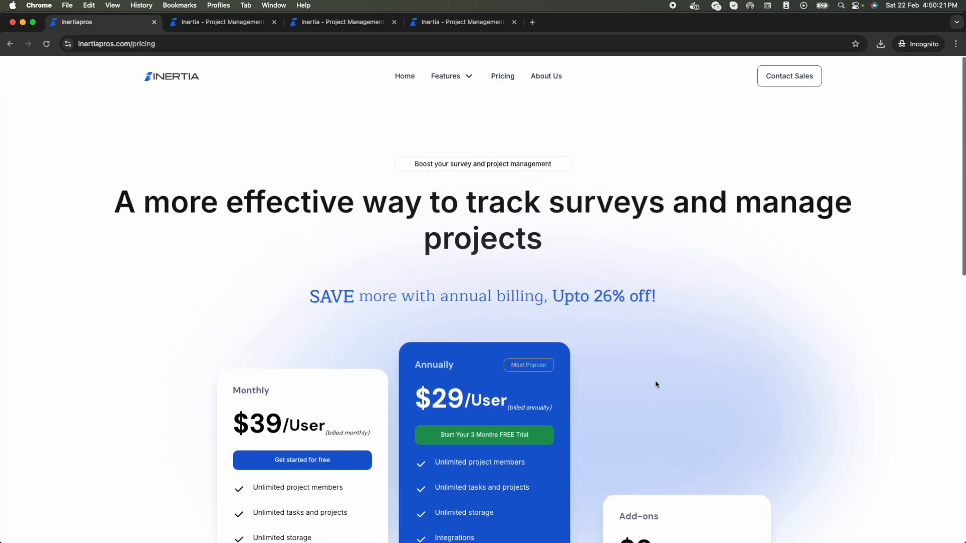